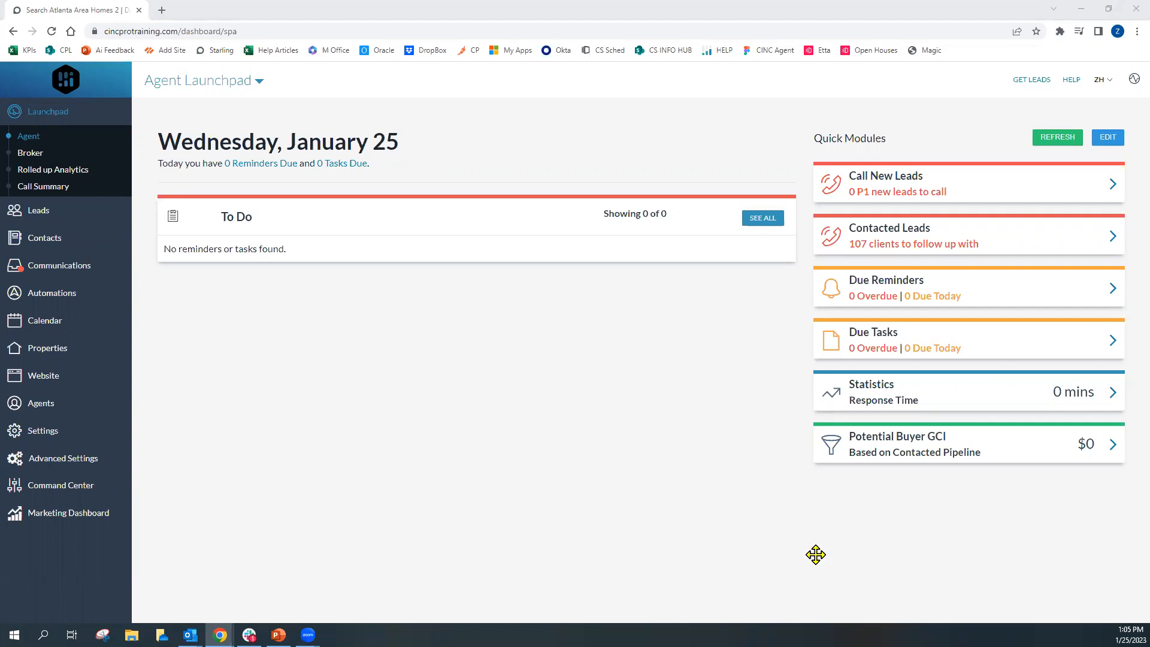
Open the Automations section to show the AutoTracks list
click(802, 530)
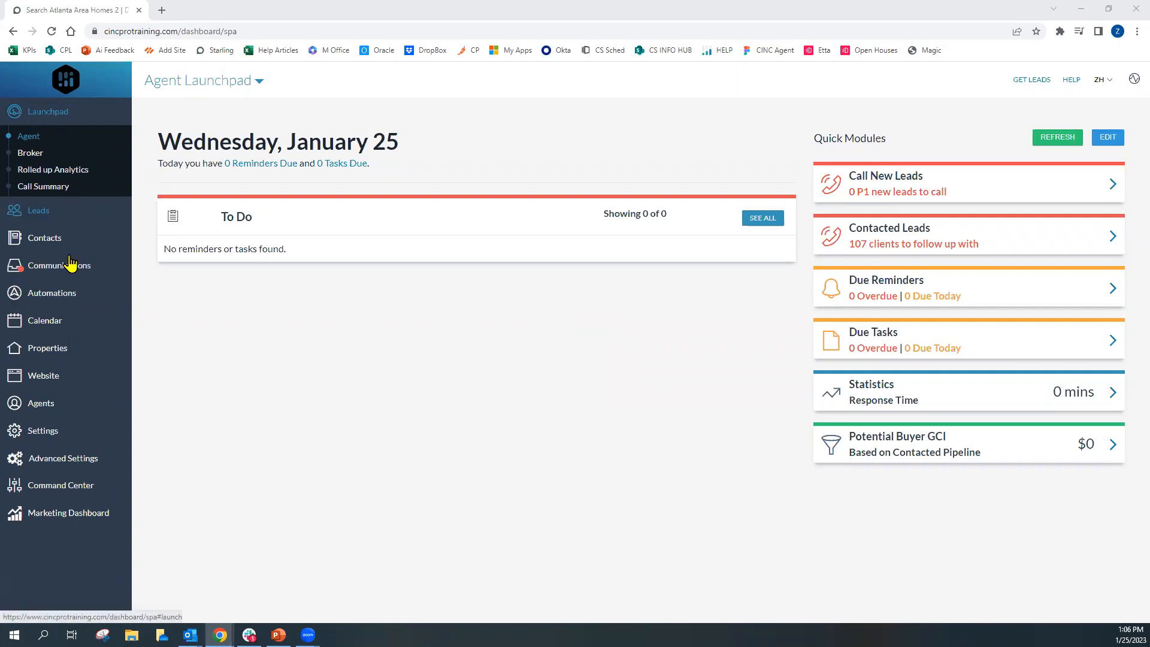
click(82, 302)
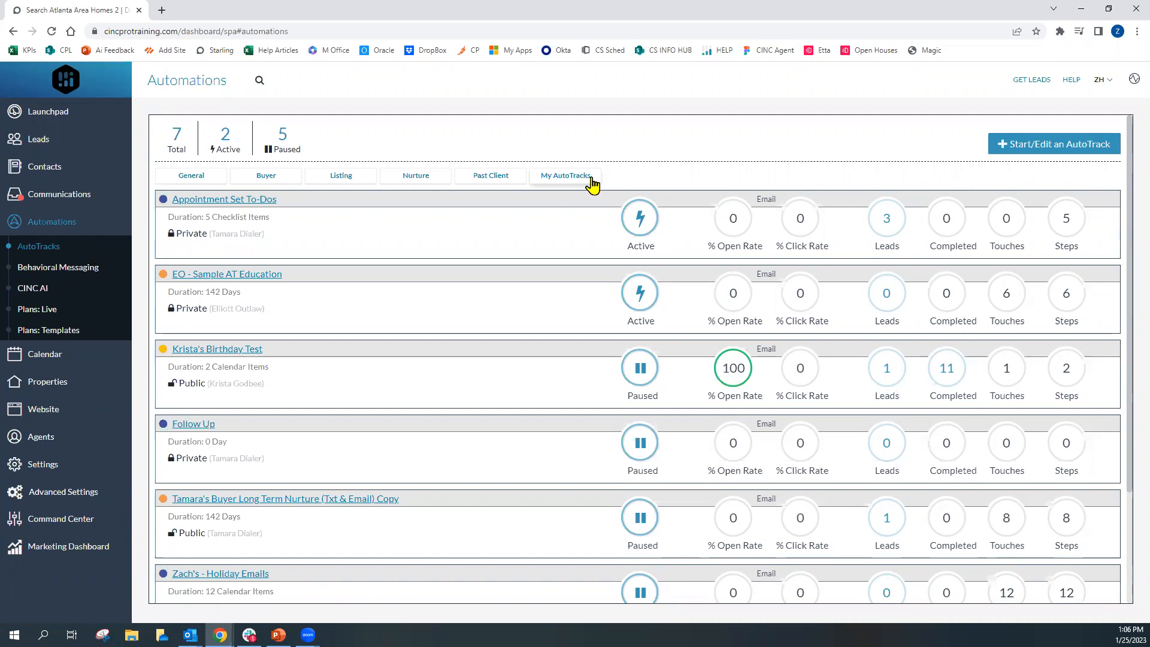
Open the help Resource Center, browse to the CINC Academy section, then close the panel
click(1071, 83)
click(1070, 83)
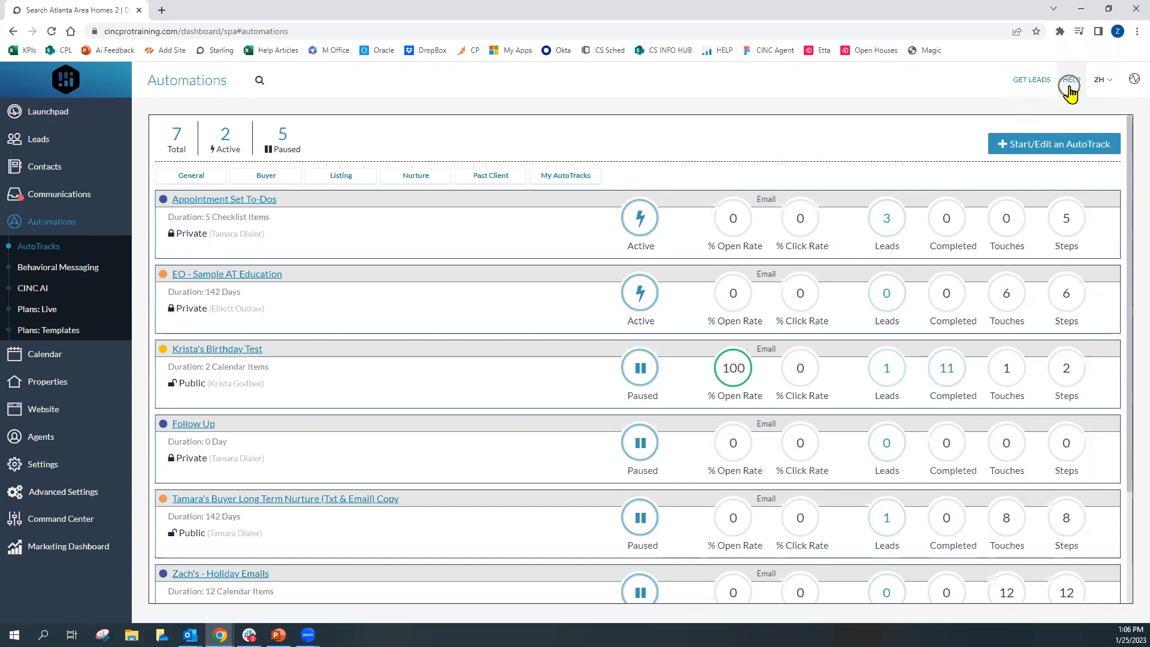
click(1071, 85)
click(1076, 87)
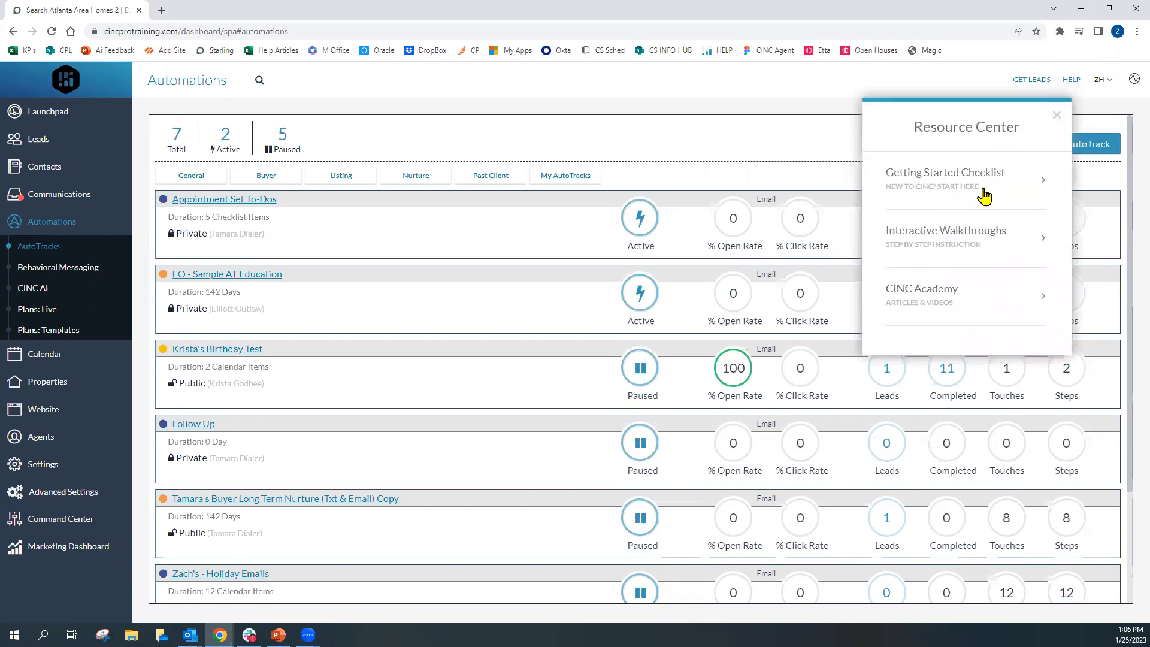
click(923, 311)
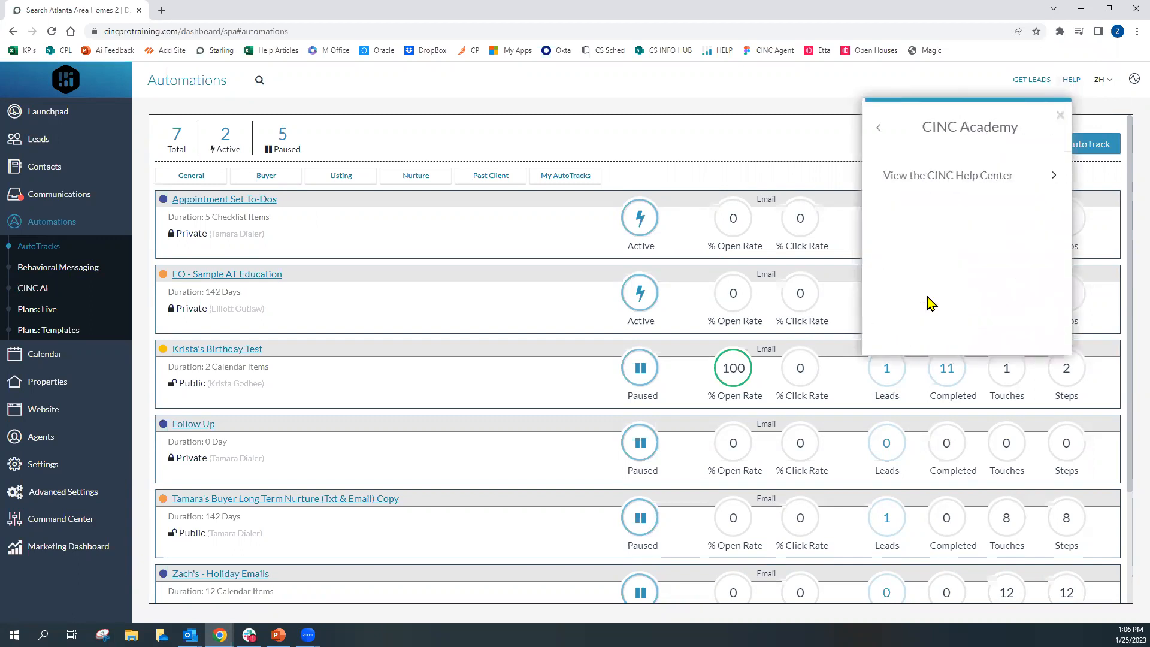
click(969, 181)
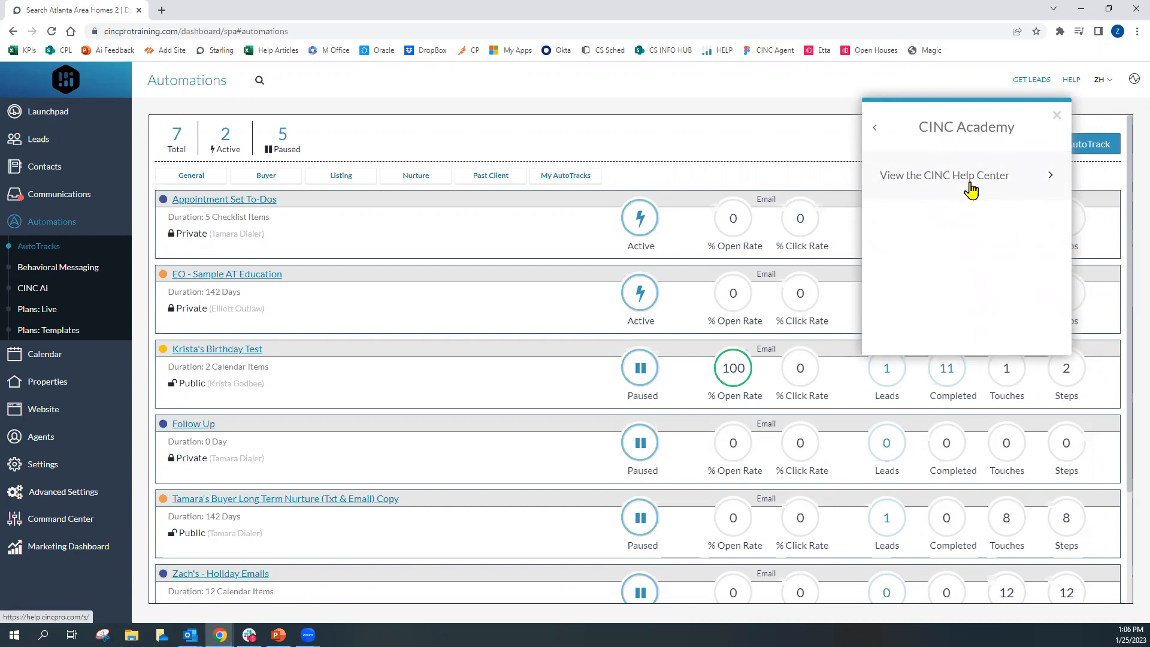
click(1058, 115)
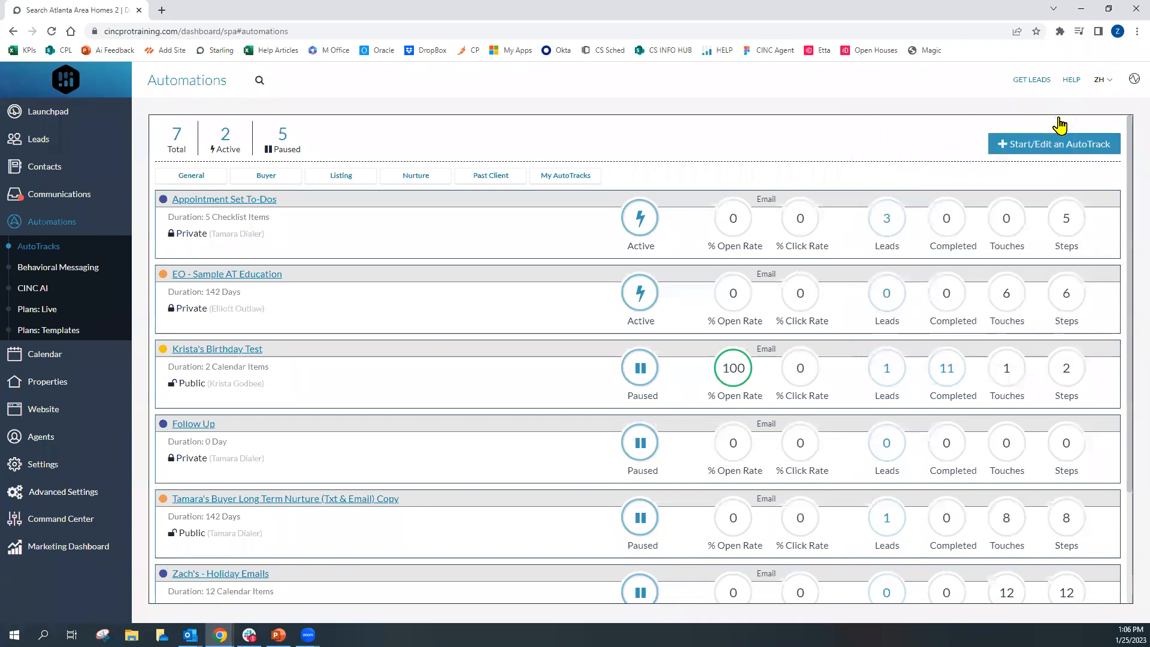
Open the profile menu, expand the Tech Support contact details, then close the menu
click(1106, 90)
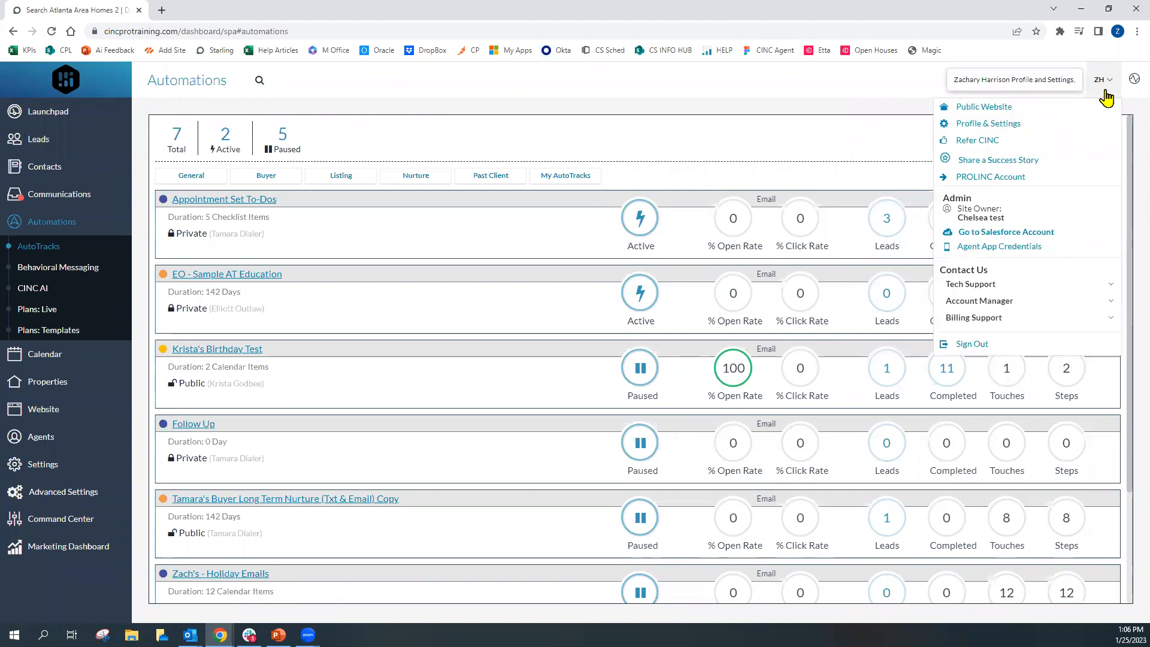
click(1005, 287)
click(1103, 93)
click(996, 287)
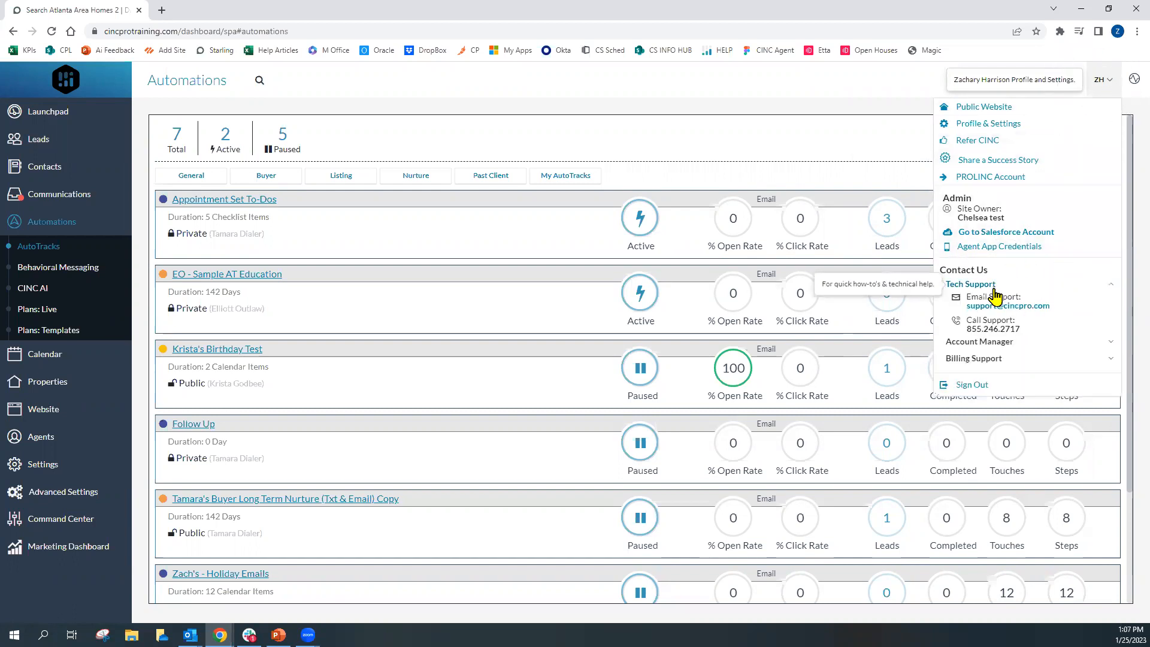
click(1022, 329)
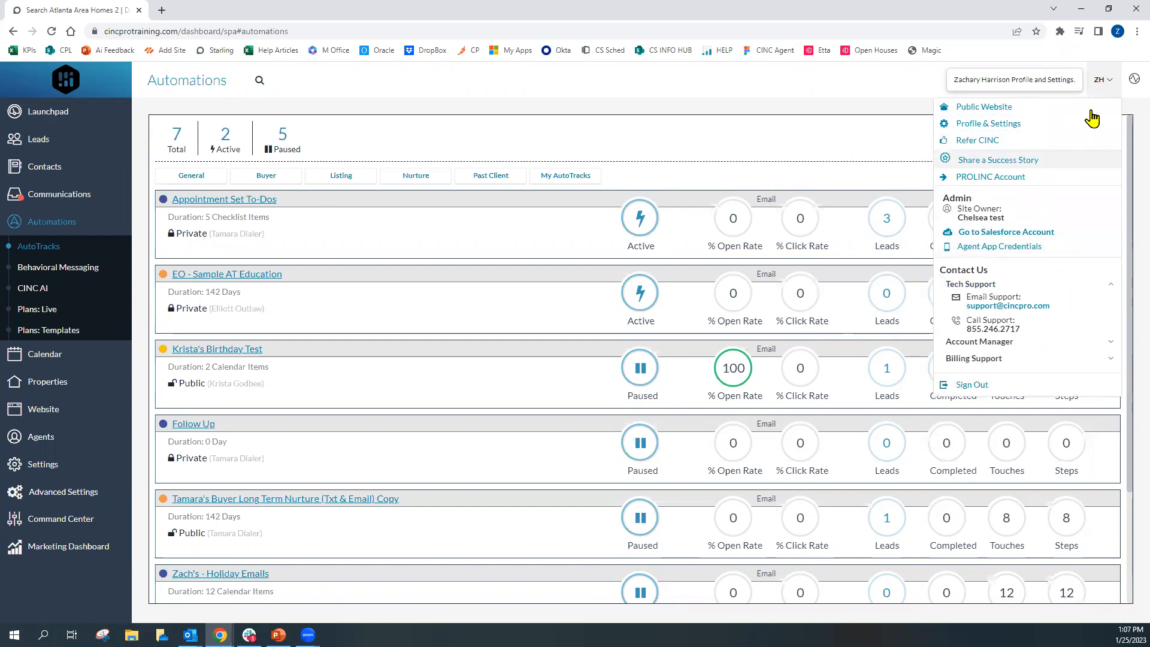
click(1105, 83)
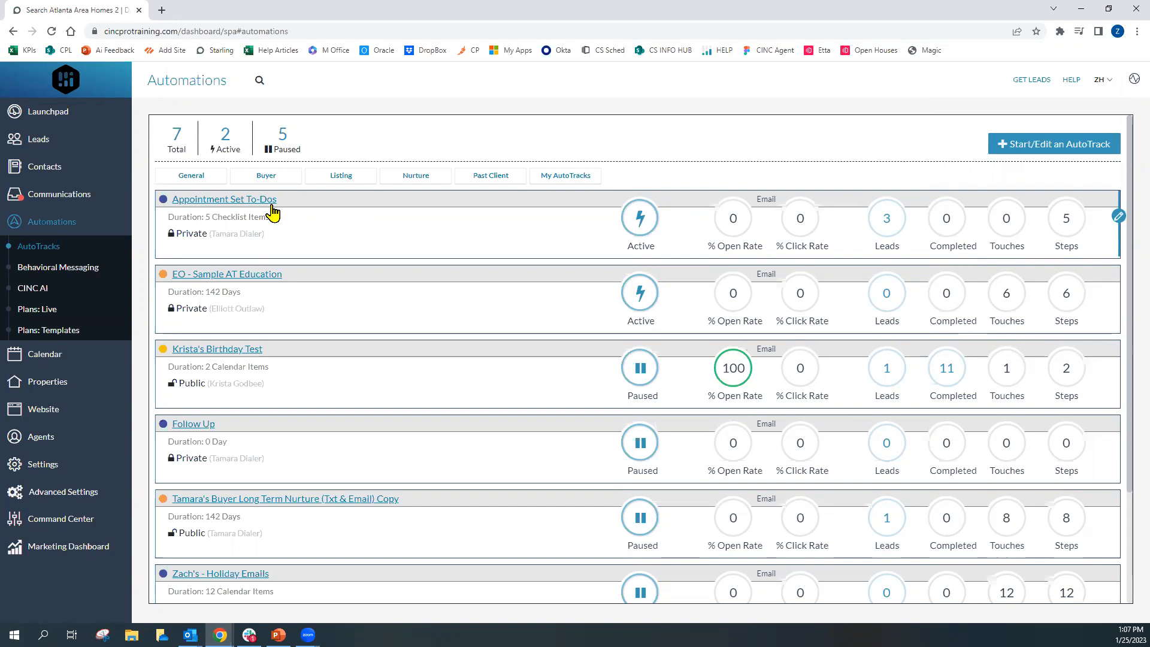
Review the EO - Sample AT Education AutoTrack and preview its Day 7 email, then close both windows
click(267, 277)
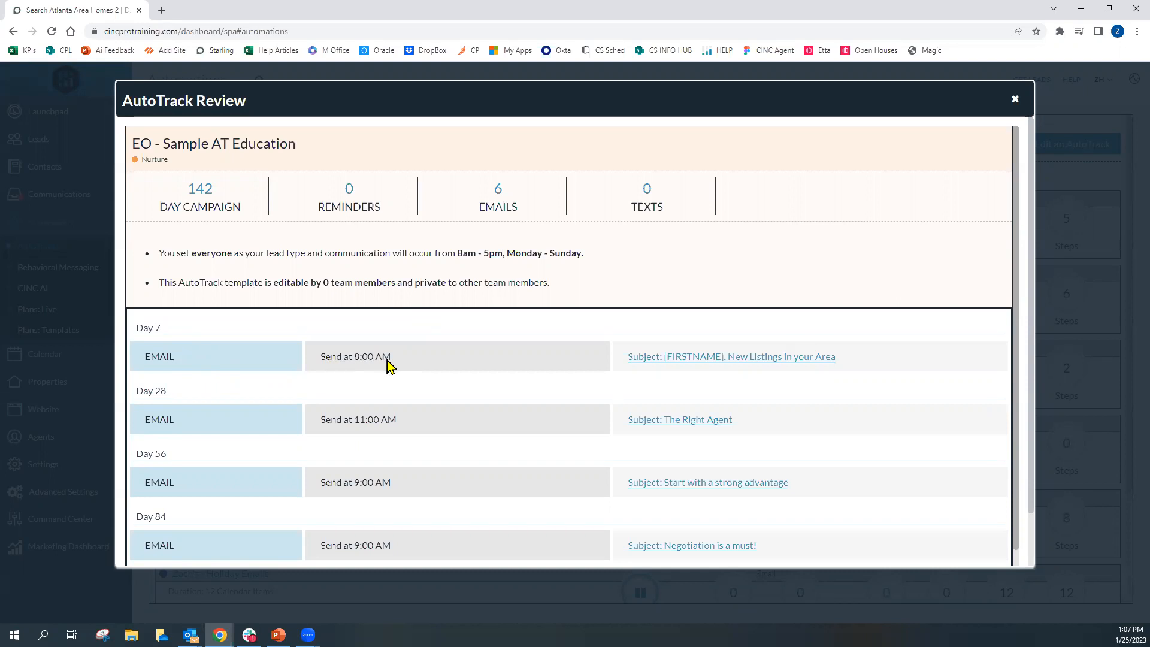
click(701, 360)
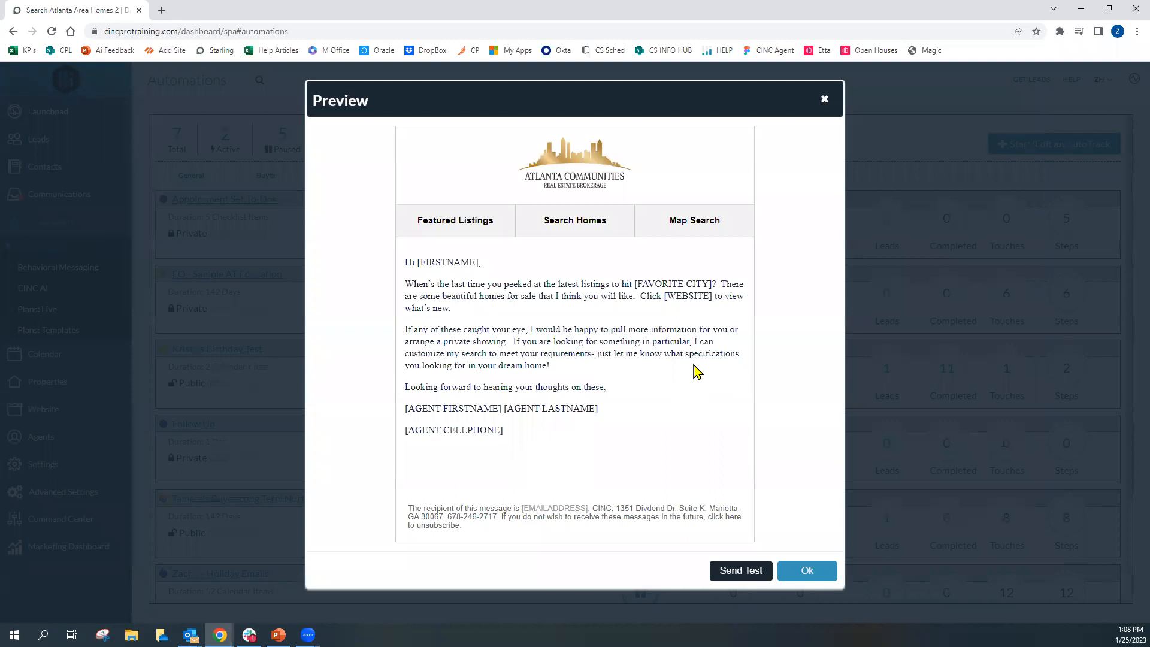
click(826, 99)
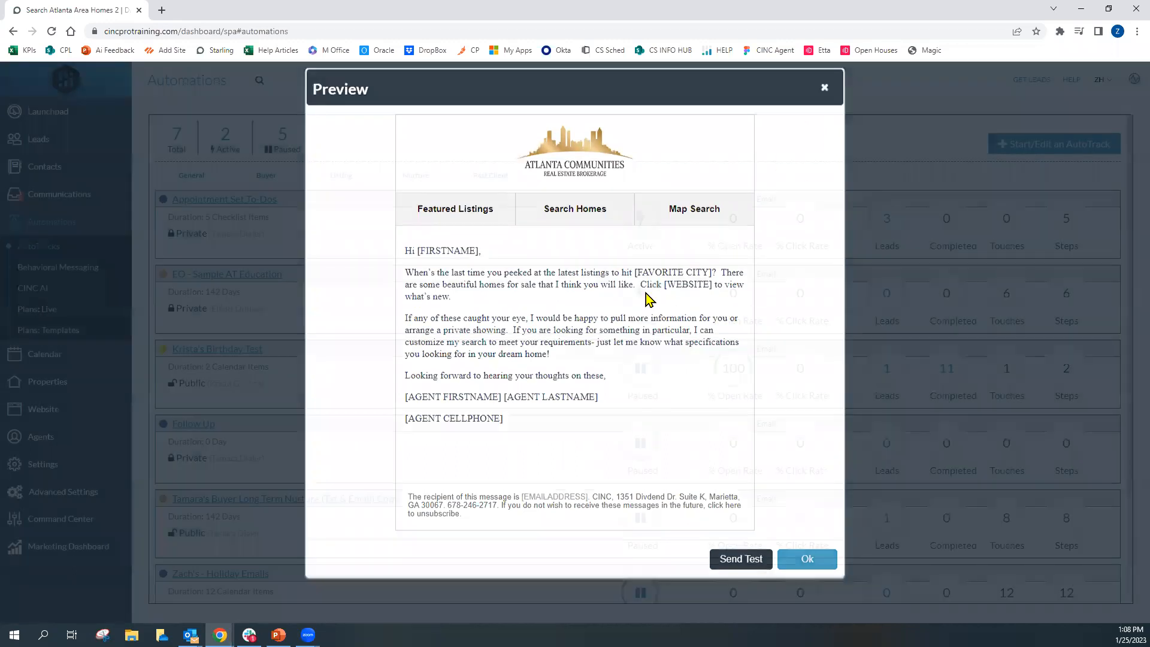
click(644, 293)
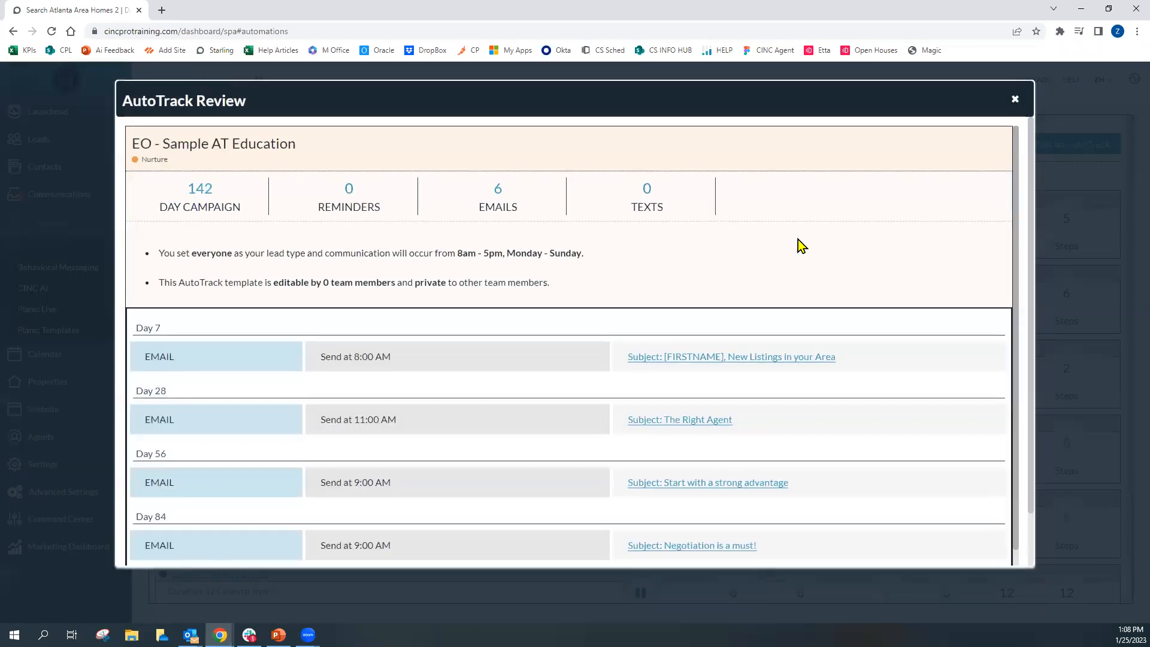
click(1016, 100)
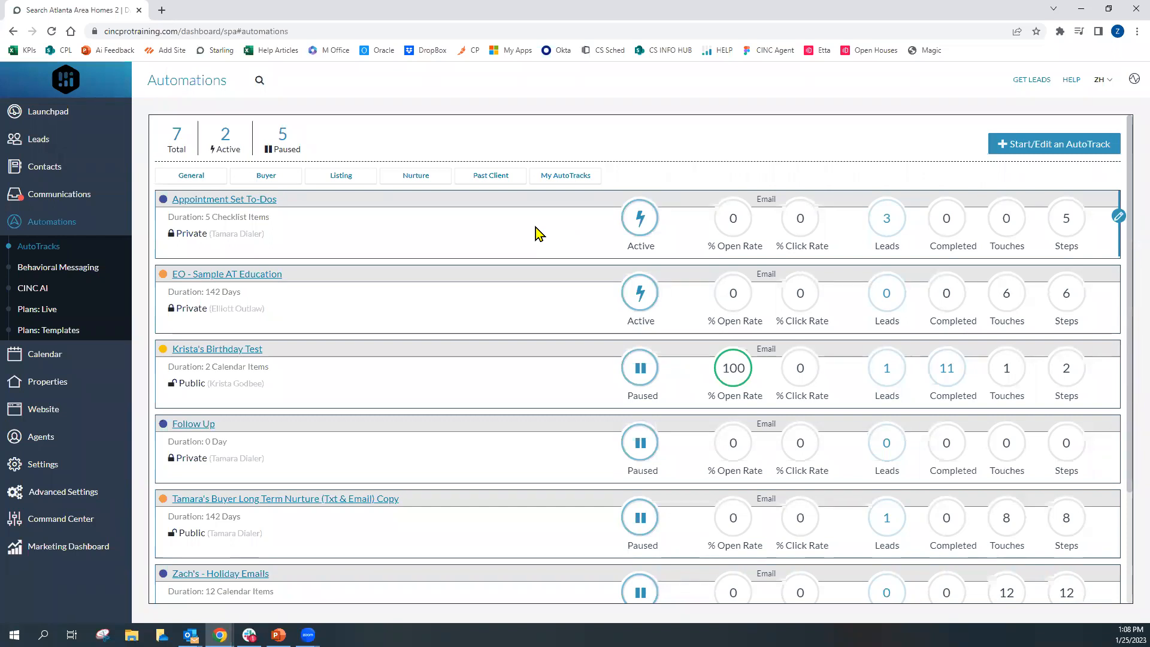
Start a new AutoTrack to open the AutoTracks Template Builder at the Select Template stage
click(1011, 148)
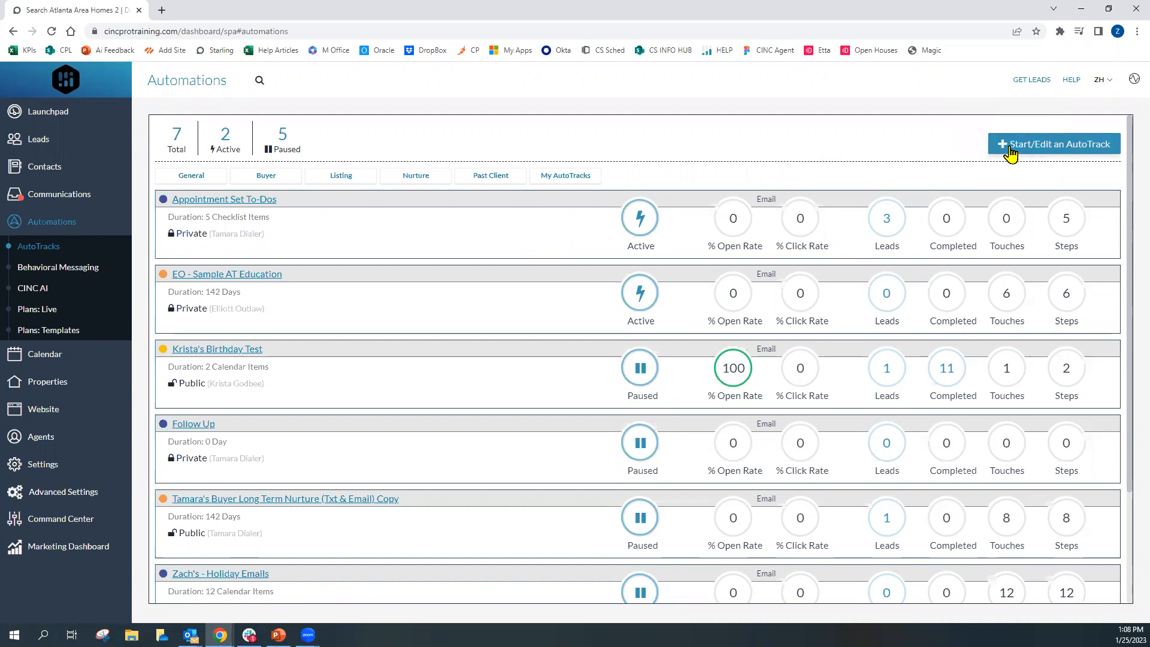
click(1011, 153)
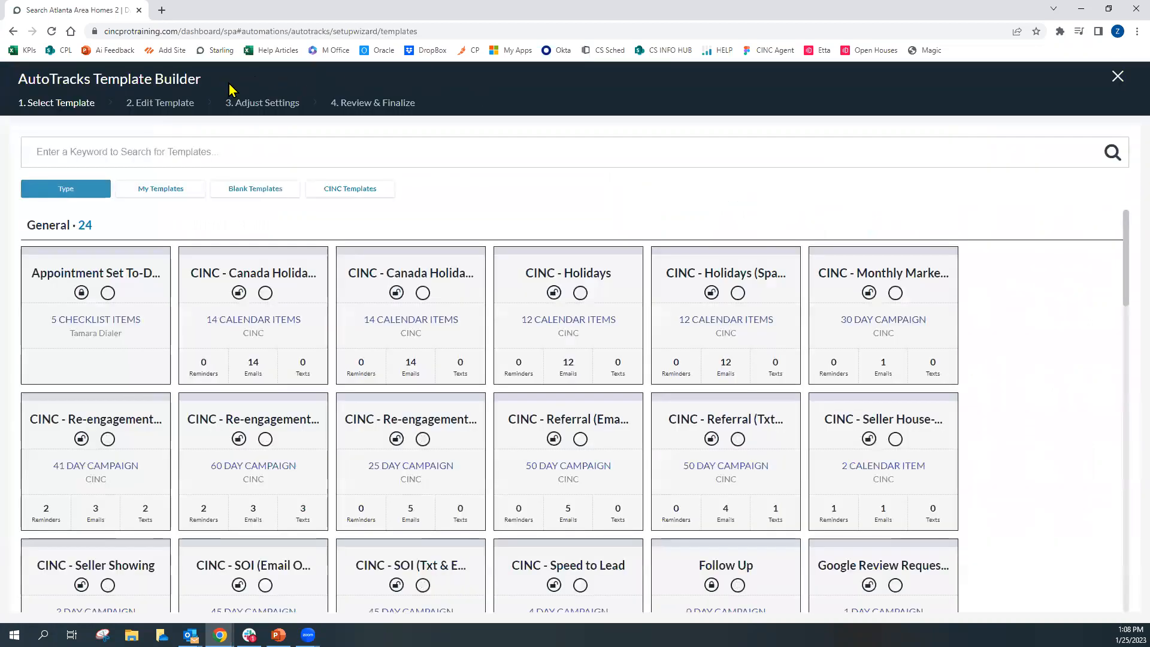
drag(201, 80, 18, 80)
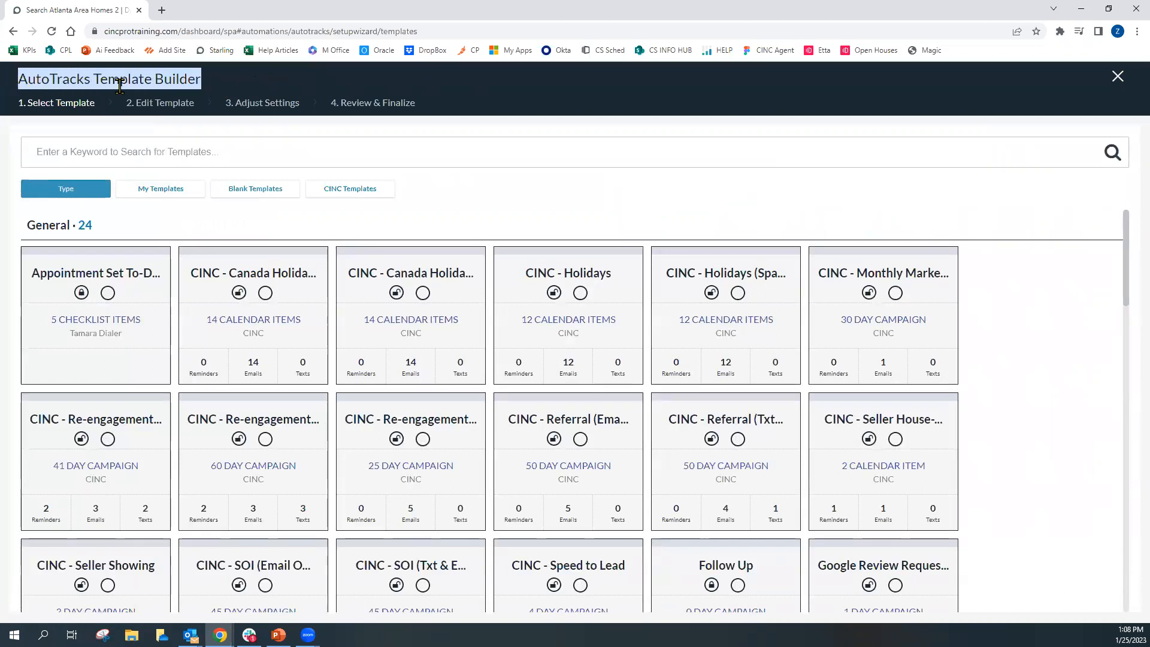
click(184, 121)
drag(21, 111, 99, 113)
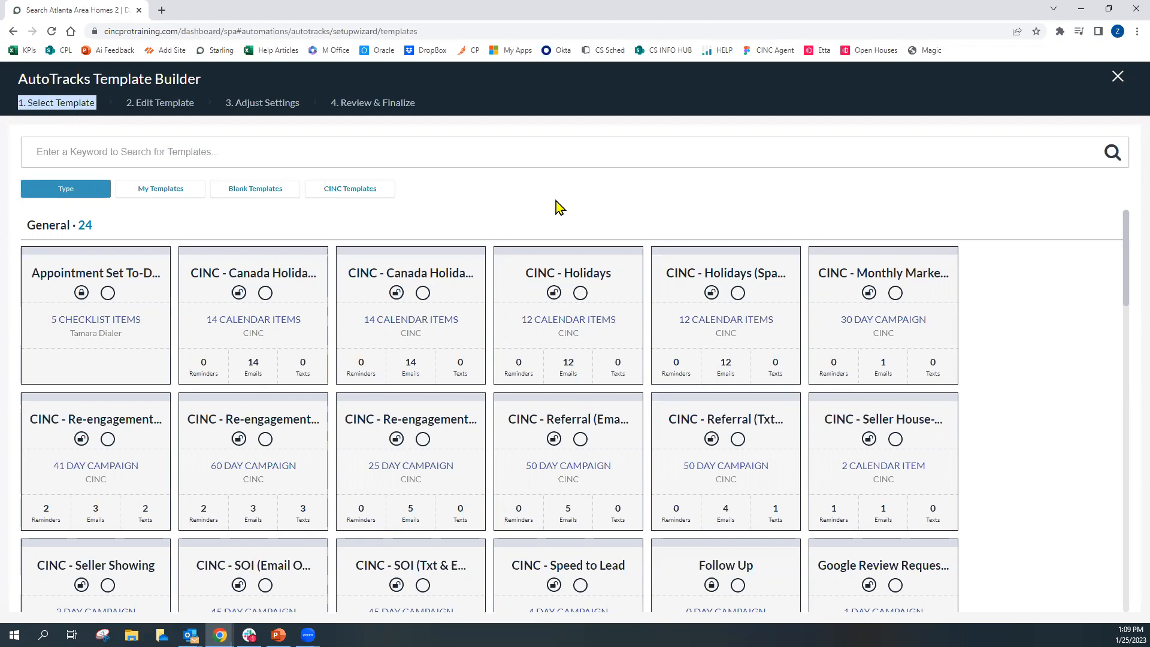
drag(27, 230, 103, 237)
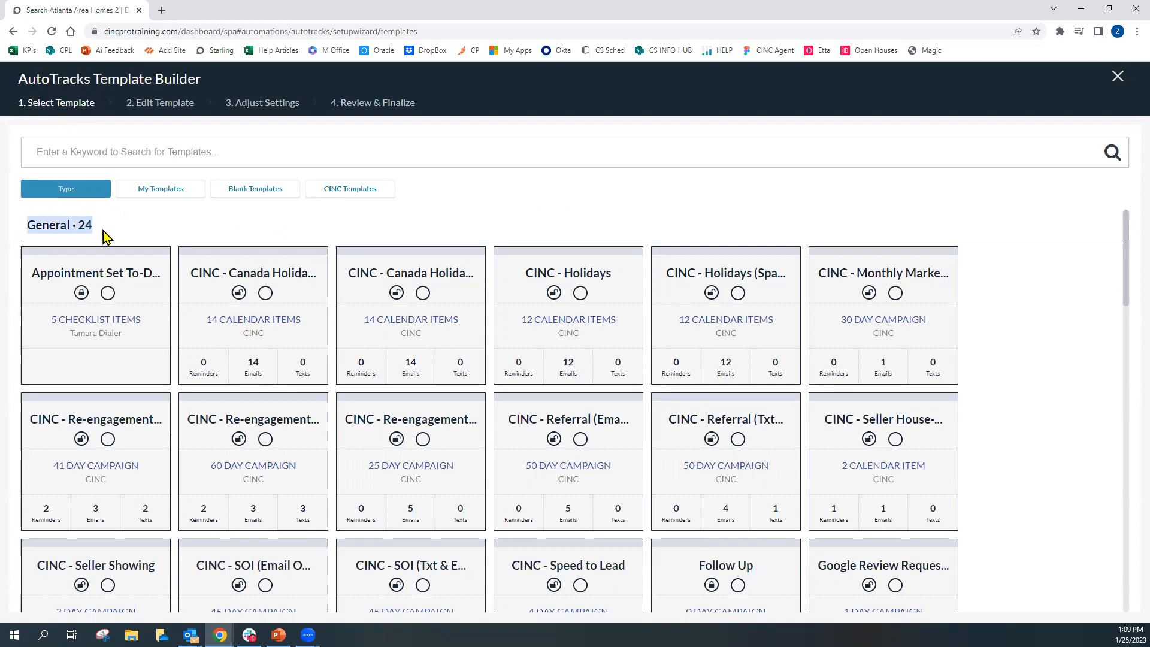
click(102, 235)
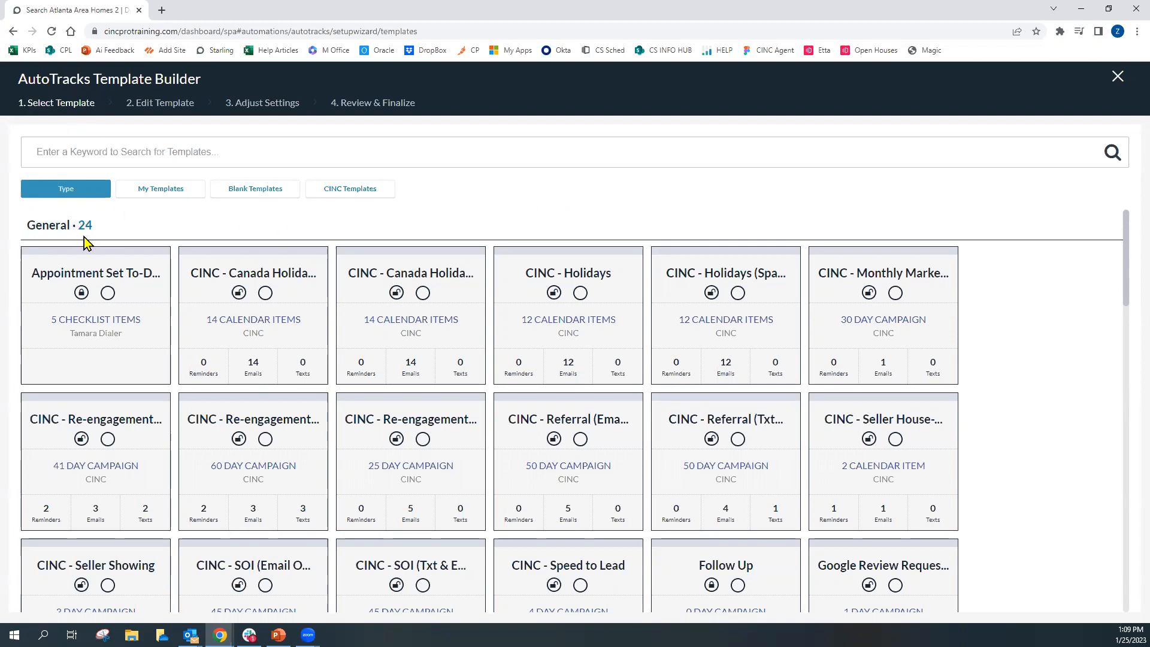
drag(27, 225, 71, 226)
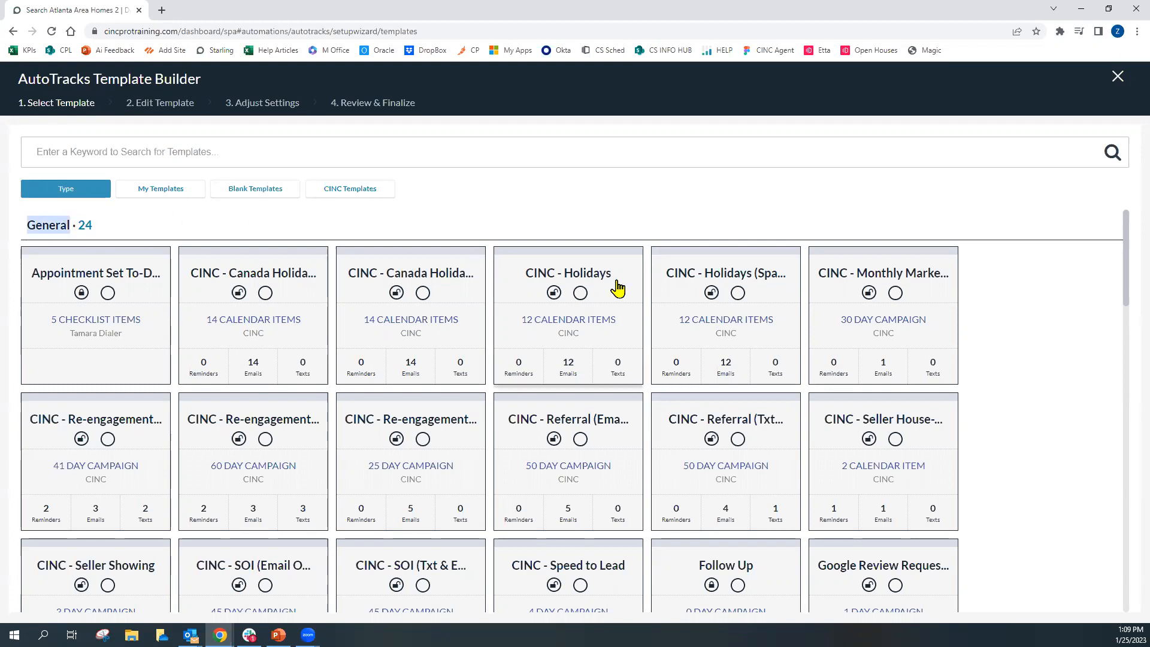
key(ctrl)
key(ctrl)
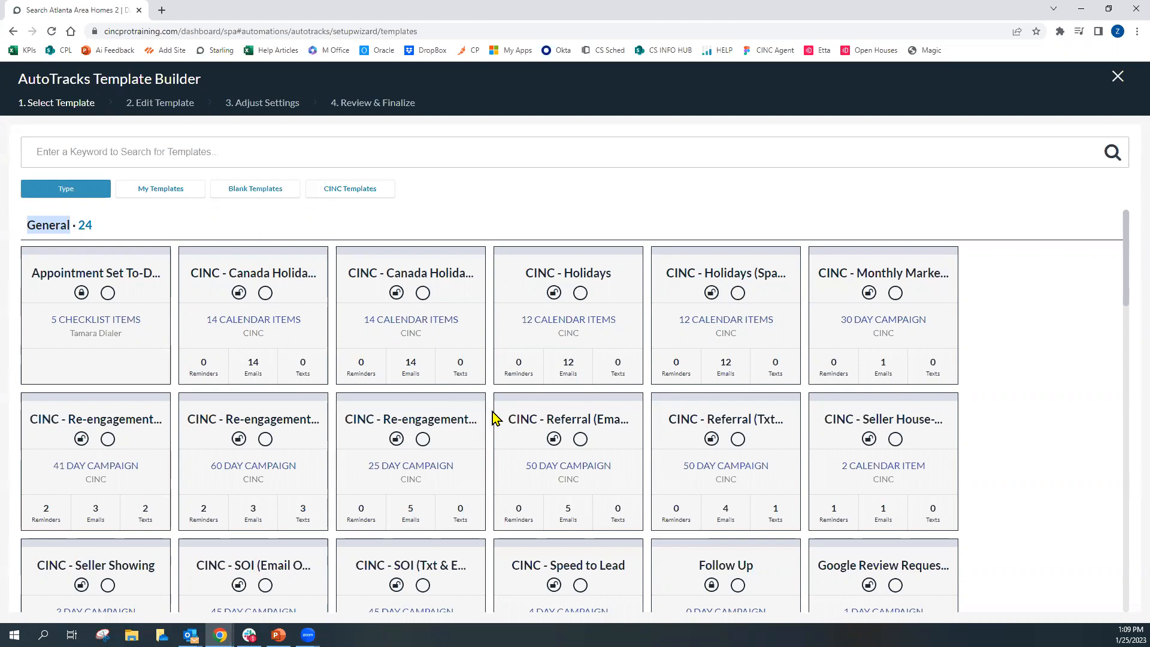
Preview the email schedule of the CINC - Re-engagement (SOI - Buyer) template, then collapse the preview
scroll(492, 414, down, 1)
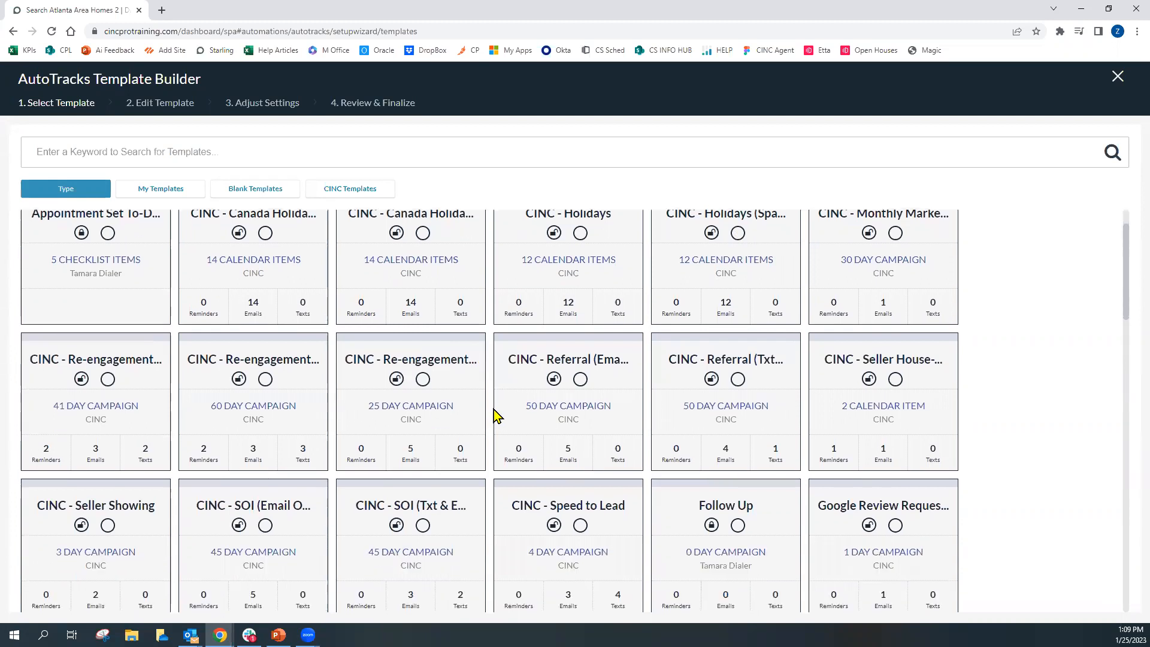
scroll(495, 415, down, 1)
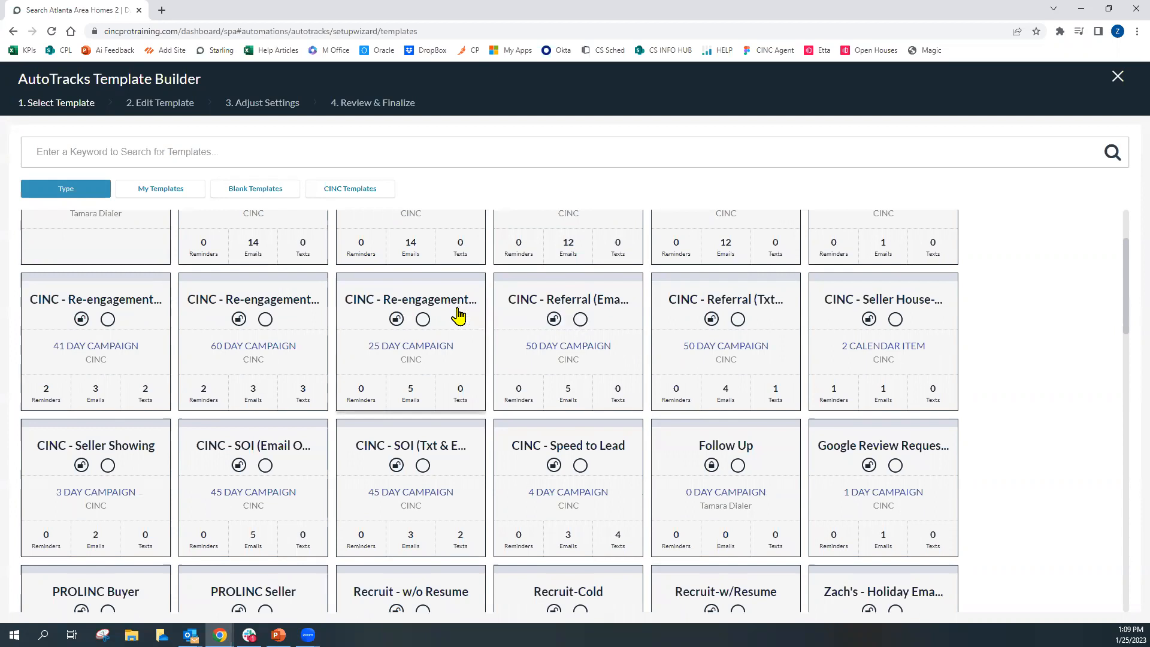
click(423, 319)
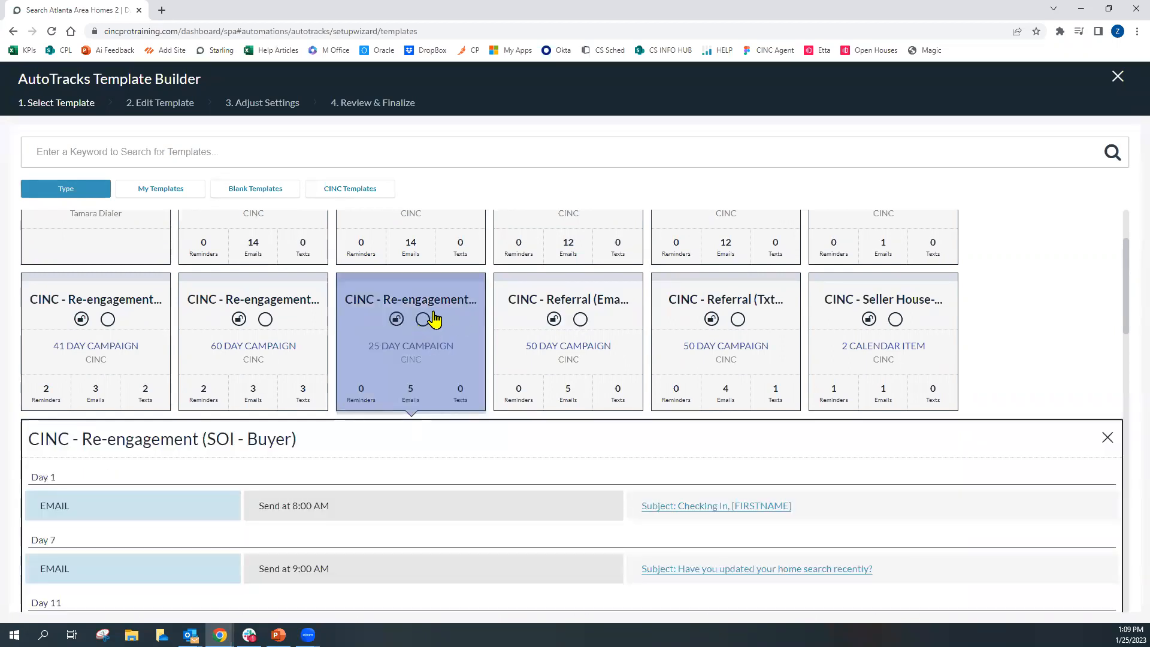
scroll(437, 321, down, 2)
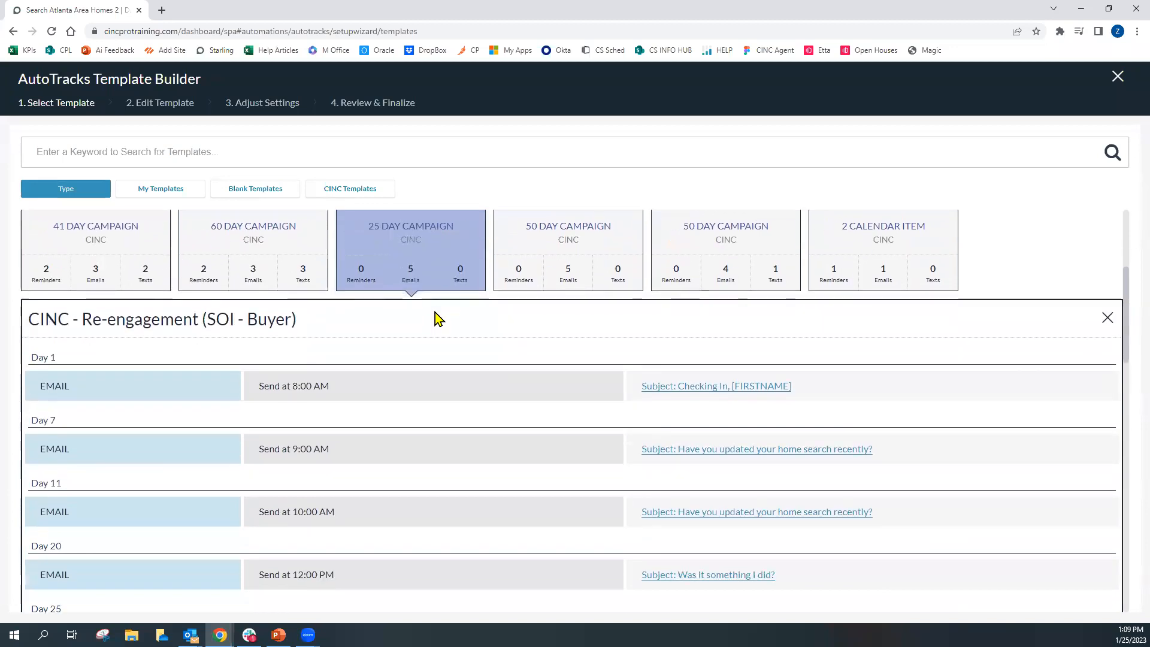
scroll(439, 321, down, 1)
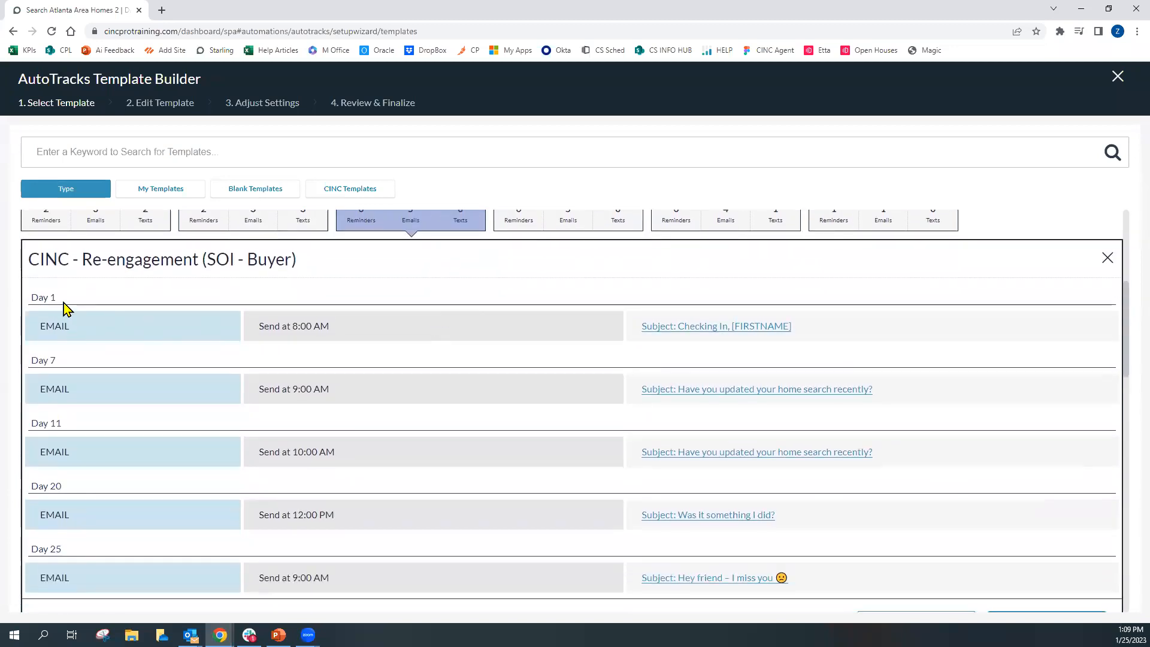
click(81, 329)
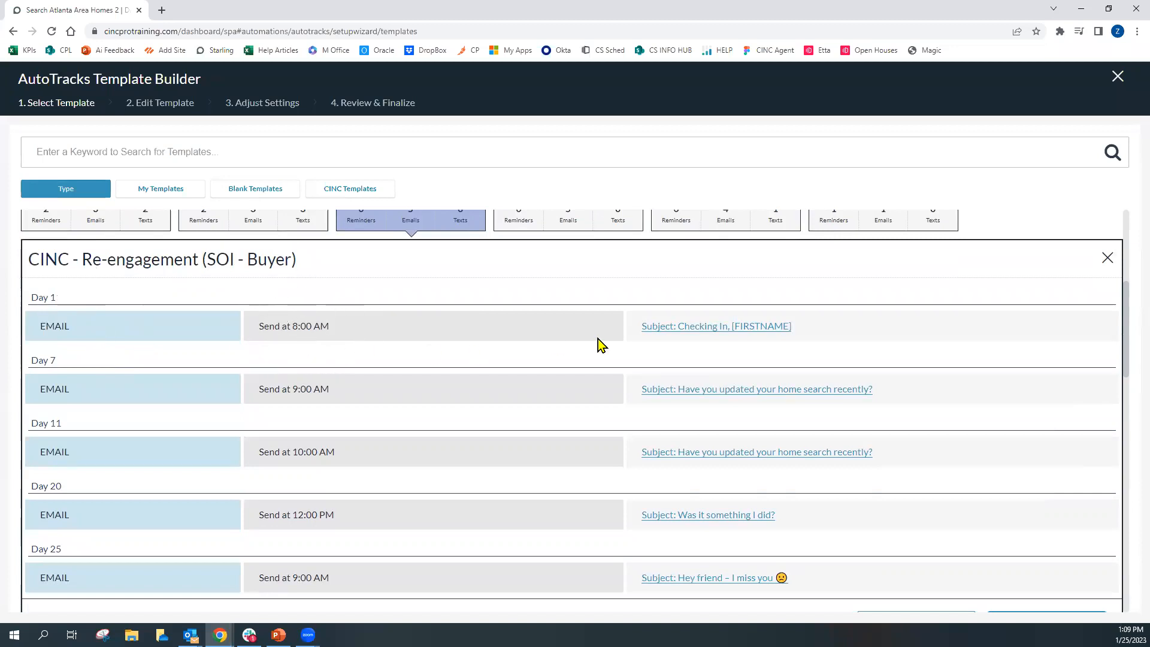
click(698, 336)
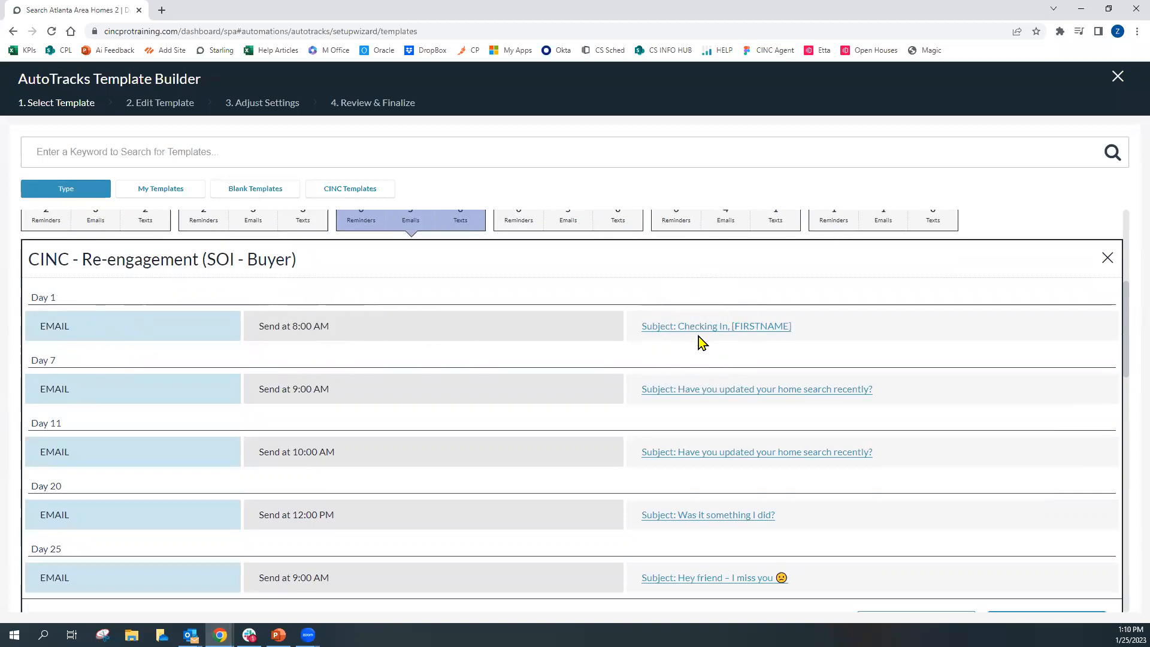
scroll(703, 336, down, 1)
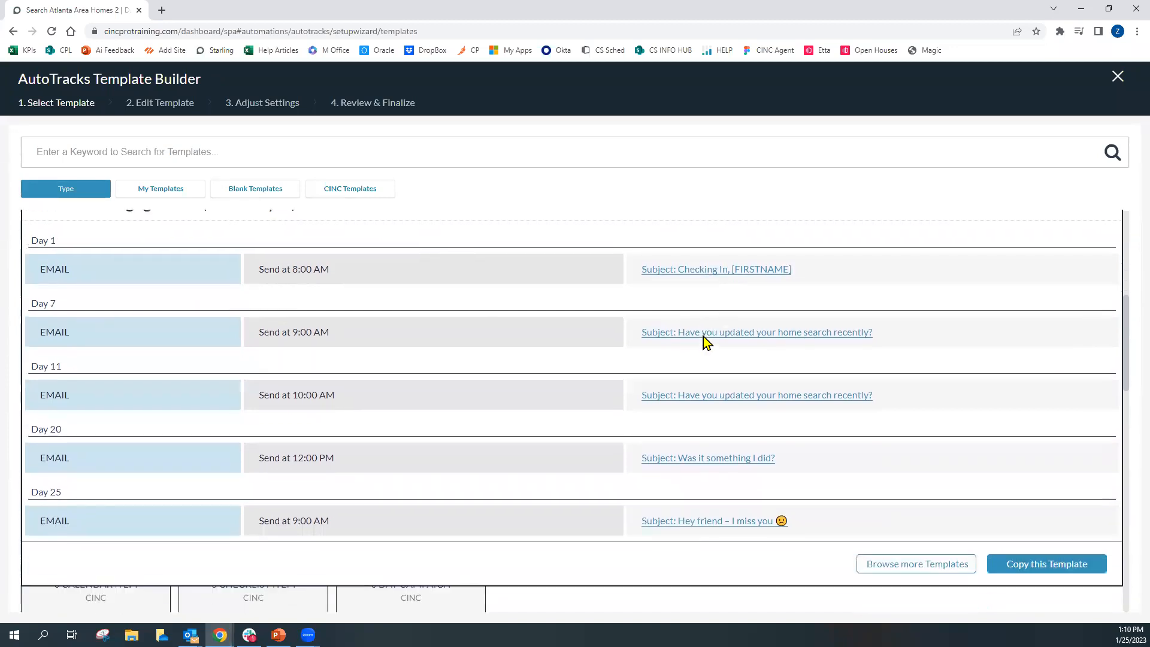
scroll(703, 336, down, 1)
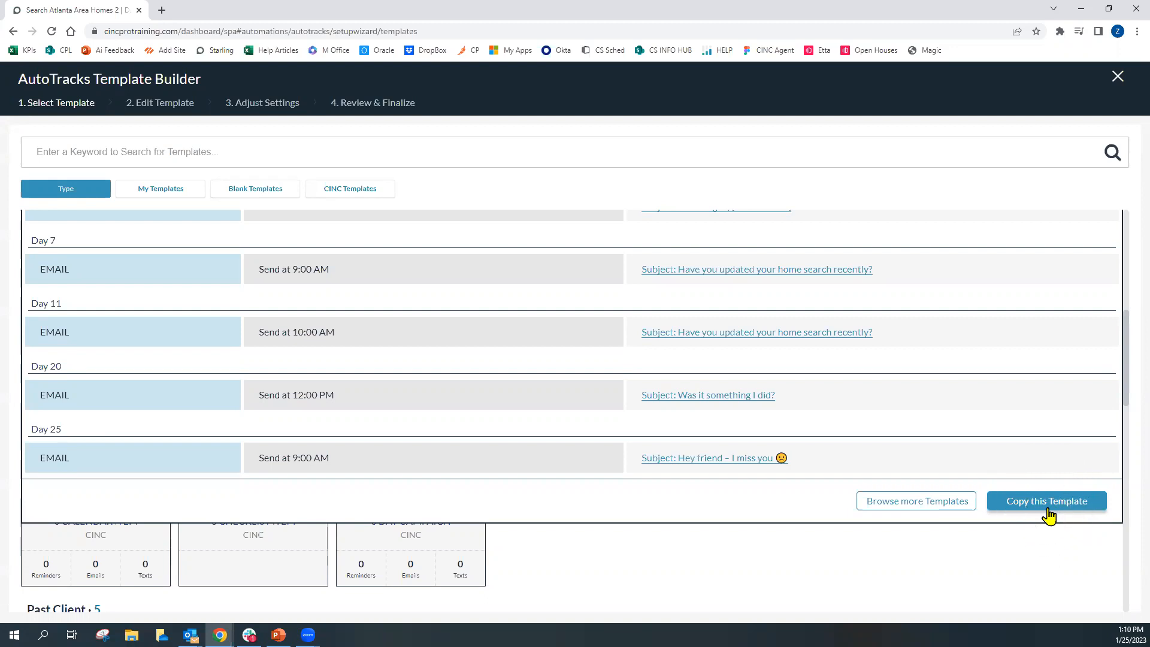
scroll(784, 534, up, 5)
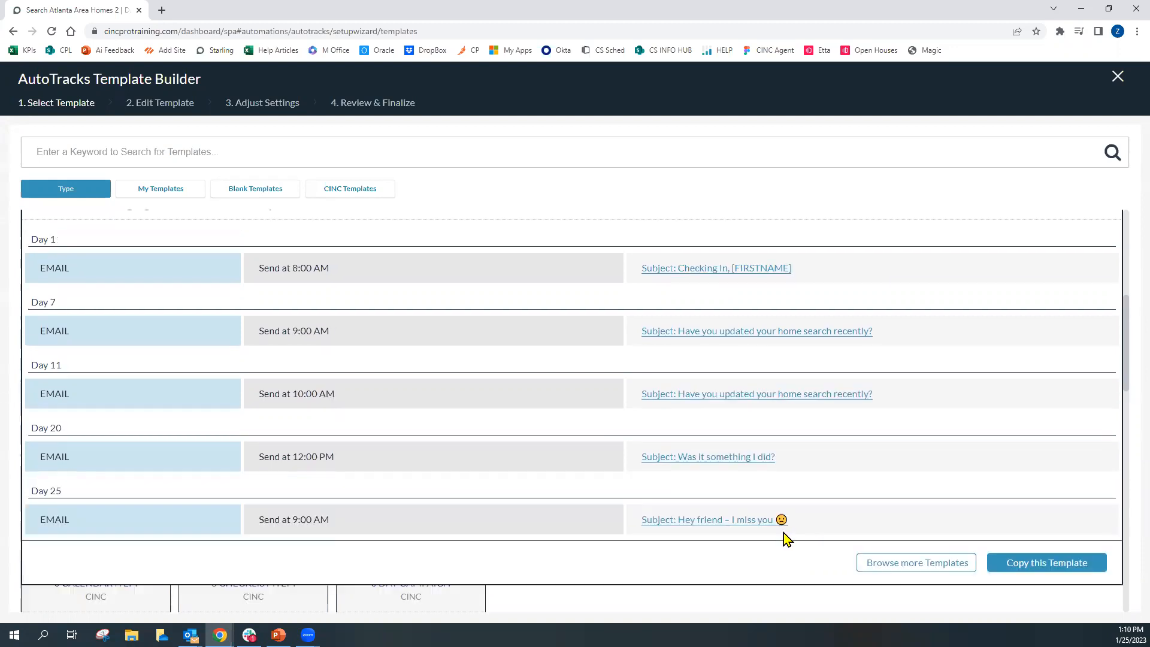
click(446, 294)
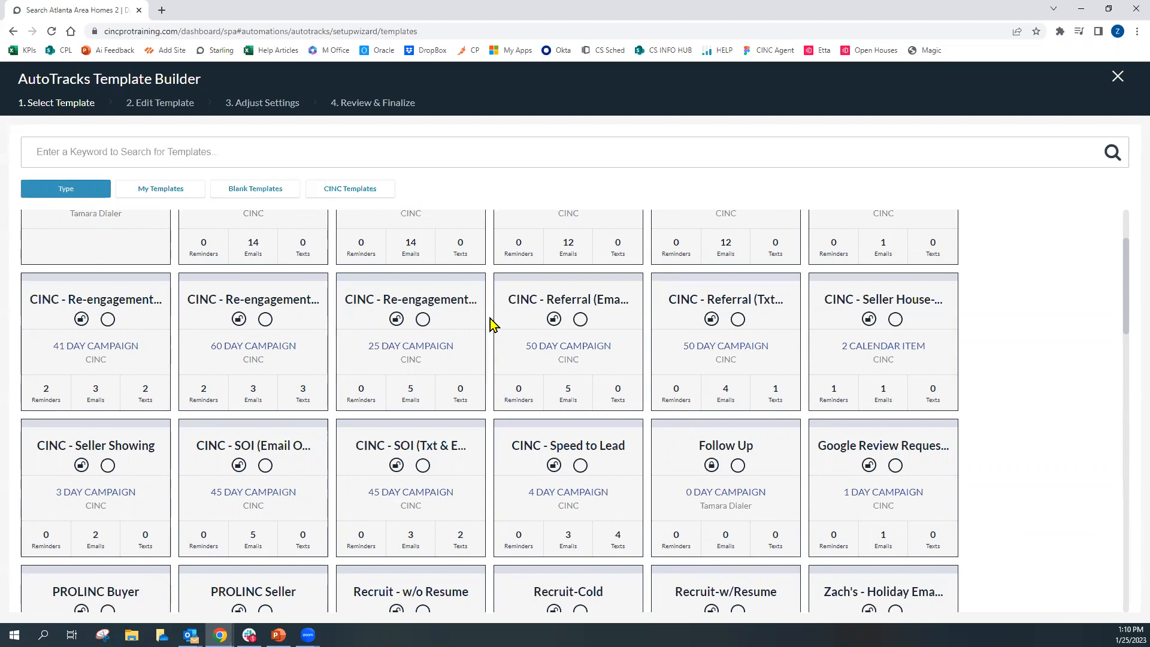
Scroll through the template list to examine the available templates down to the Blank and Past Client sections
scroll(491, 324, down, 1)
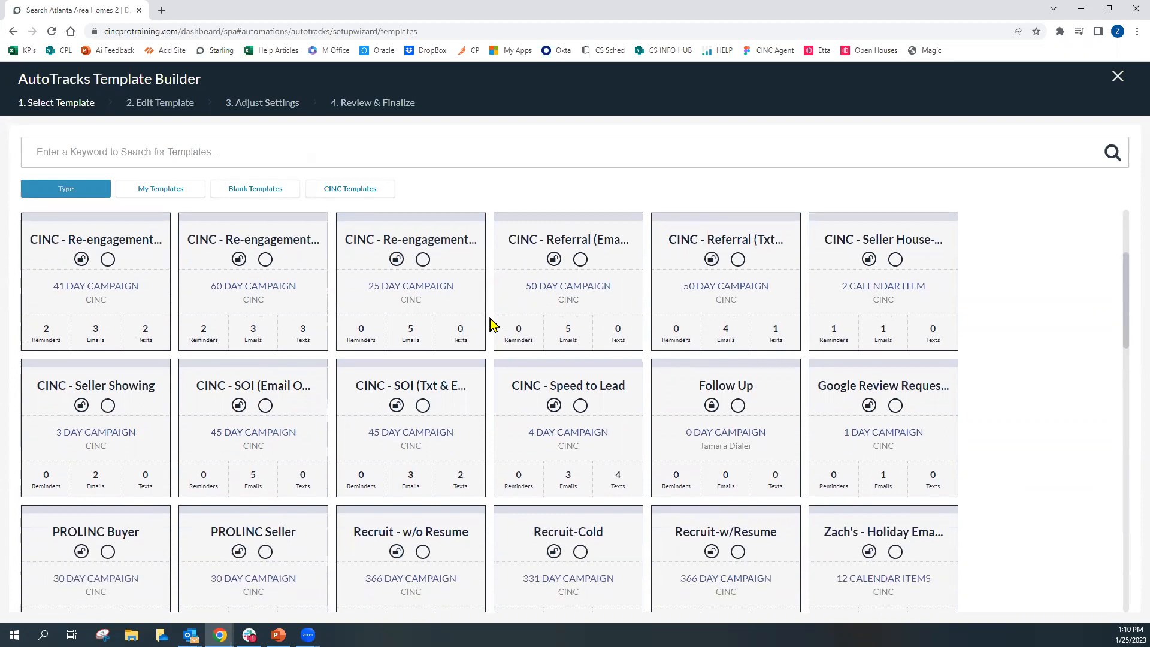
scroll(491, 325, down, 1)
scroll(490, 318, down, 2)
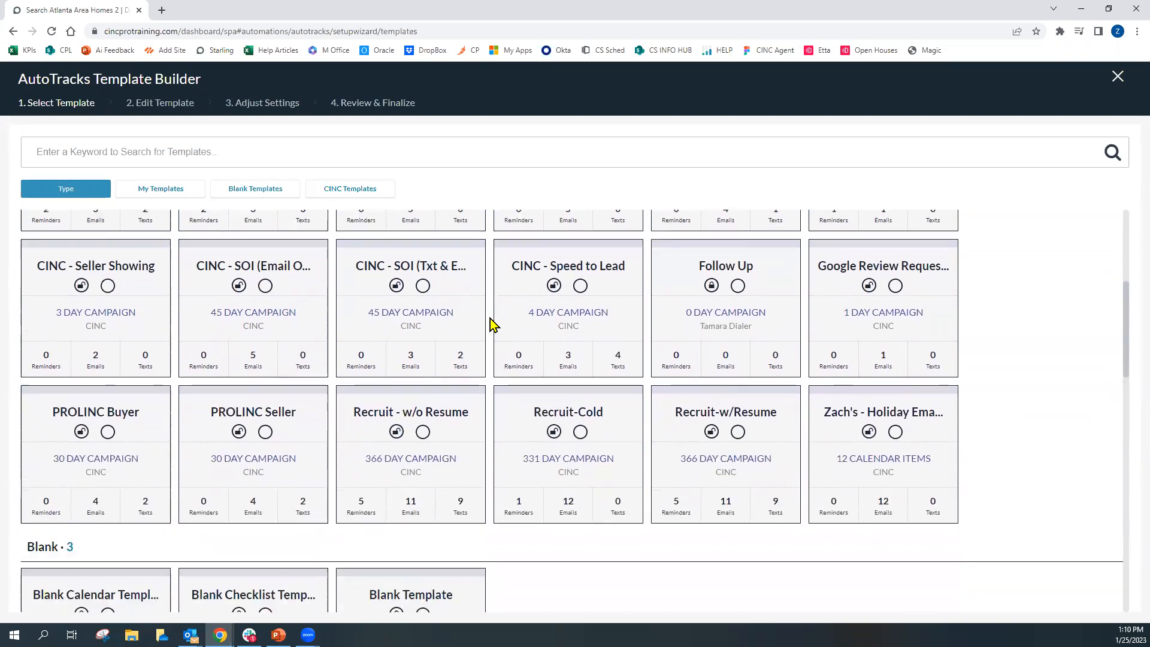
scroll(491, 318, down, 1)
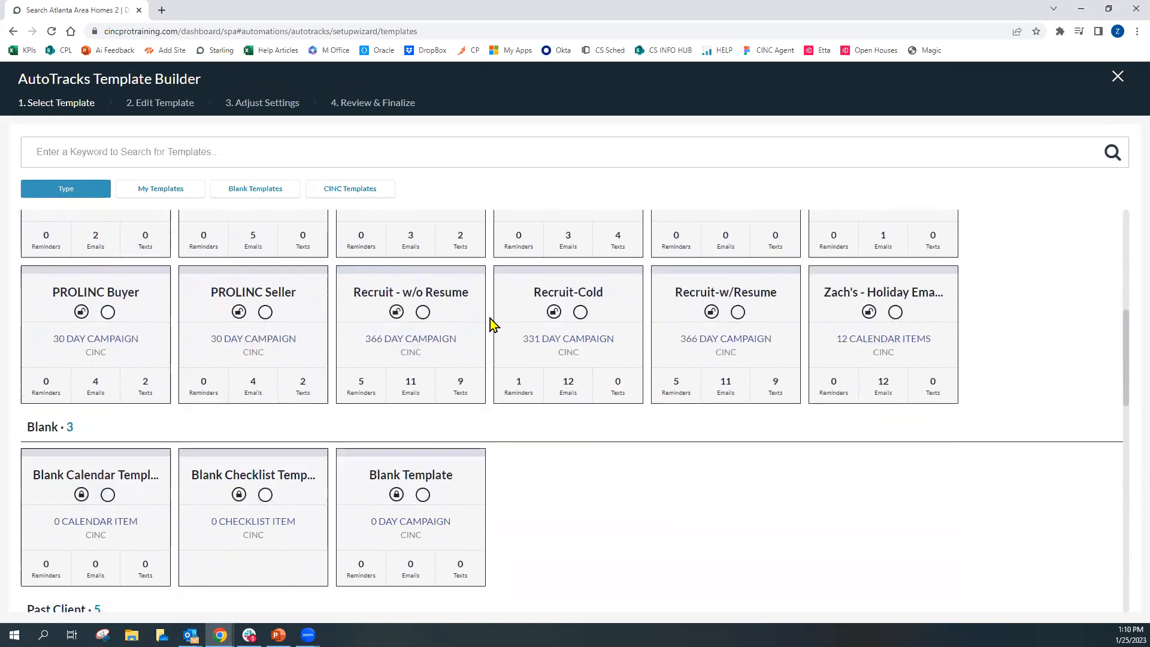
scroll(492, 317, down, 1)
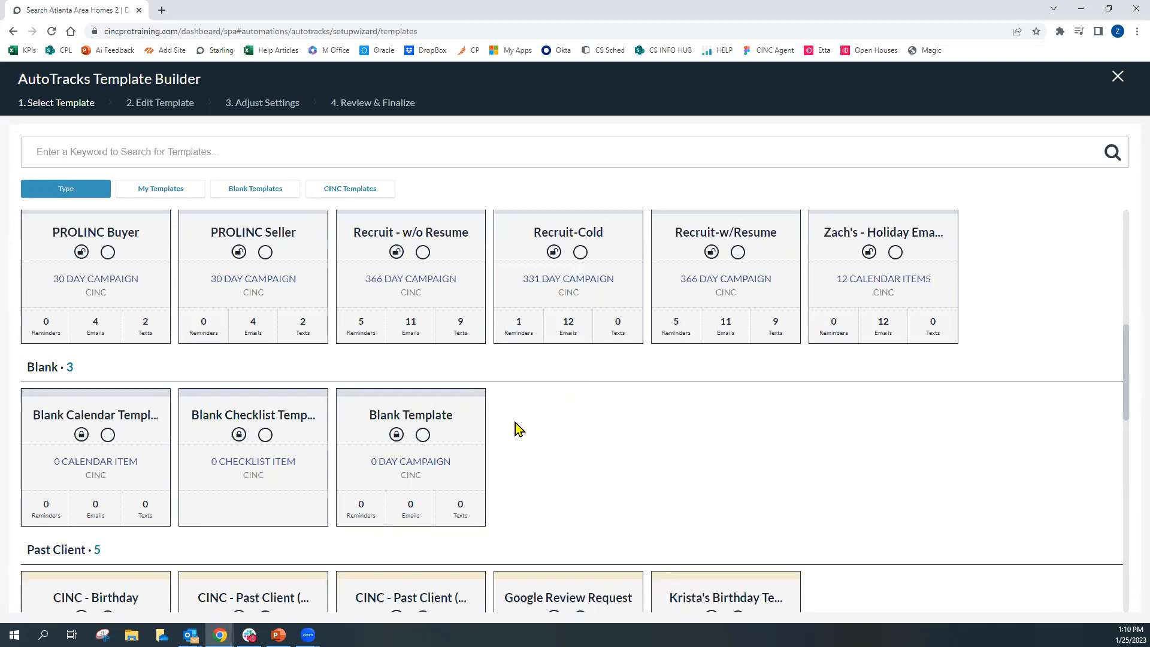
scroll(515, 422, down, 1)
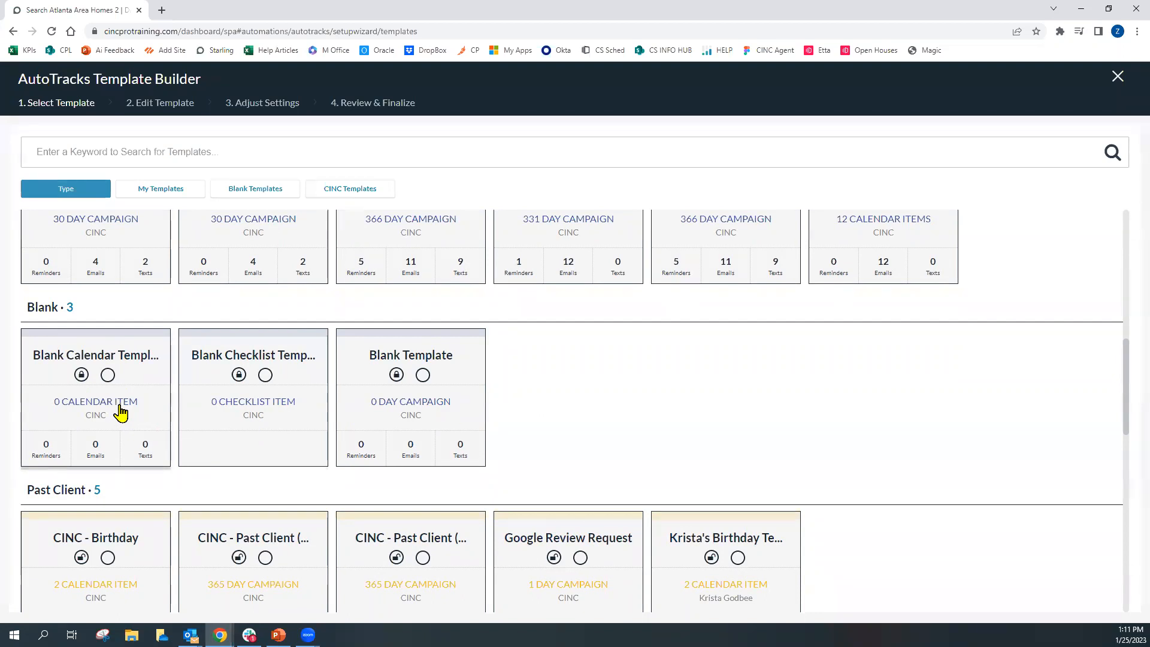
scroll(117, 415, down, 1)
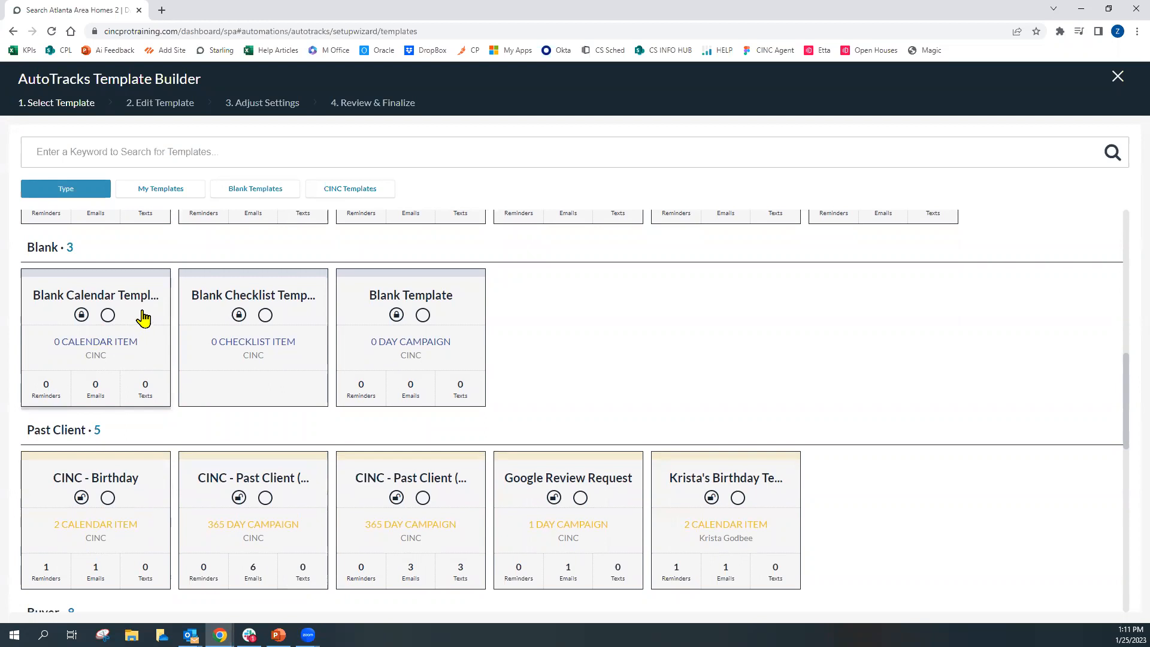
Preview the Blank Calendar Template and the Blank Checklist Template, closing each preview
click(155, 327)
click(1011, 544)
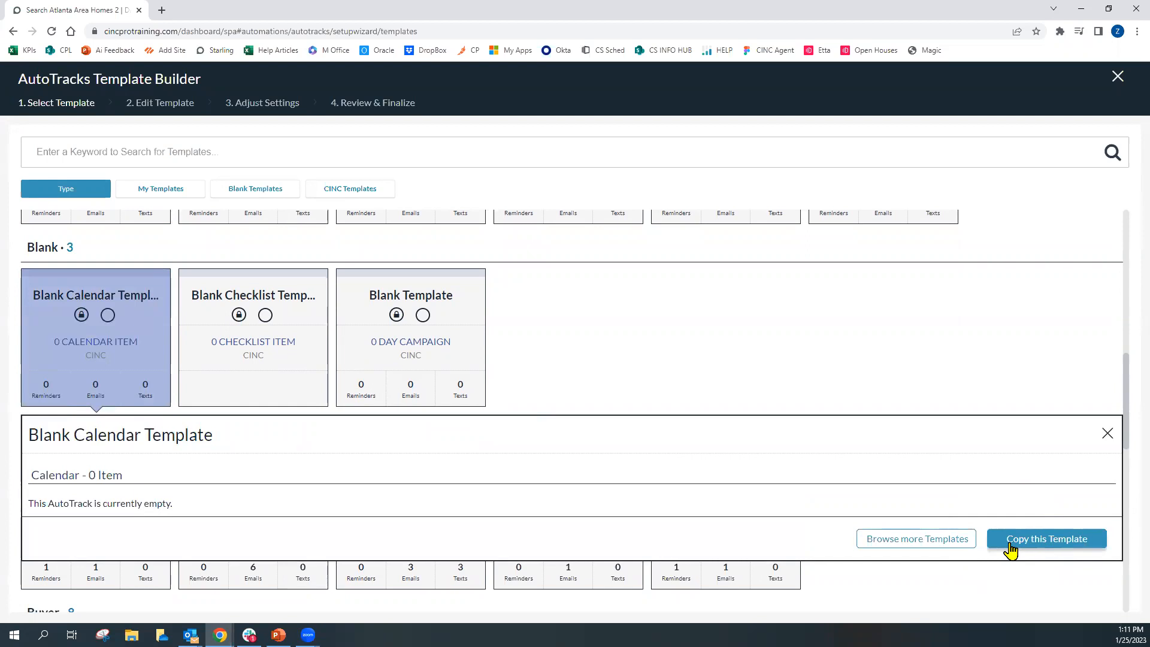
click(1108, 435)
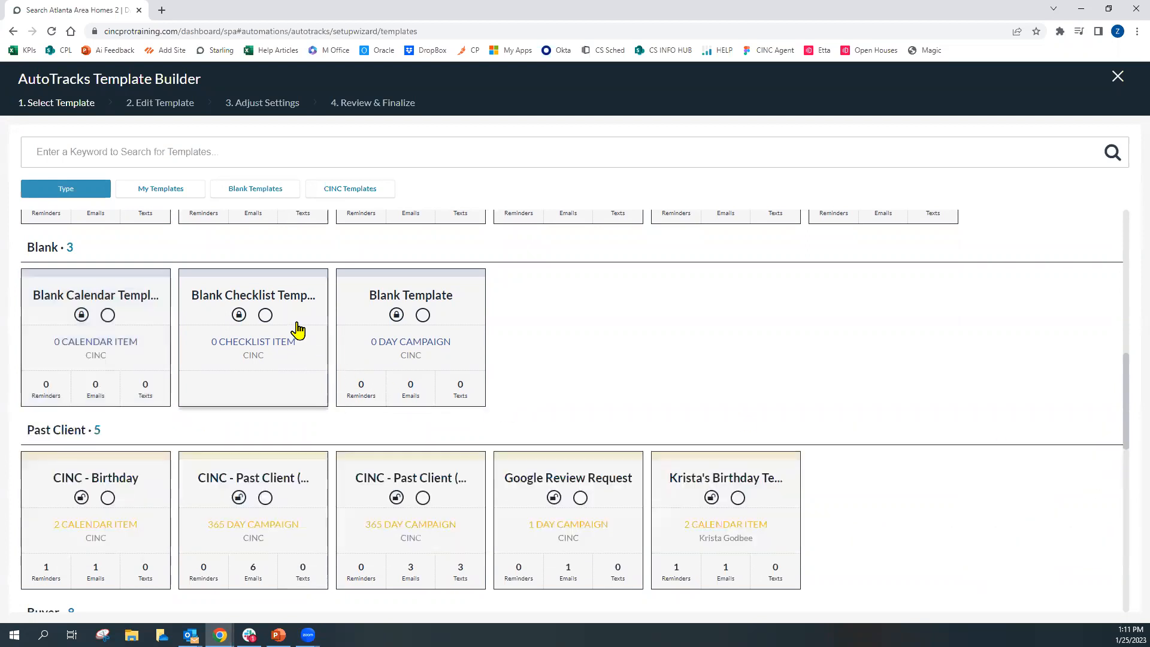
click(287, 326)
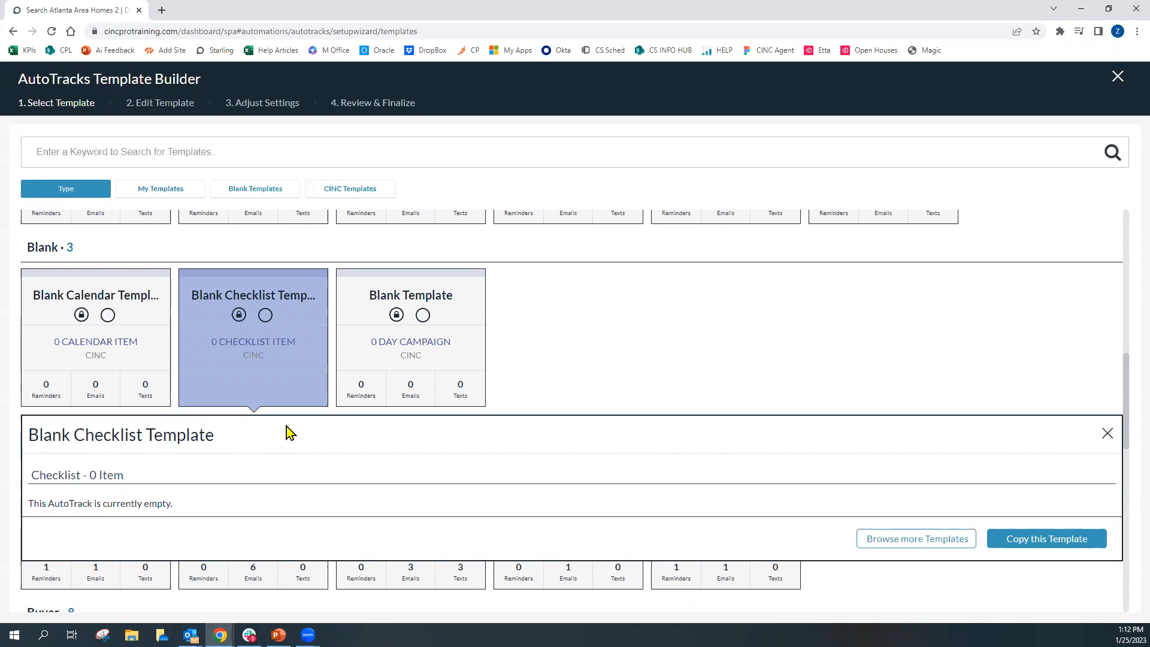
click(293, 372)
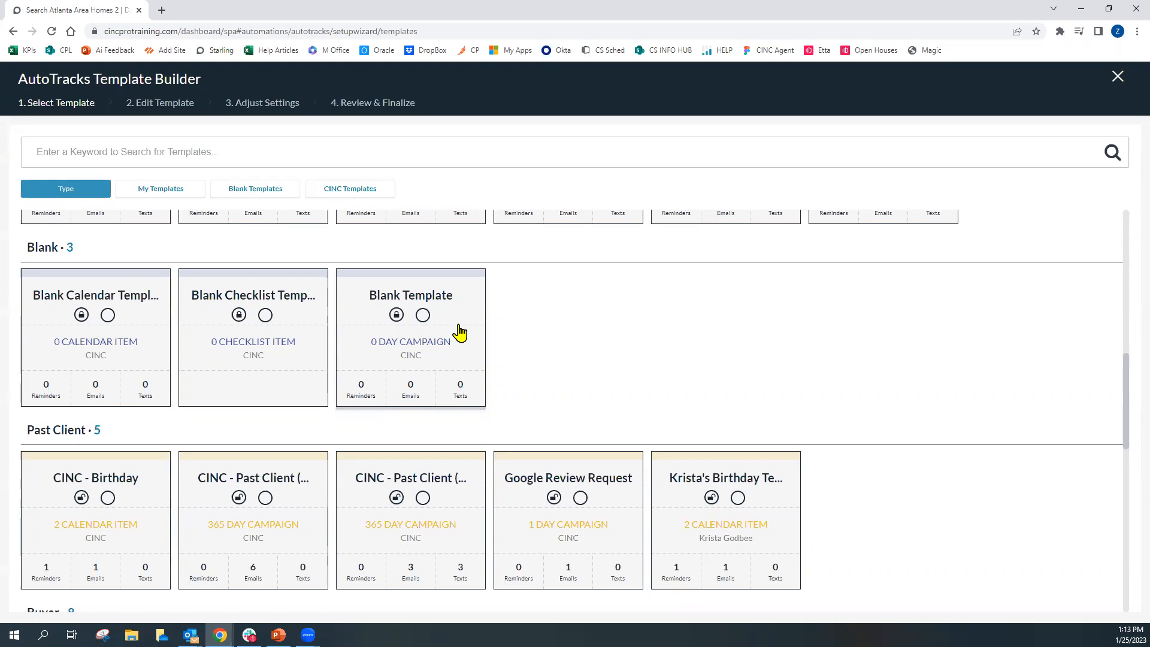
Copy the Blank Template to start a new AutoTrack in the Edit Template stage
click(461, 328)
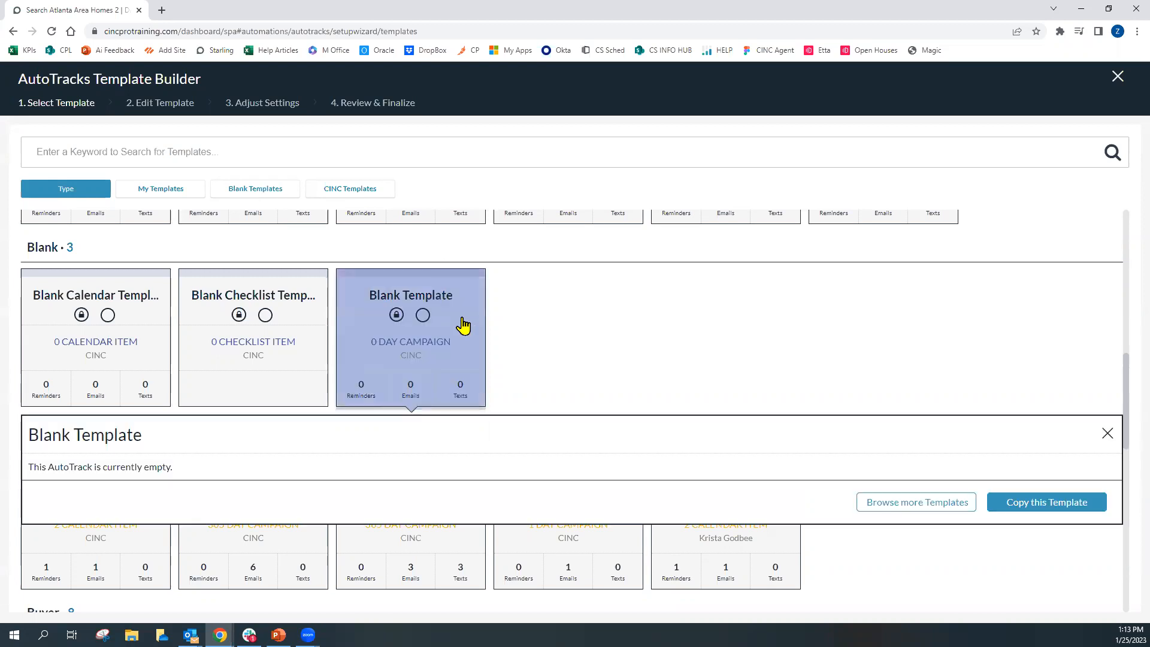
scroll(461, 331, down, 1)
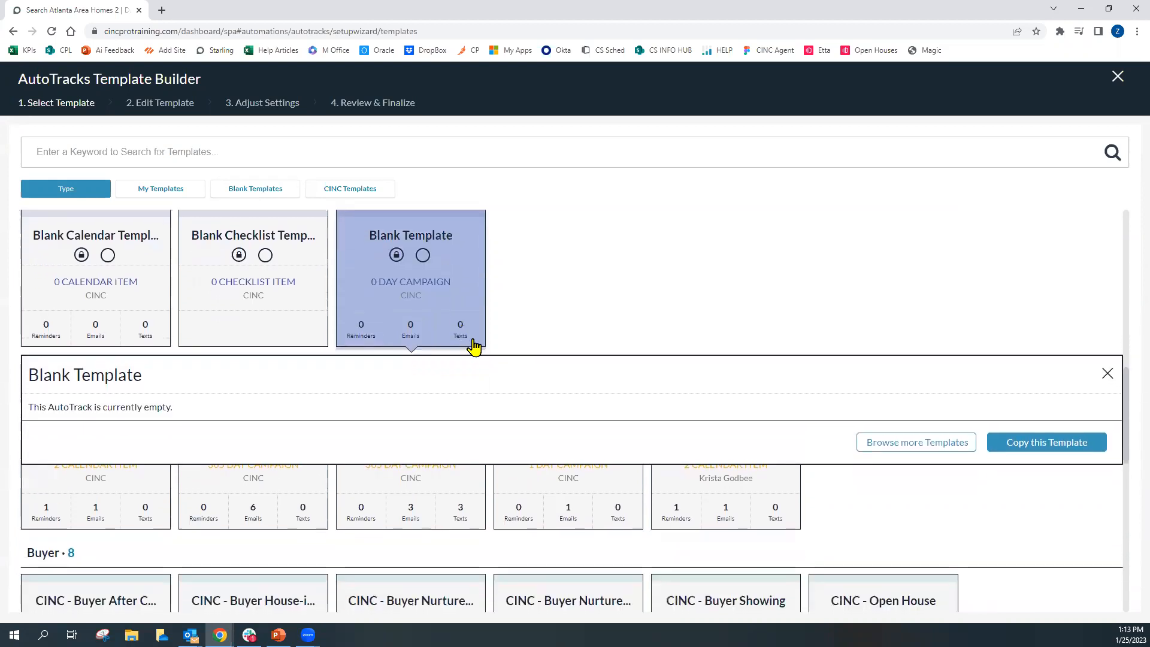
click(1041, 448)
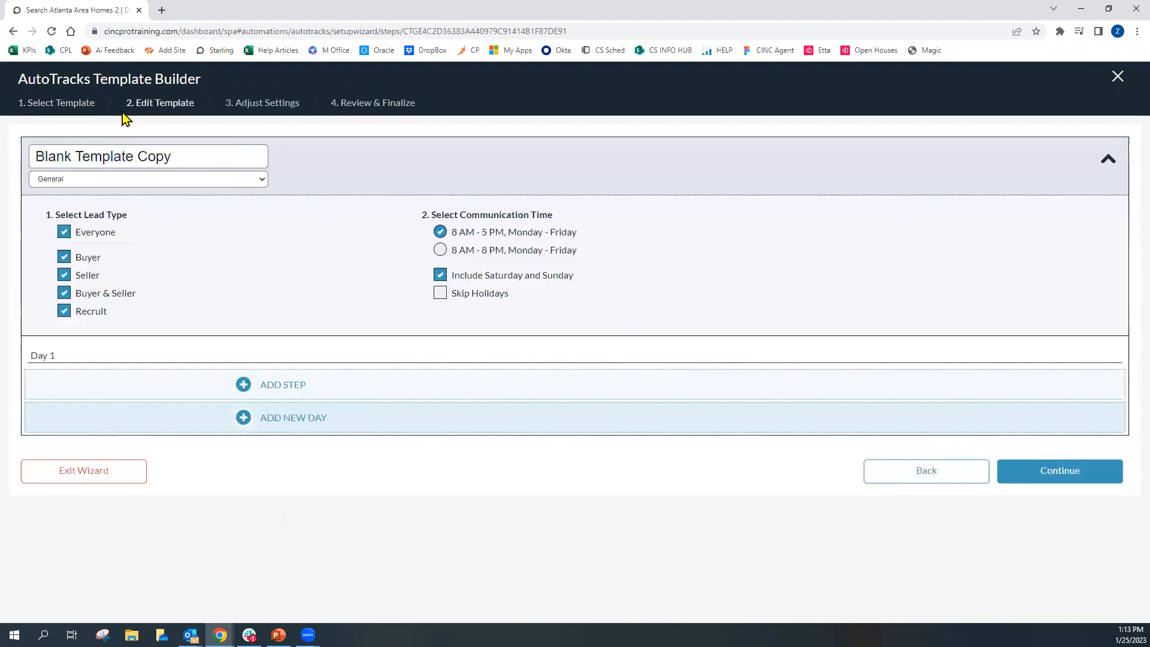
Rename the AutoTrack as Intro Email
drag(125, 103, 174, 118)
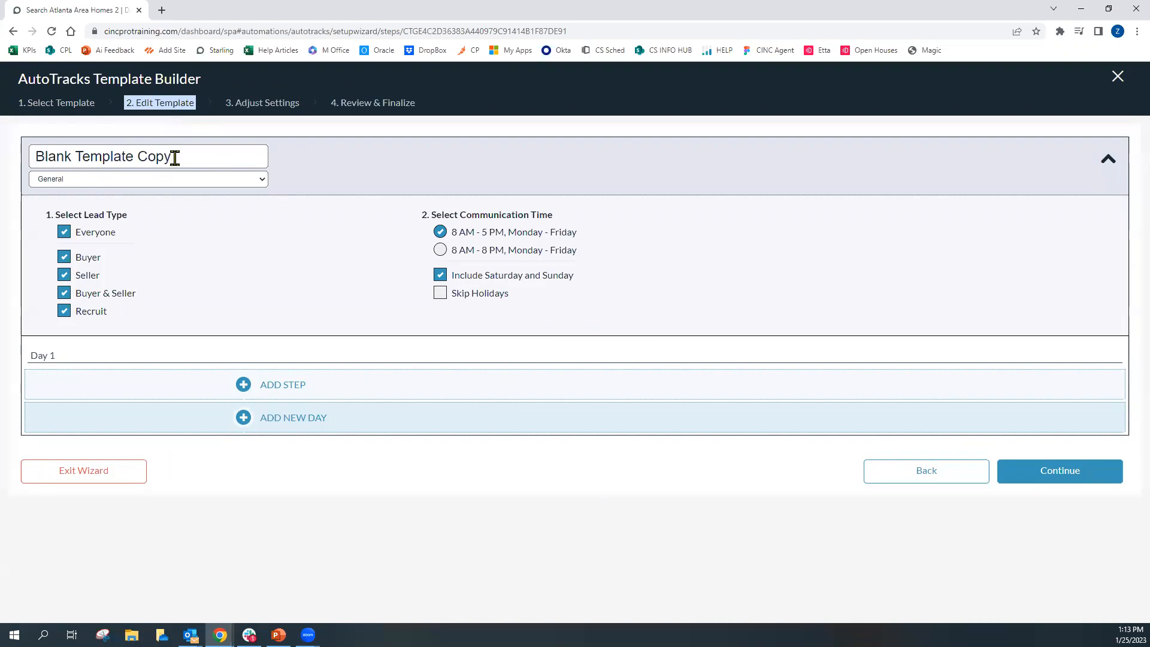
drag(173, 158, 29, 163)
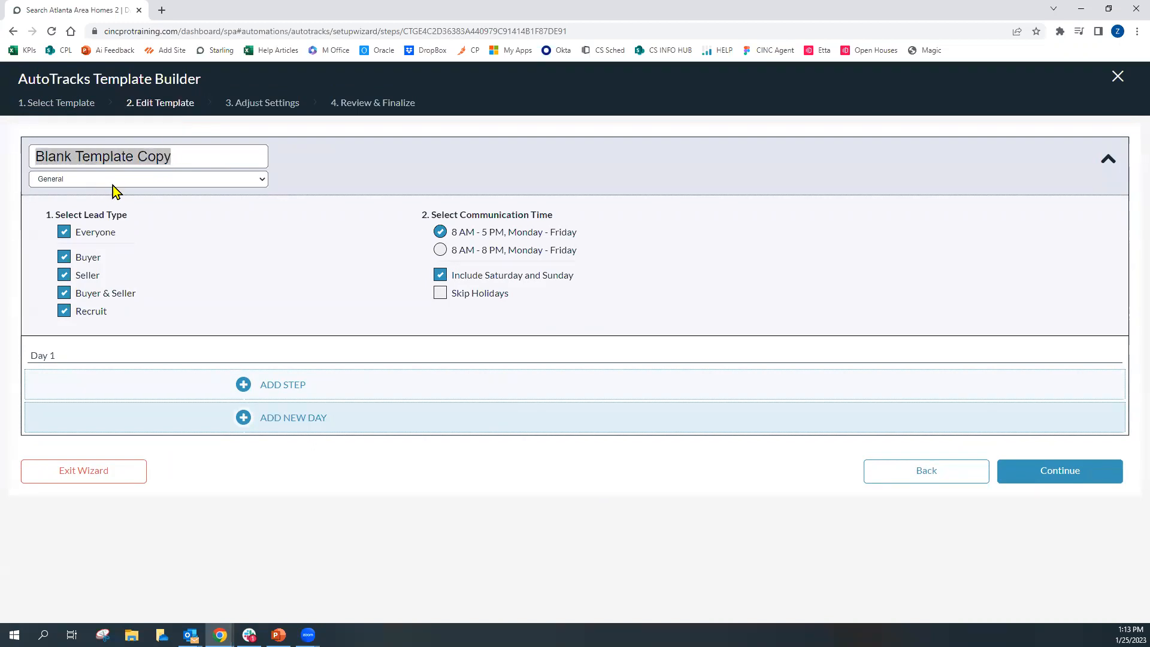
text(Intro Email)
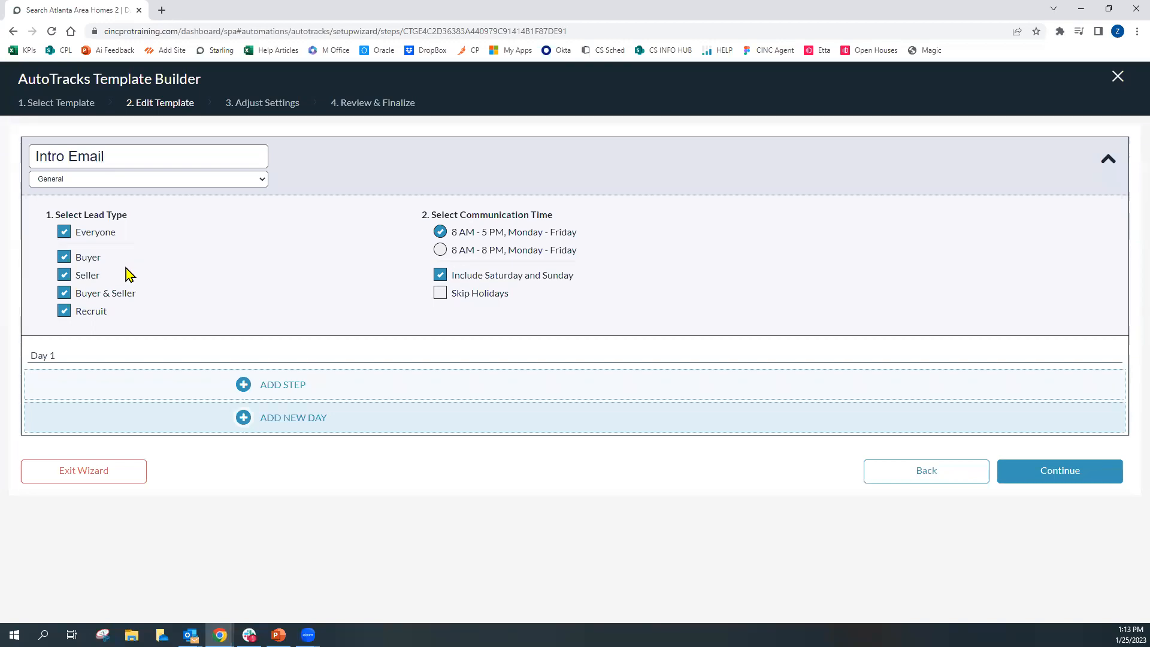
Uncheck the Buyer and Recruit lead types, then recheck Everyone to select all lead types again
click(64, 257)
click(64, 311)
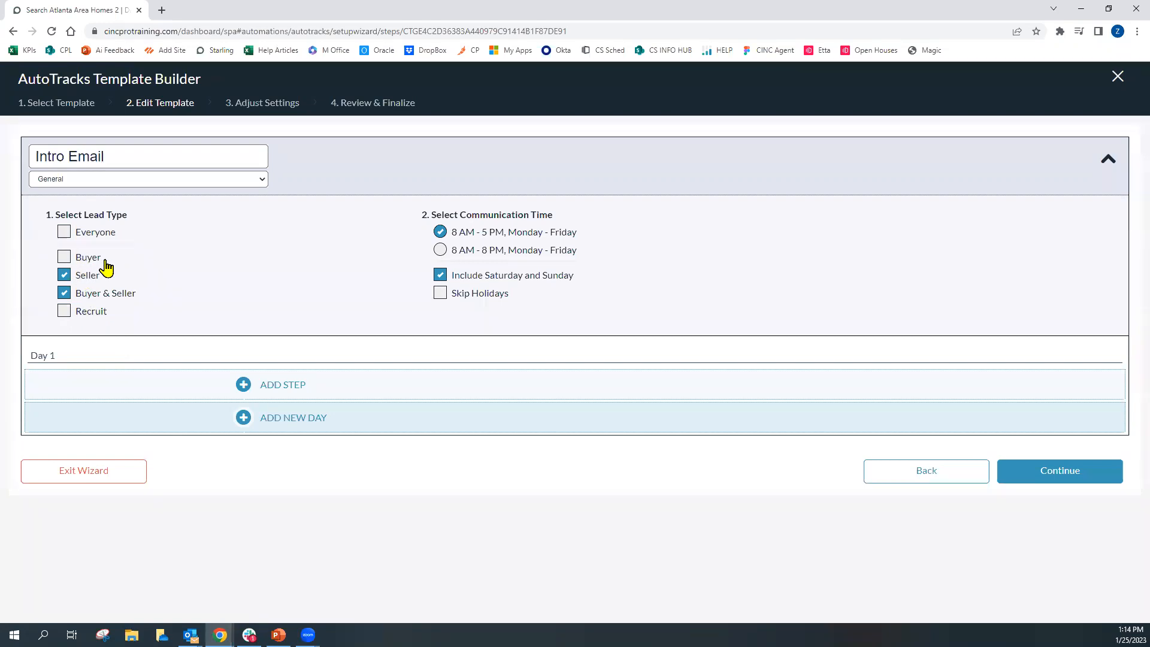
click(64, 233)
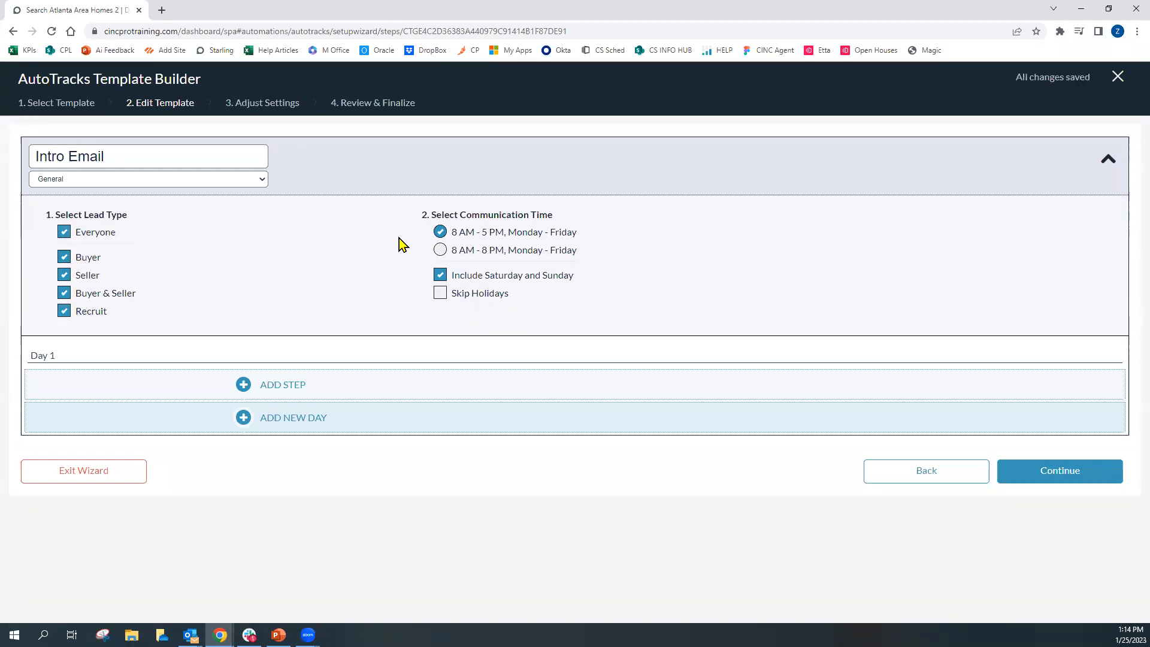
Set the communication time to 8 AM - 8 PM, Monday - Friday and enable Skip Holidays
drag(421, 216, 554, 223)
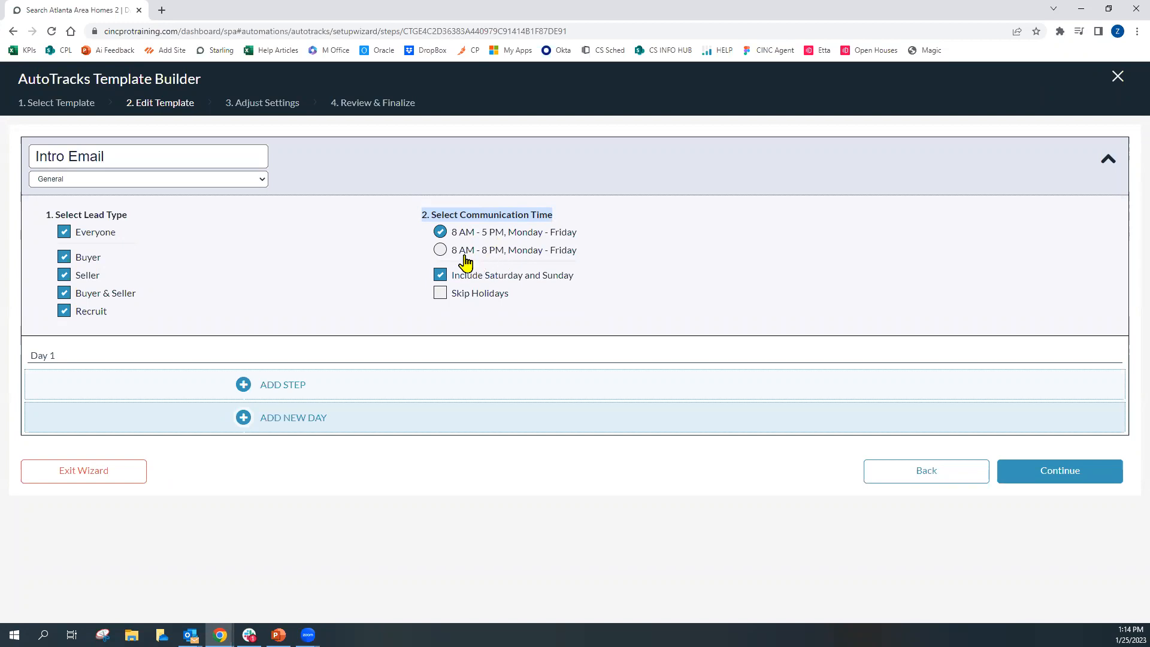
click(487, 257)
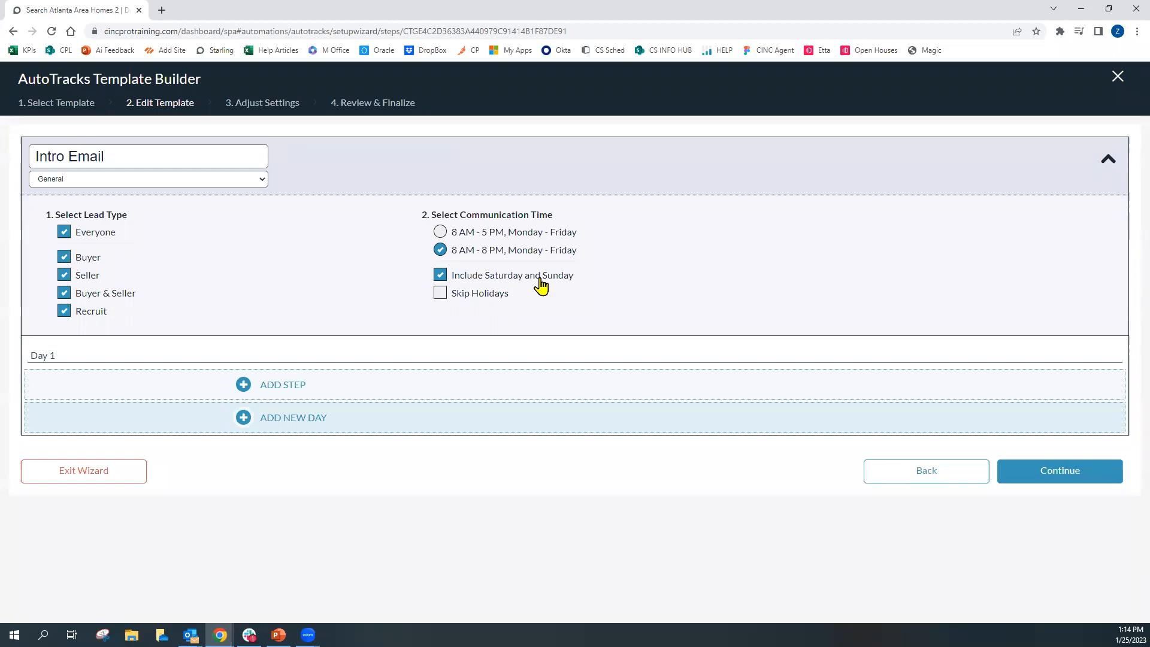
click(440, 295)
Add a Day 1 step, review the email, text and reminder options, and choose an email step
click(268, 395)
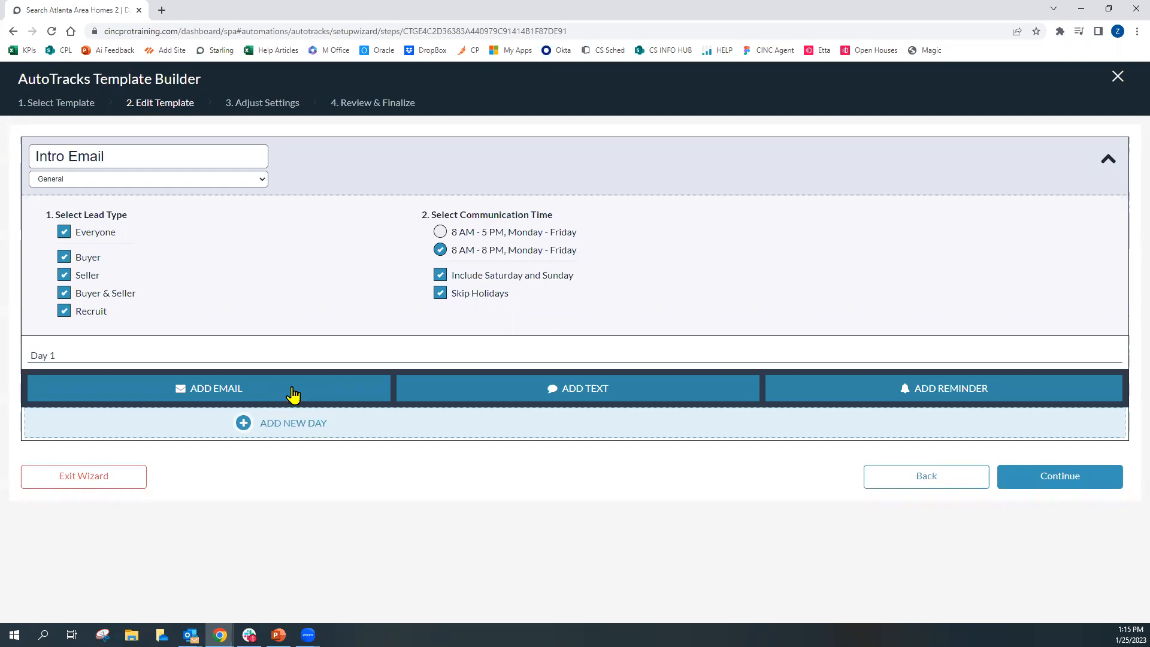
click(207, 403)
click(590, 399)
click(938, 408)
click(258, 393)
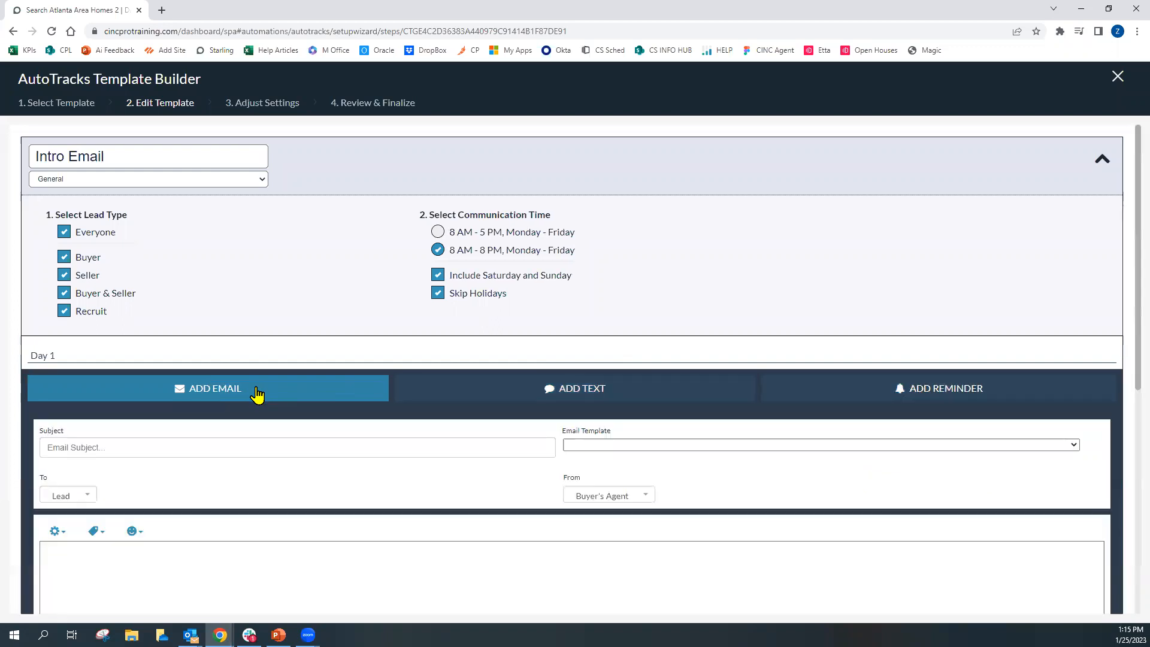
scroll(264, 387, down, 1)
scroll(264, 387, down, 1)
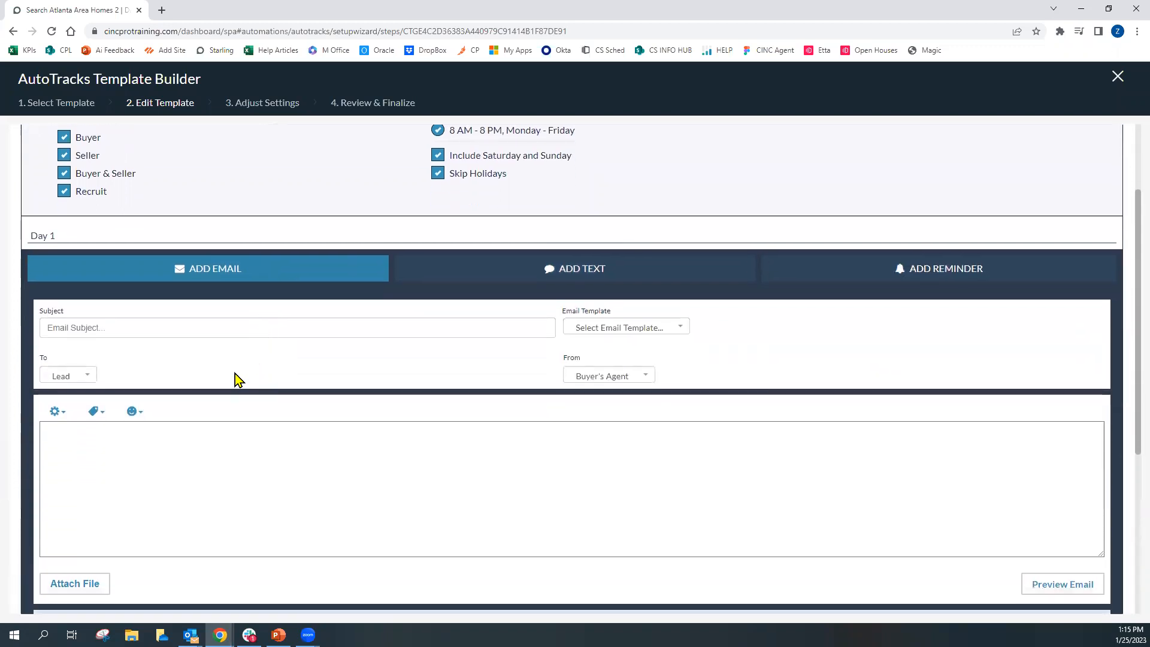
scroll(218, 375, down, 1)
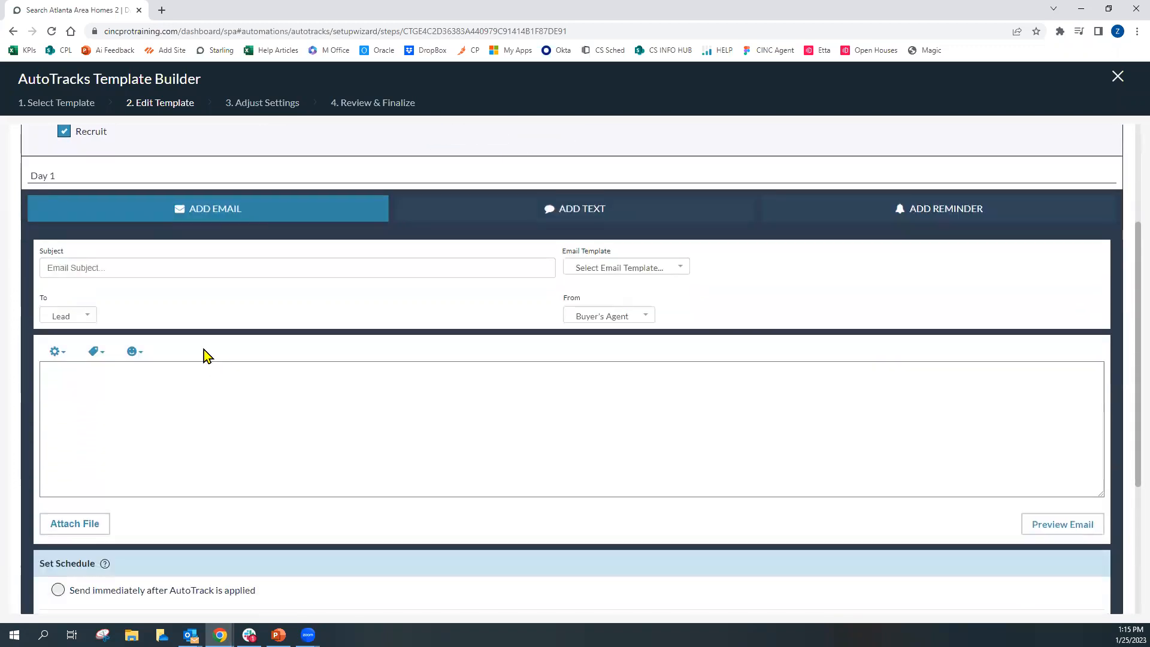
Set the email subject to Welcome to my website!
click(132, 268)
text(Wel)
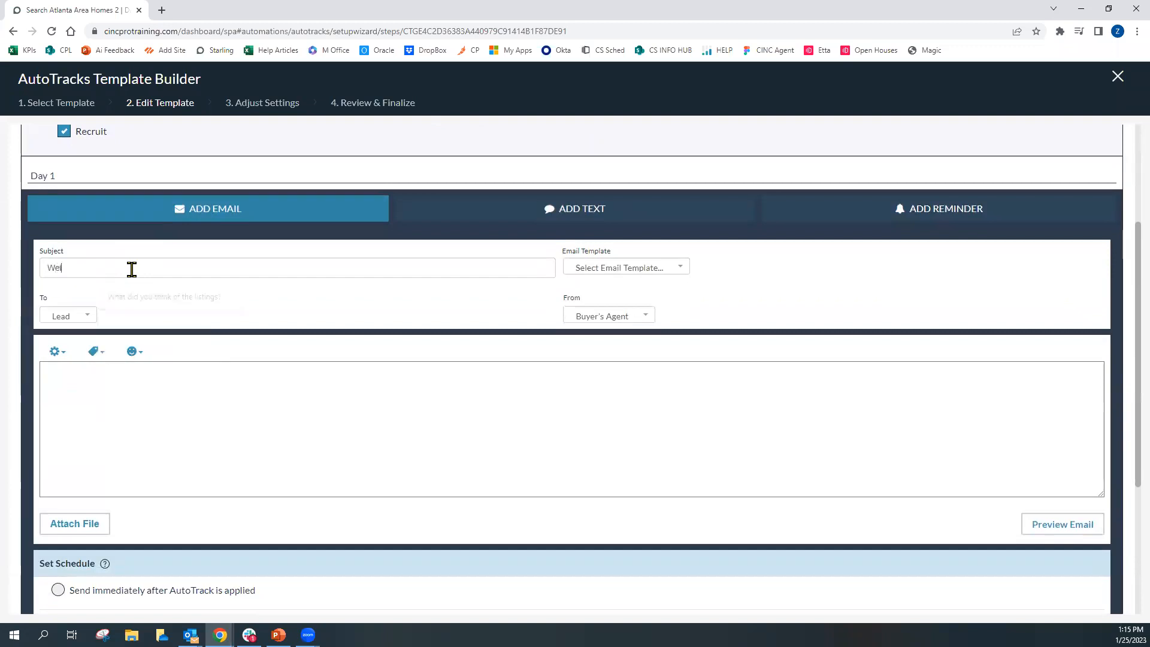
text(come to my website!)
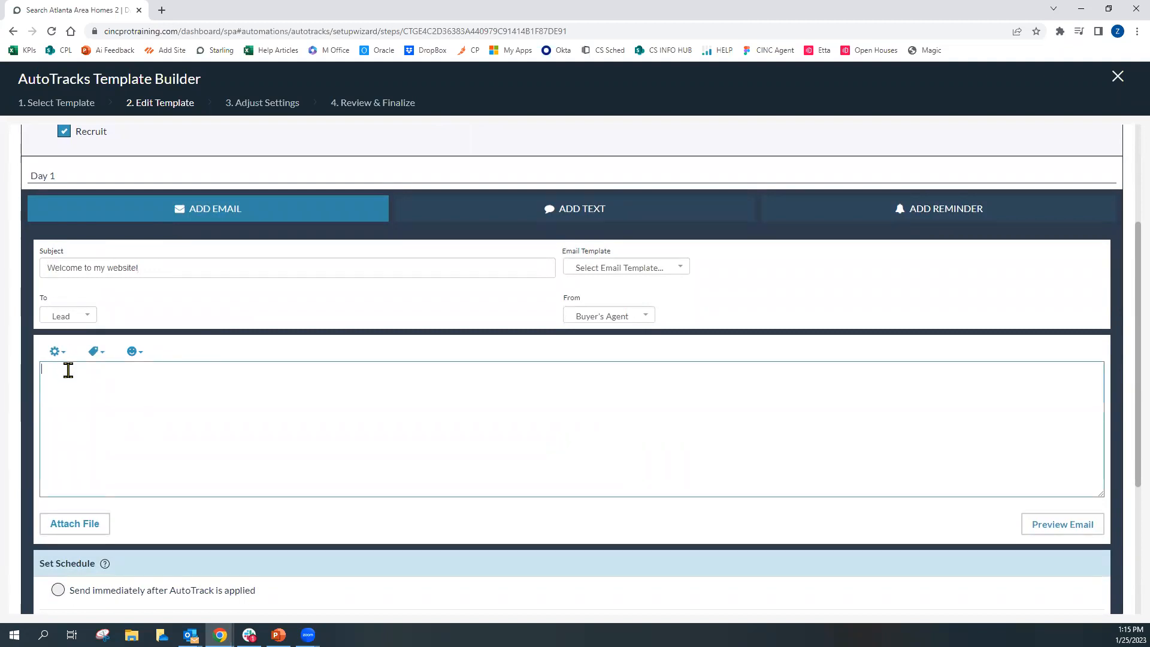
Start the email body with the greeting Hi [FIRSTNAME], using the first-name merge tag
text(Hi)
click(105, 357)
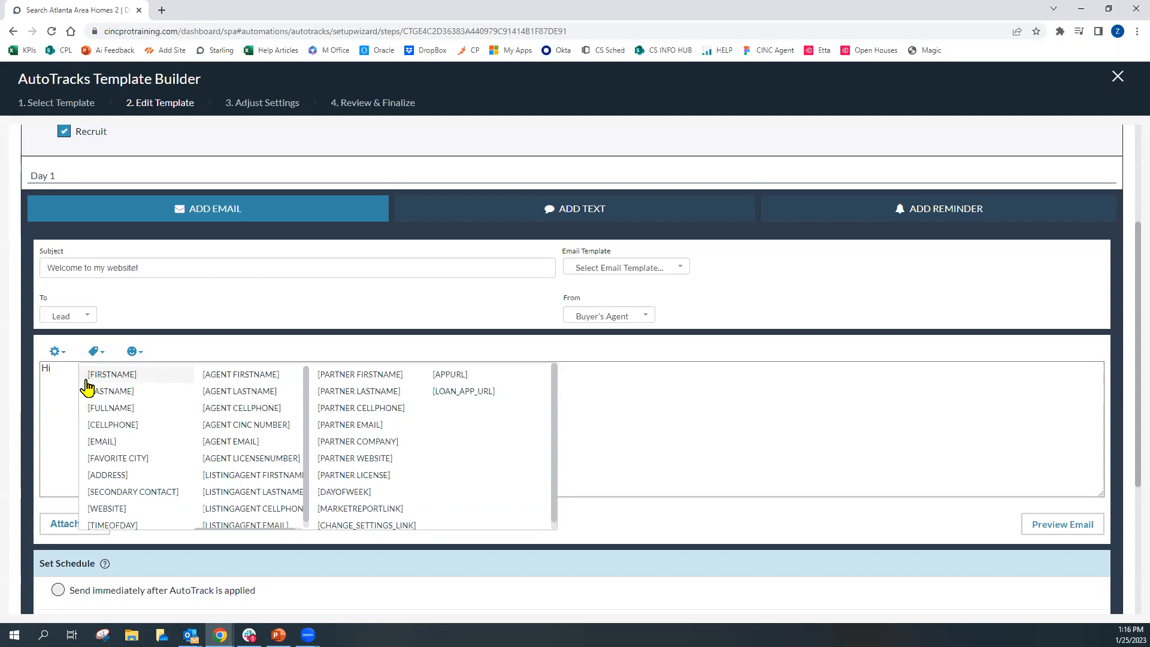
click(138, 379)
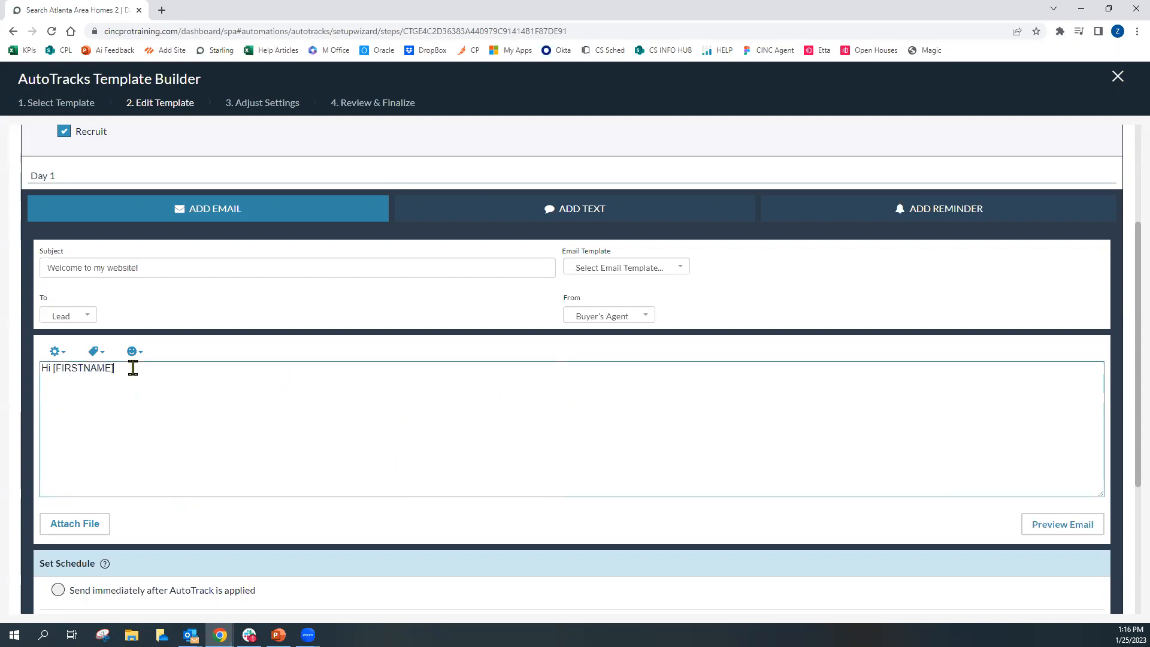
text(,)
key(Return)
key(Return)
Add the line thanking them for visiting the website and asking whether they want to buy, sell, or are just browsing around
text(Thanks for coming to my web)
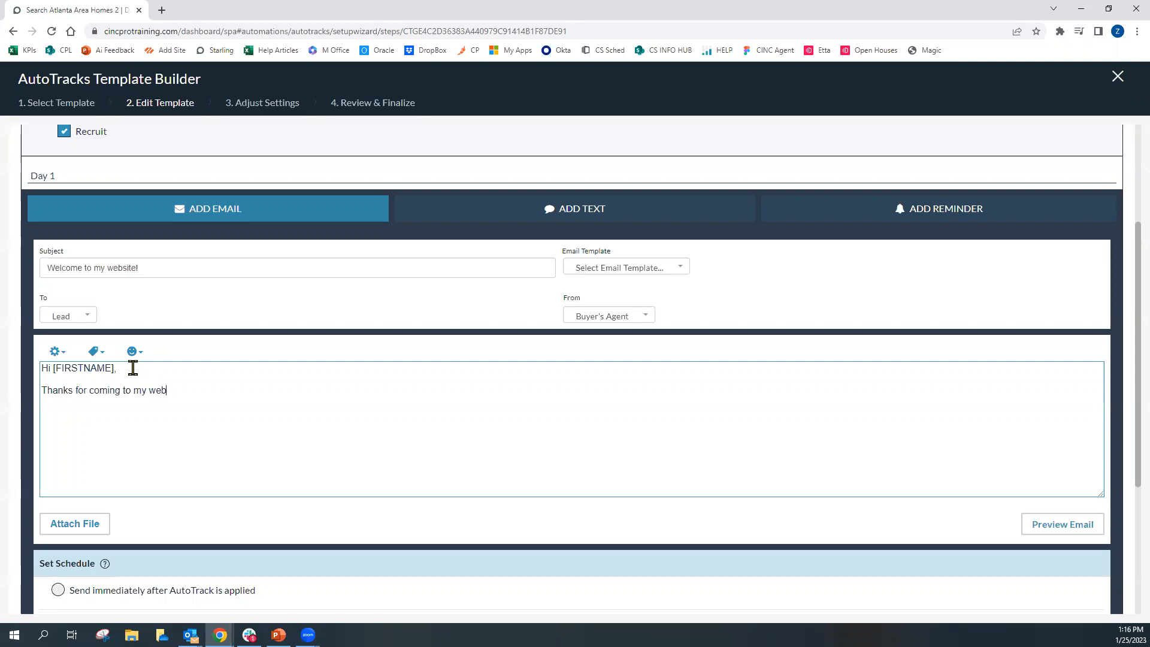
text(site. Just wanted to quickly ask, are you look)
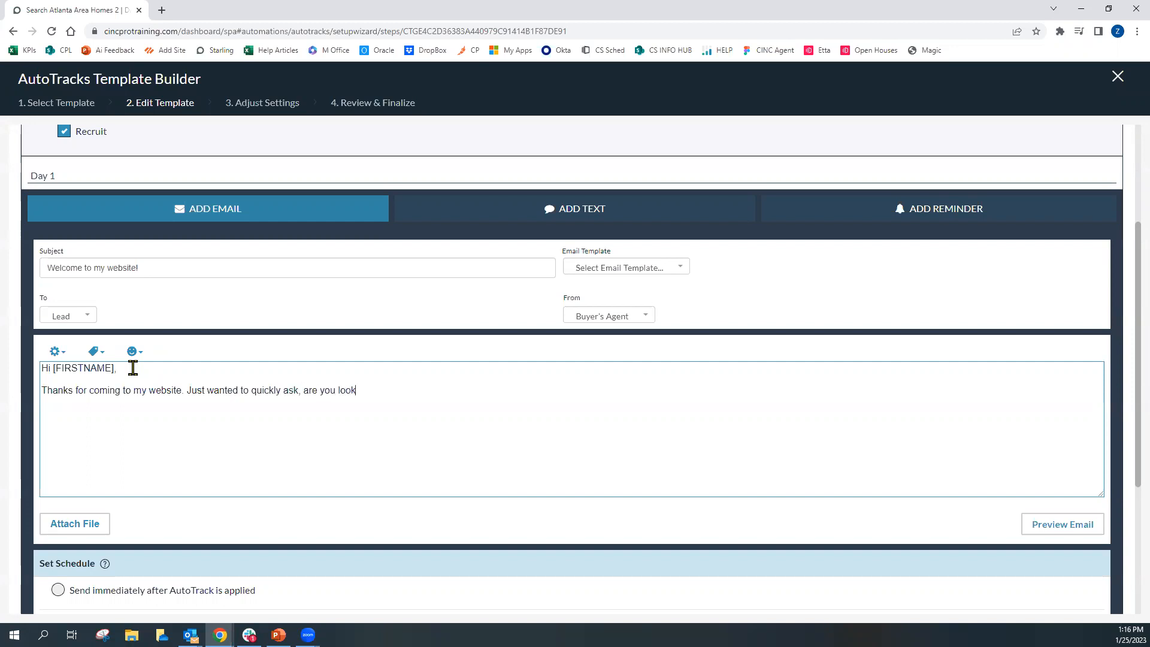
text(ing to buy or sell a home Or are you just browsin)
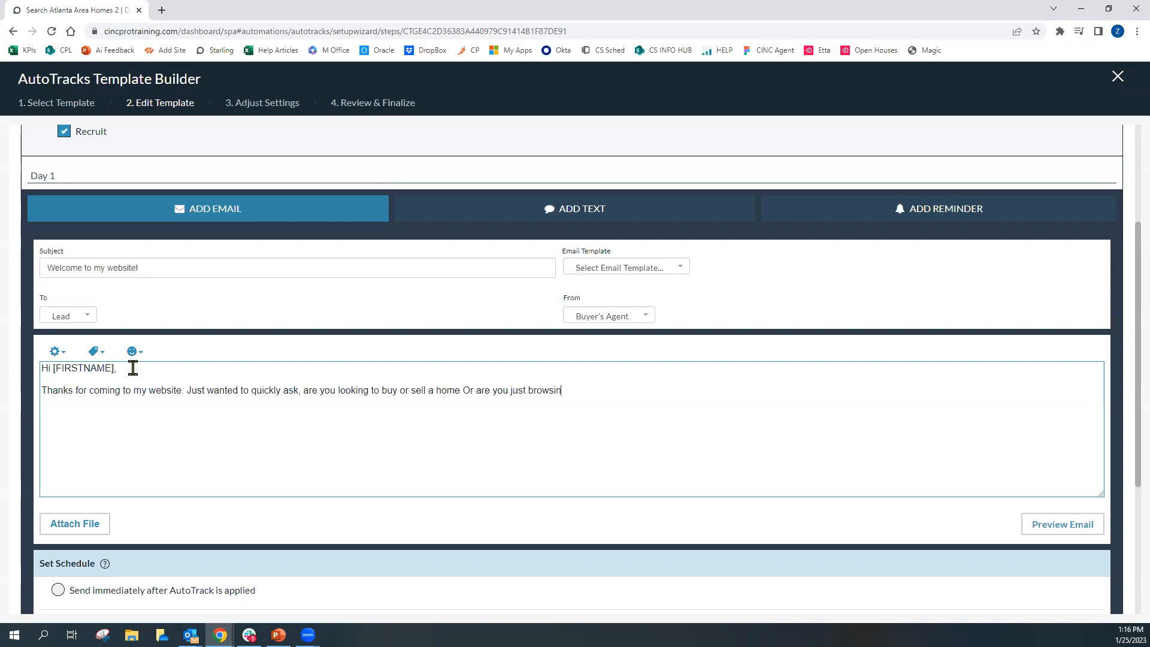
text(g around?)
Add the lines I'm always here to answer questions.... and Cheers! on separate lines
key(Return)
text(I'm always here to asn)
key(BackSpace)
key(BackSpace)
text(nnswe)
key(BackSpace)
key(BackSpace)
key(BackSpace)
key(BackSpace)
text(swer)
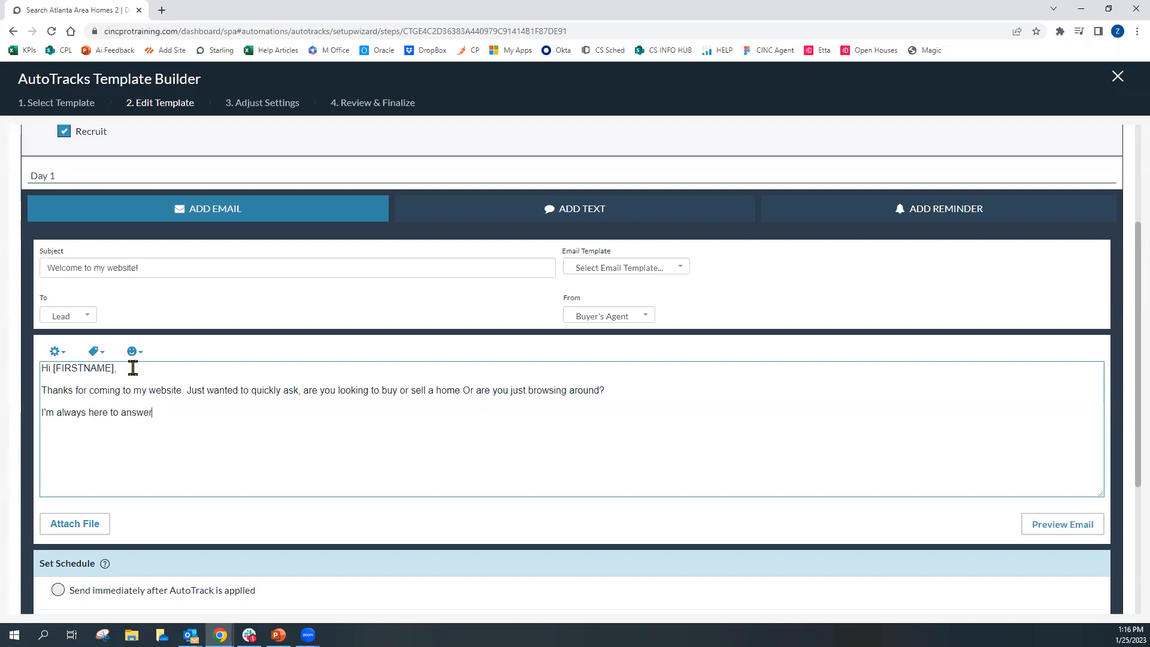
text( questions....)
key(Return)
text(Cheers!)
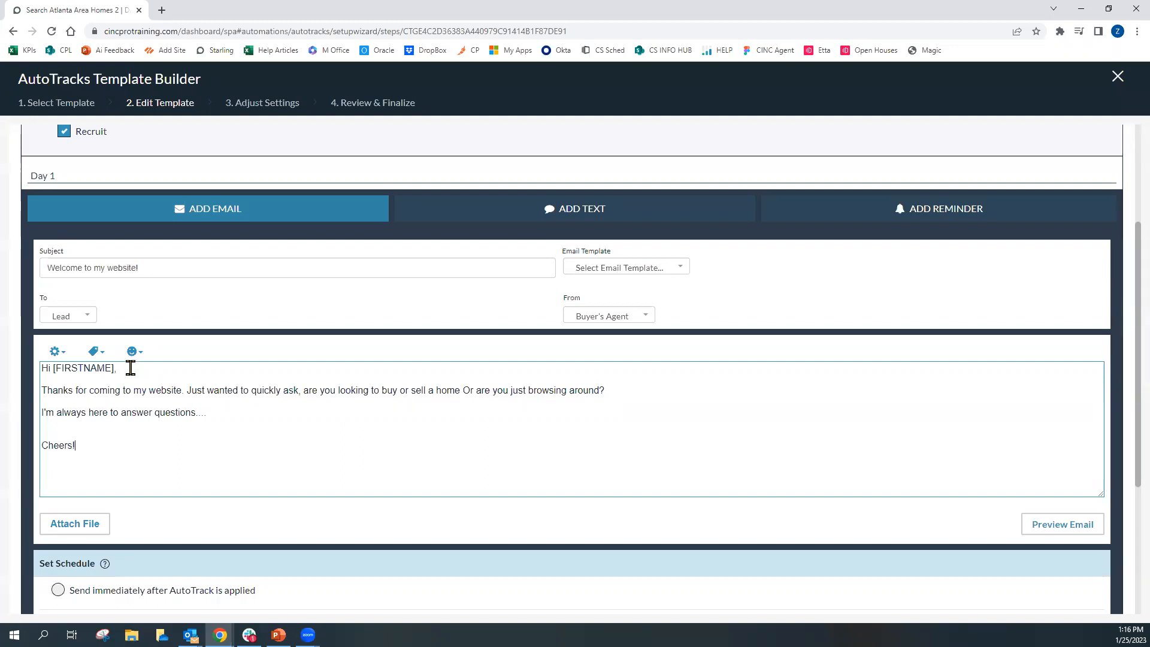
key(Return)
Insert the [AGENT FIRSTNAME] merge tag below Cheers! as the signature
click(96, 353)
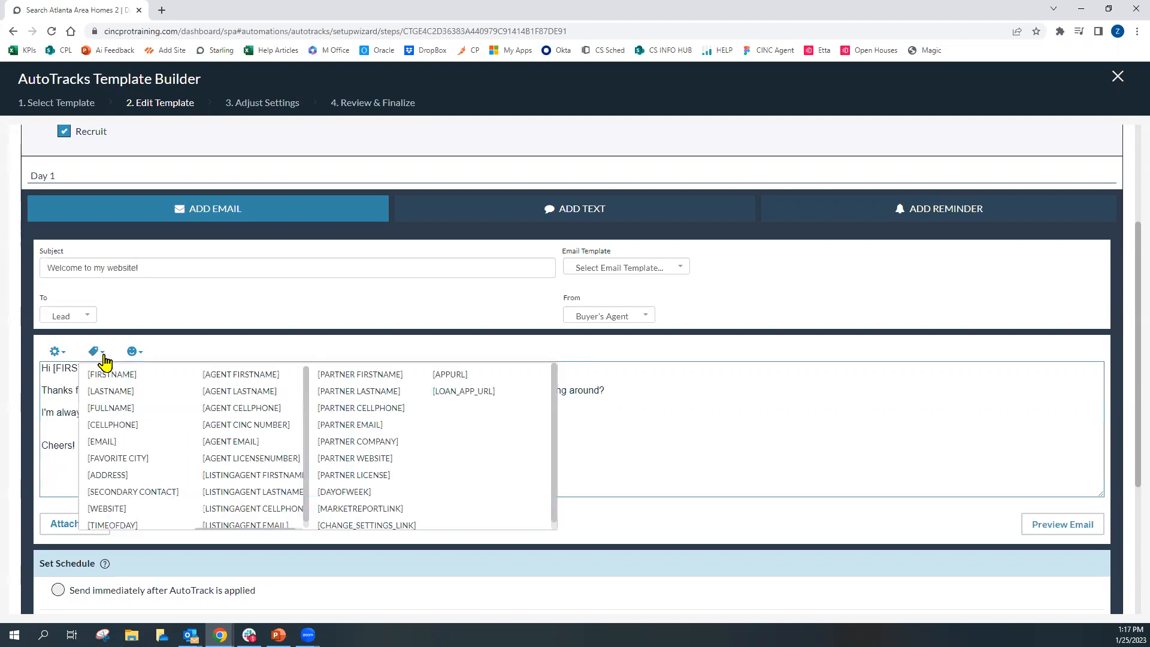
click(271, 375)
click(149, 455)
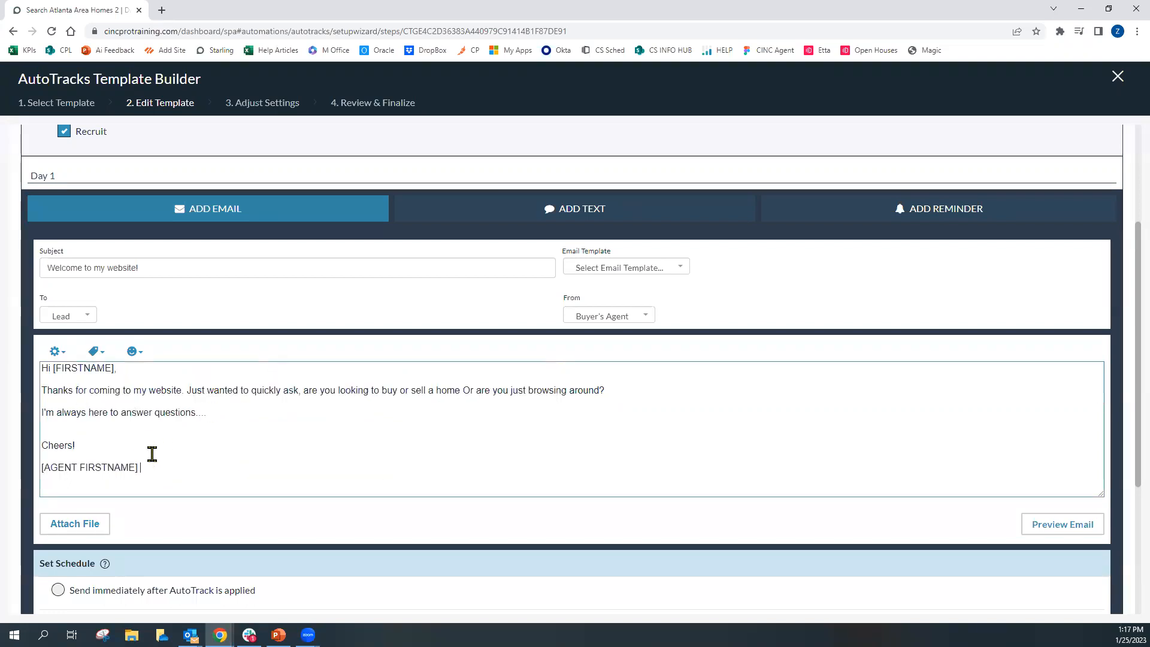
Extend the signature with the [AGENT LASTNAME], [AGENT LICENSENUMBER], [AGENT CELLPHONE] and [WEBSITE] merge tags on separate lines
click(96, 352)
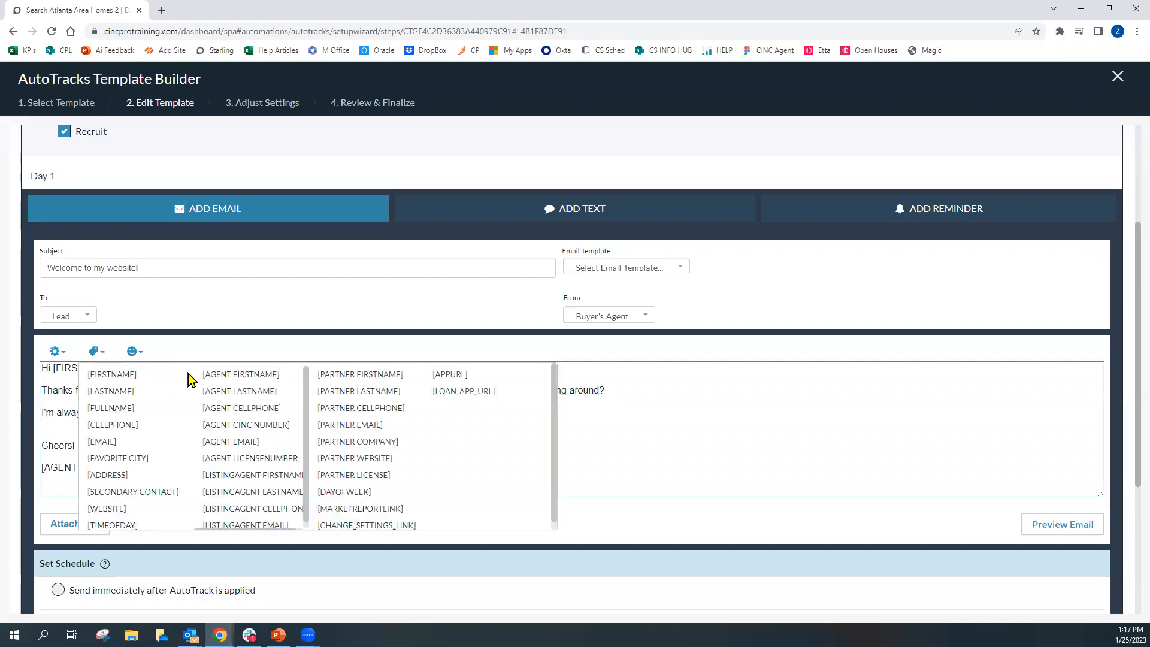
click(255, 392)
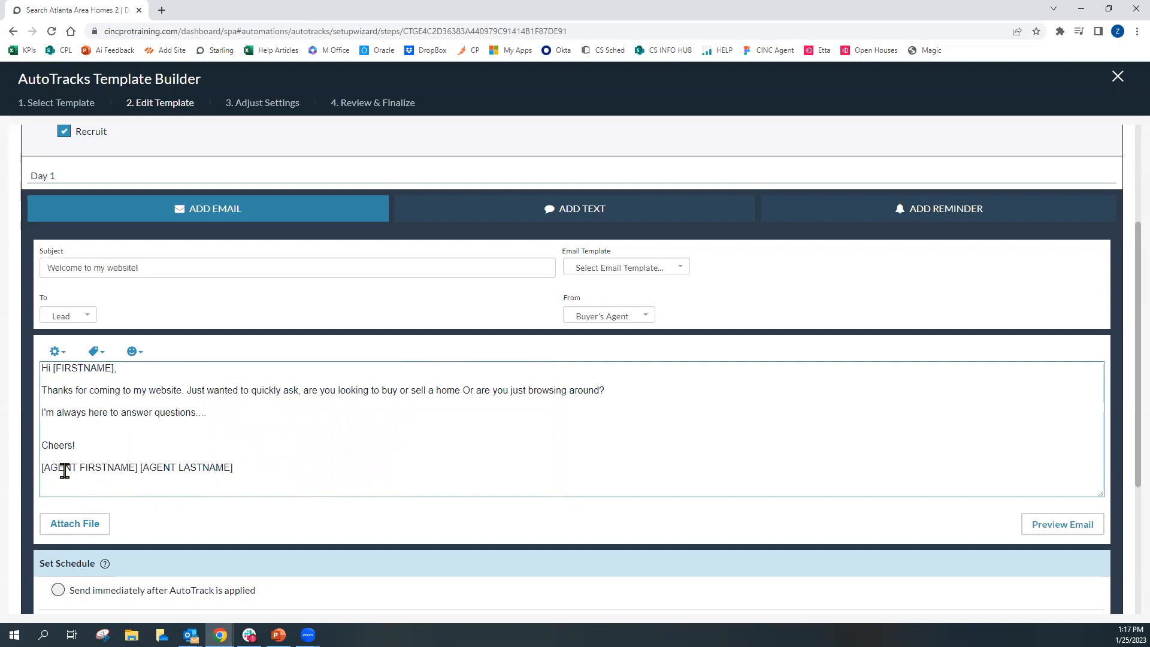
click(97, 353)
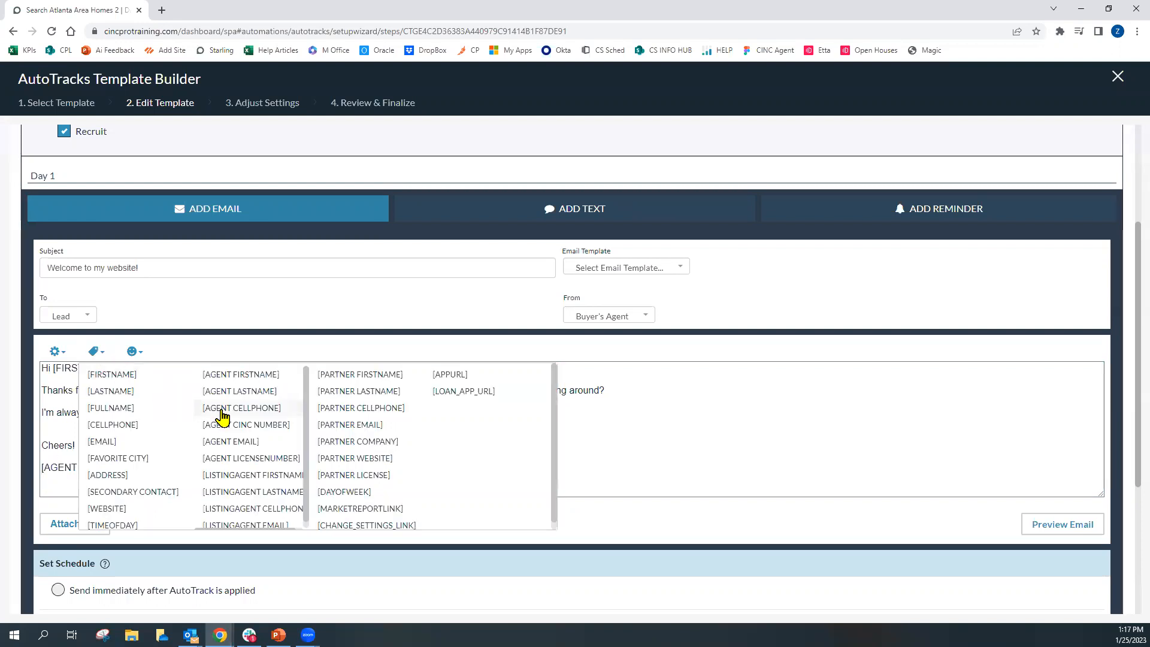
click(278, 459)
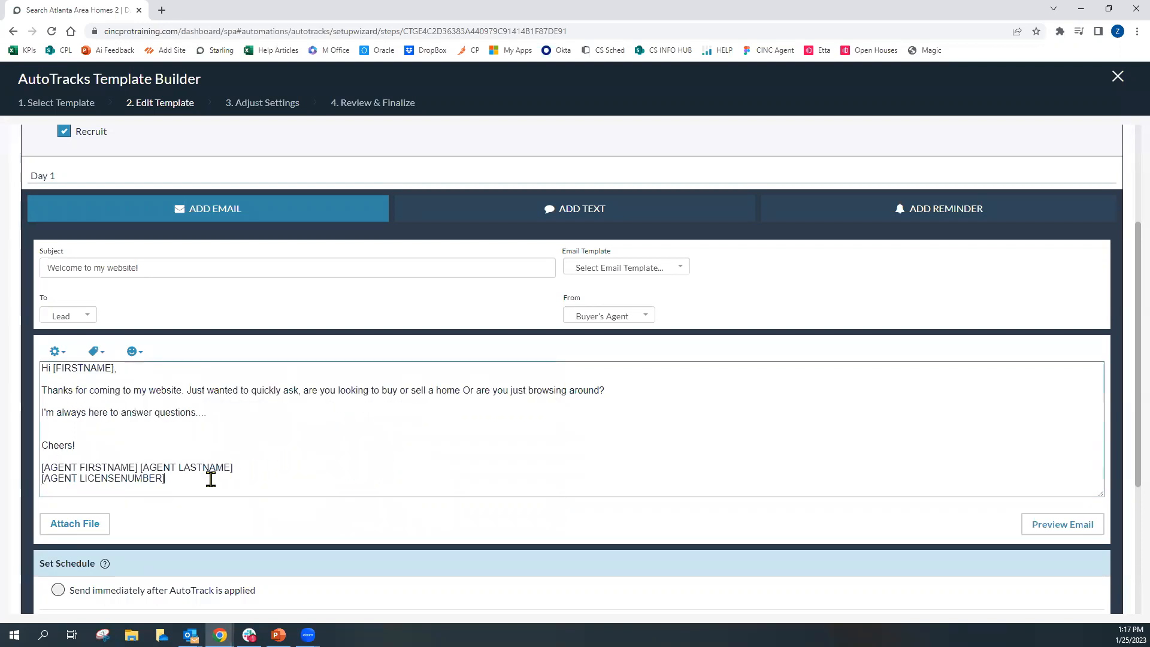
click(95, 353)
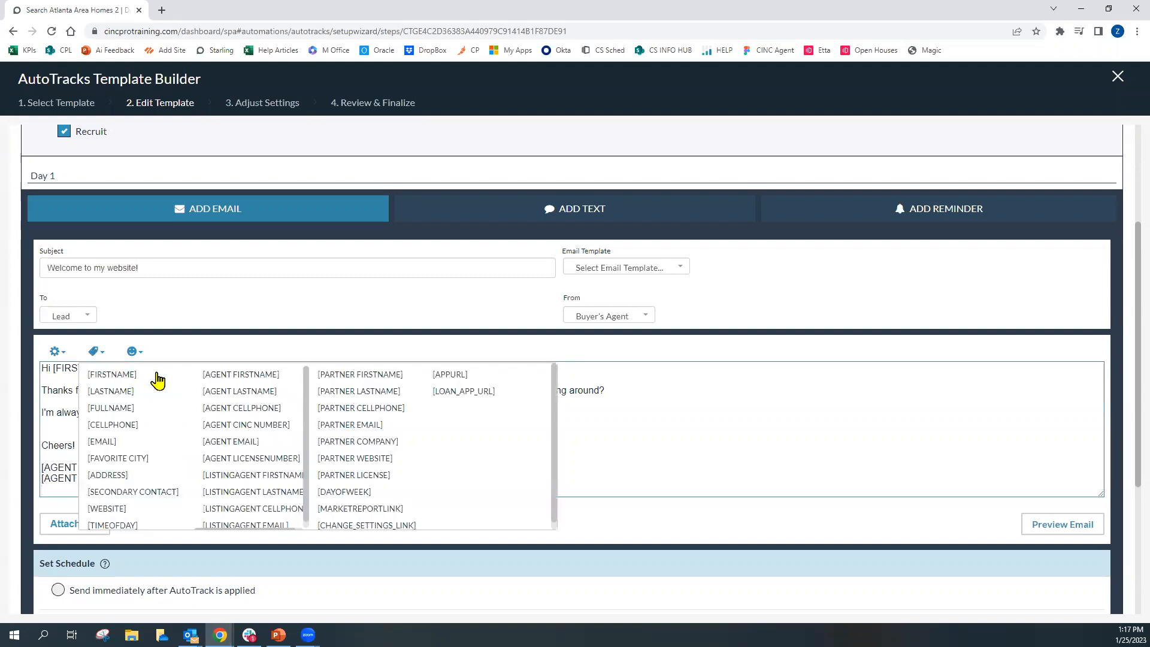
click(225, 409)
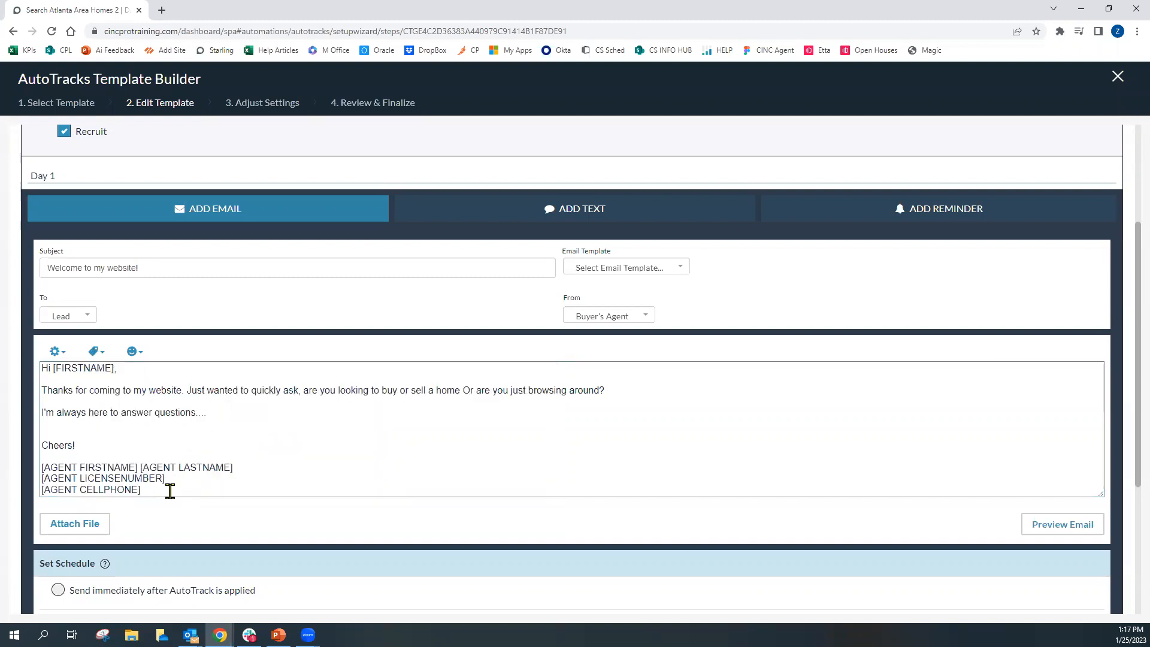
click(94, 354)
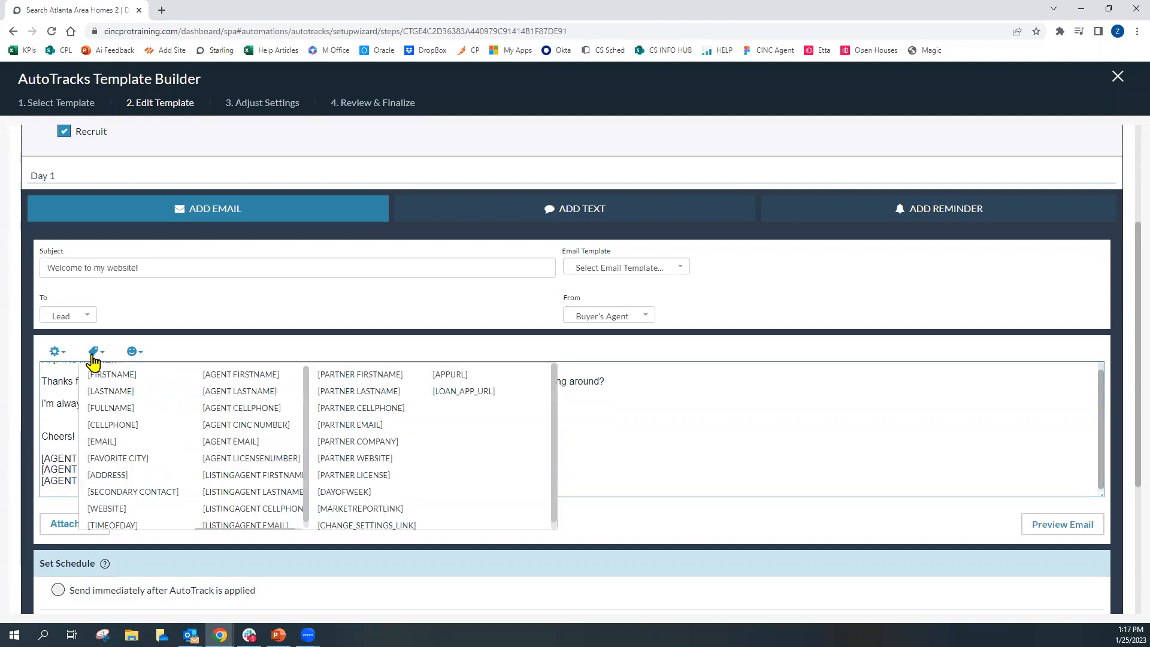
click(108, 509)
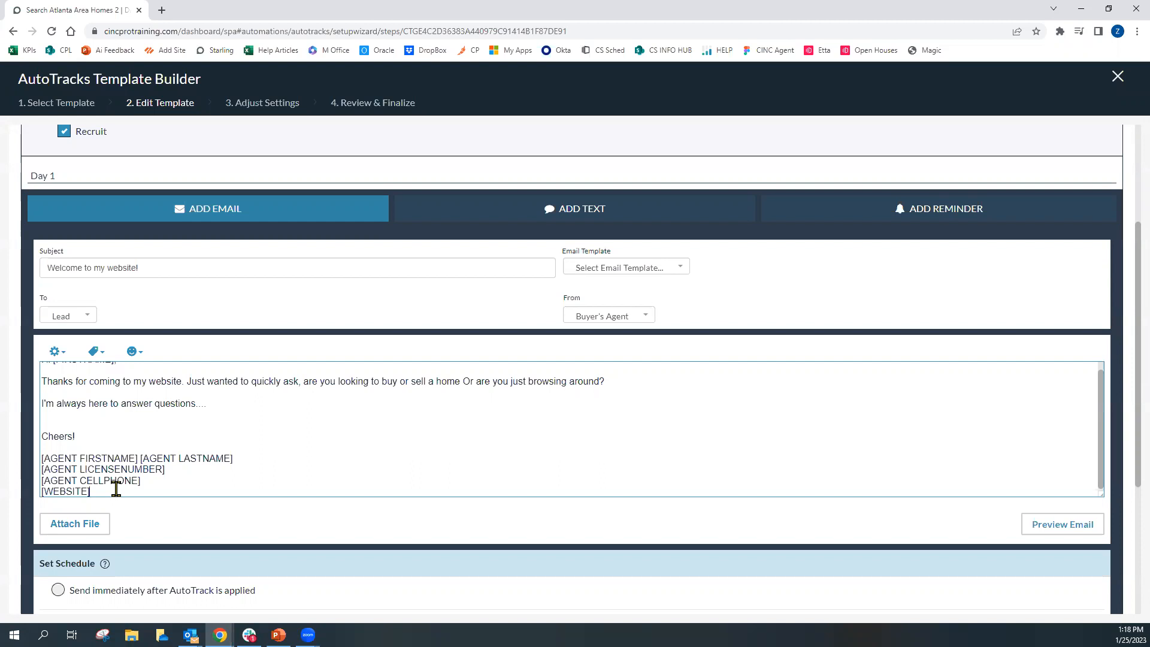
Review the email body text and the recipient options for the To field
scroll(116, 489, up, 1)
drag(53, 368, 111, 368)
scroll(146, 465, down, 1)
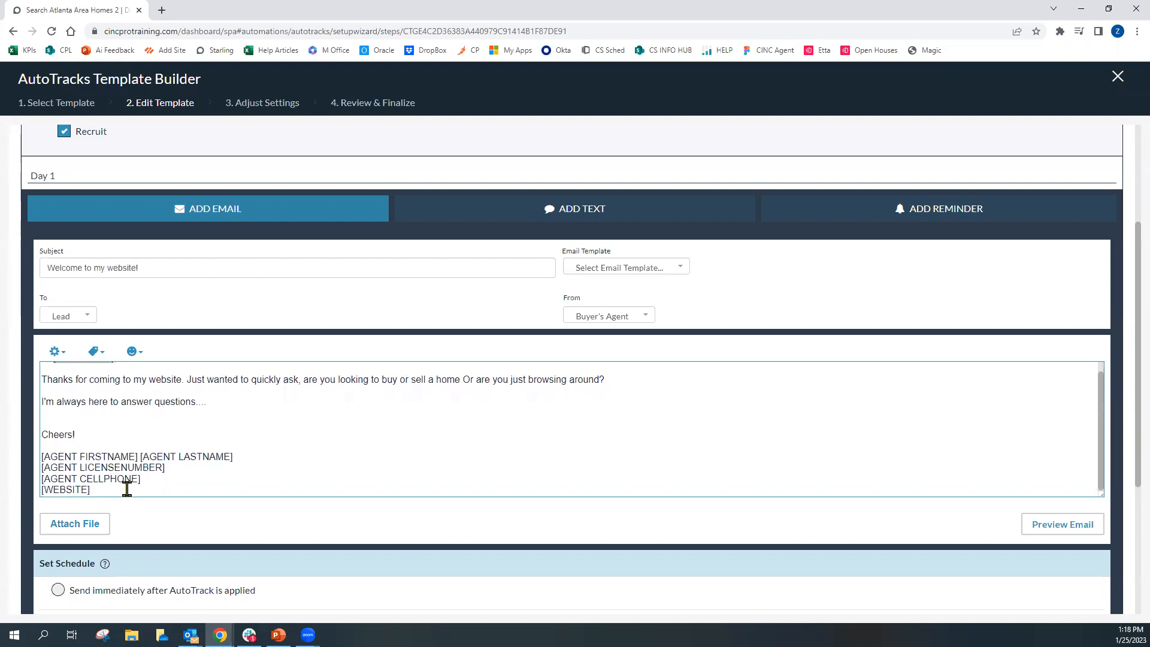
drag(128, 487, 49, 456)
click(135, 436)
click(88, 323)
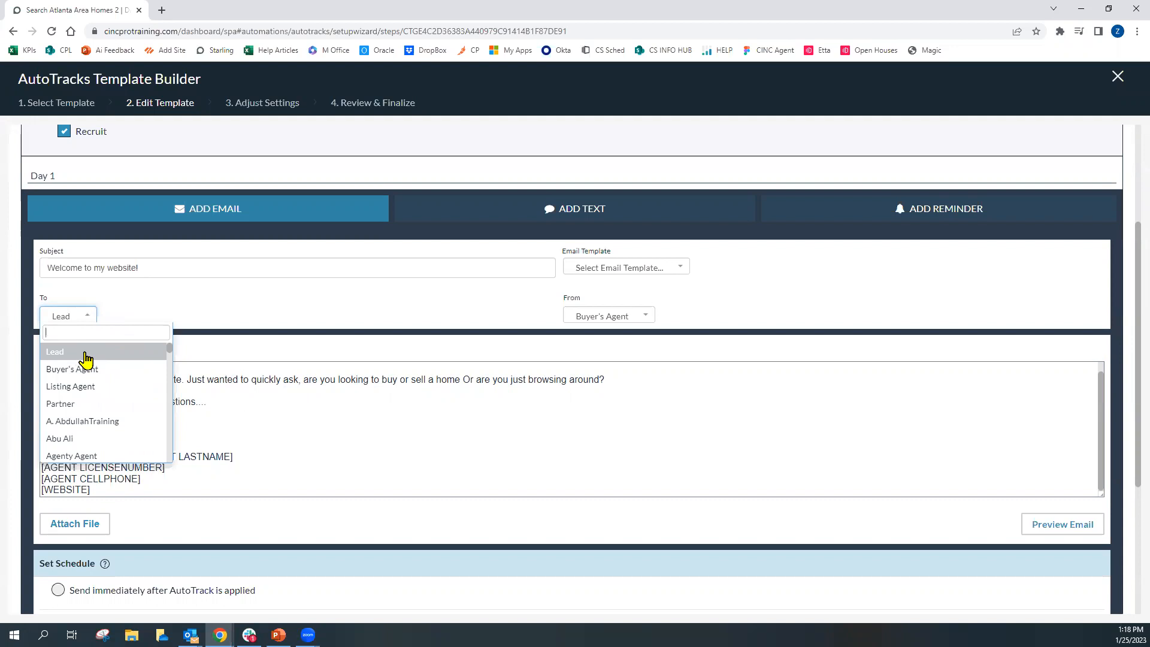
click(82, 357)
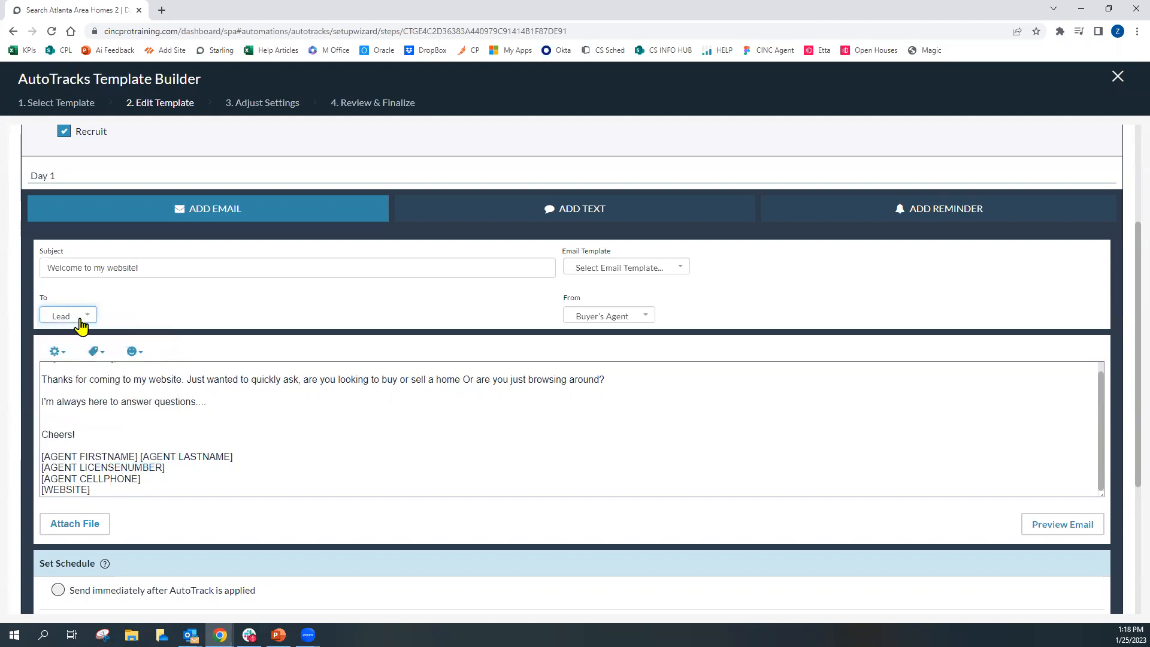
Try switching the From sender to an individual agent, then set it back to Buyer's Agent
click(643, 322)
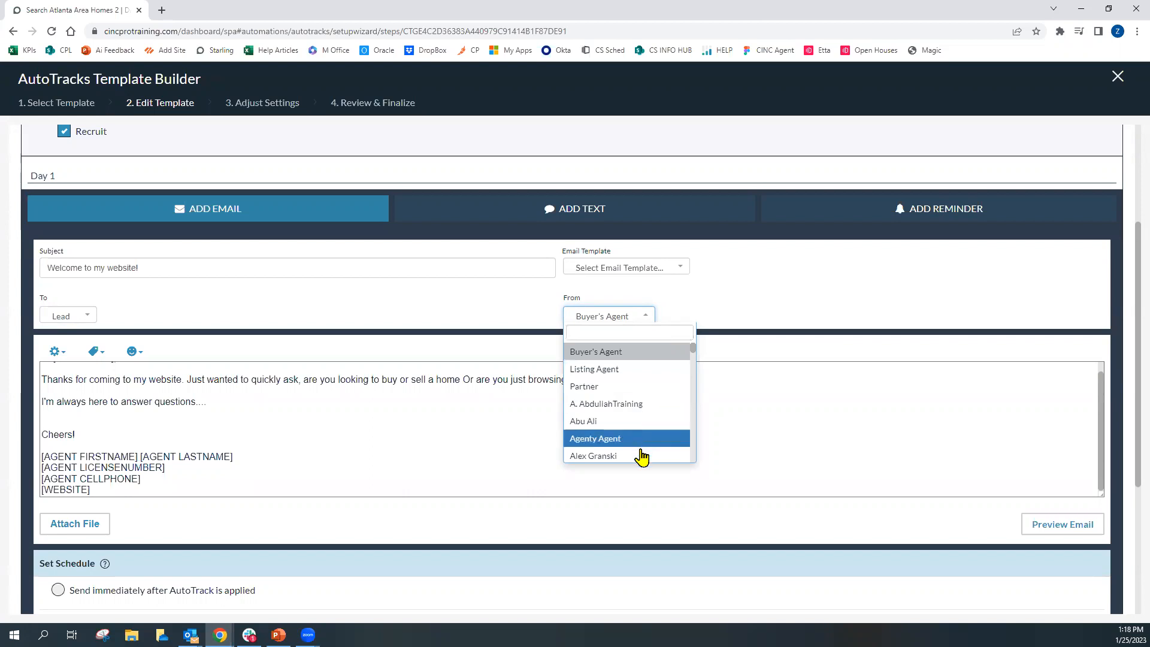
scroll(641, 447, down, 2)
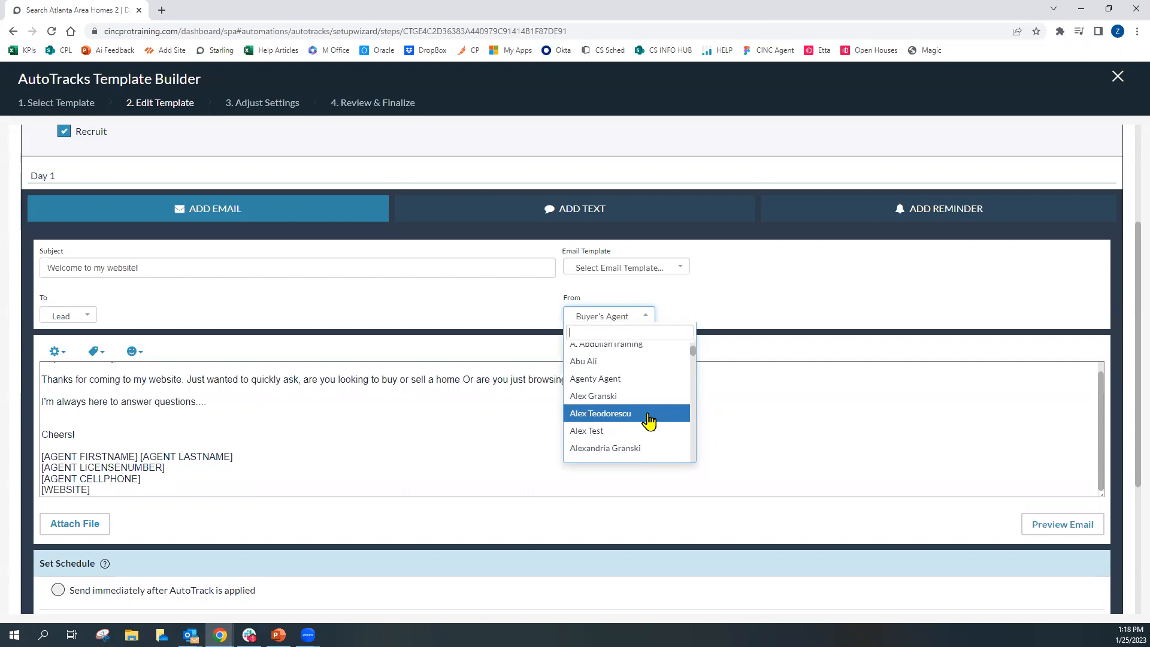
scroll(648, 421, up, 2)
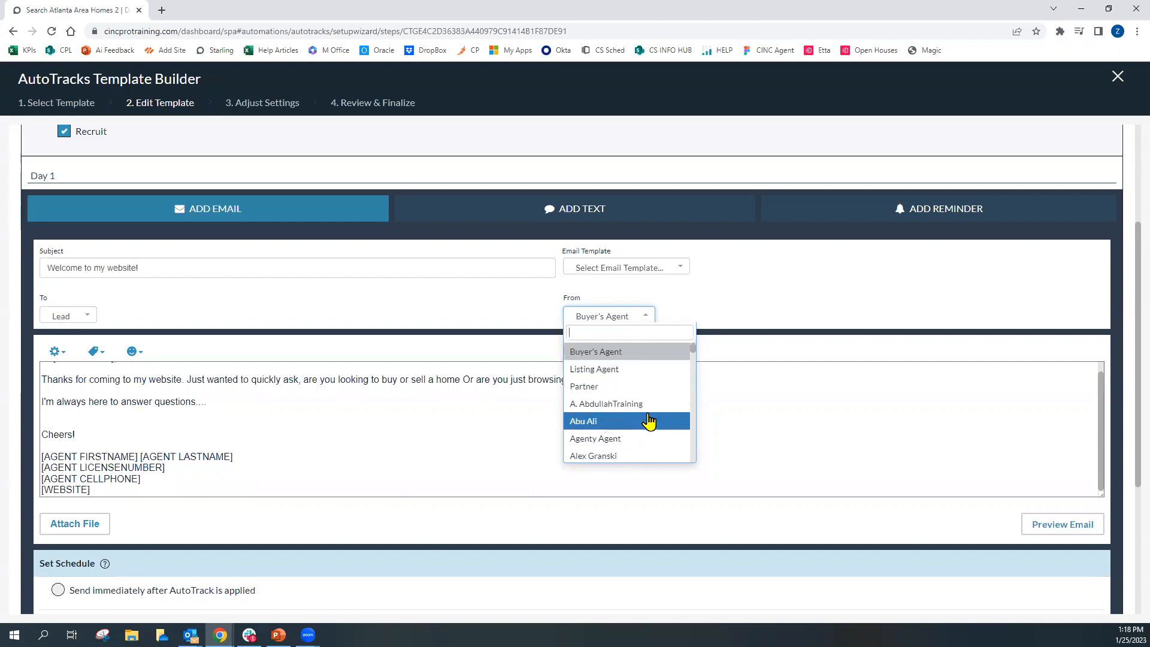
scroll(649, 421, down, 2)
scroll(649, 421, down, 2)
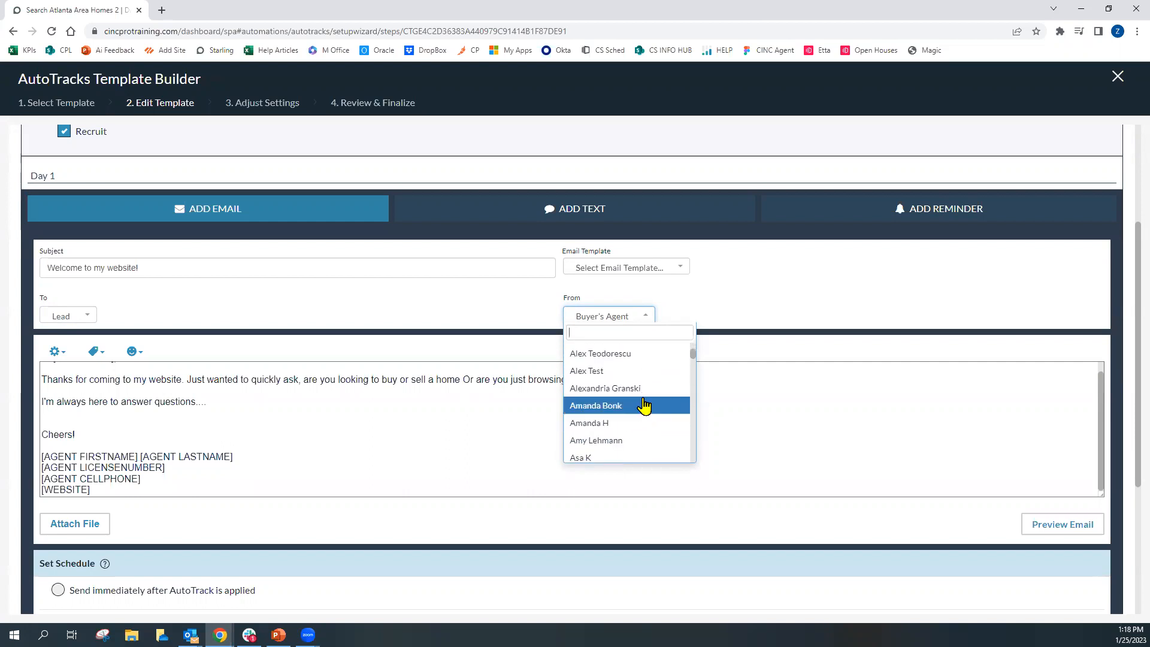
click(640, 361)
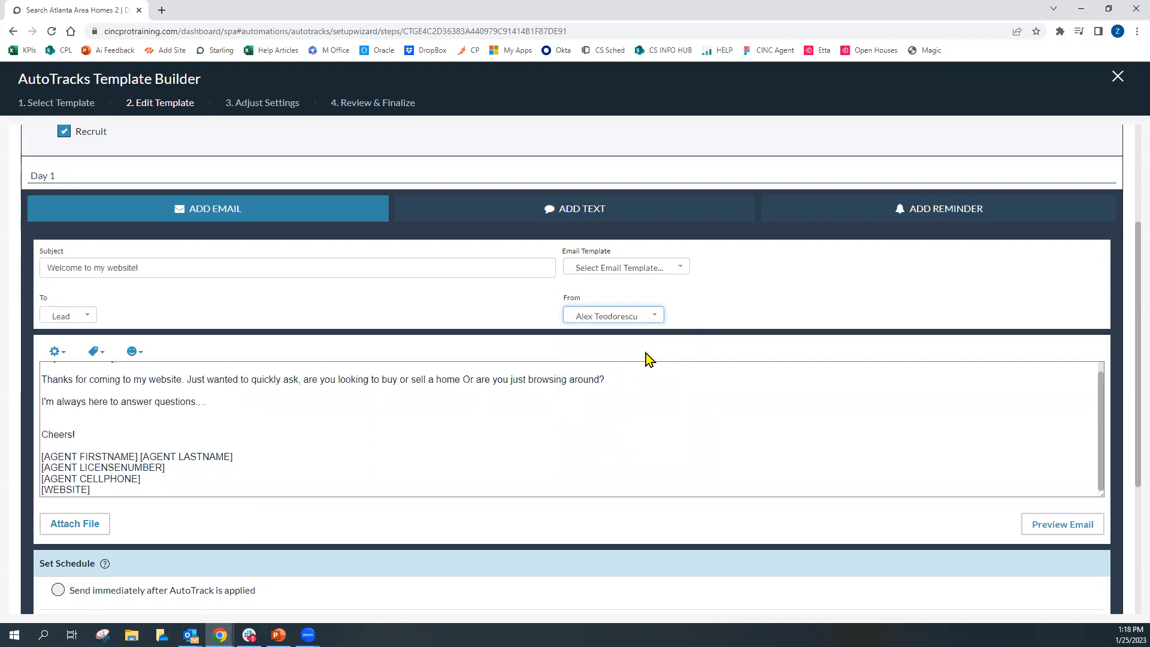
click(655, 317)
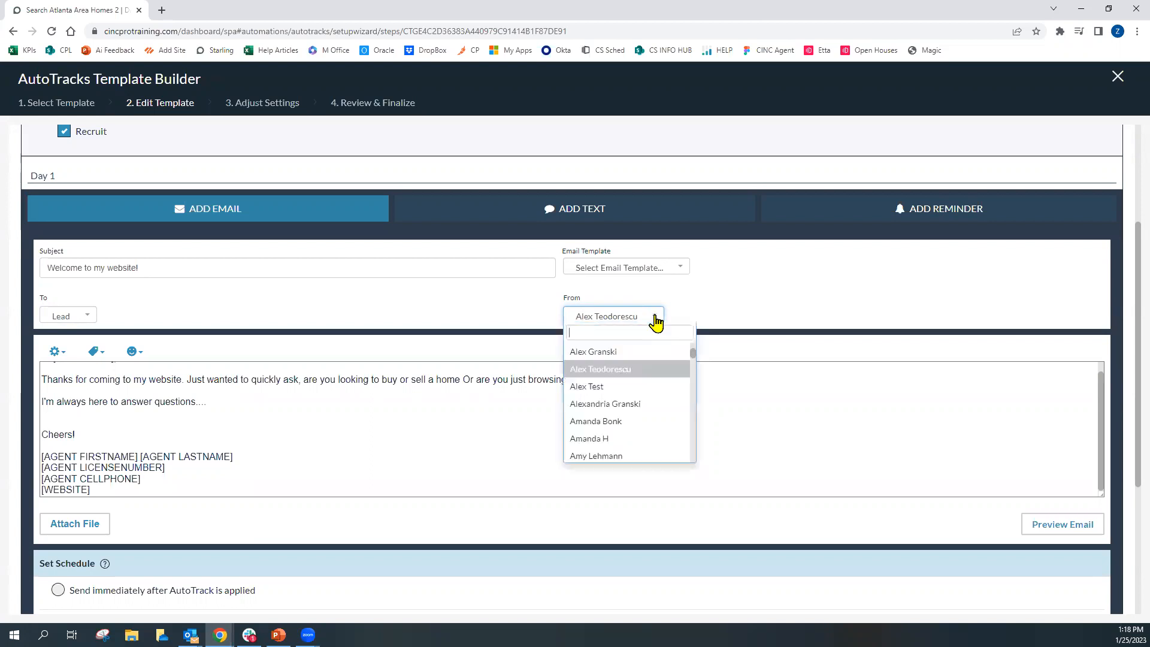
click(637, 353)
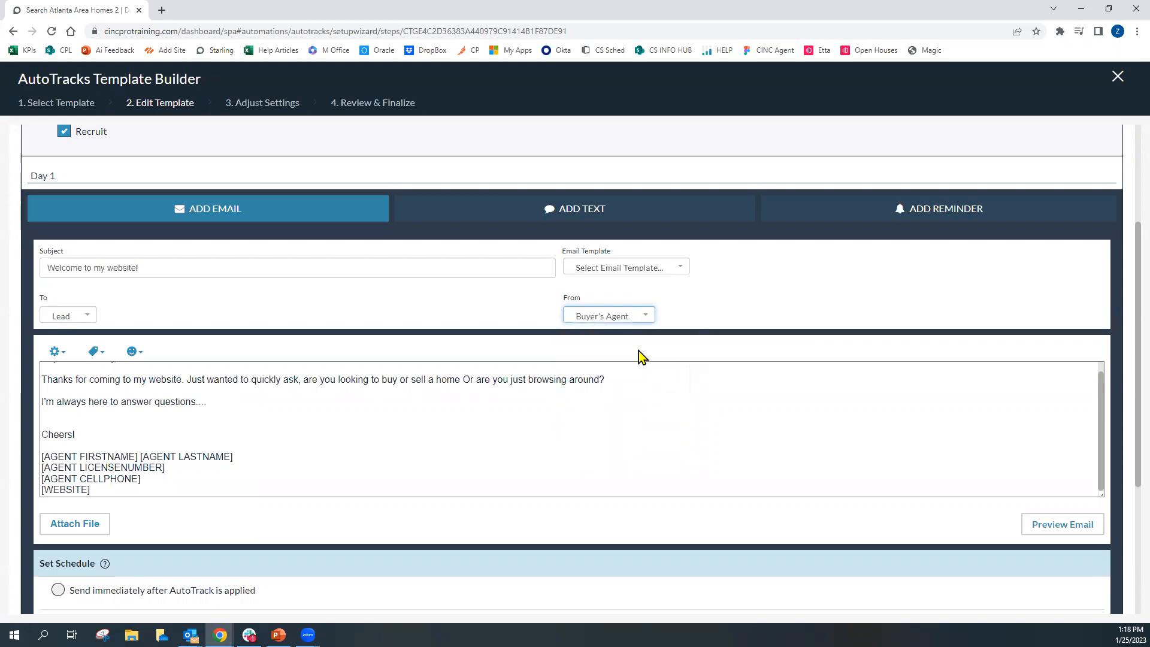
scroll(620, 377, down, 3)
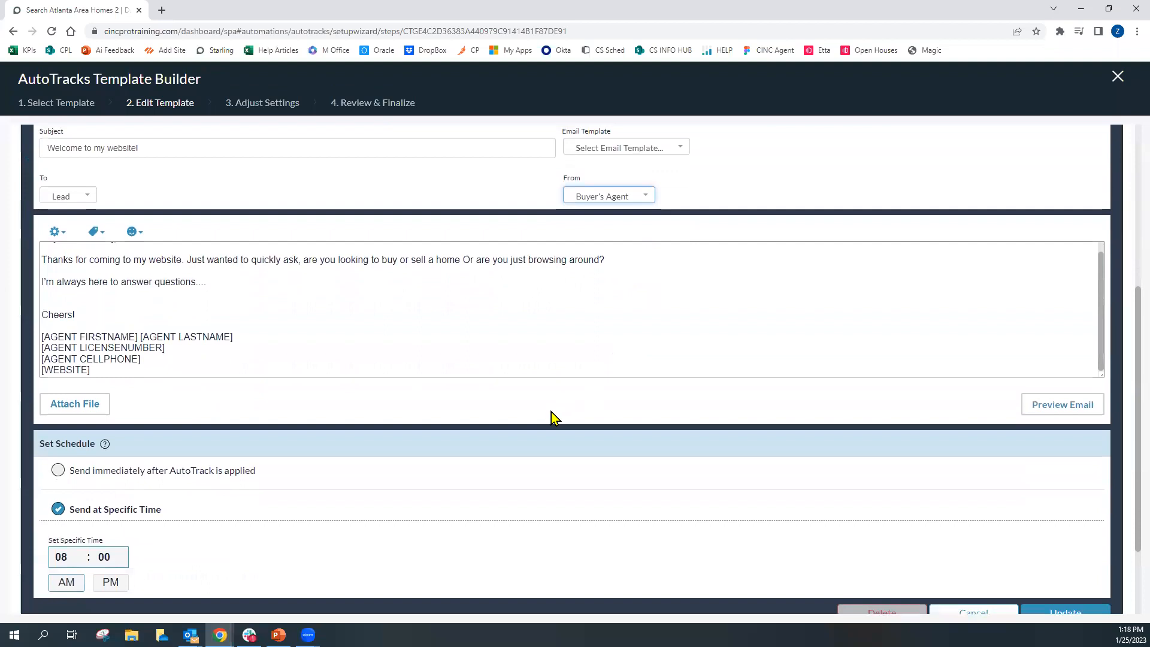
scroll(551, 419, up, 1)
click(635, 197)
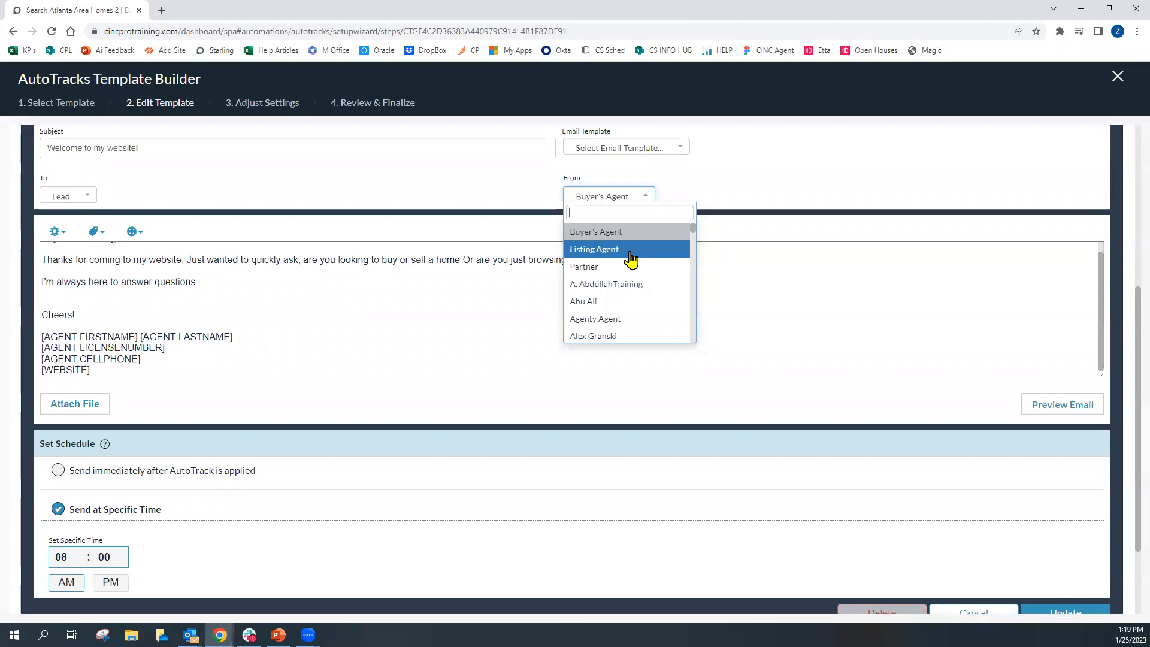
Choose to send immediately after the AutoTrack is applied, and open then close the attachment upload options
click(465, 472)
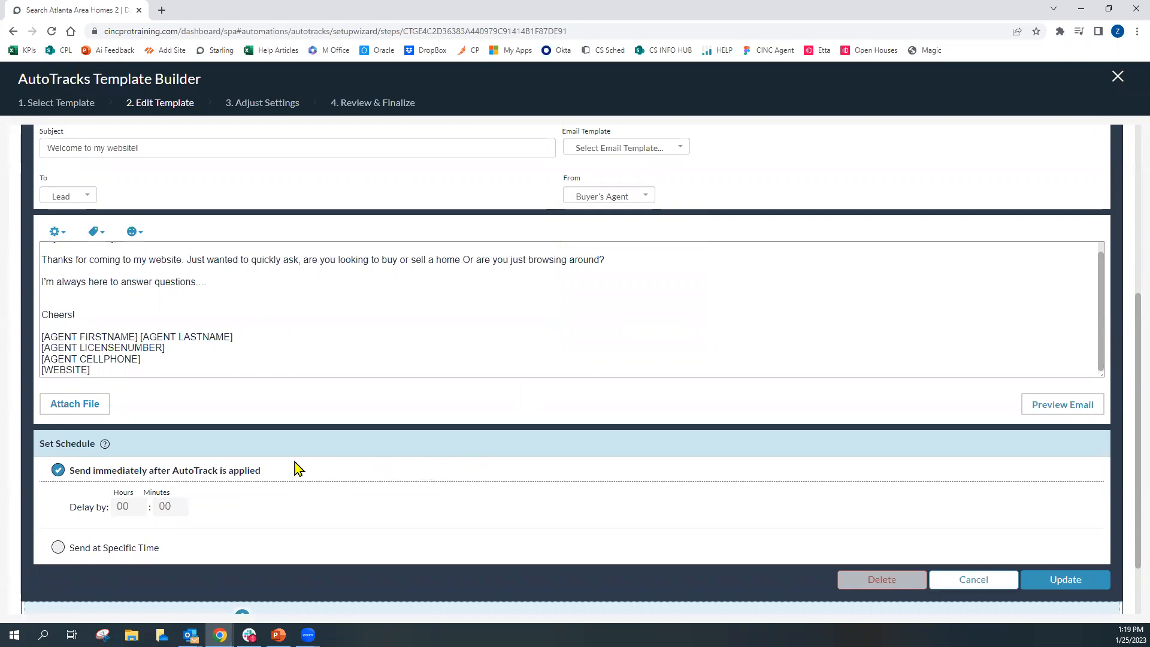
scroll(288, 455, down, 1)
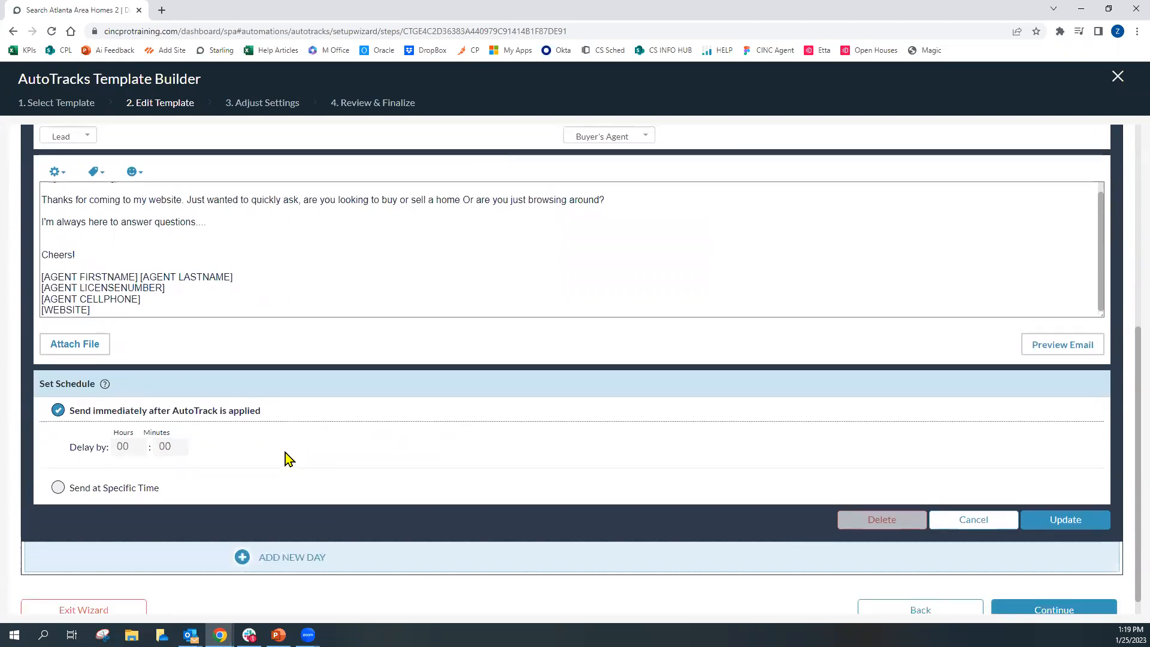
click(86, 347)
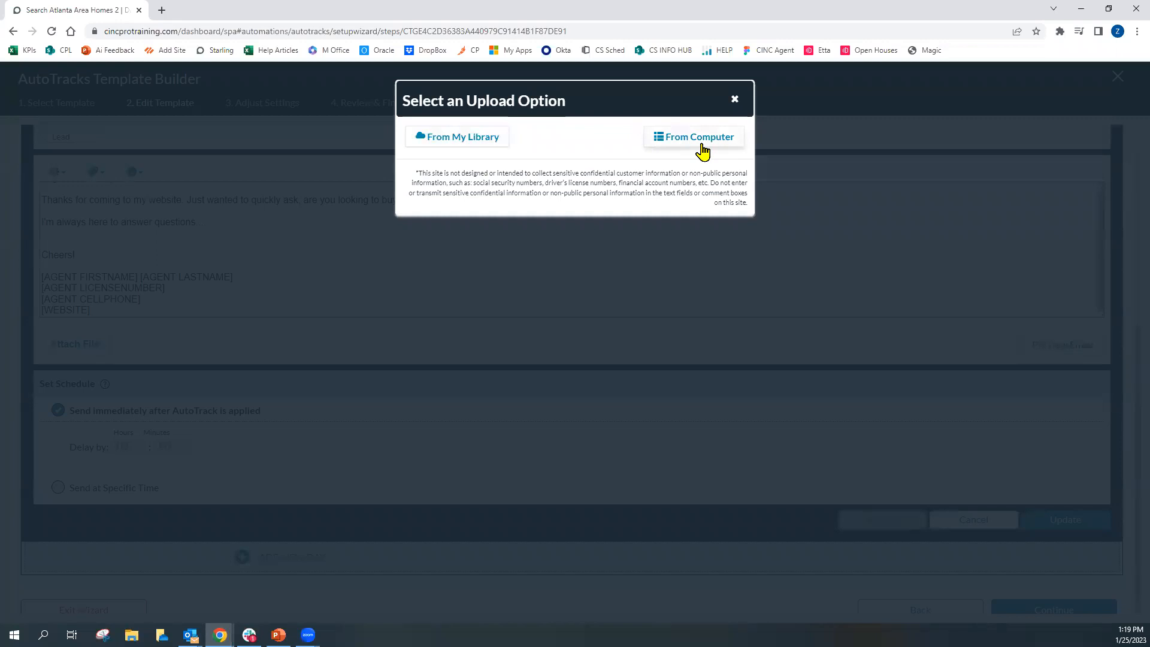
click(736, 100)
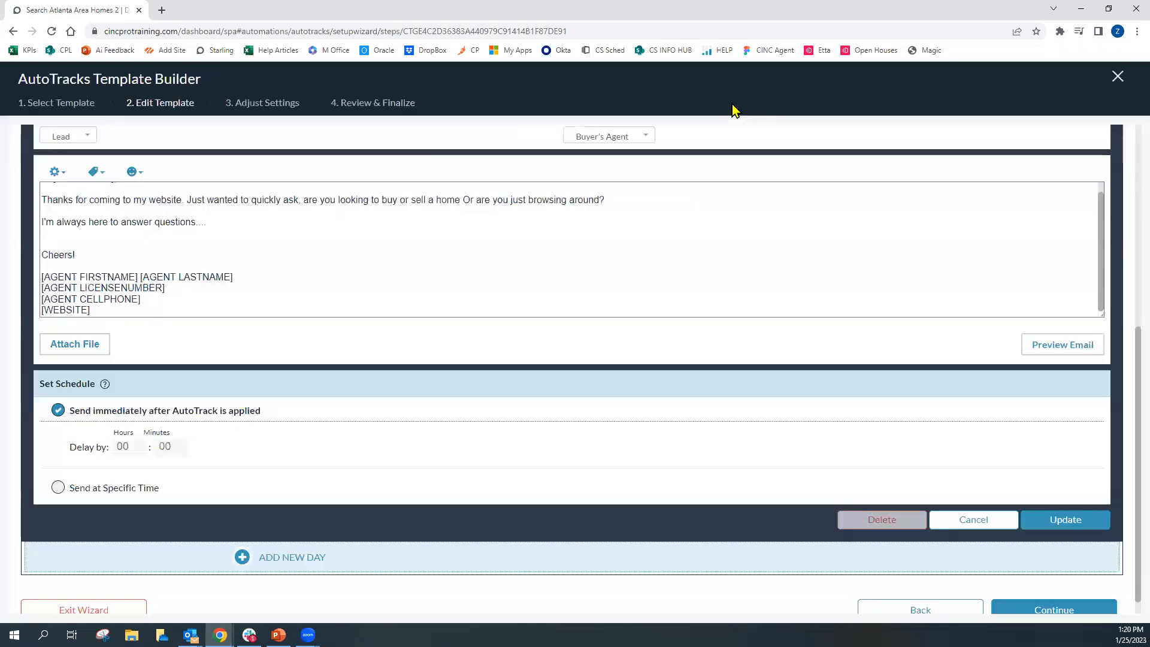
Preview the email and close the preview
click(1050, 355)
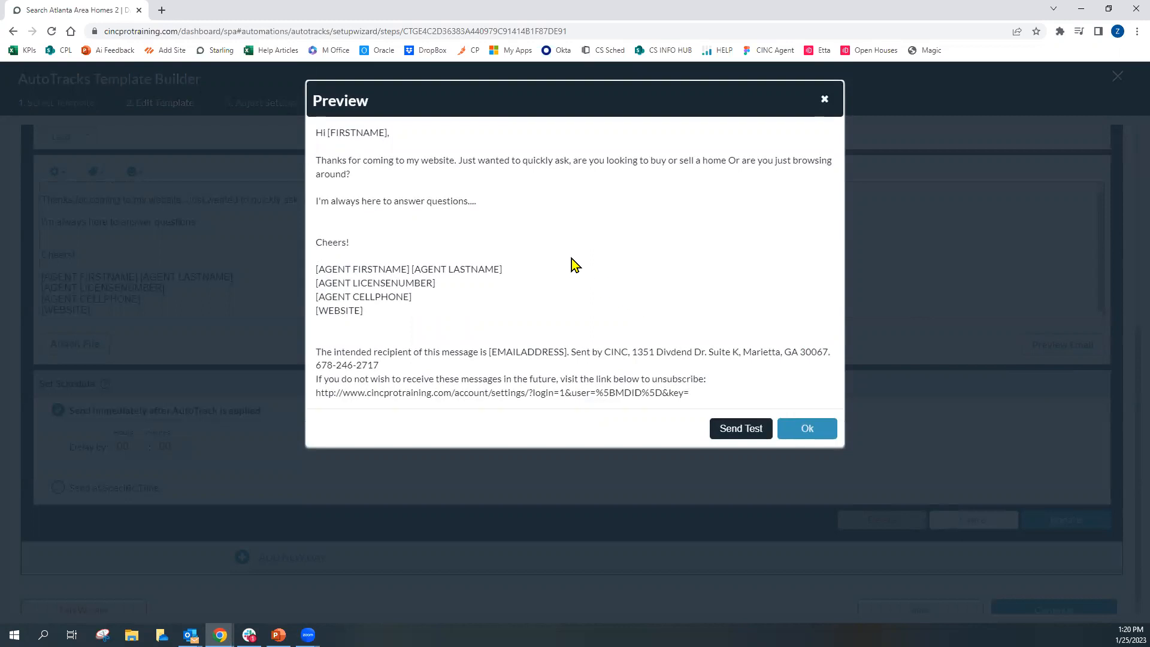
drag(328, 132, 388, 134)
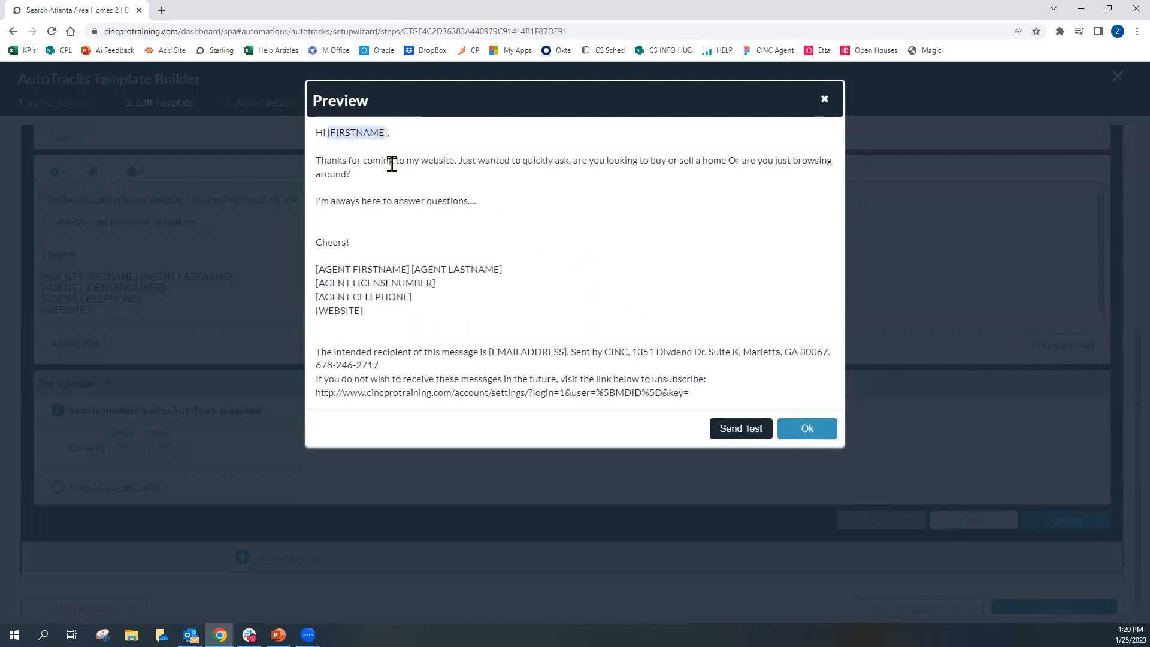
click(481, 300)
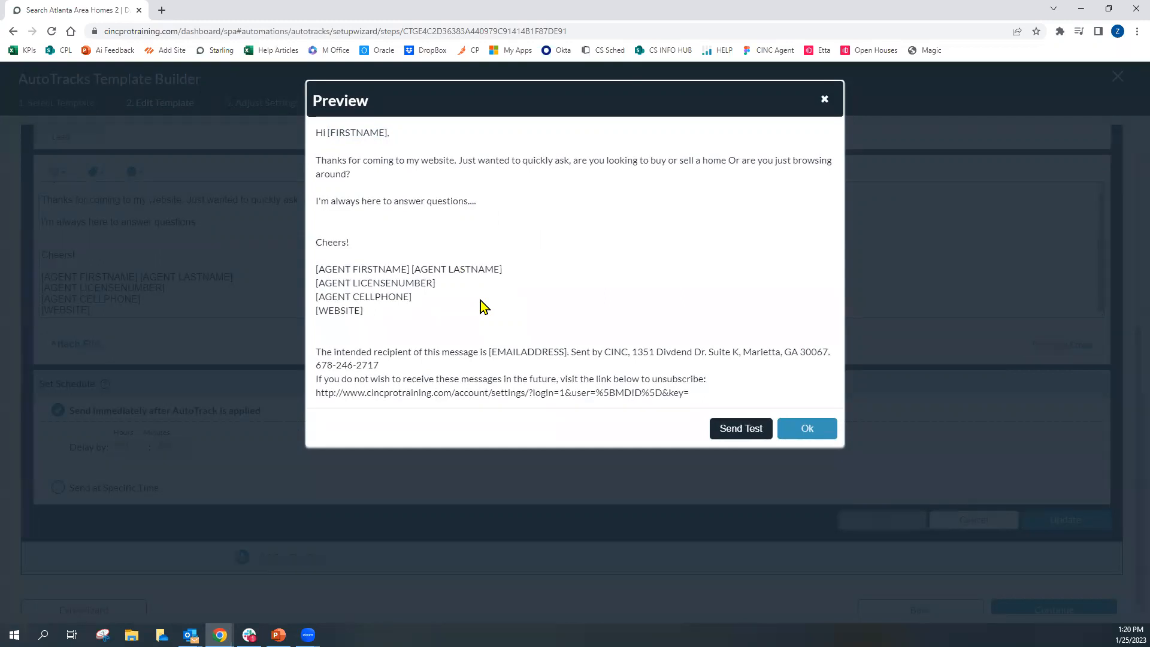
click(824, 100)
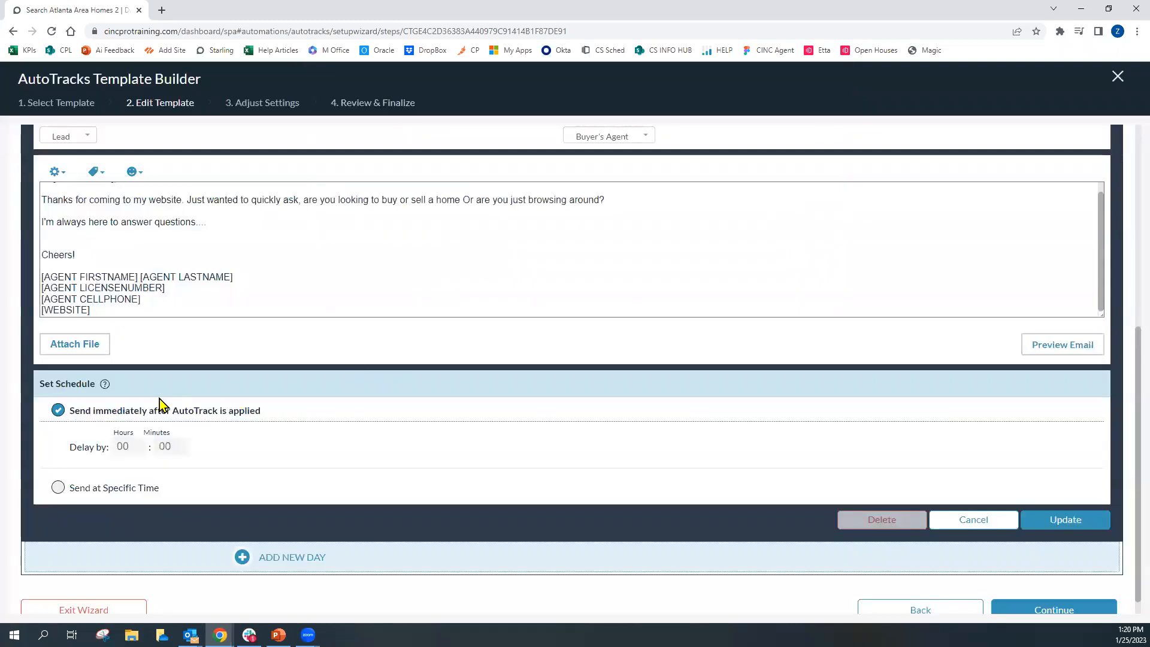
Try to edit the hours delay for the immediate send option
mouse_move(104, 388)
click(183, 444)
click(182, 445)
triple_click(185, 445)
triple_click(185, 445)
triple_click(184, 444)
double_click(185, 444)
double_click(185, 444)
Schedule the email to send at a specific time of 09:15 AM
click(58, 489)
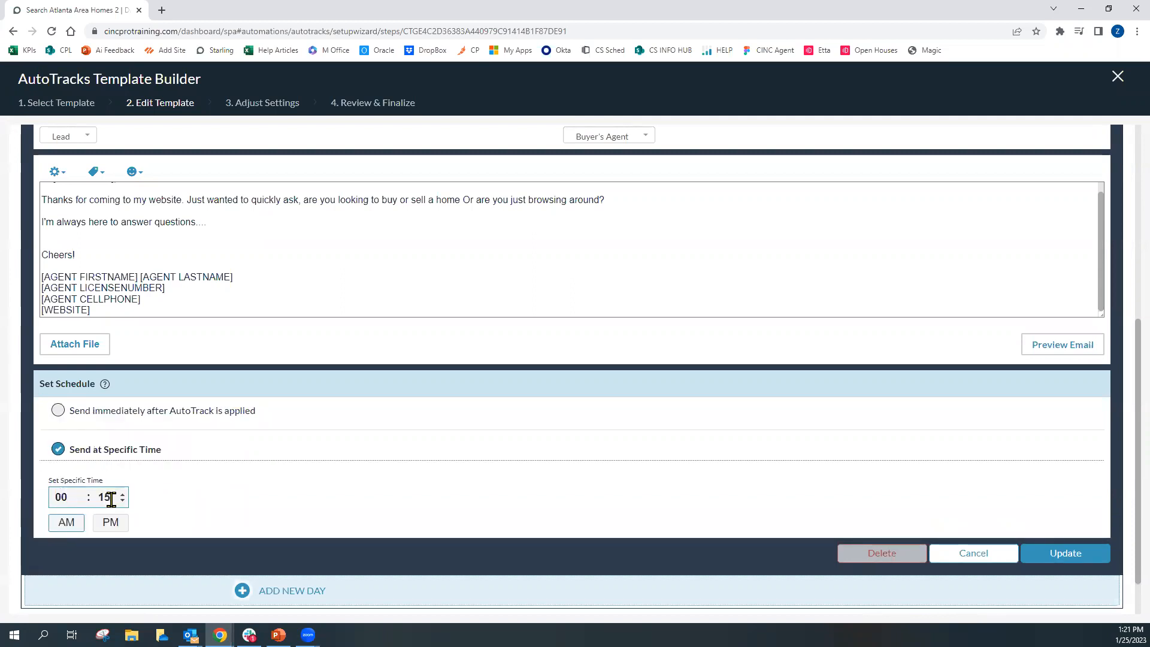
click(81, 495)
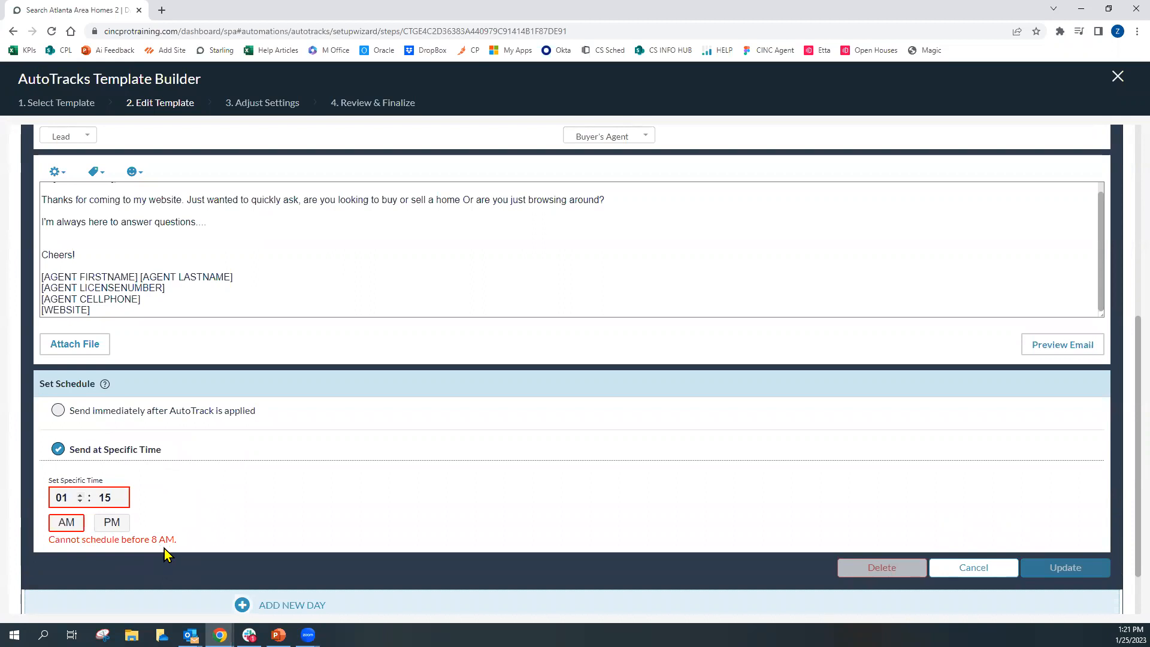
click(79, 496)
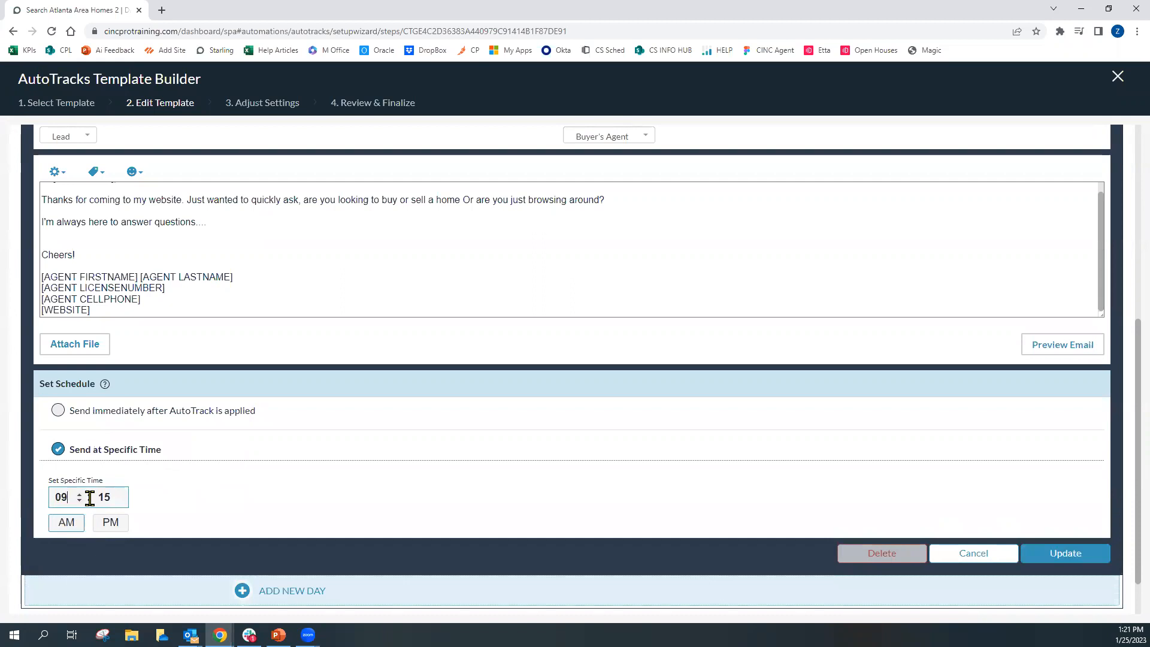
click(80, 502)
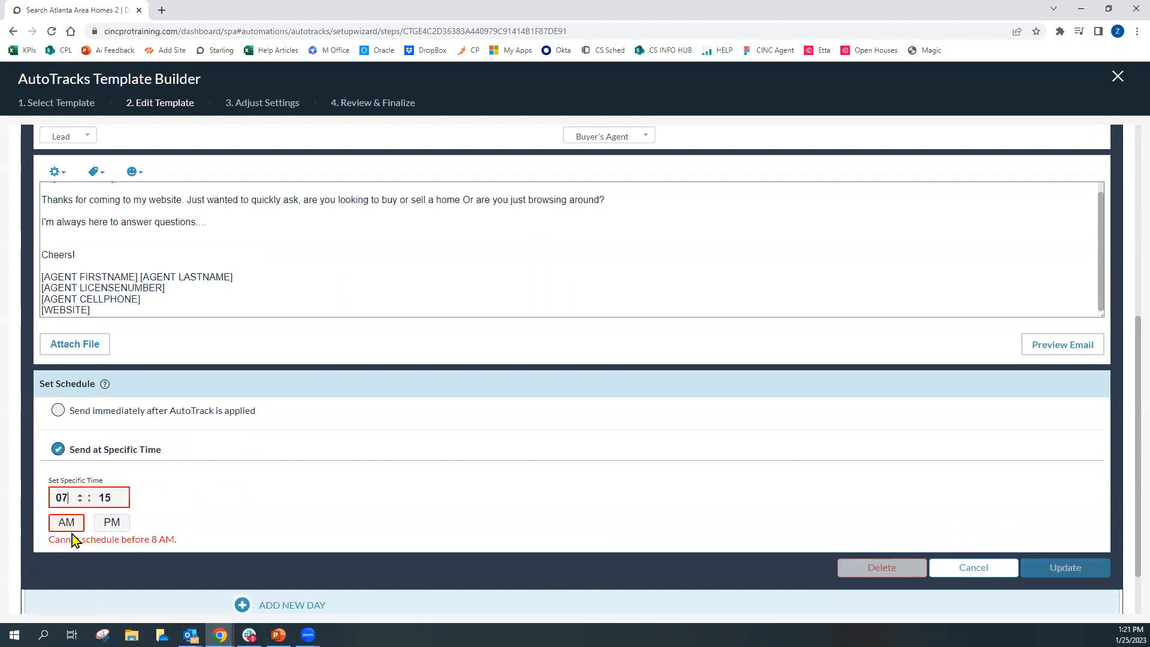
click(78, 496)
click(78, 496)
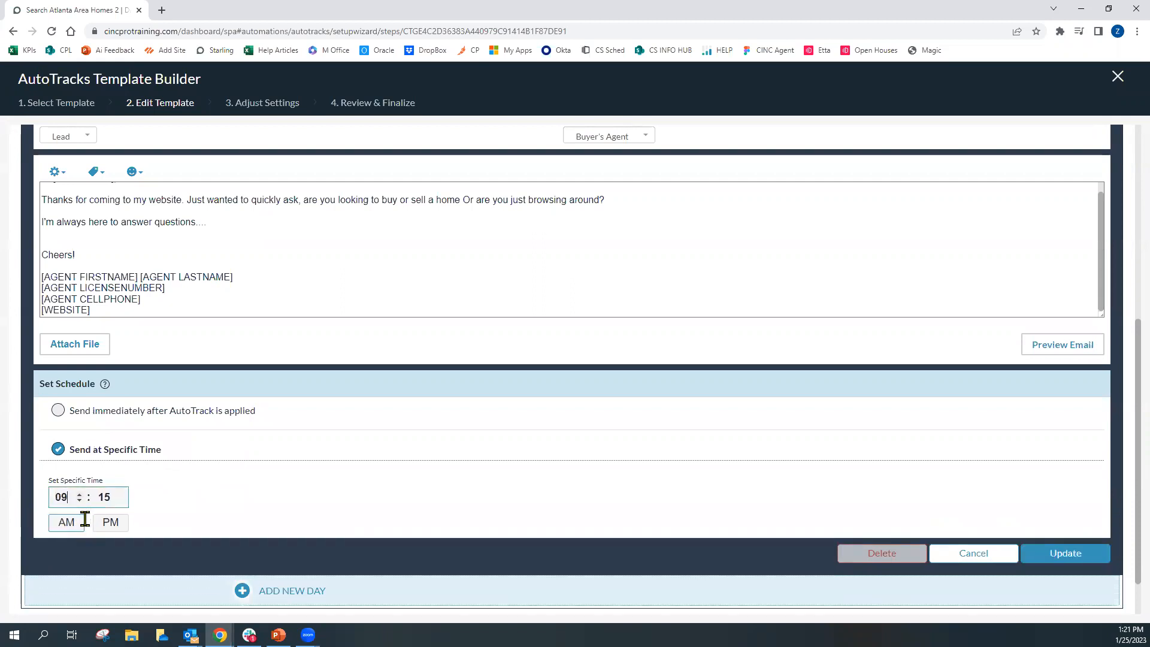
click(120, 526)
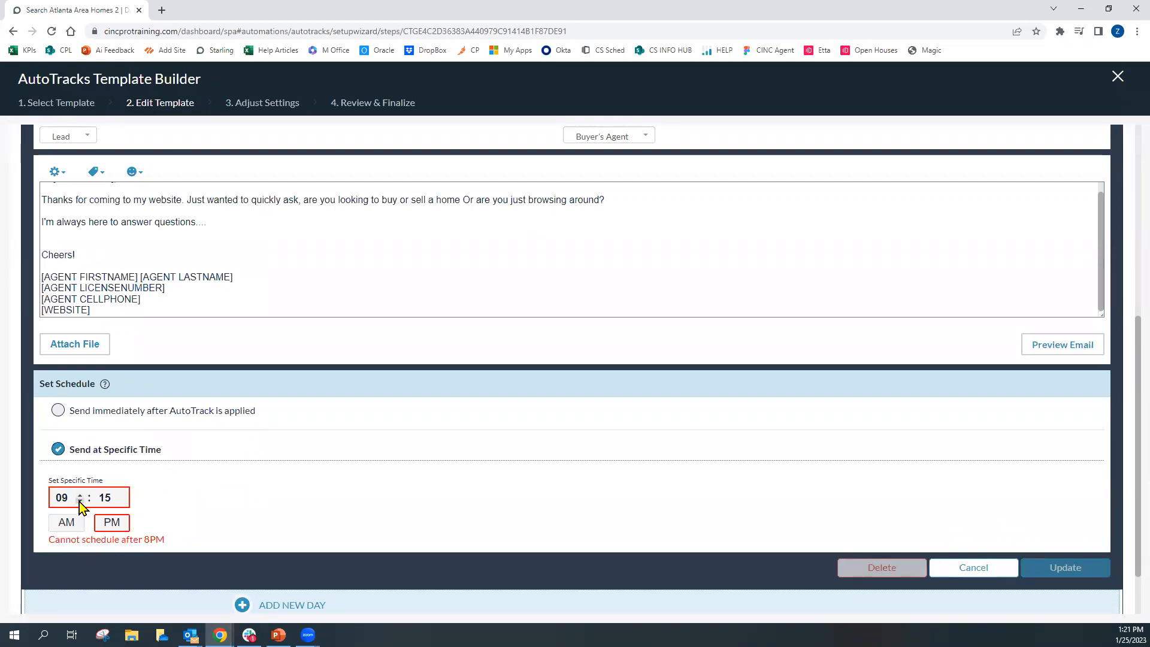
click(70, 524)
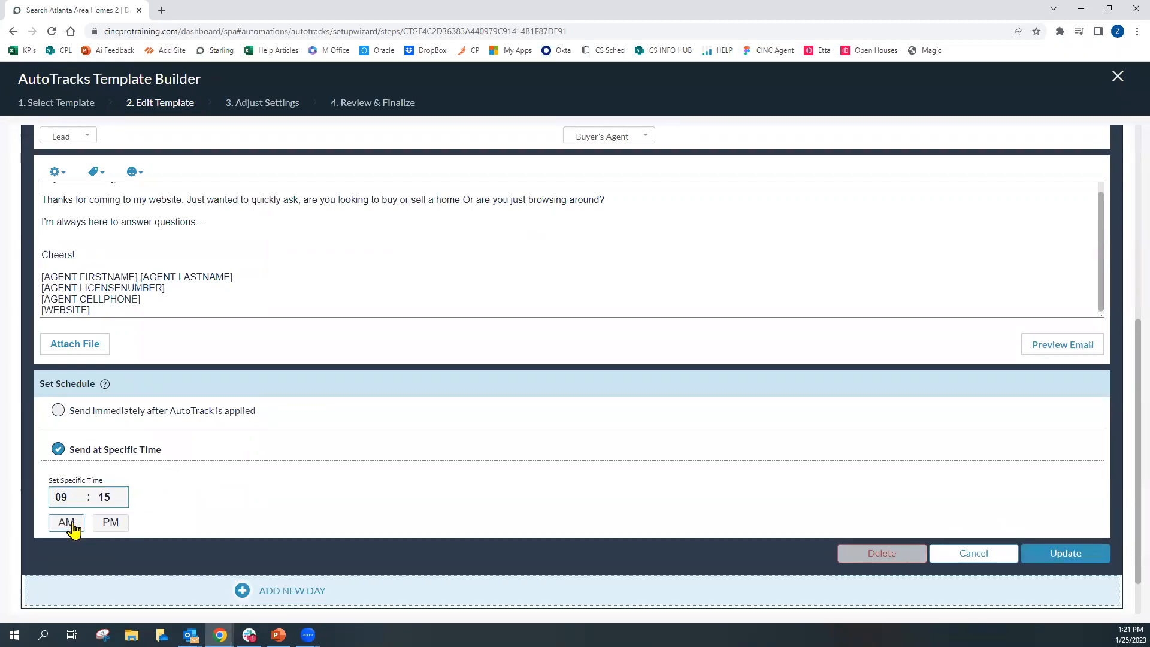
Switch the welcome email to send 20 minutes after the AutoTrack is applied and update the step
click(58, 410)
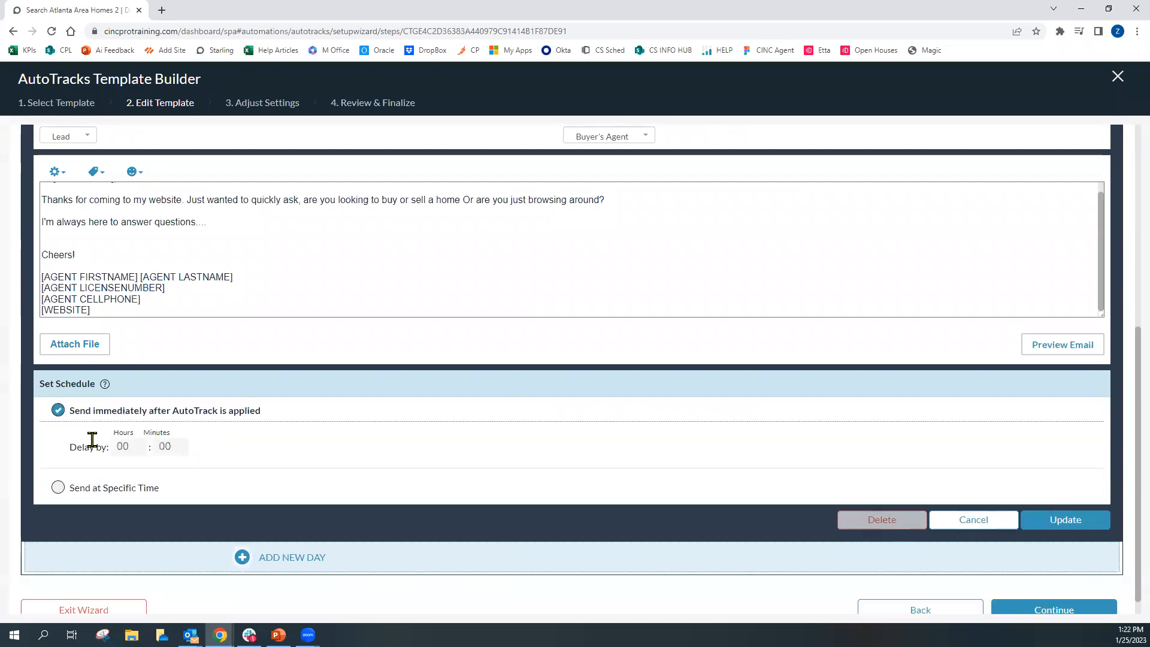
click(183, 444)
click(1051, 530)
click(1044, 527)
click(1044, 527)
click(1044, 528)
click(1043, 528)
click(1043, 528)
click(1044, 528)
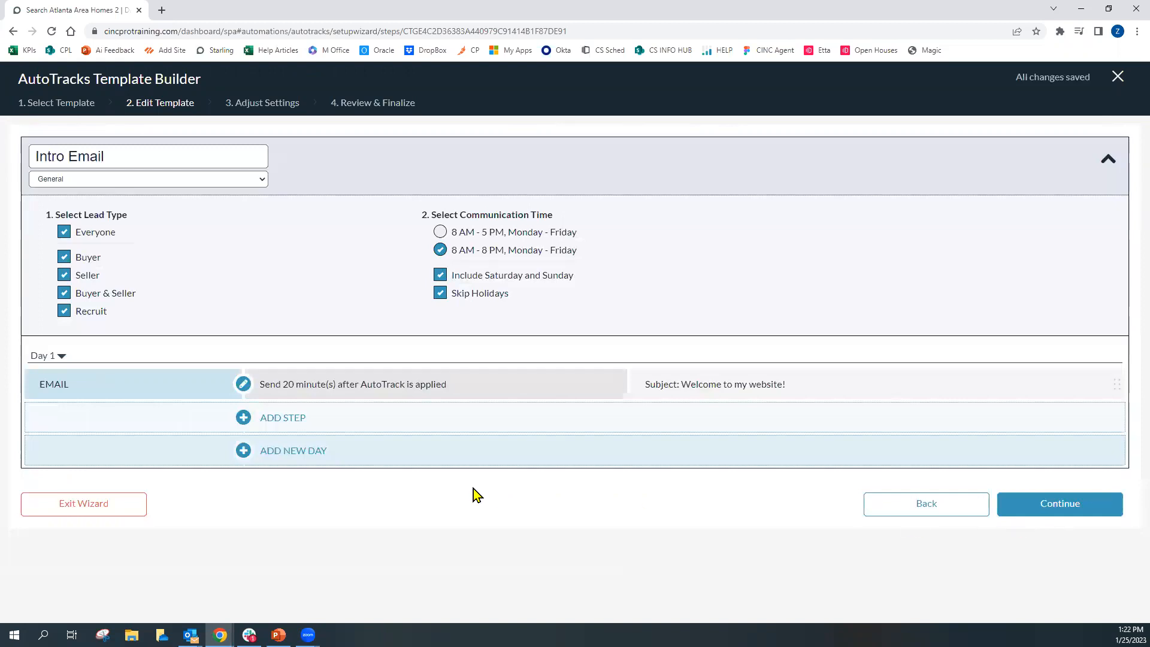
click(295, 425)
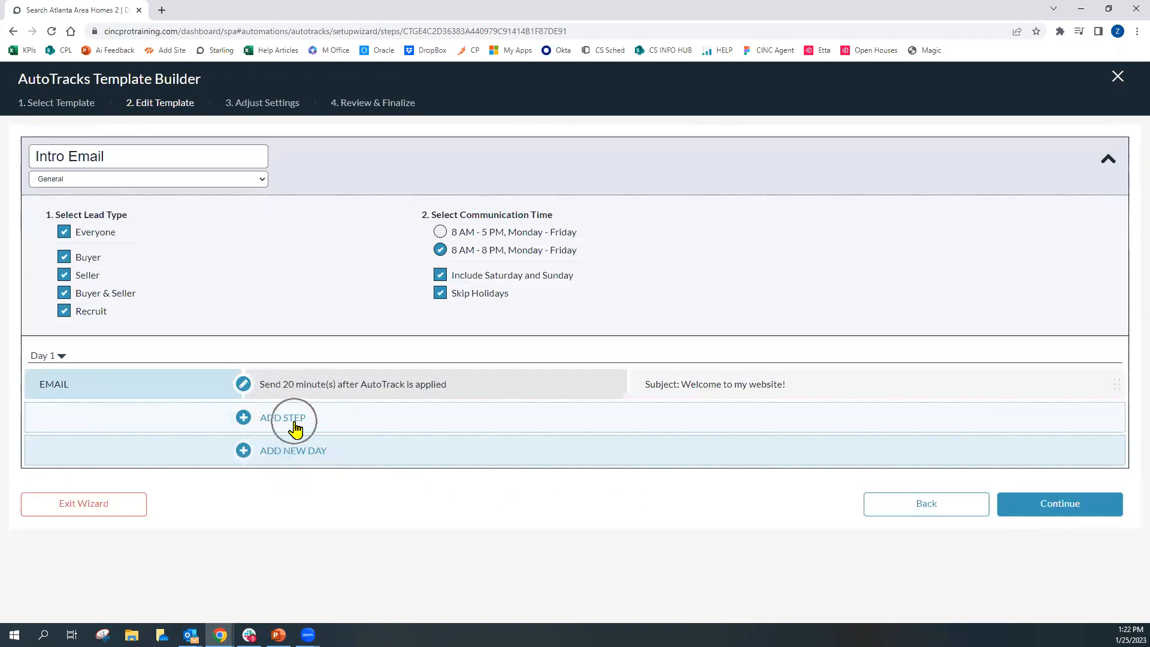
click(62, 357)
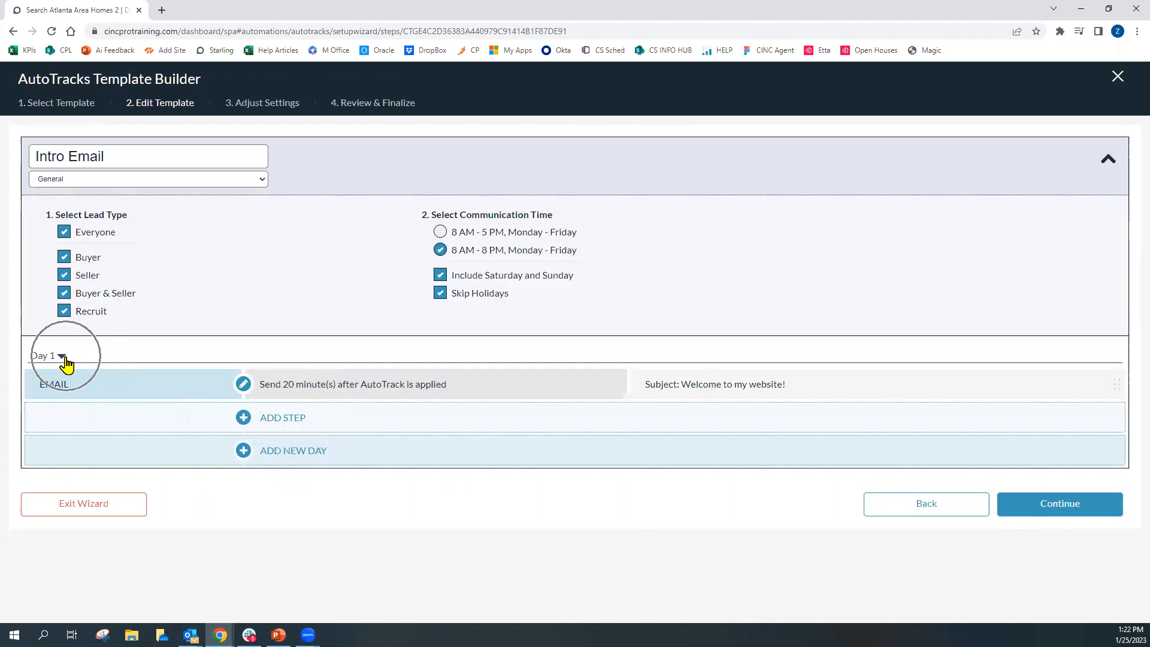
key(ctrl)
key(ctrl)
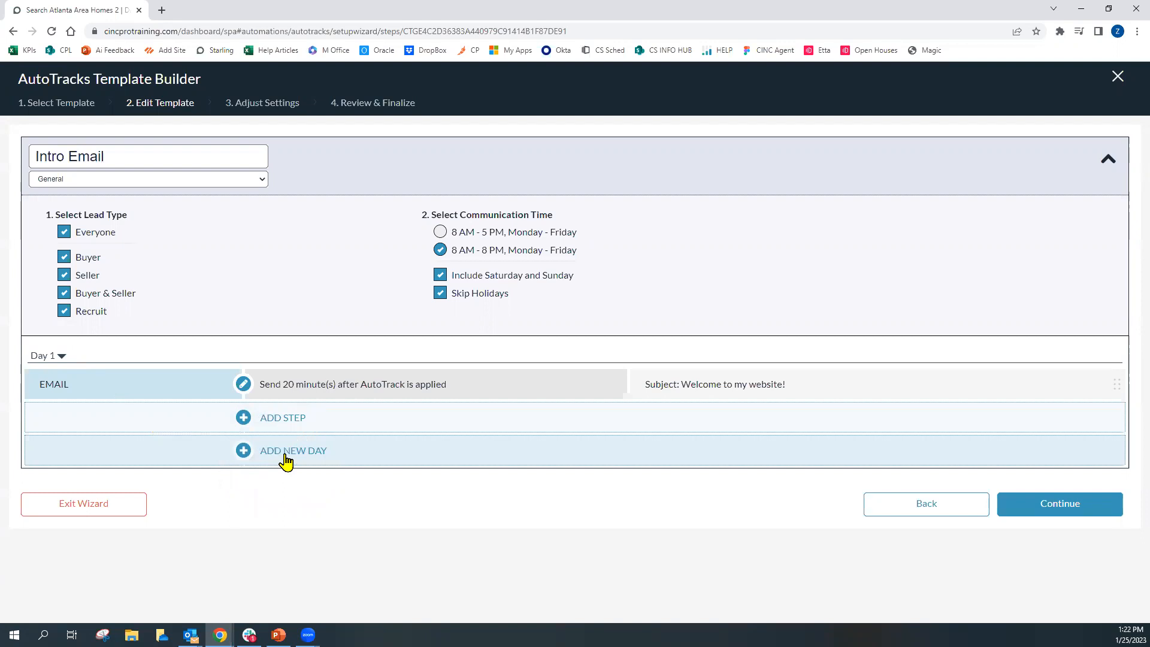
Add a new day with an email step and enter the subject Just checking in
click(285, 458)
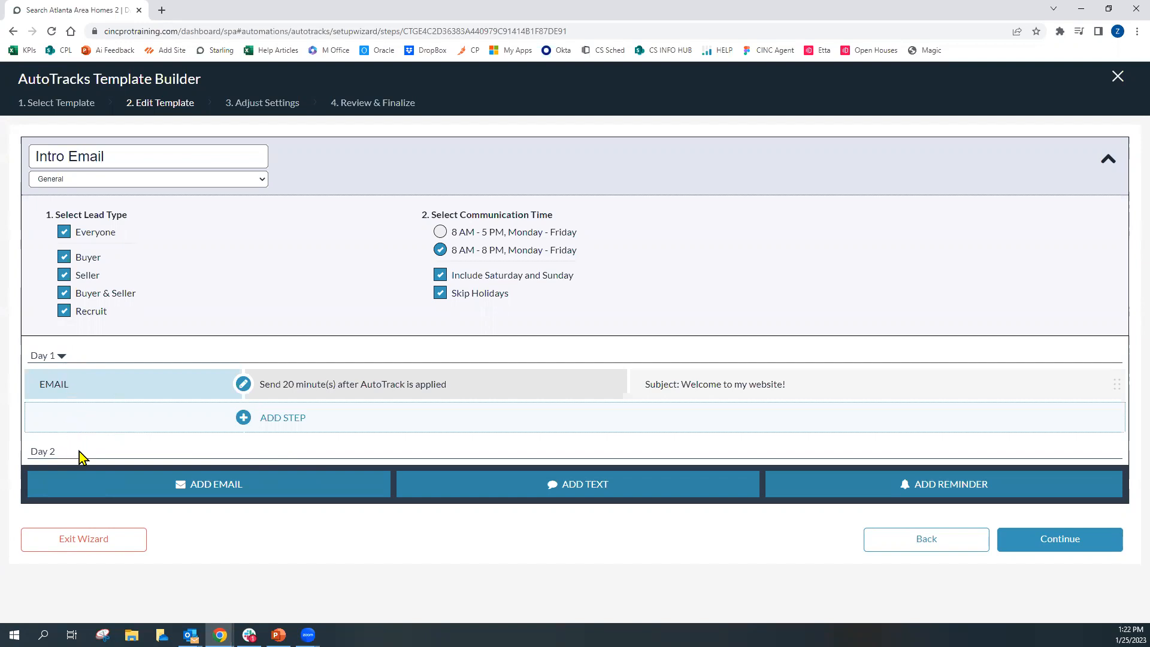
click(259, 492)
click(142, 363)
text(Just checking in)
Write the email body greeting Hey [FIRSTNAME], followed by the line Hows it going?
click(132, 466)
text(Hey)
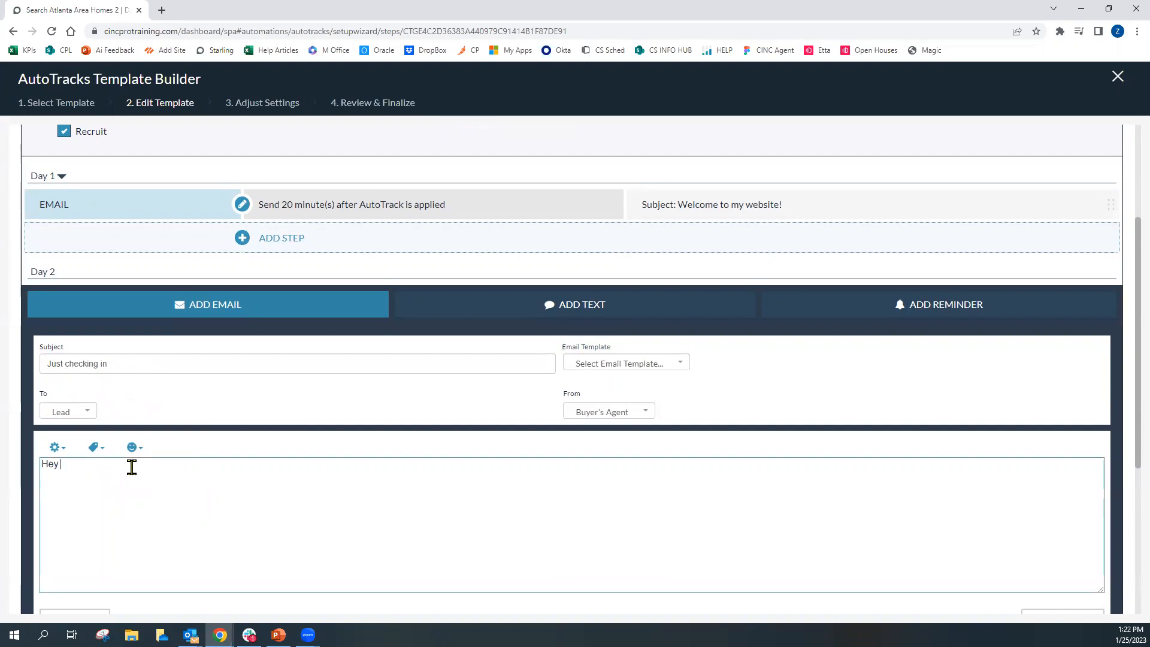
click(95, 448)
click(102, 464)
text(,)
key(Return)
key(Return)
text(Hows it going?)
key(Return)
key(Return)
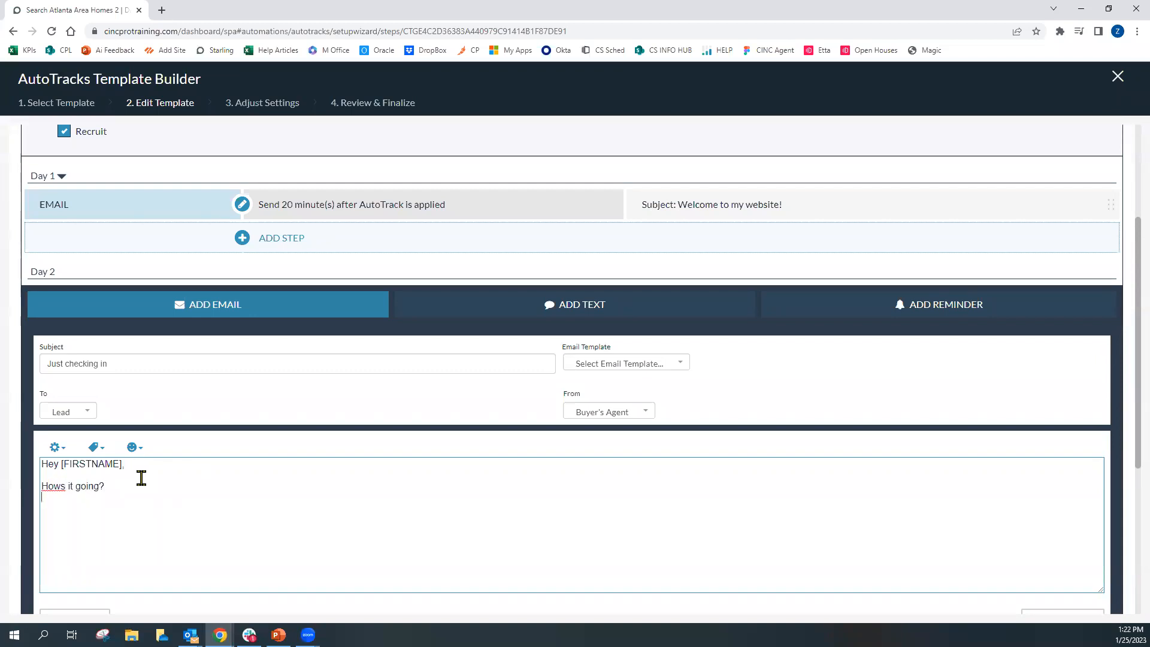
Insert the agent first name and agent last name merge tags as the signature line
click(94, 448)
click(222, 470)
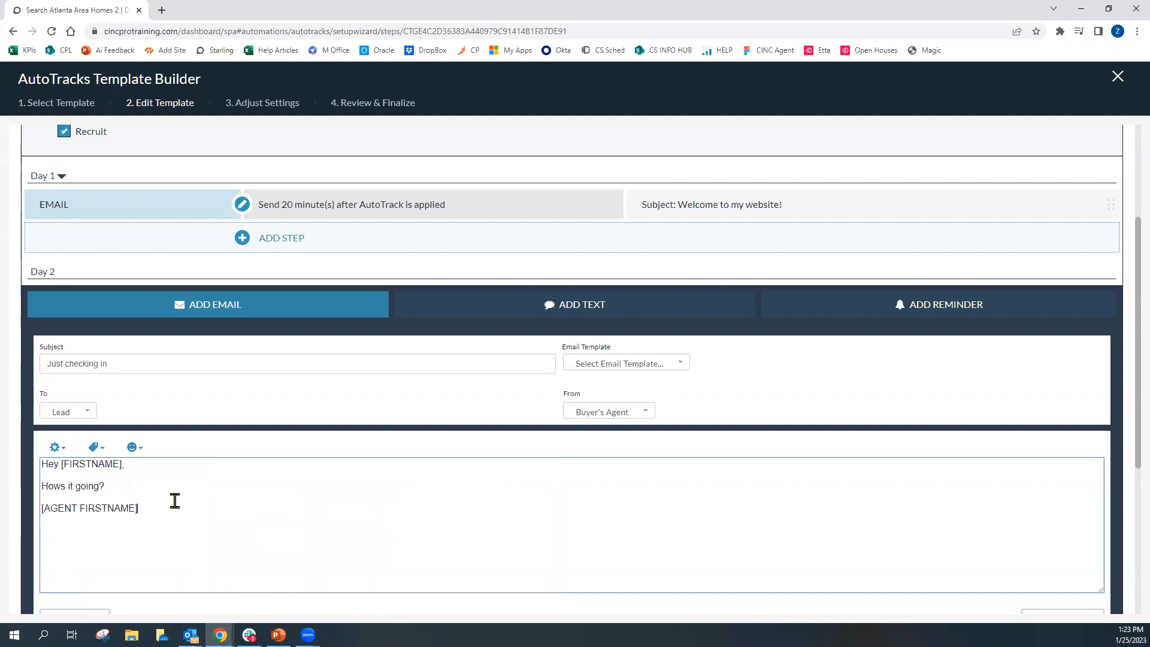
click(95, 449)
click(221, 486)
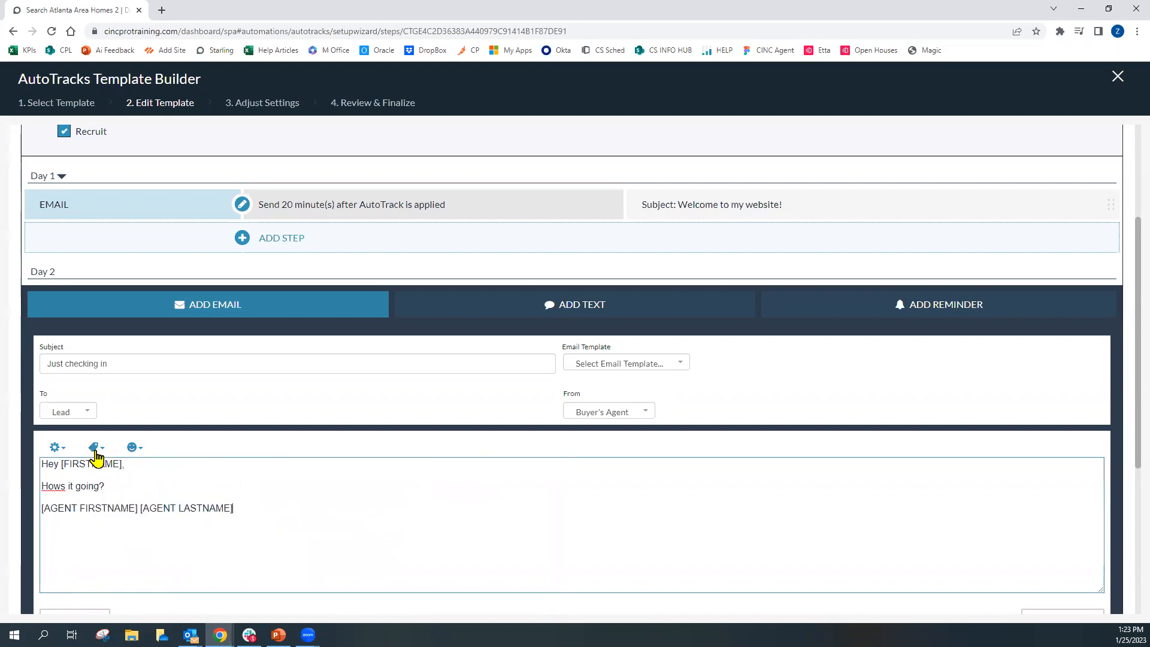
Schedule the new email to send at 05:18 PM and update the step
scroll(281, 435, down, 4)
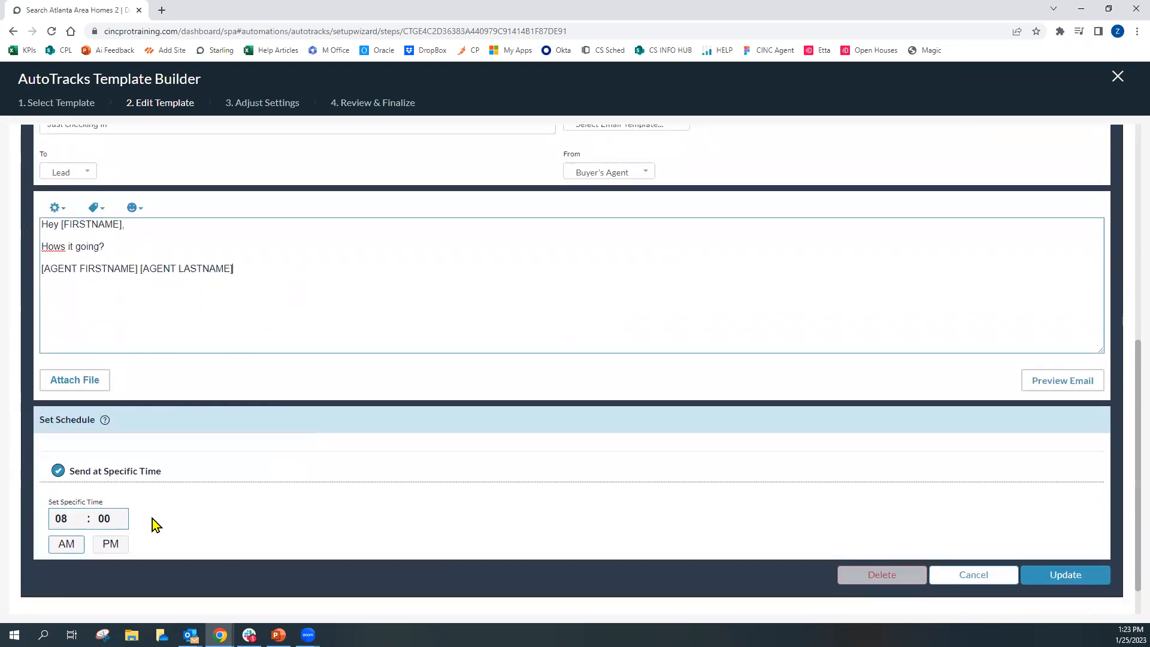
click(110, 544)
click(79, 522)
click(79, 522)
click(79, 522)
click(124, 517)
click(124, 518)
click(123, 518)
click(123, 518)
click(1034, 585)
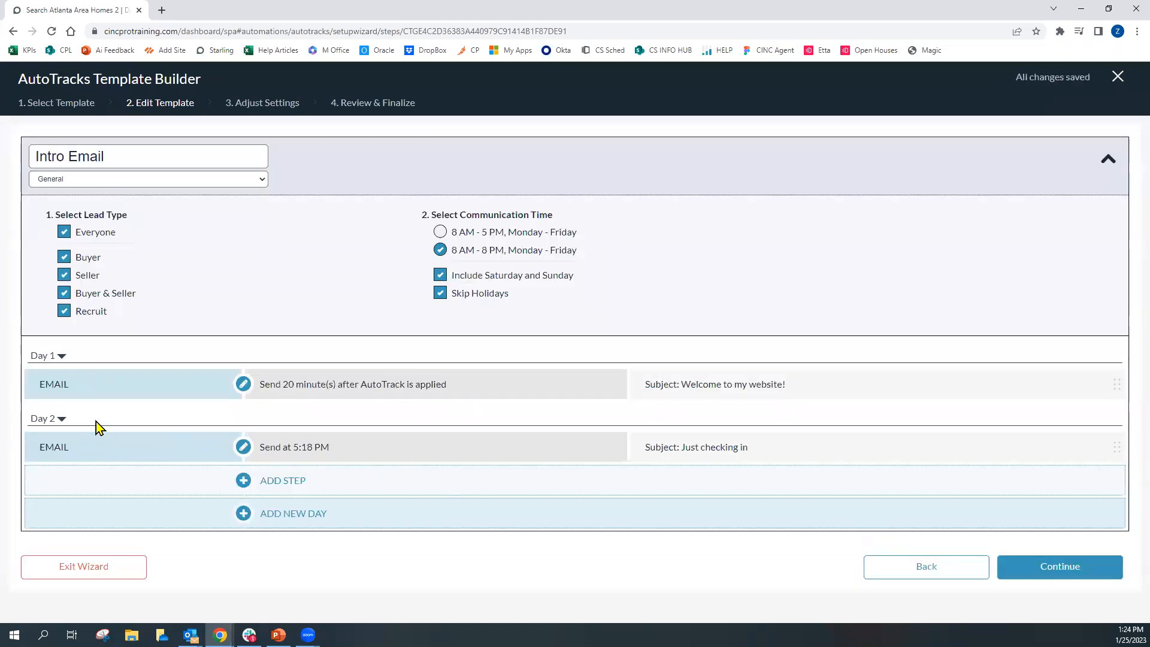
Edit the second day so the follow-up email becomes Day 4
click(64, 420)
click(62, 420)
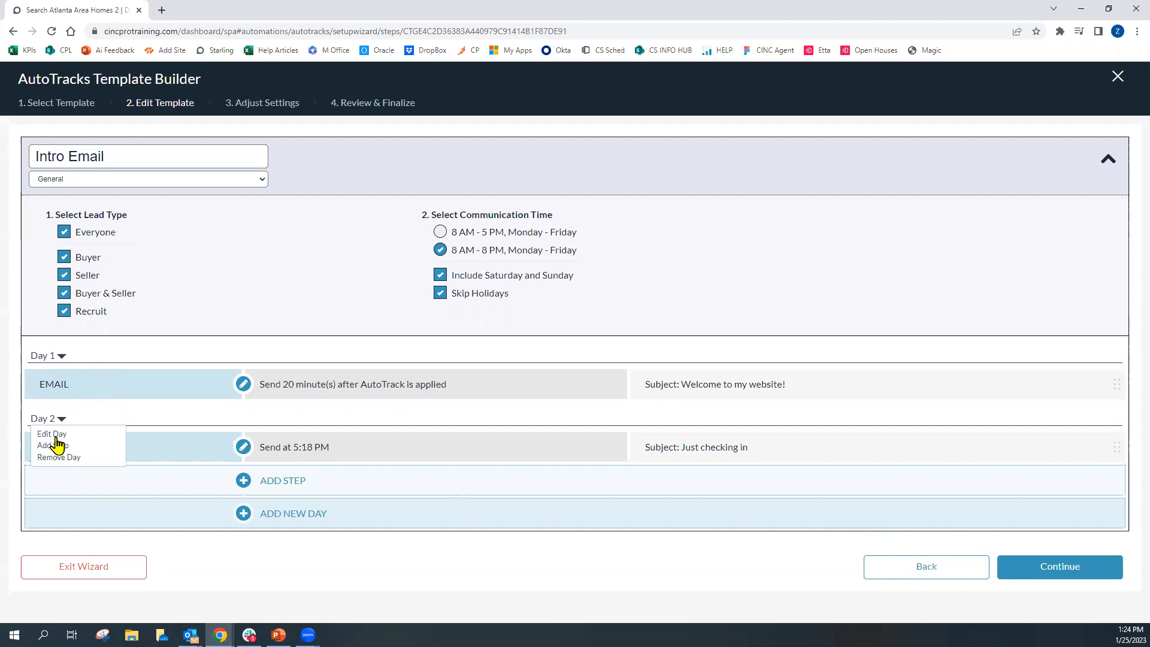
click(58, 435)
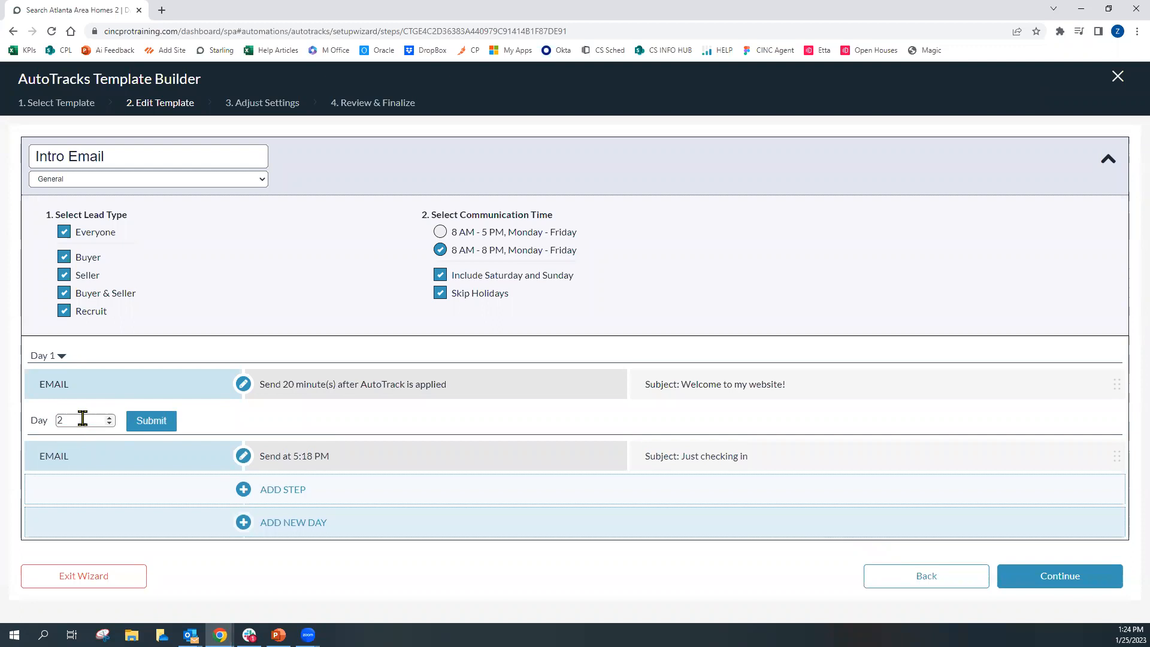
text(0)
double_click(108, 418)
text(56)
drag(85, 420, 60, 421)
text(4)
click(157, 431)
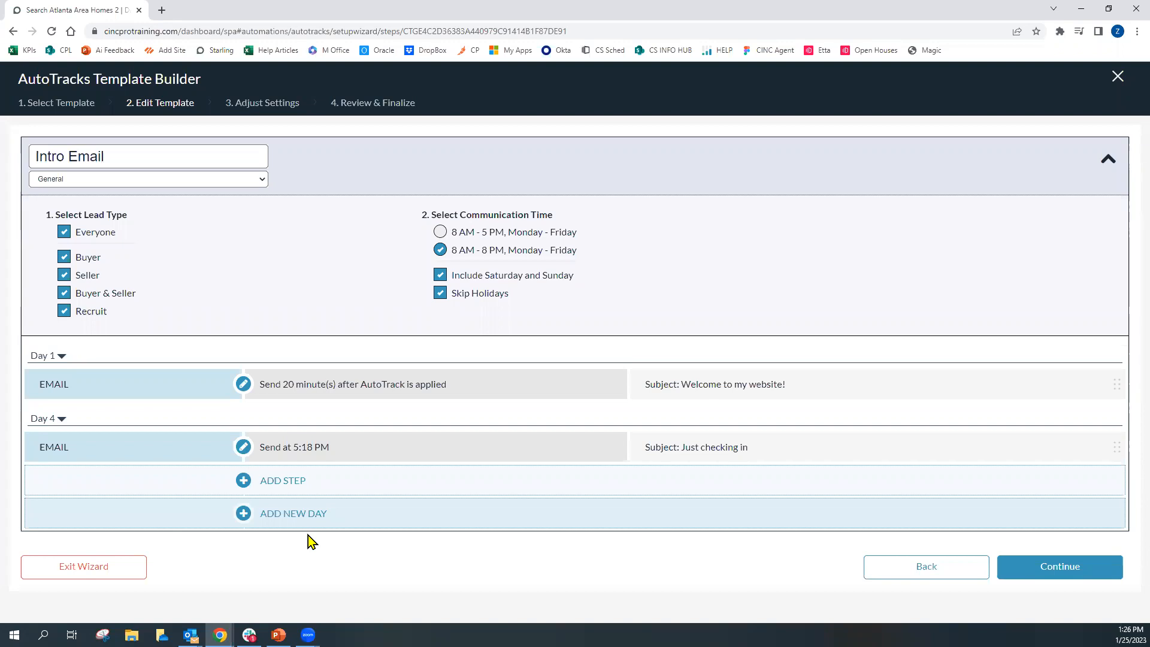
Continue to the Adjust Settings stage of the AutoTrack wizard
click(1014, 579)
click(1016, 579)
click(1019, 570)
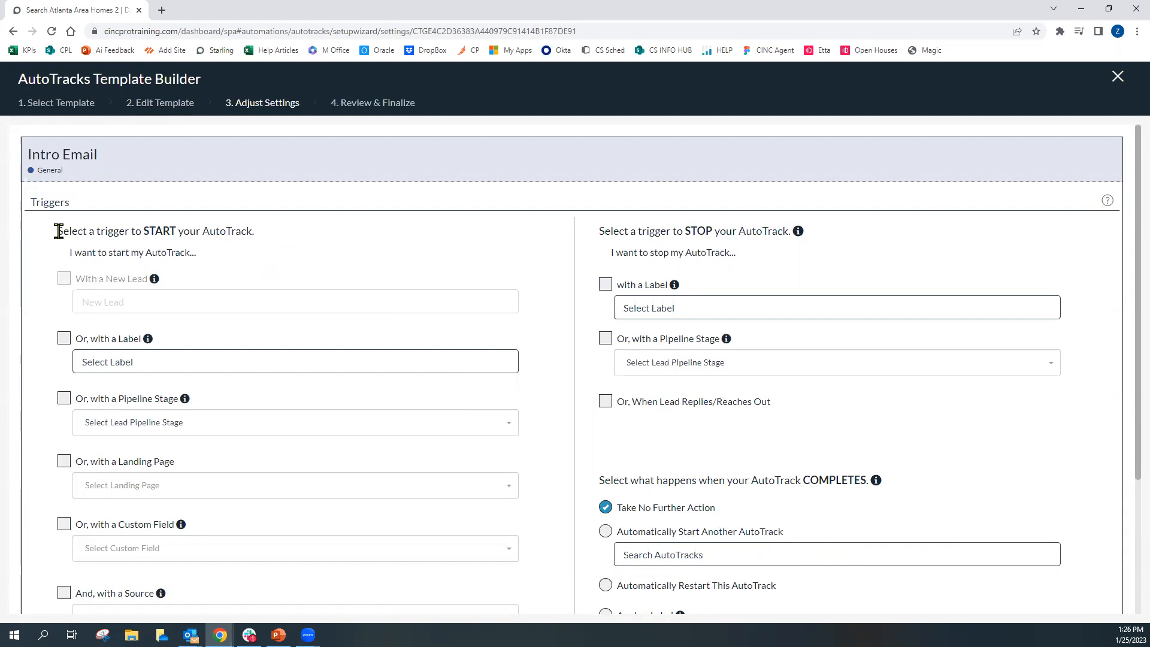
drag(64, 231, 273, 242)
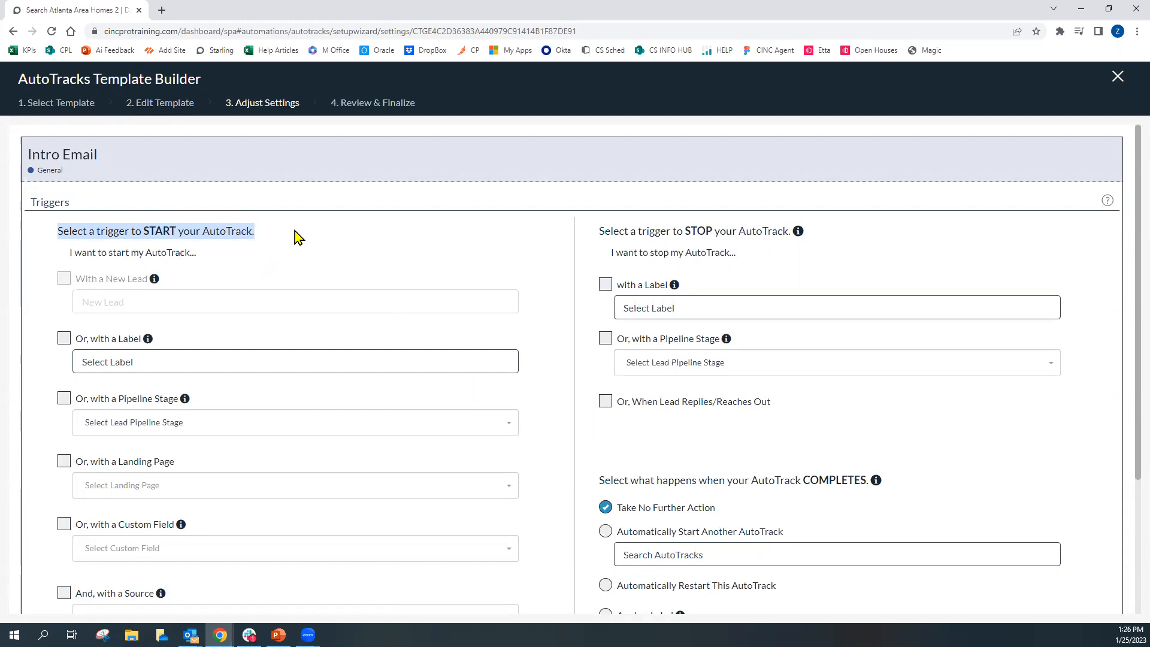
click(218, 246)
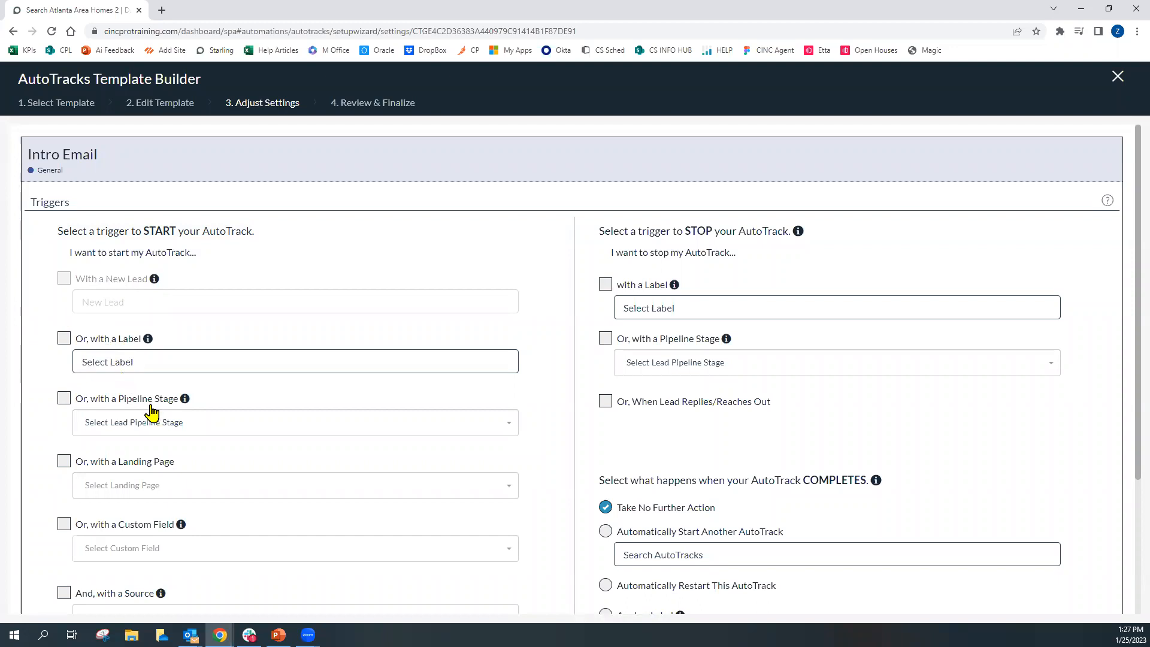
scroll(150, 414, down, 1)
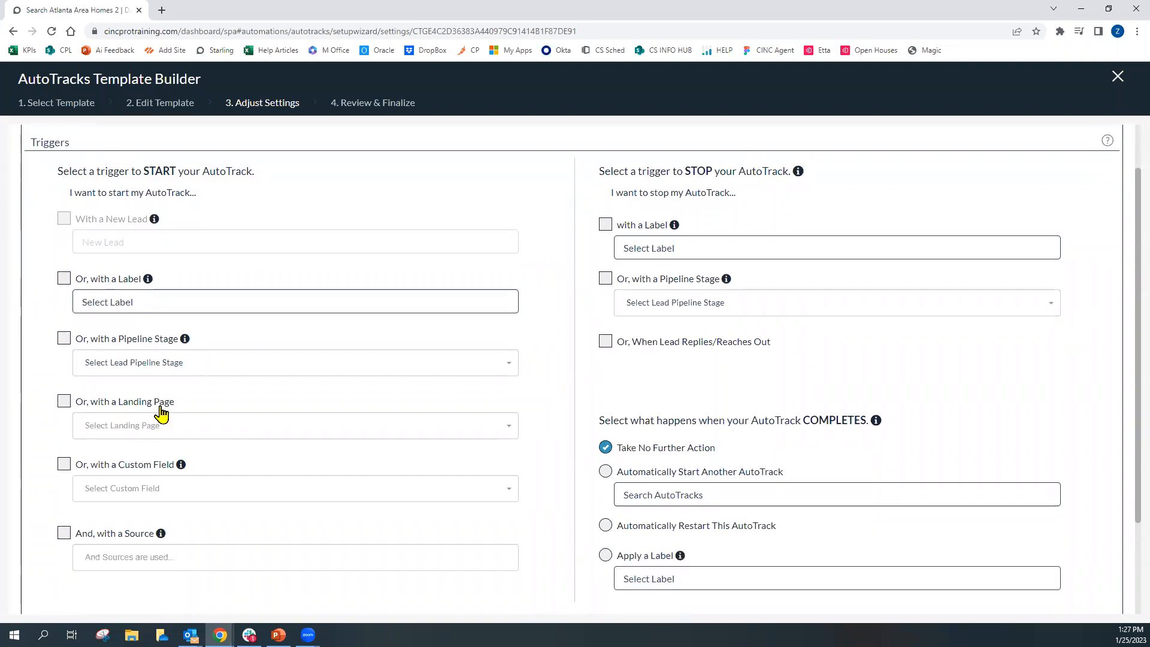
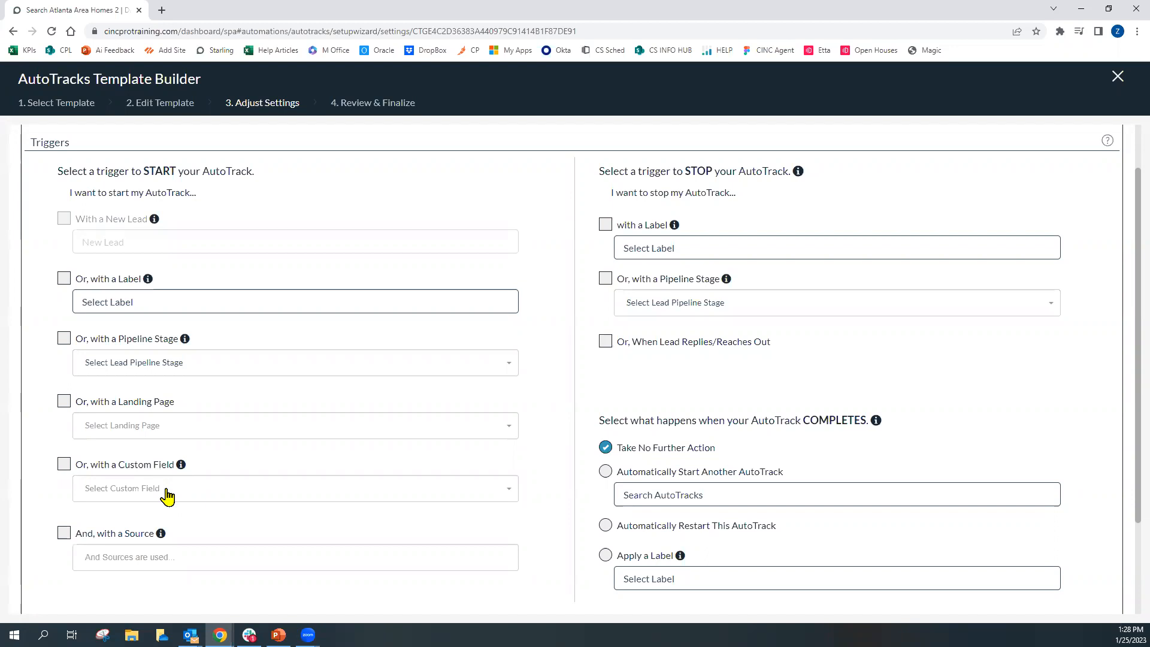
Add zillow and Open House as source conditions for starting the AutoTrack
click(163, 490)
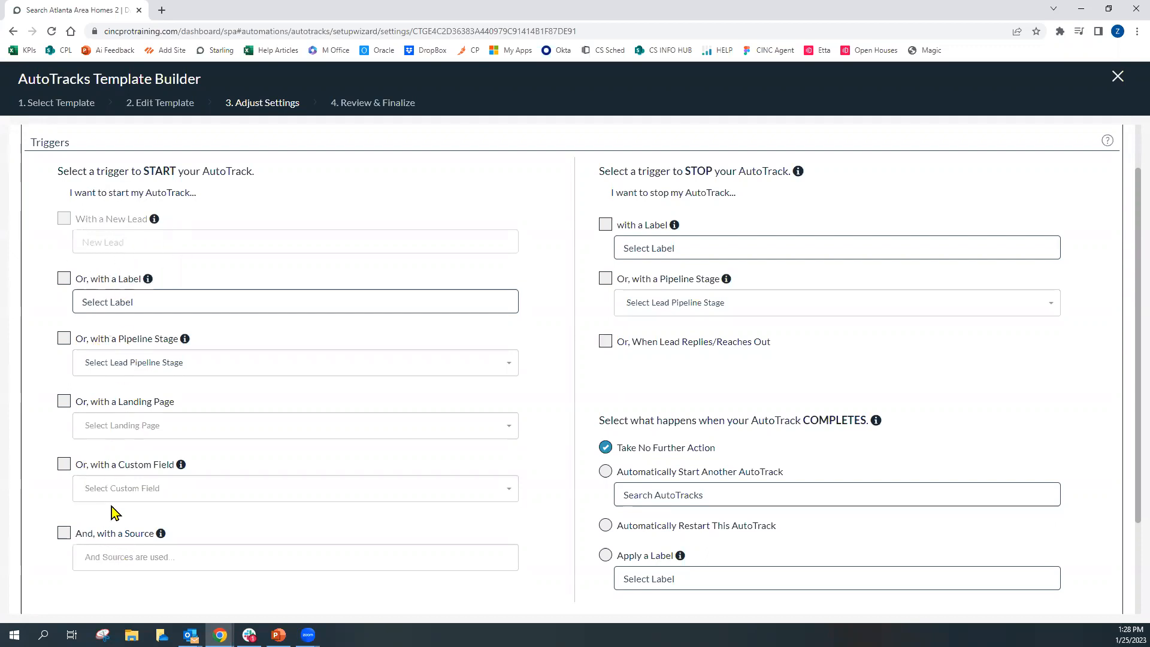
click(150, 559)
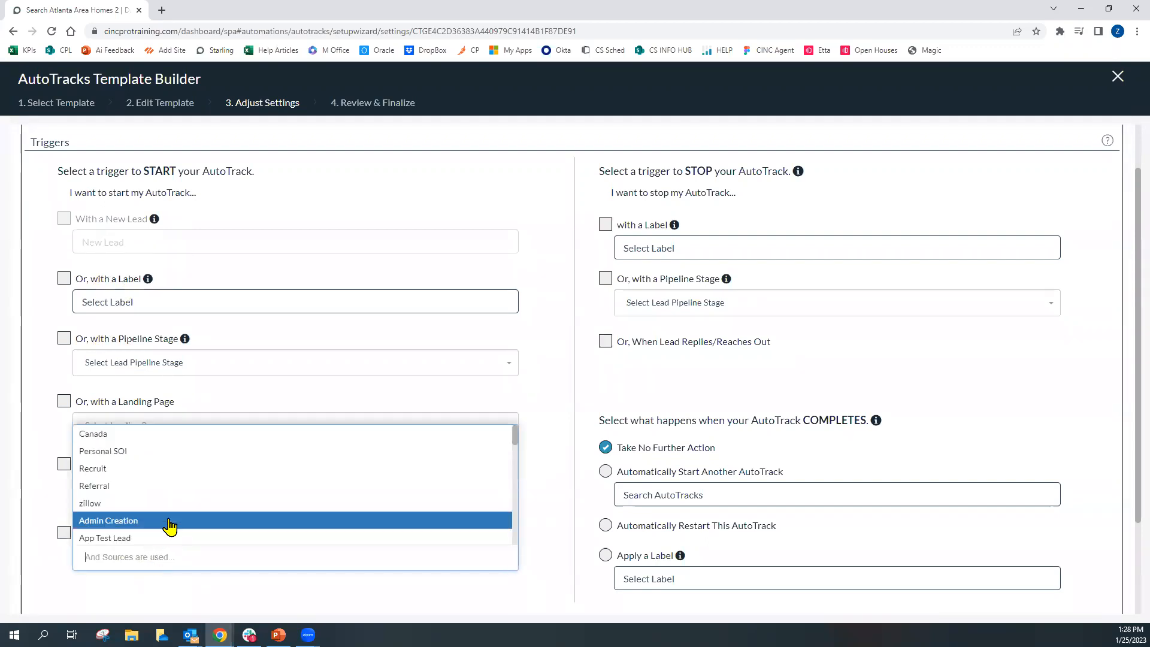
click(127, 508)
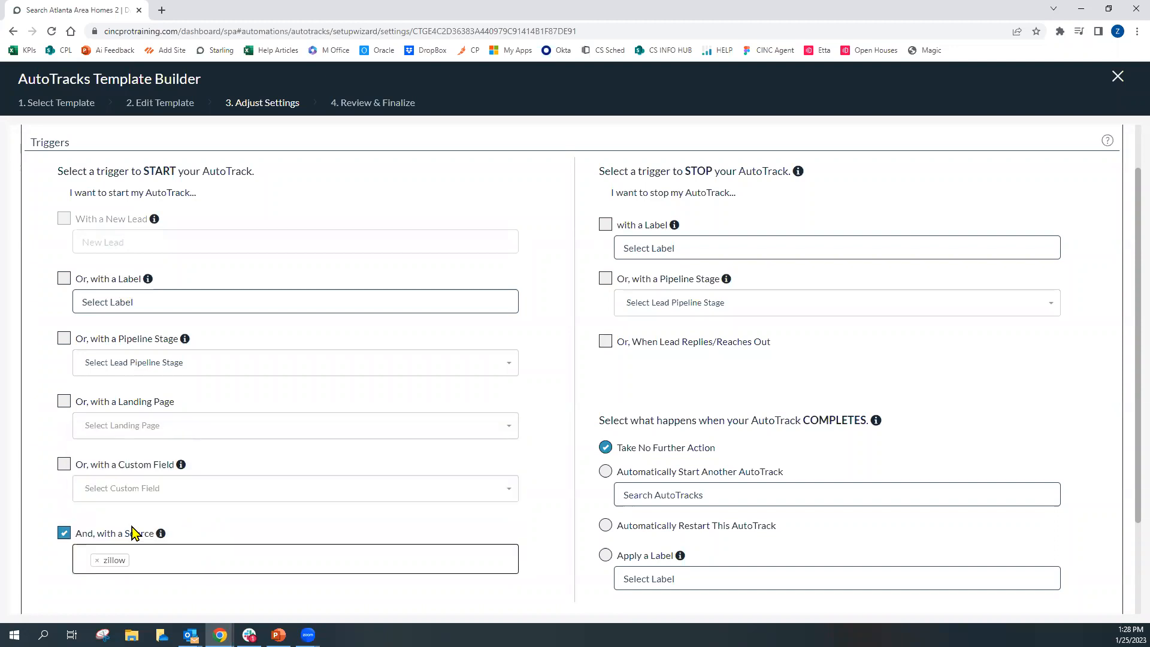
click(157, 561)
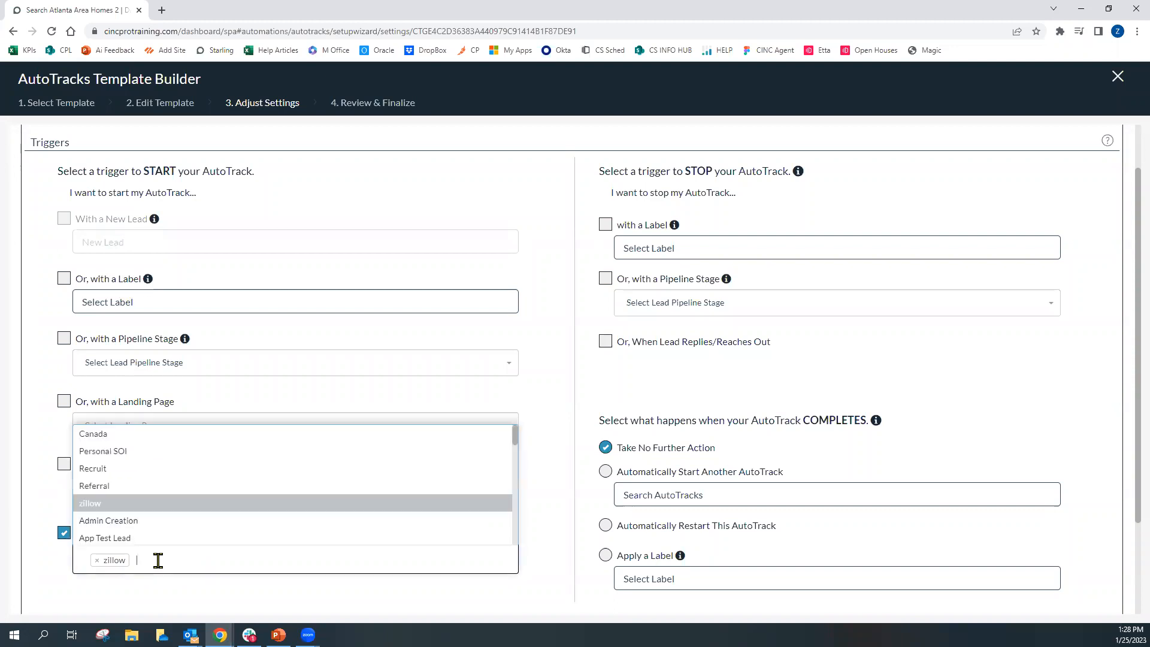
scroll(174, 521, down, 3)
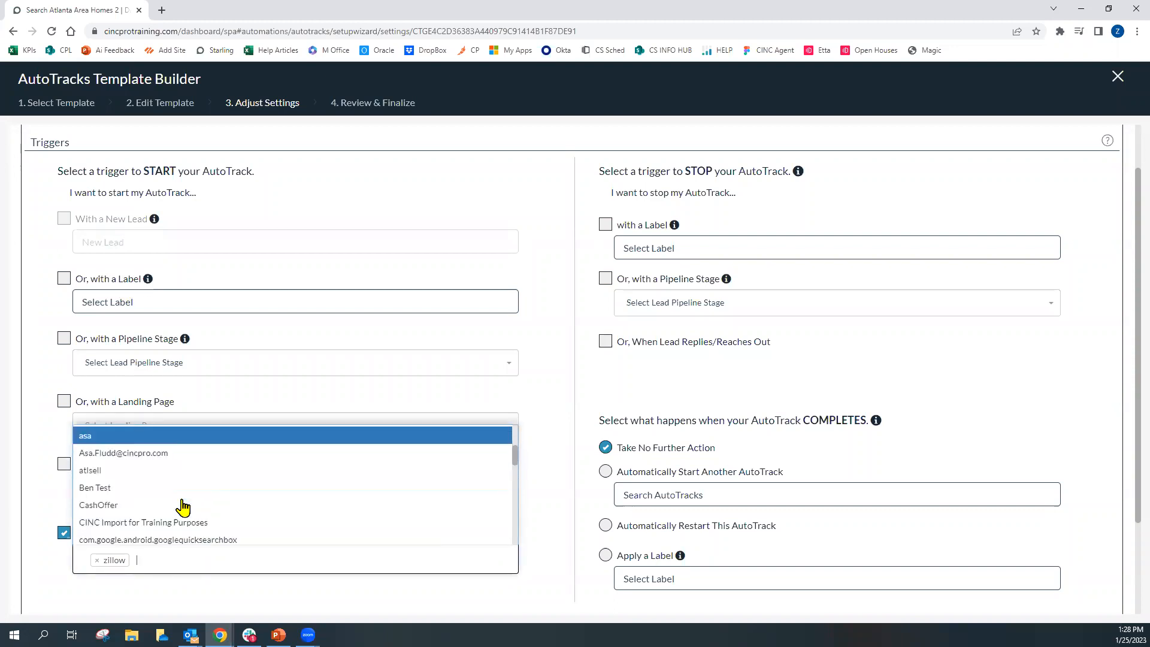
scroll(228, 503, down, 5)
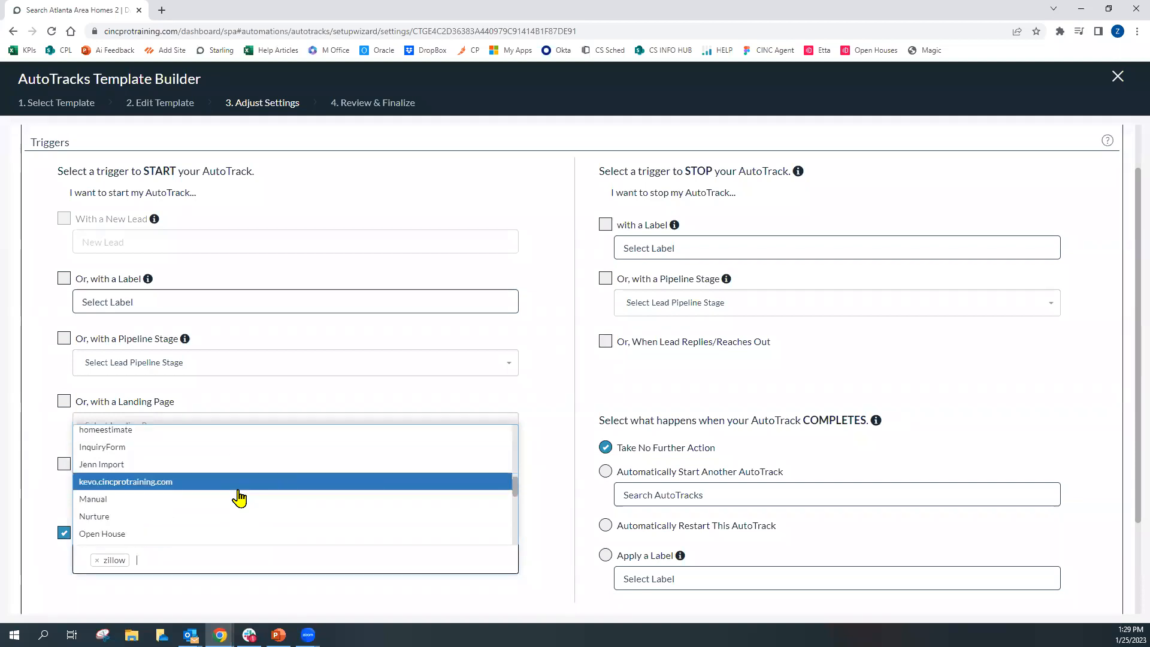
scroll(234, 496, down, 2)
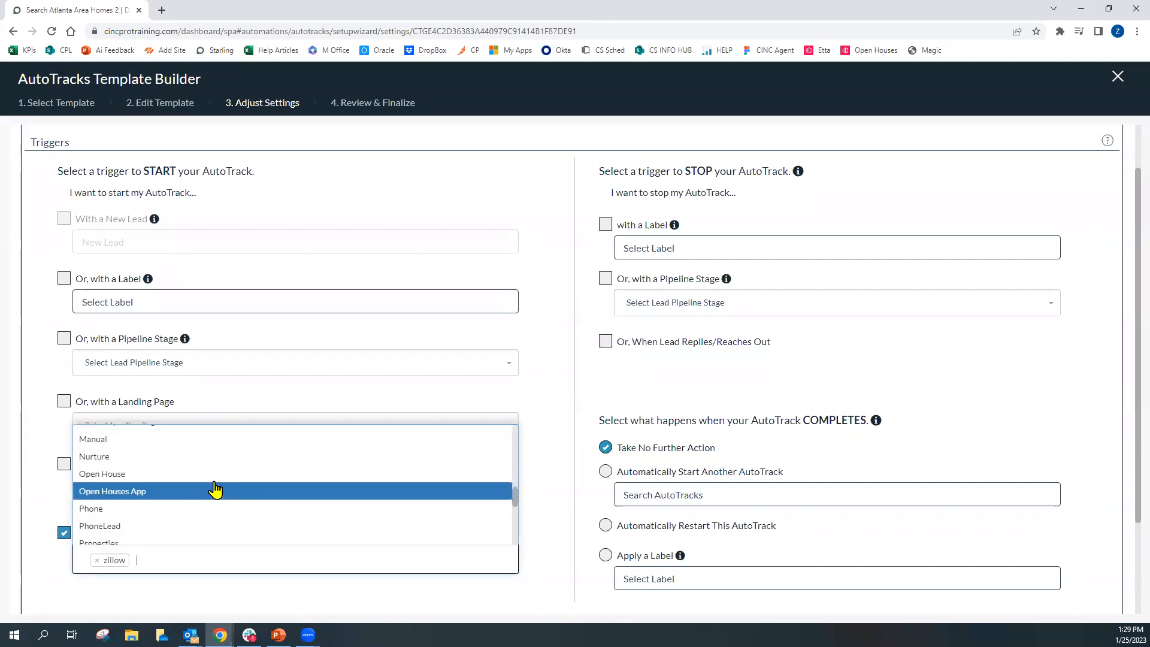
click(179, 476)
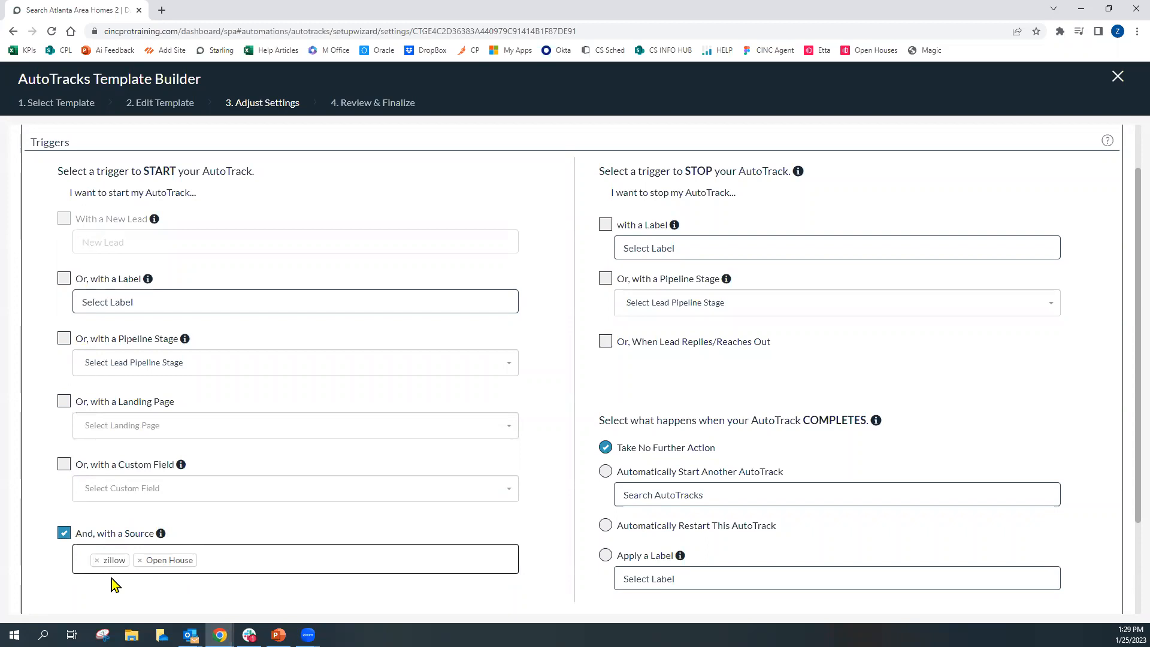
Remove the zillow and Open House source tags again
click(97, 560)
click(97, 560)
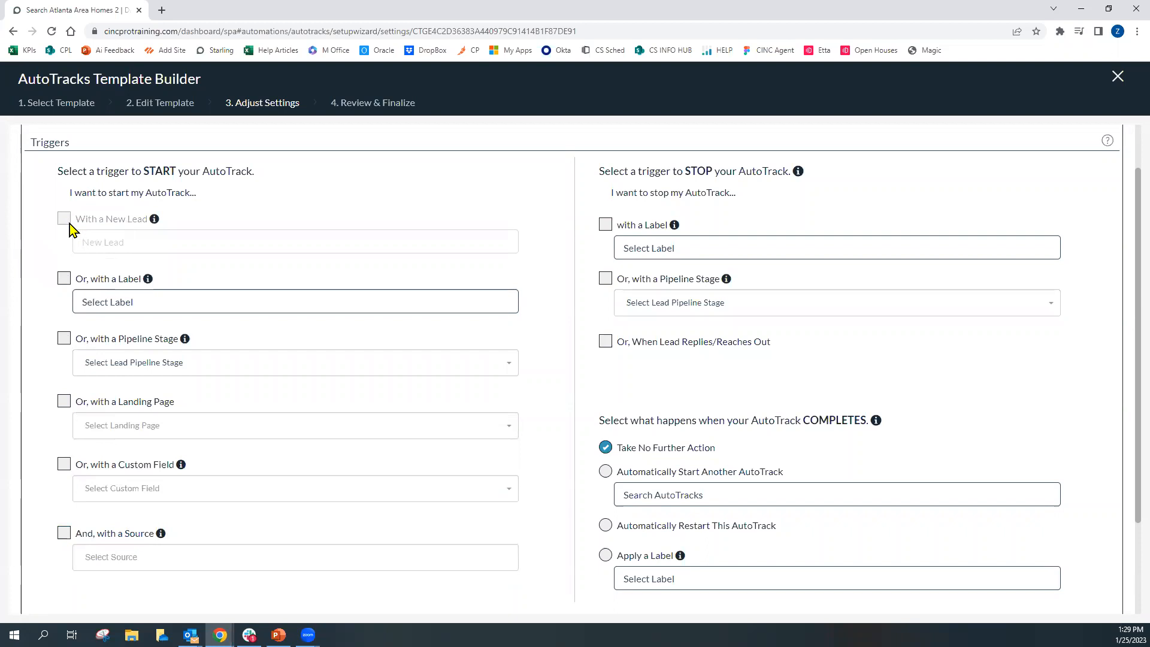
Enable the permission allowing team members to access this template
scroll(45, 260, down, 2)
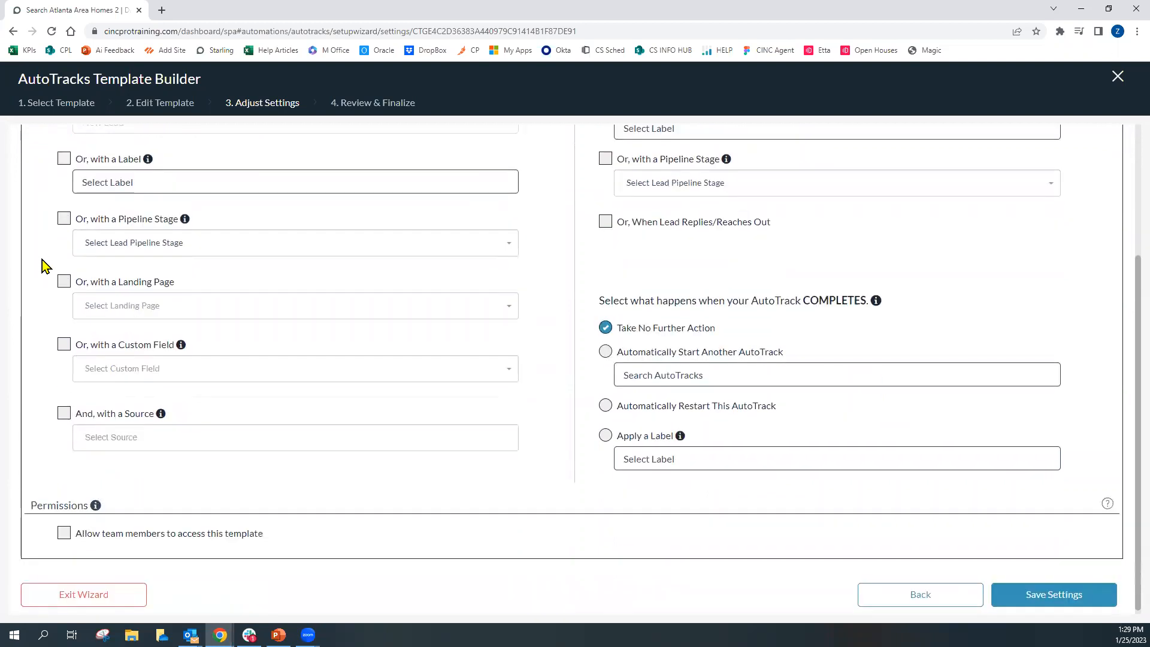
drag(29, 501, 92, 503)
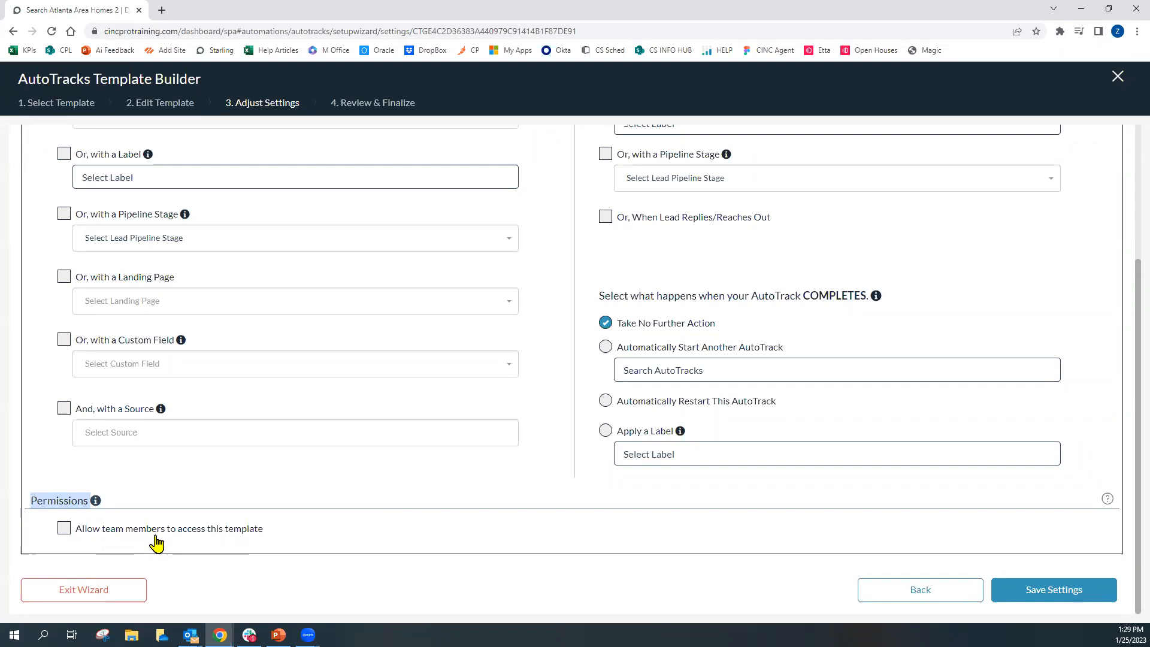
click(65, 532)
Review the team member permission list and the With a New Lead start trigger
scroll(71, 540, up, 3)
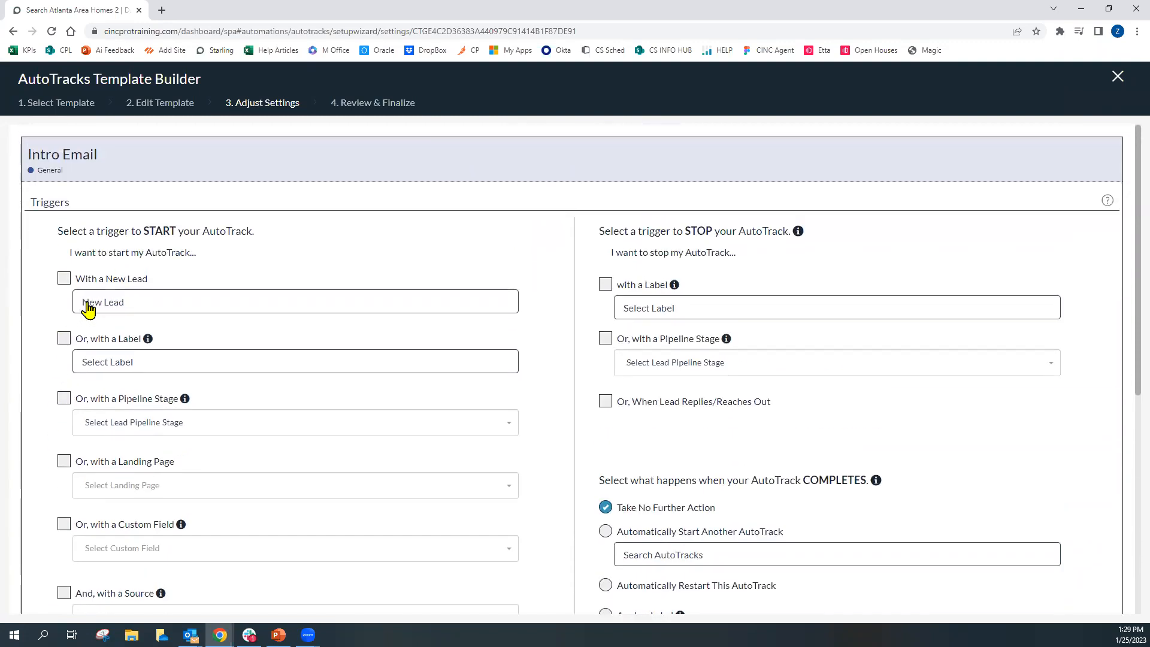
scroll(36, 328, down, 4)
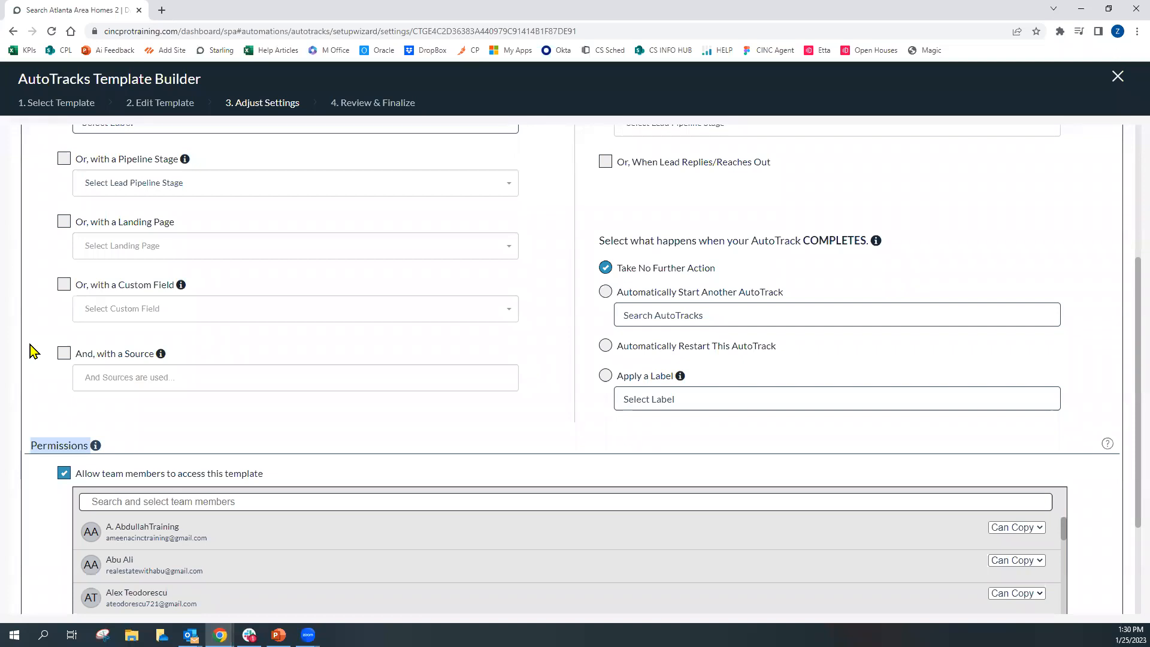
scroll(178, 456, down, 1)
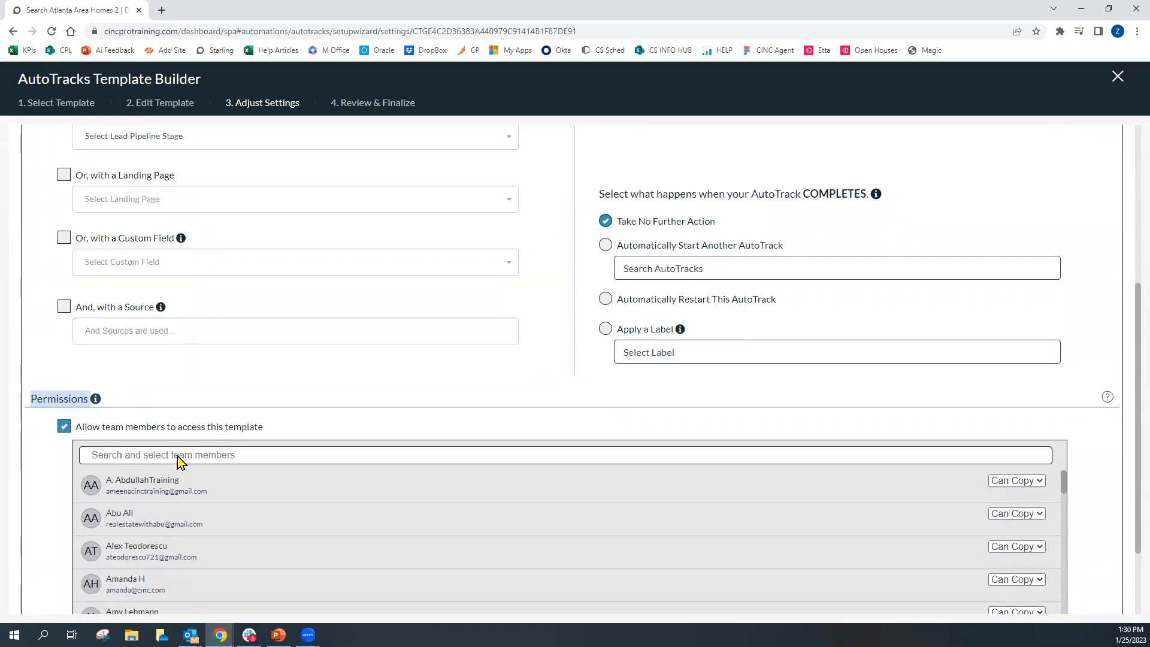
drag(105, 536, 169, 533)
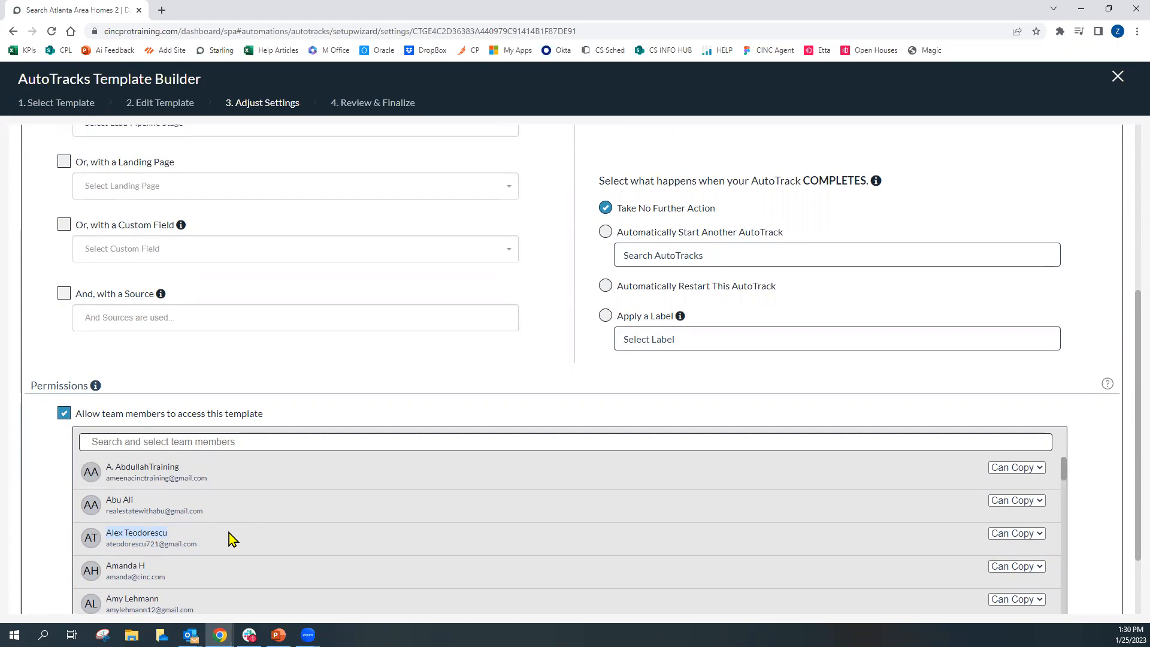
scroll(54, 393, up, 3)
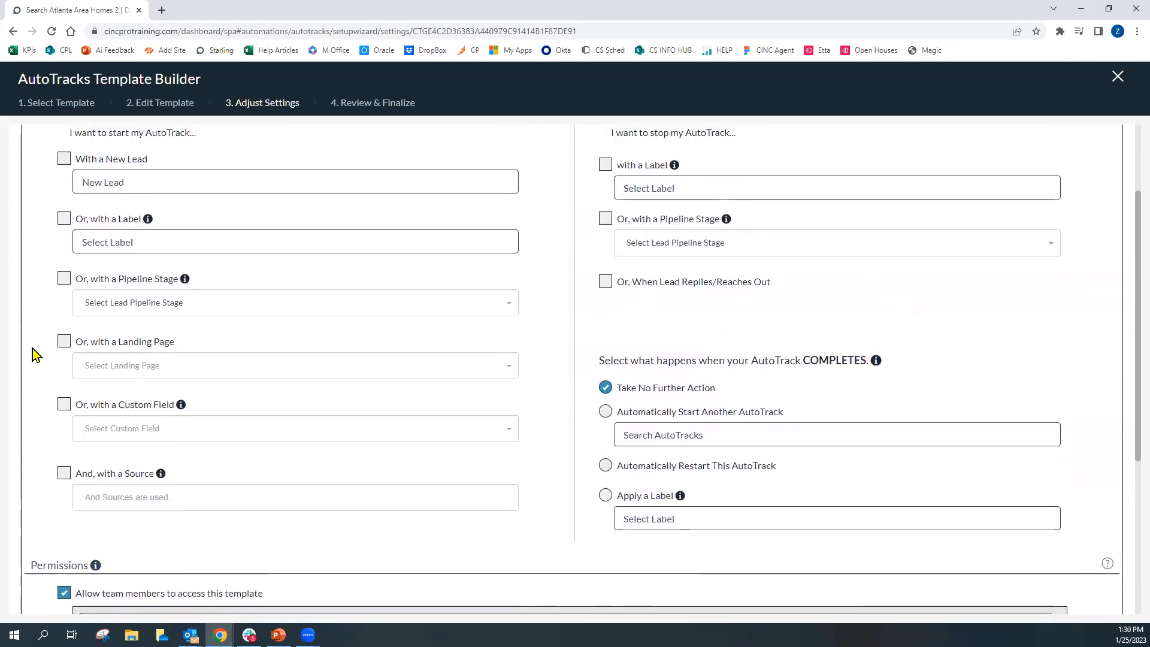
scroll(34, 353, up, 1)
click(64, 218)
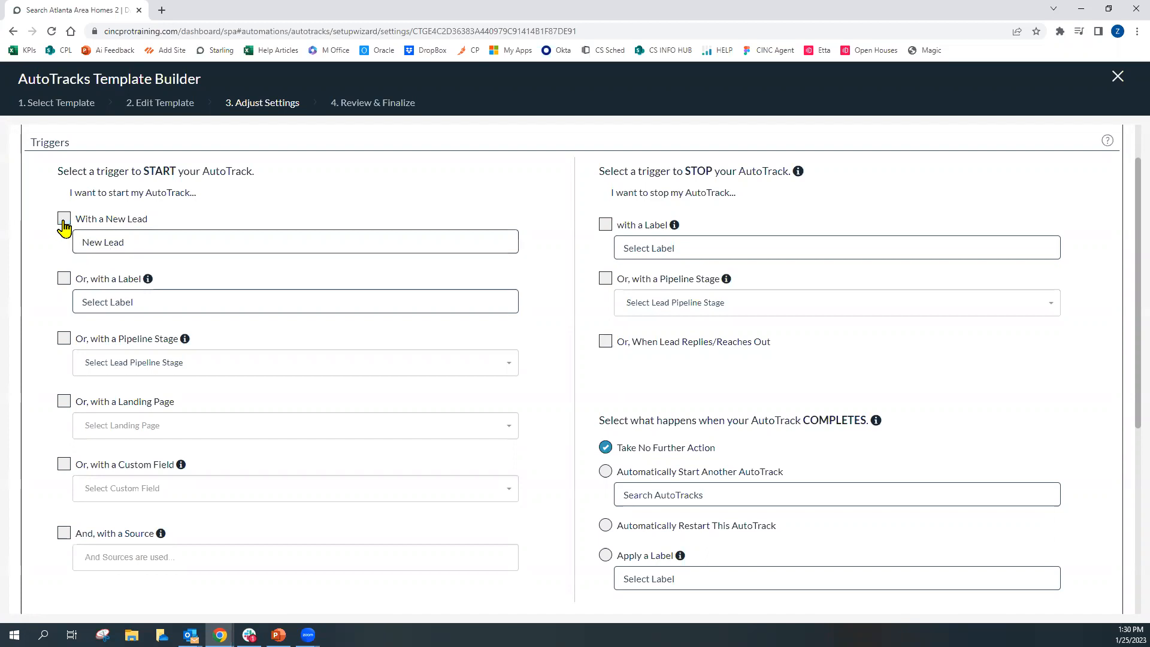
Turn off team member access to the template
scroll(19, 350, down, 3)
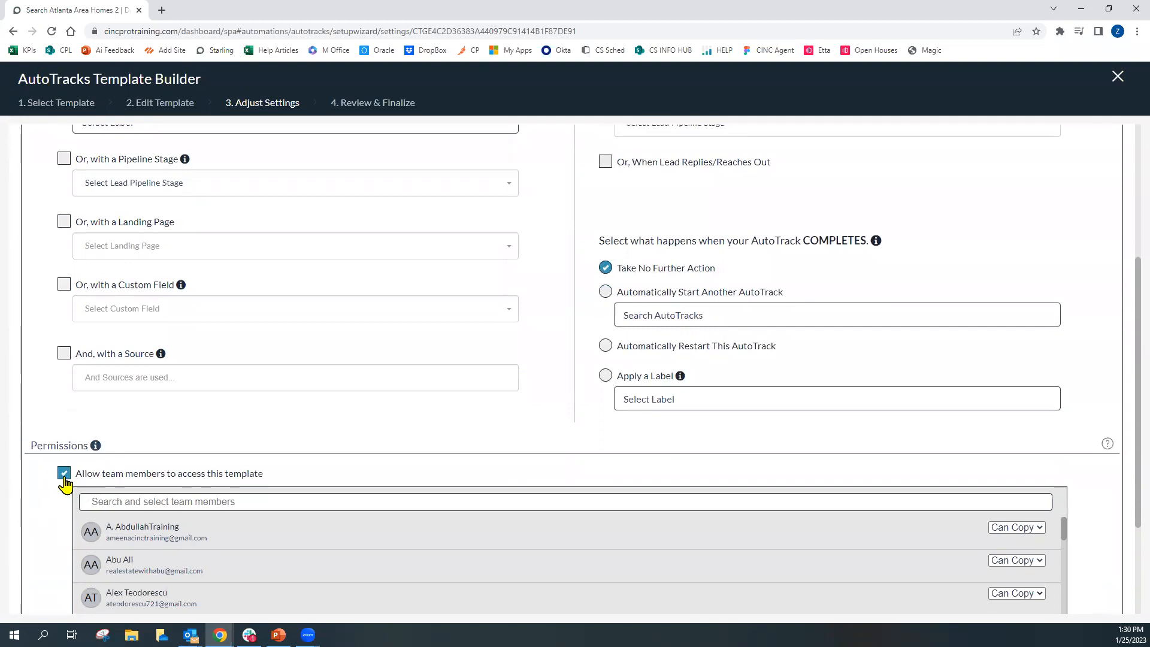
click(64, 477)
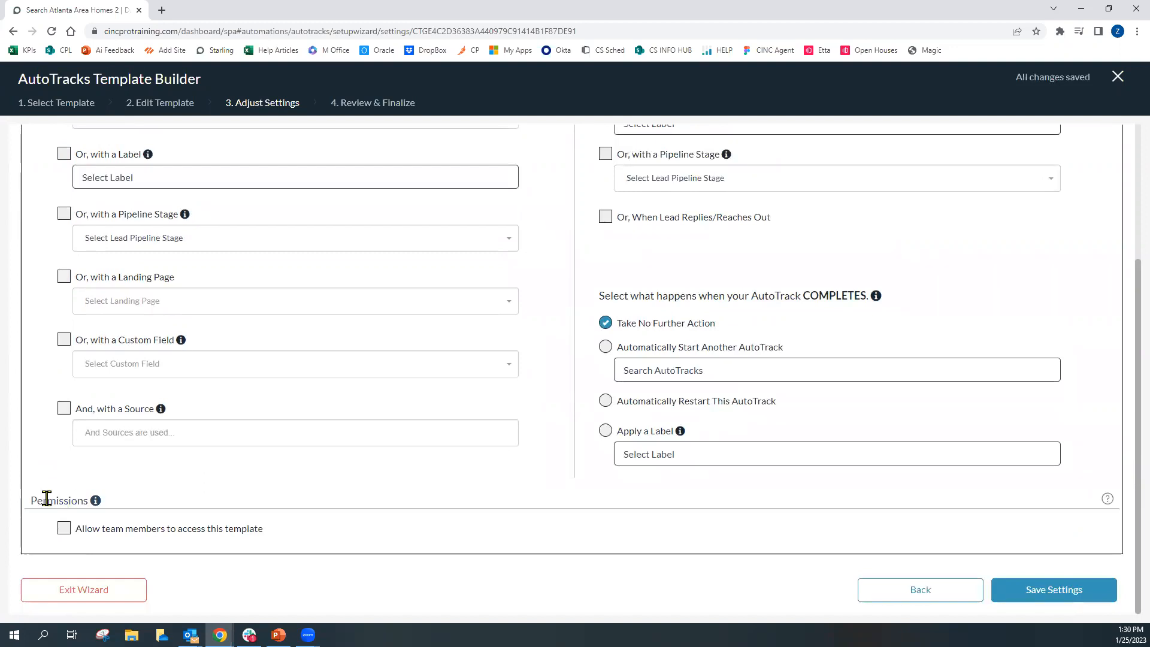
Choose Lead: Attempted Contact as the start pipeline stage, then uncheck that trigger
scroll(48, 488, up, 2)
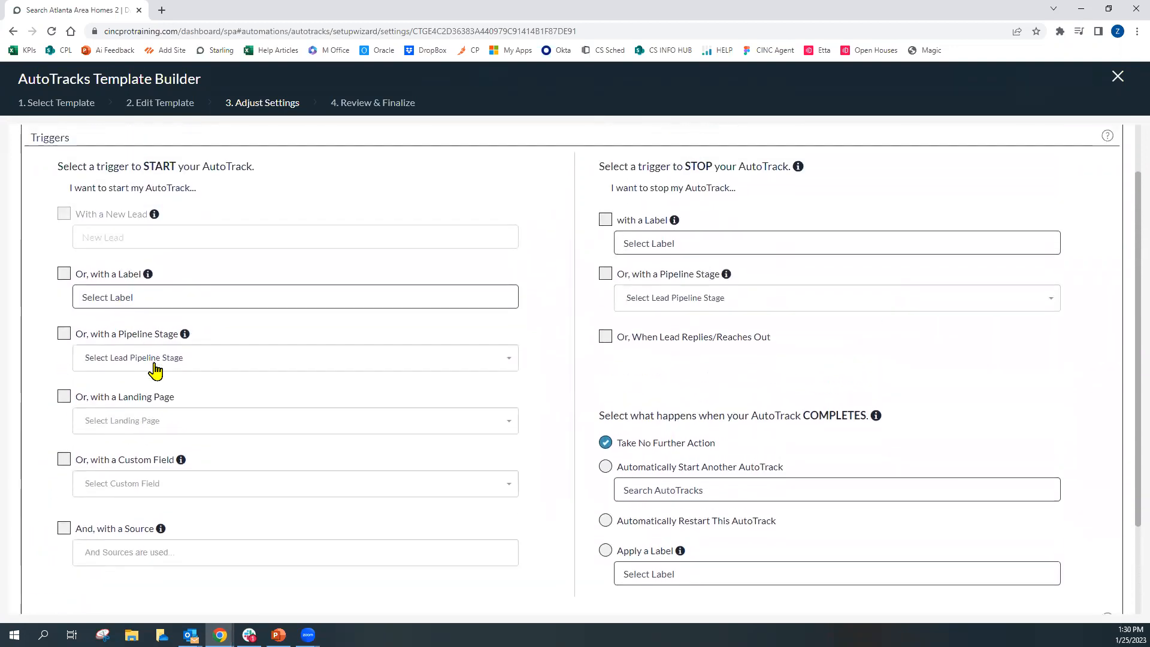
click(155, 367)
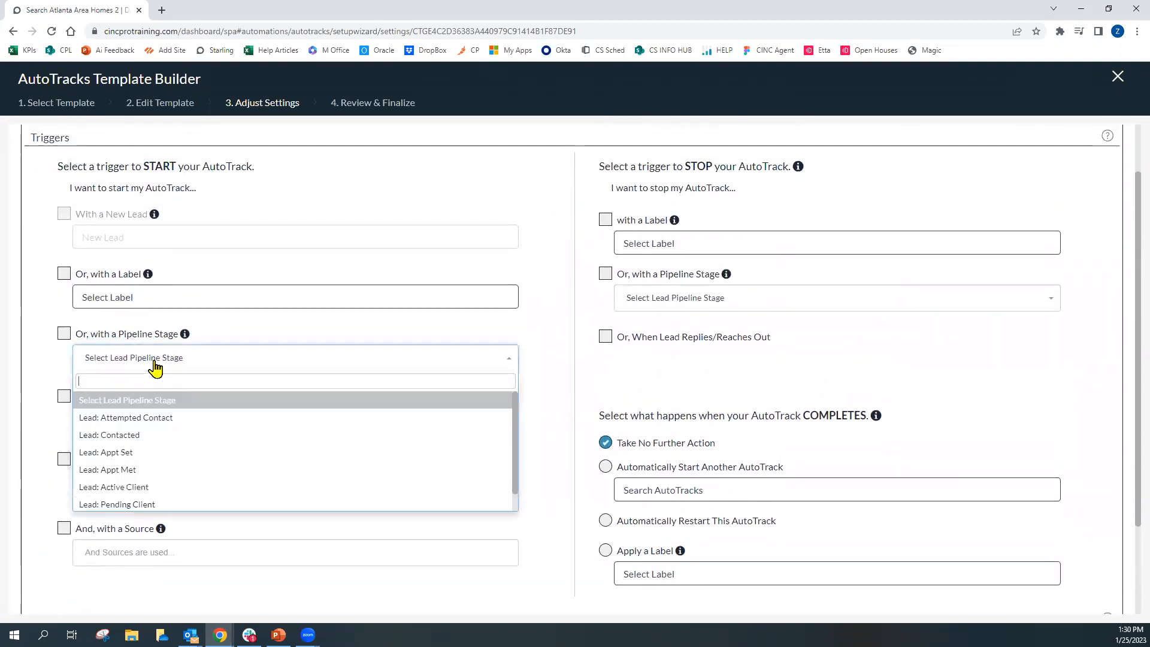
click(182, 429)
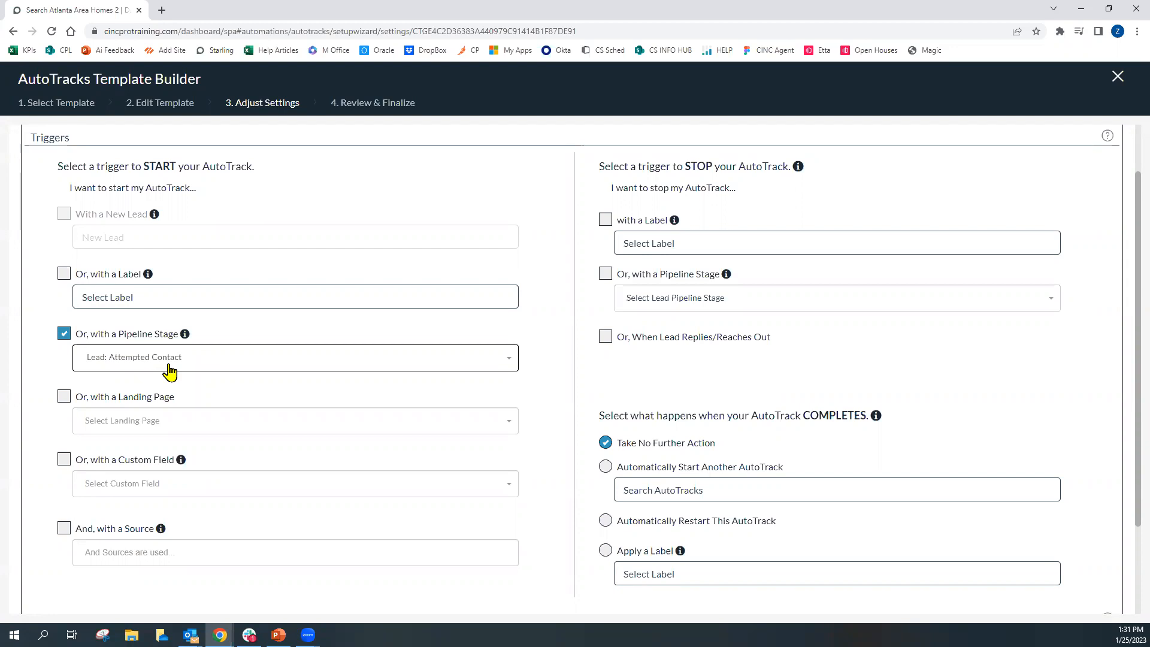
click(65, 334)
Allow team members to access the template and check the With a New Lead start trigger
scroll(43, 364, down, 2)
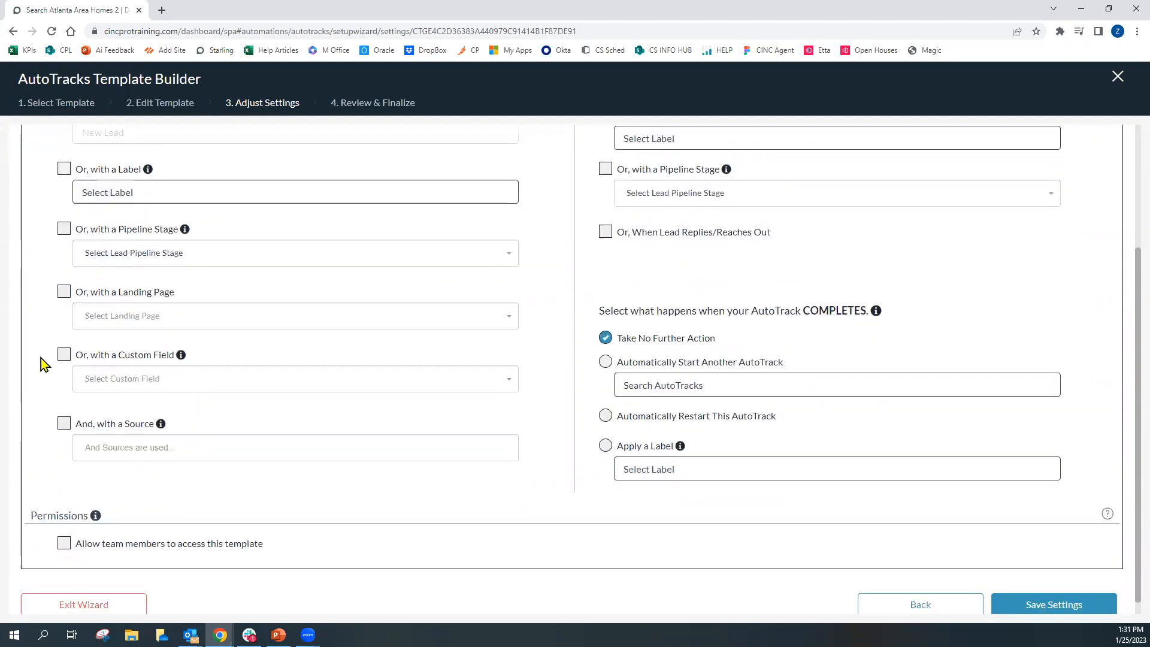
click(64, 543)
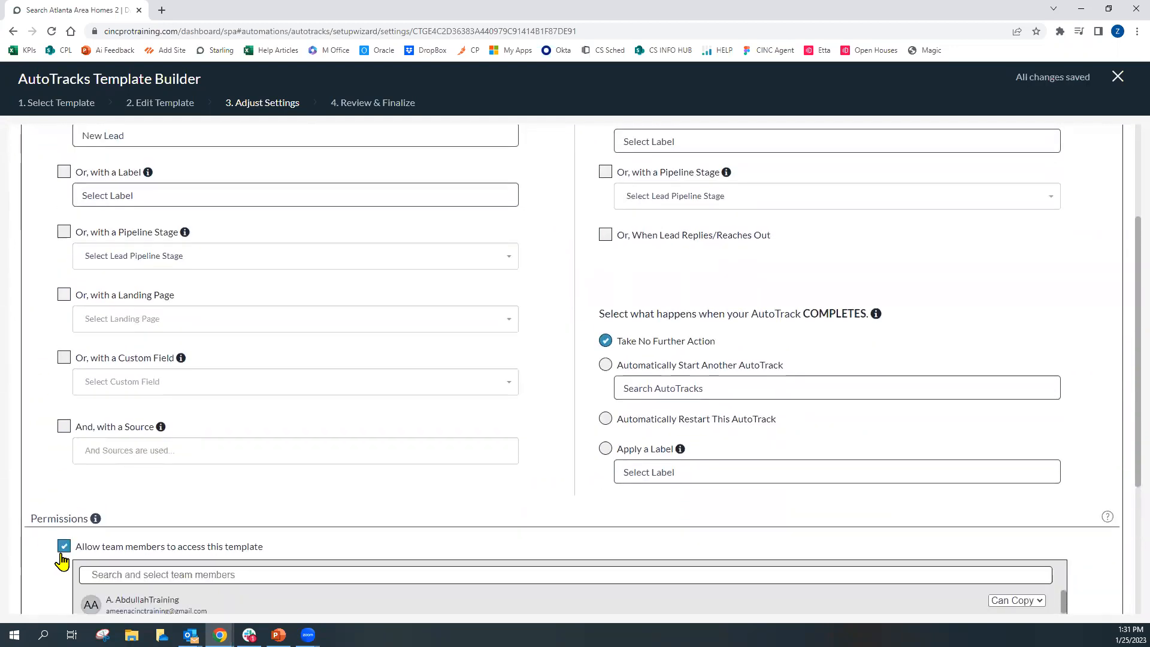
scroll(74, 480, up, 2)
click(65, 233)
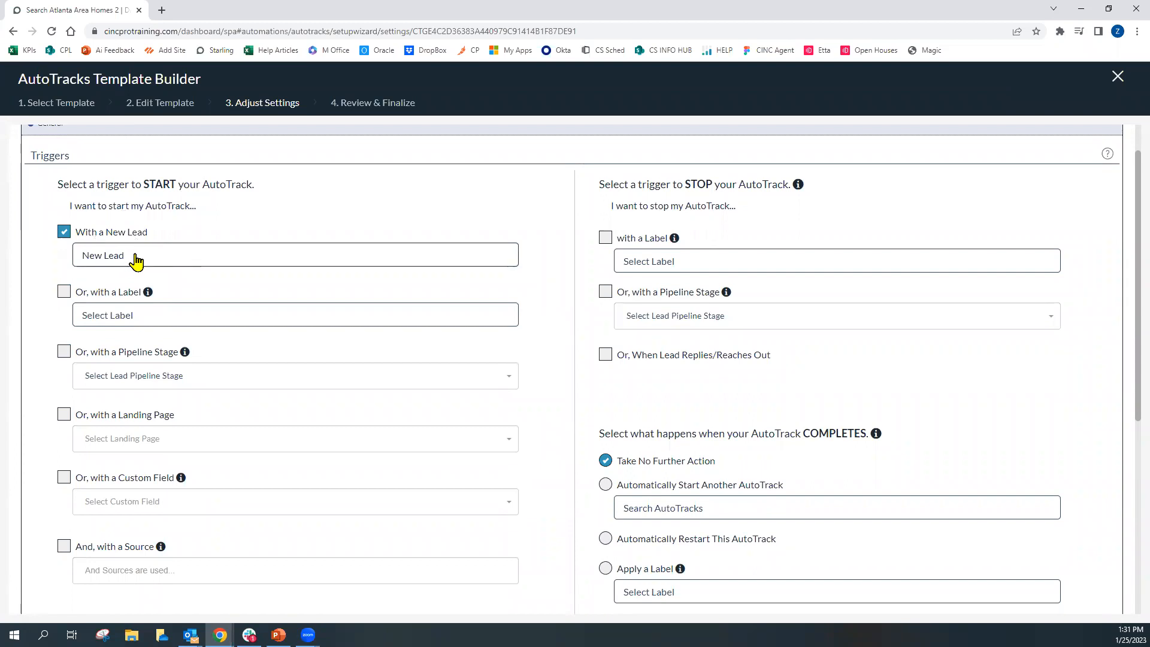
Set the stop trigger pipeline stage to Lead: Contacted
drag(599, 186, 790, 187)
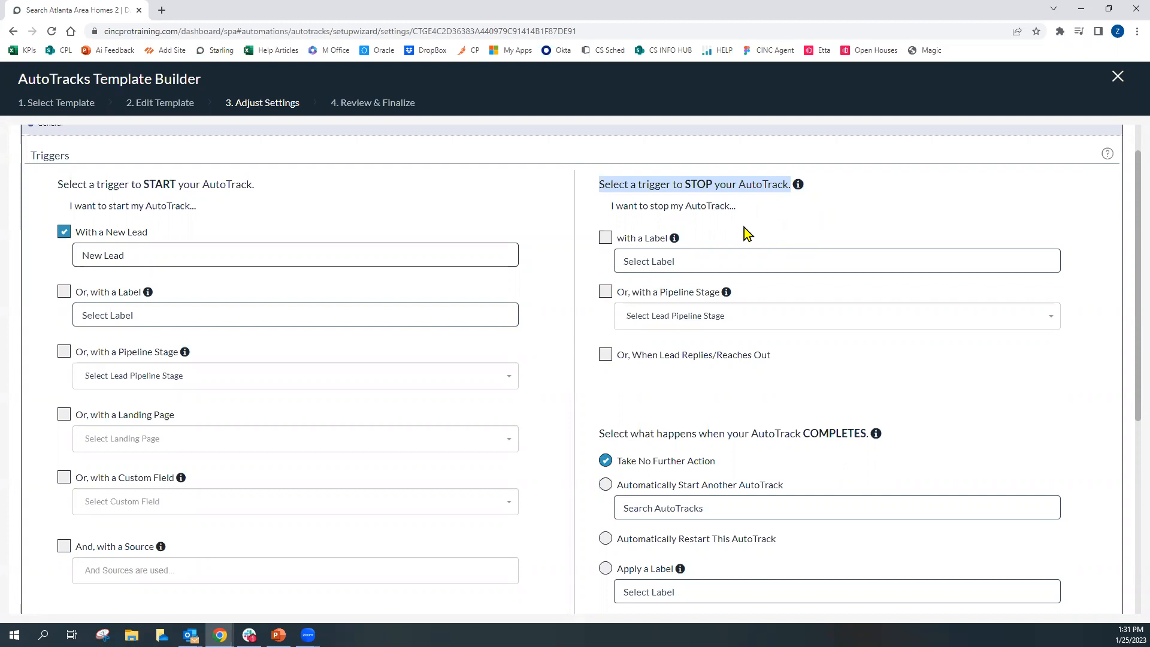
click(732, 326)
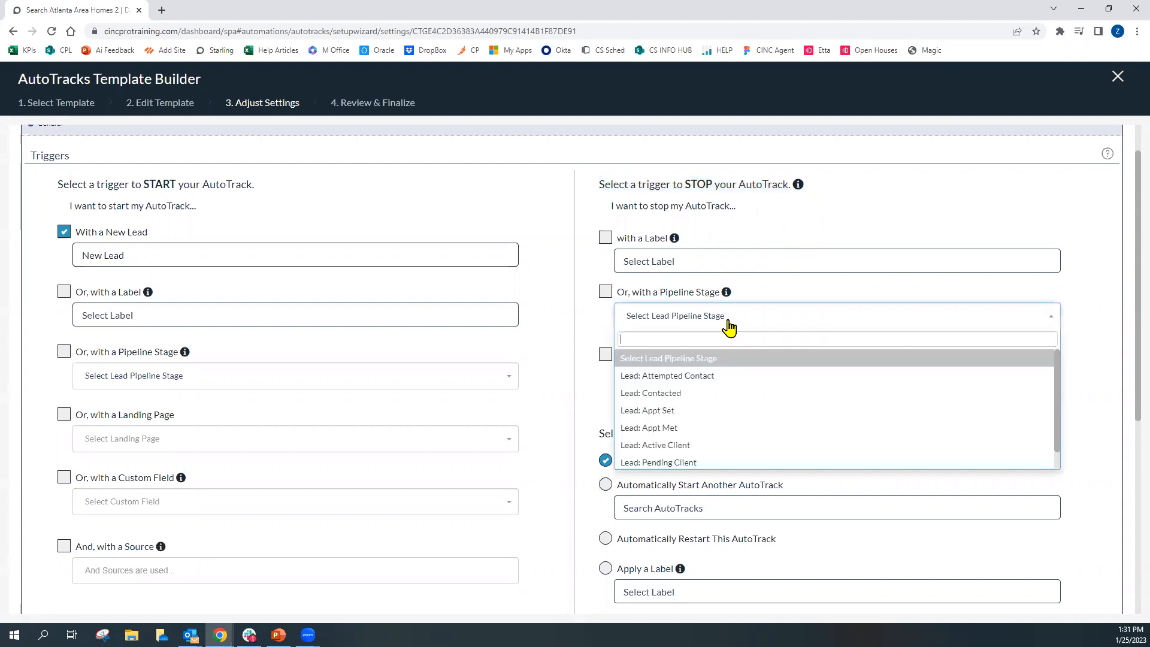
click(702, 393)
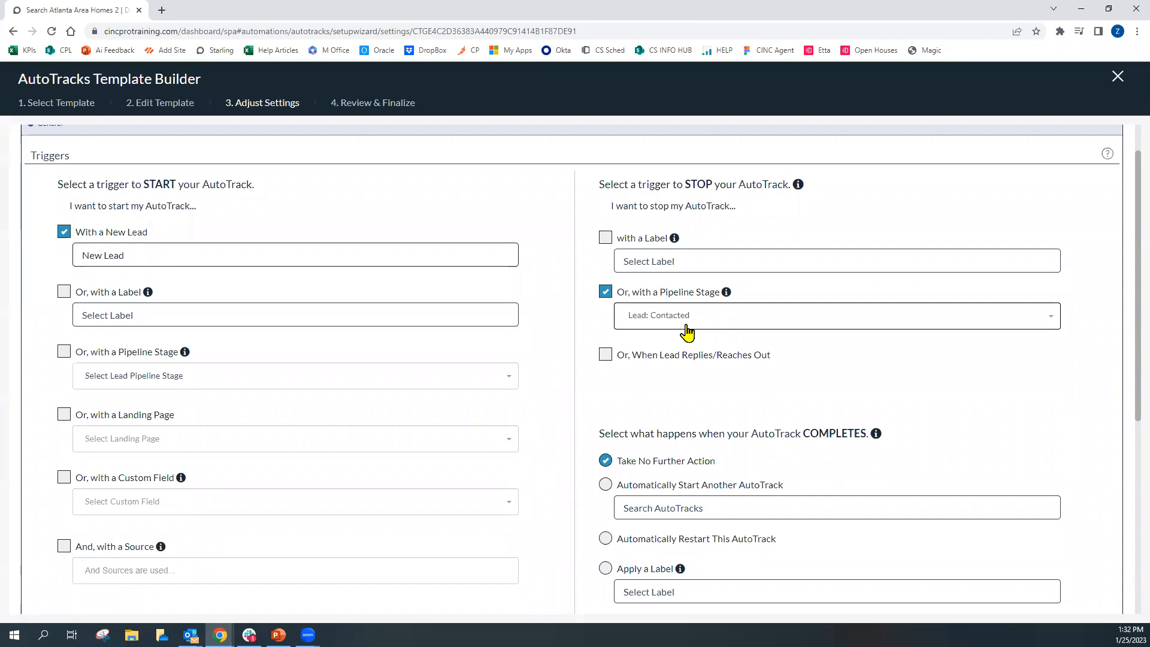
Enable the stop trigger for when the lead replies or reaches out
mouse_move(617, 366)
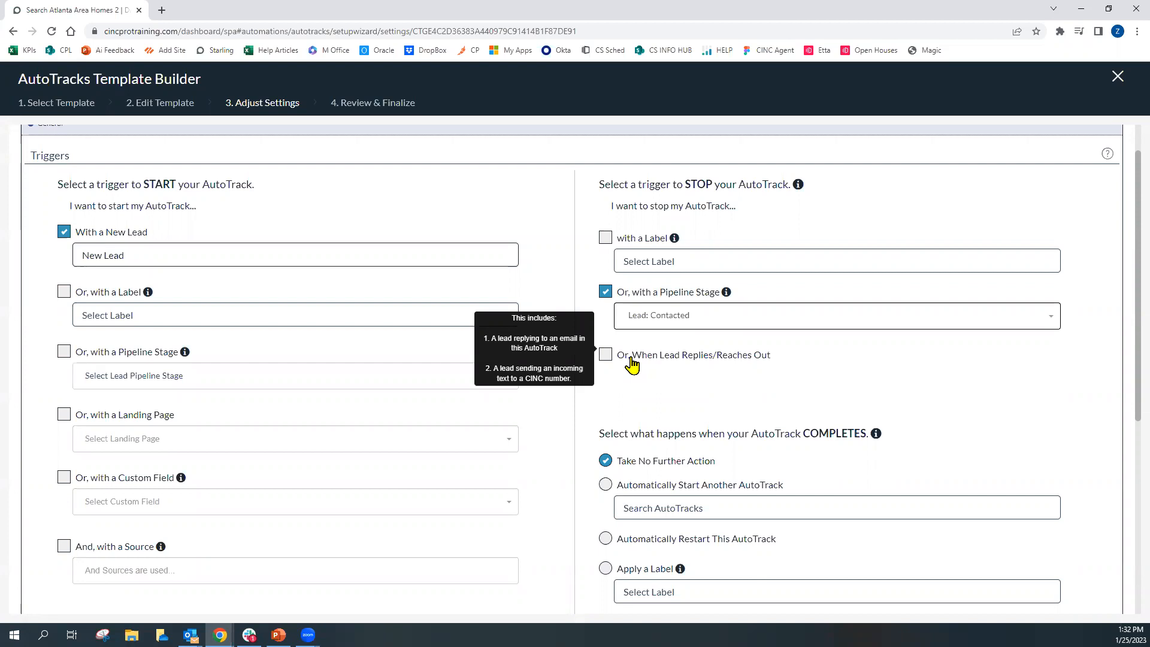
click(632, 363)
Apply the DO NOT CONTACT label as the stop trigger label
click(683, 265)
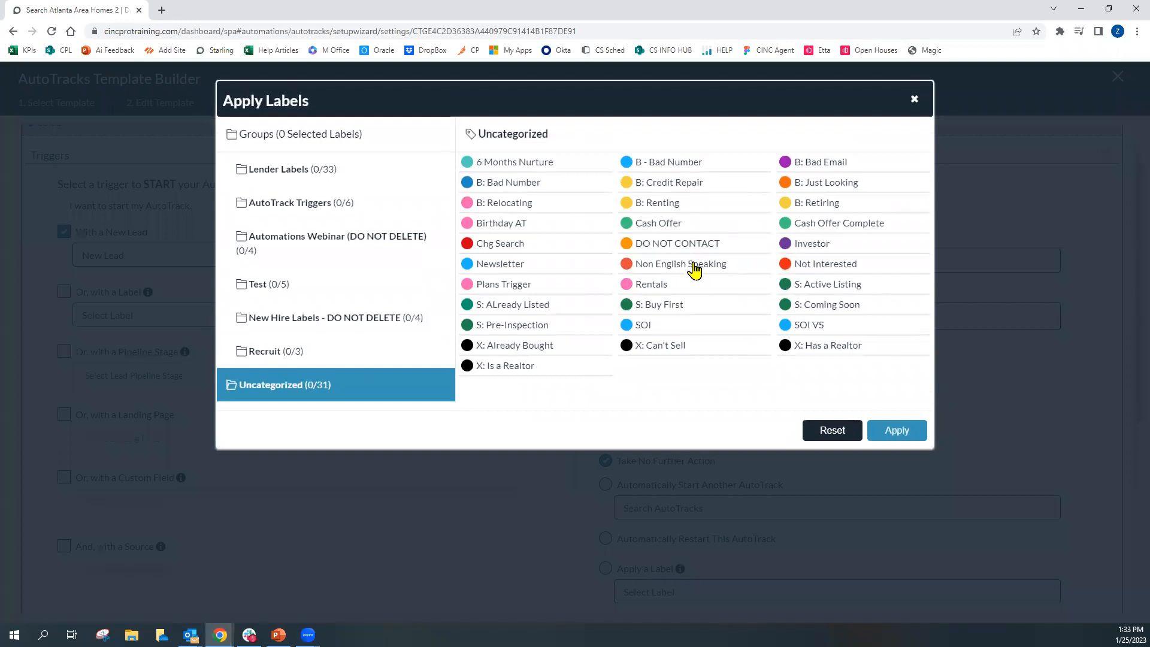
click(816, 271)
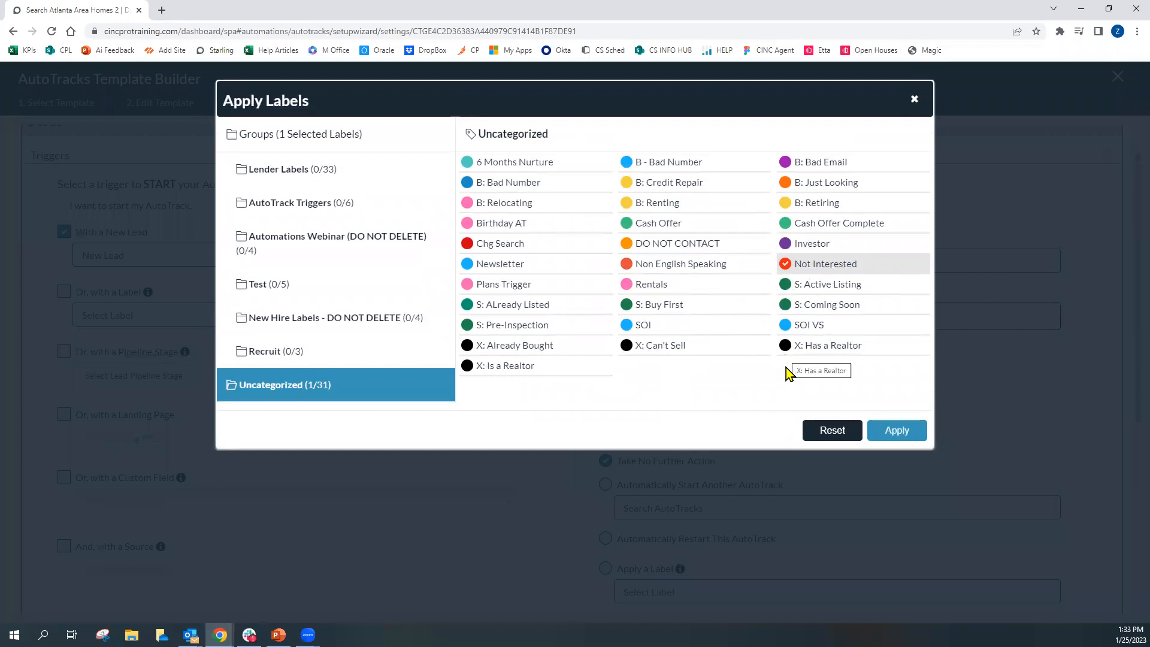
click(660, 247)
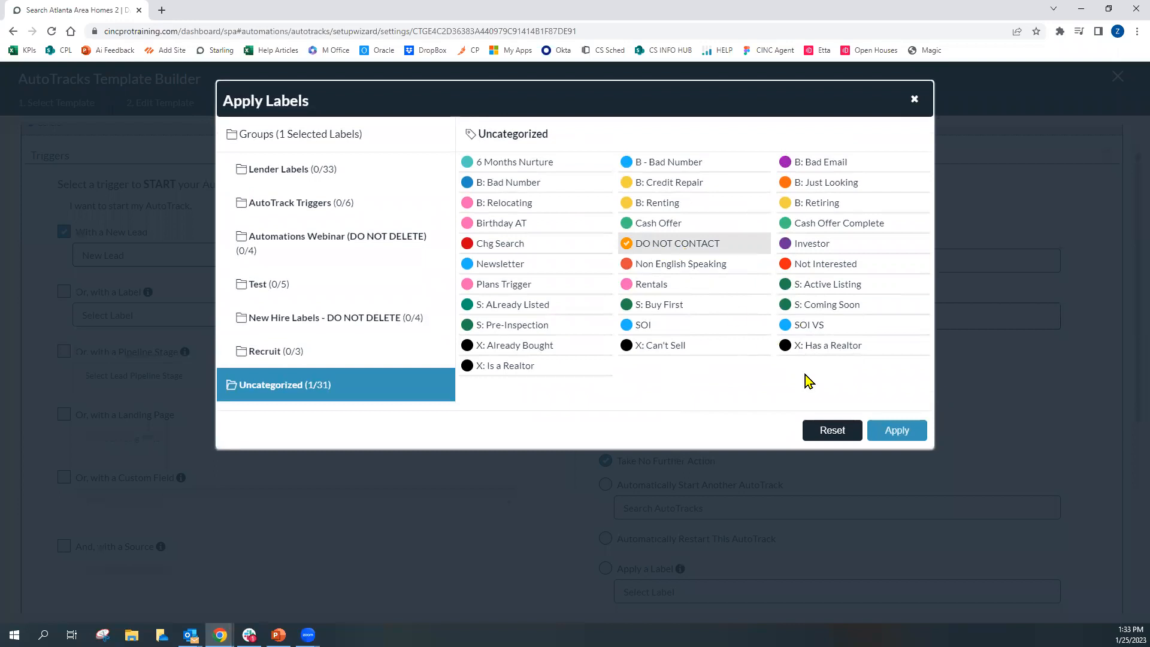
click(889, 441)
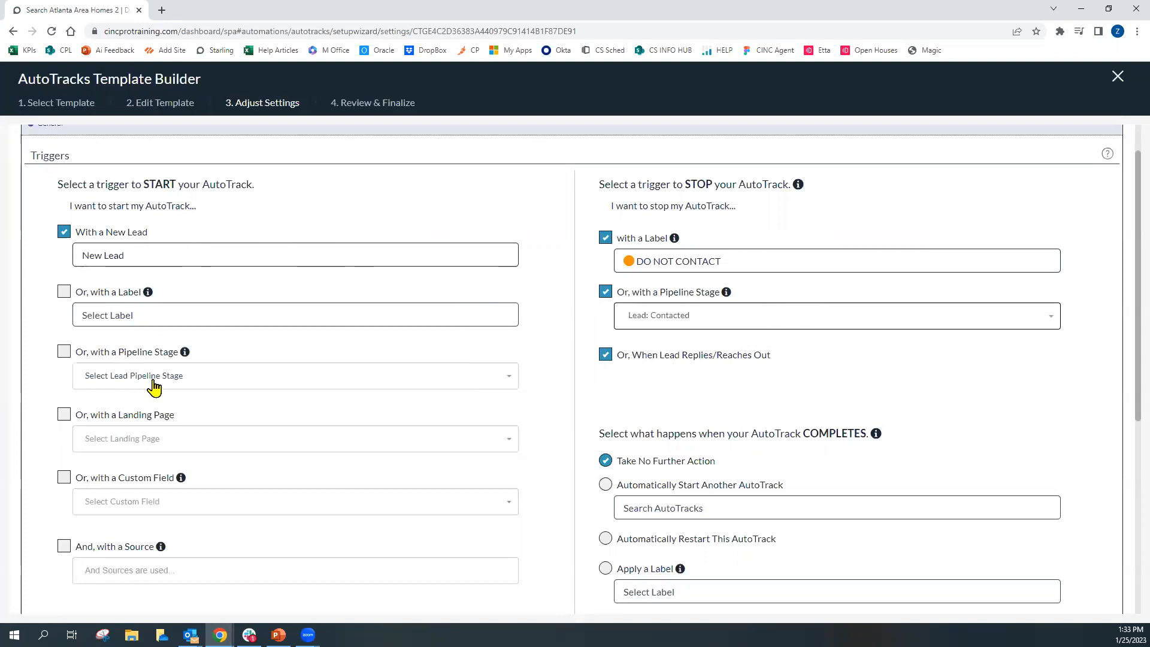
mouse_move(823, 358)
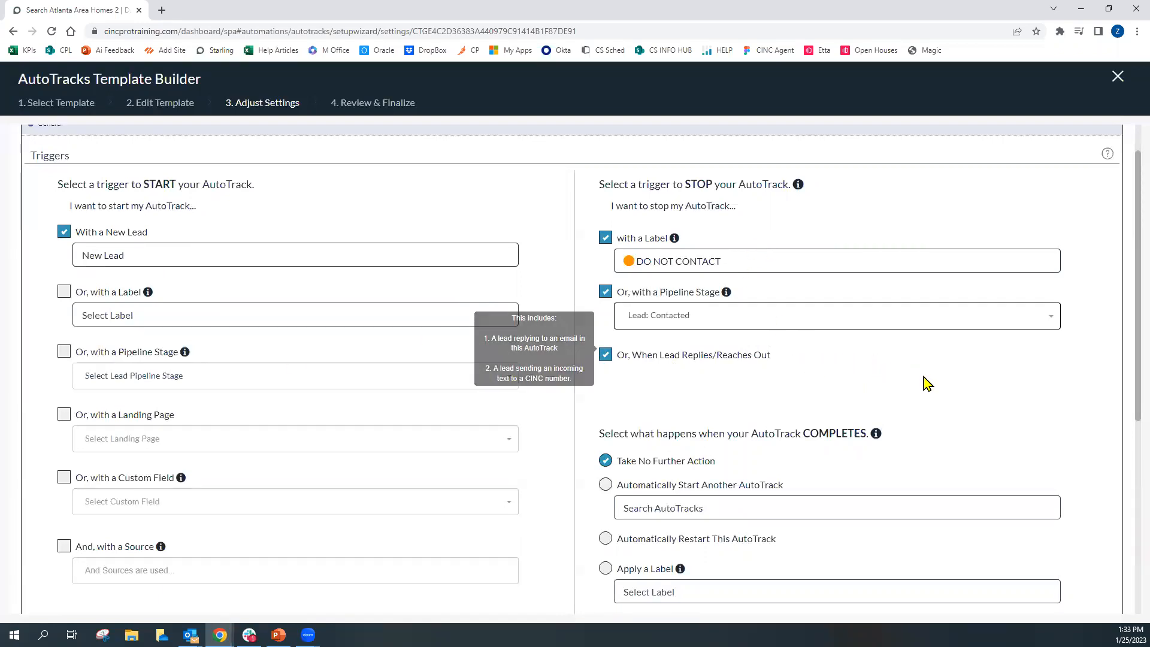
Set the completion action to automatically start the Zach's Buyer Nurture Uncontacted (Txt & Email) AutoTrack
scroll(941, 386, down, 1)
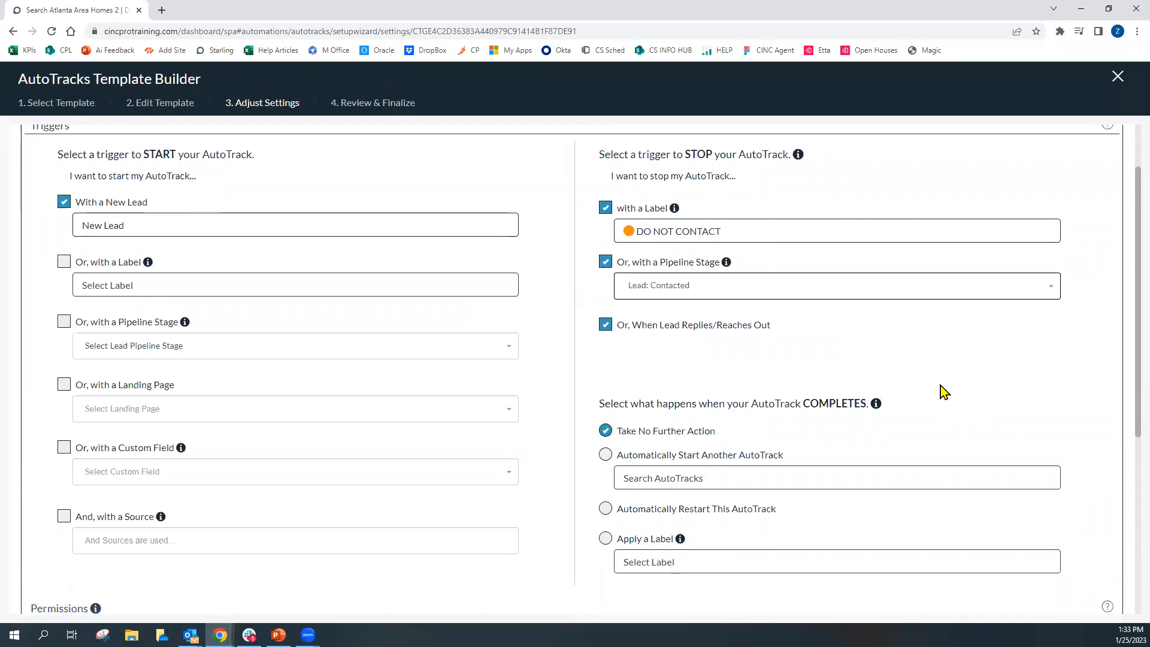
drag(598, 372, 866, 368)
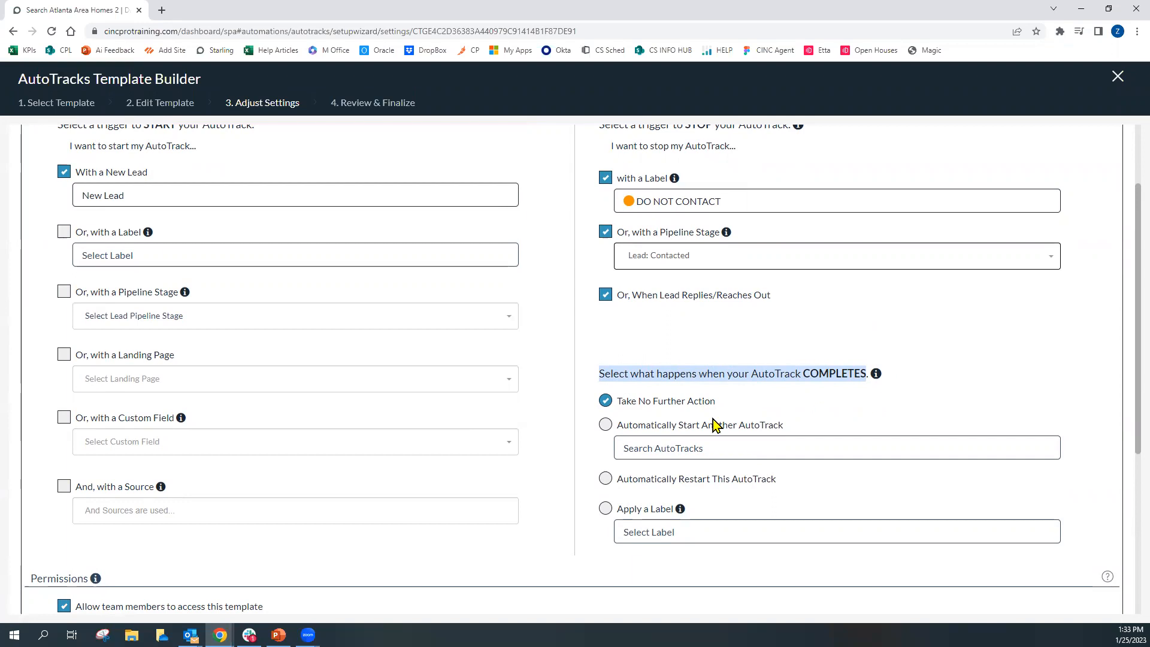
click(781, 390)
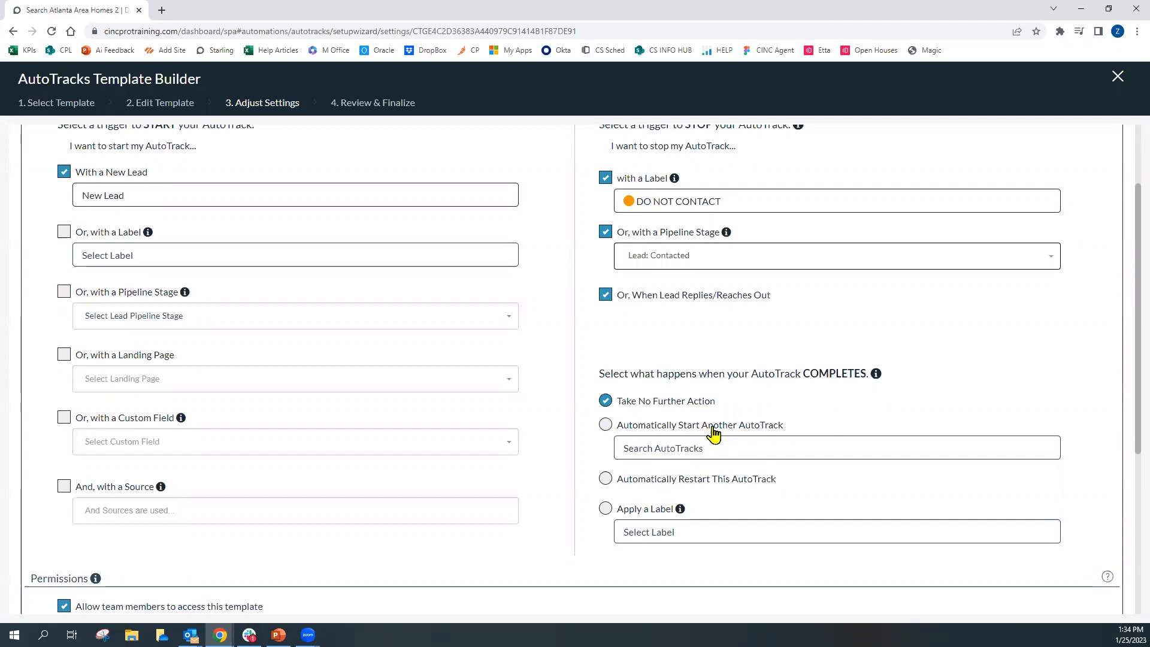
click(698, 449)
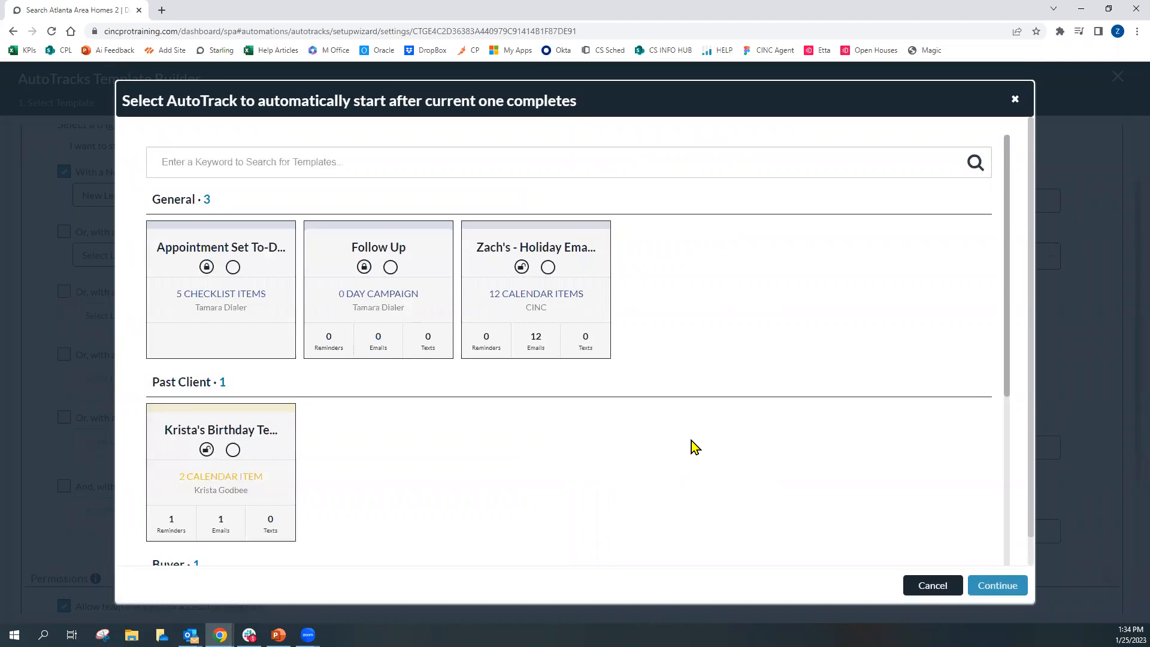
scroll(693, 422, down, 4)
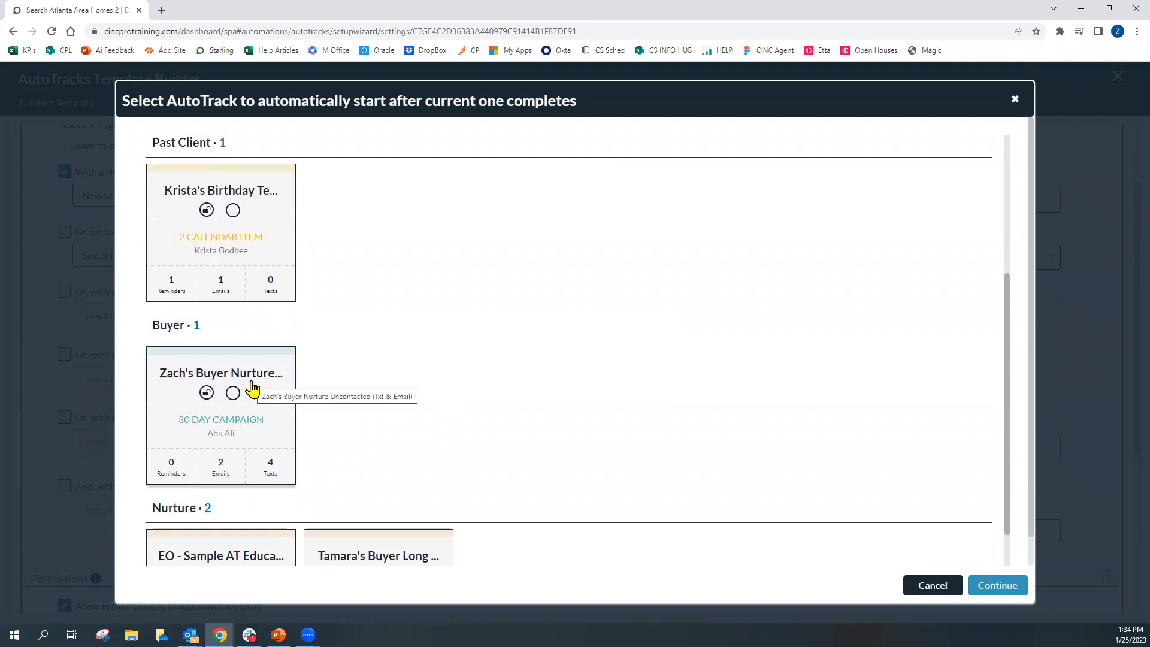
click(259, 384)
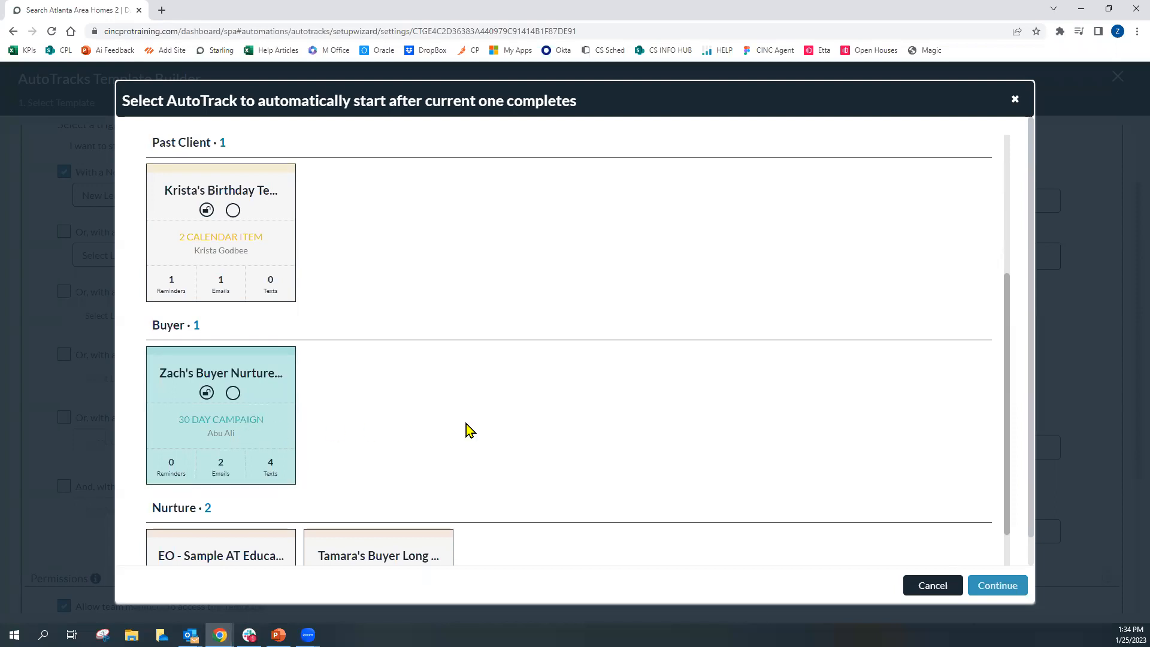
click(988, 587)
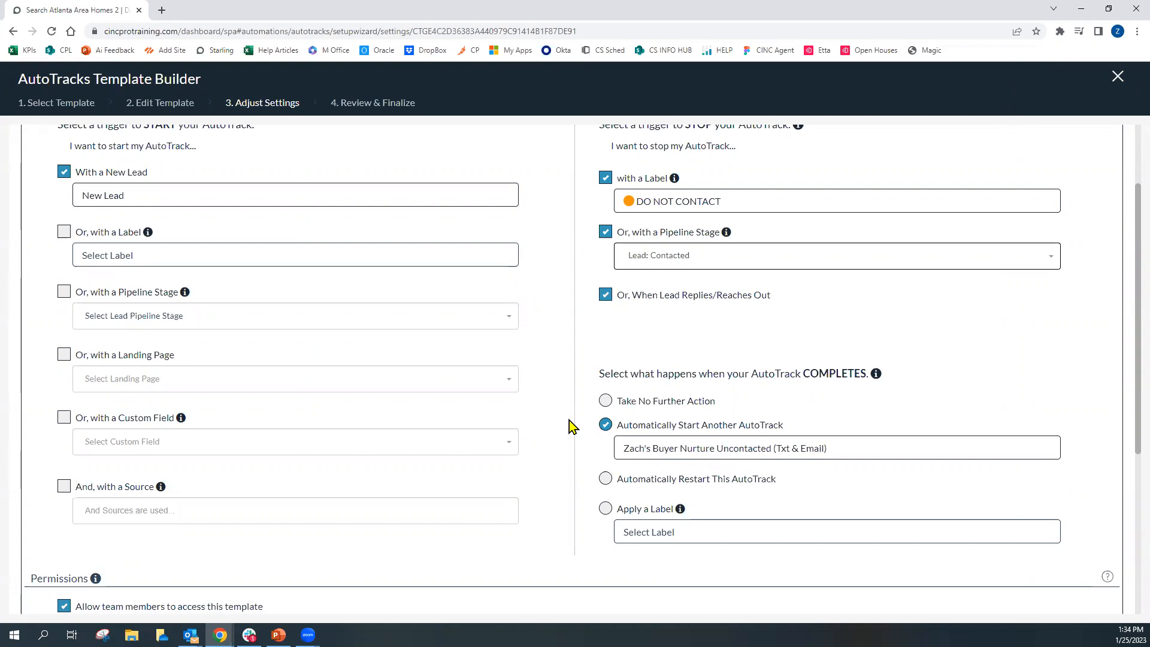
Look over the start, stop, completion and permission settings on the page
scroll(584, 426, down, 1)
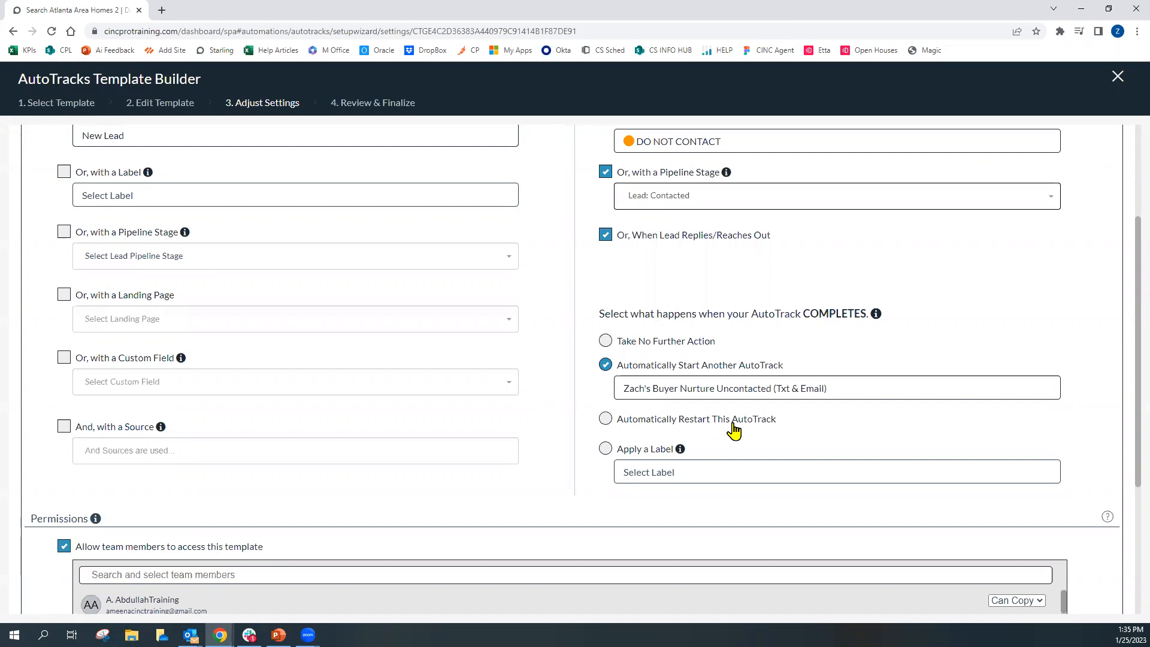
scroll(736, 419, up, 3)
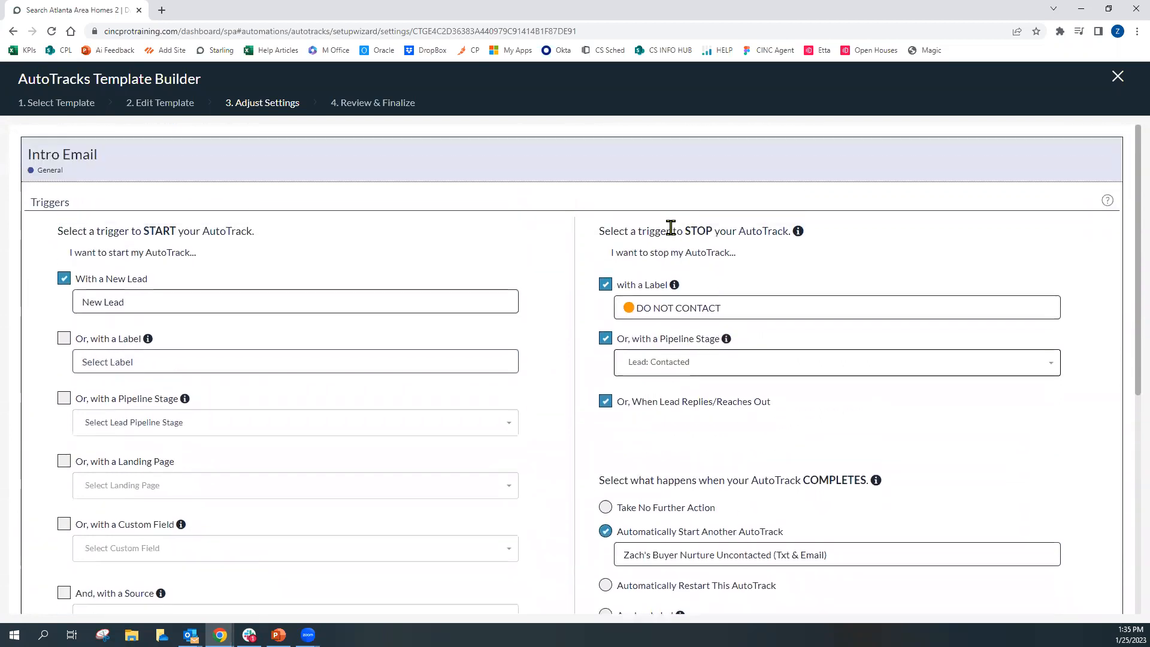
drag(639, 231, 729, 231)
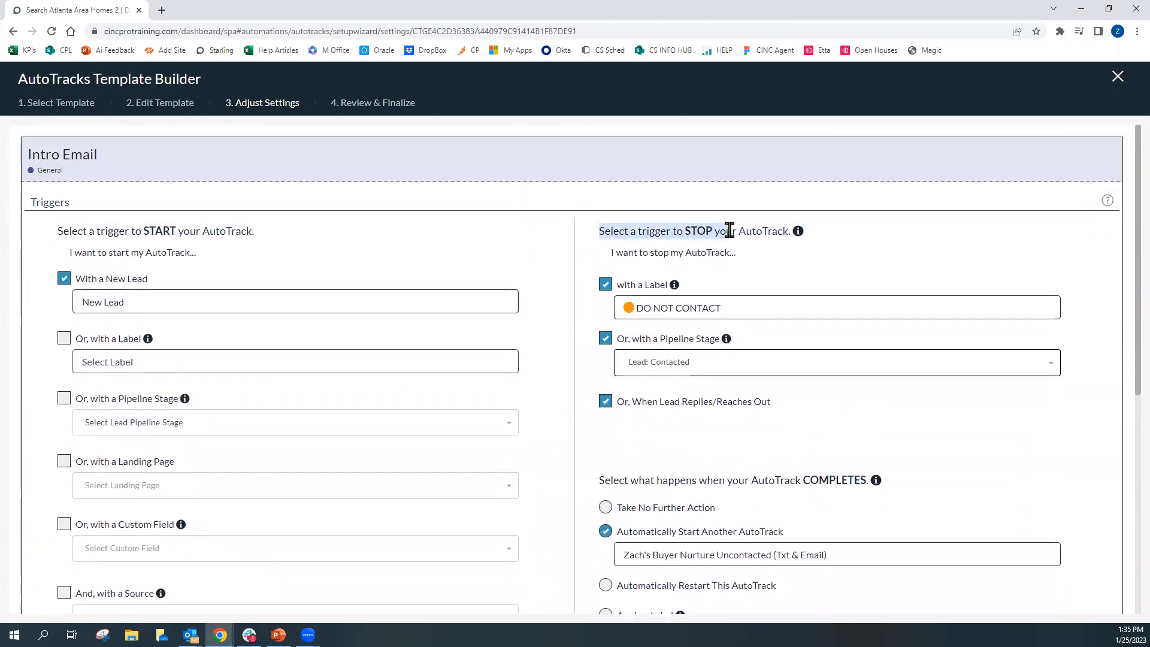
scroll(855, 362, down, 2)
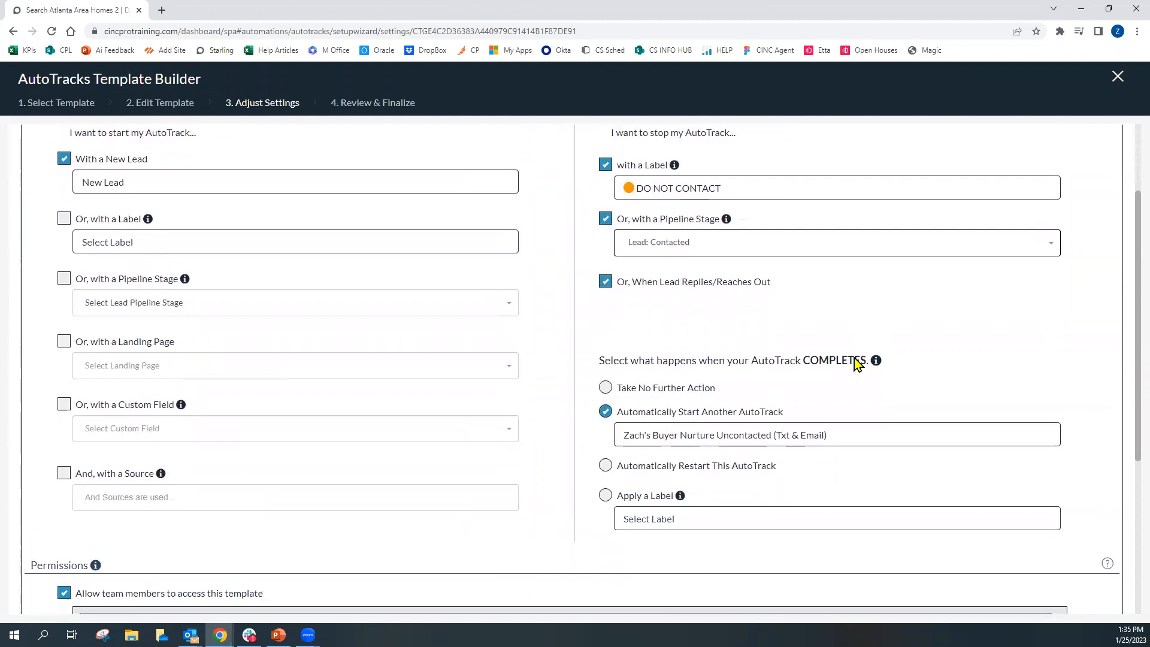
scroll(610, 486, down, 1)
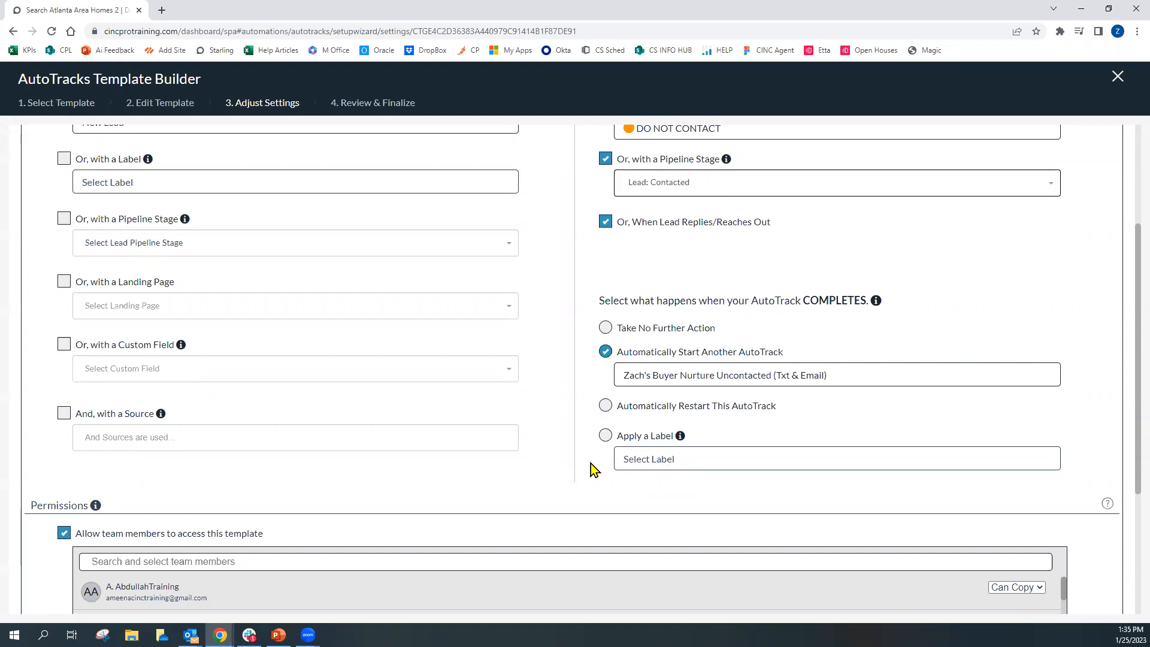
scroll(591, 463, down, 1)
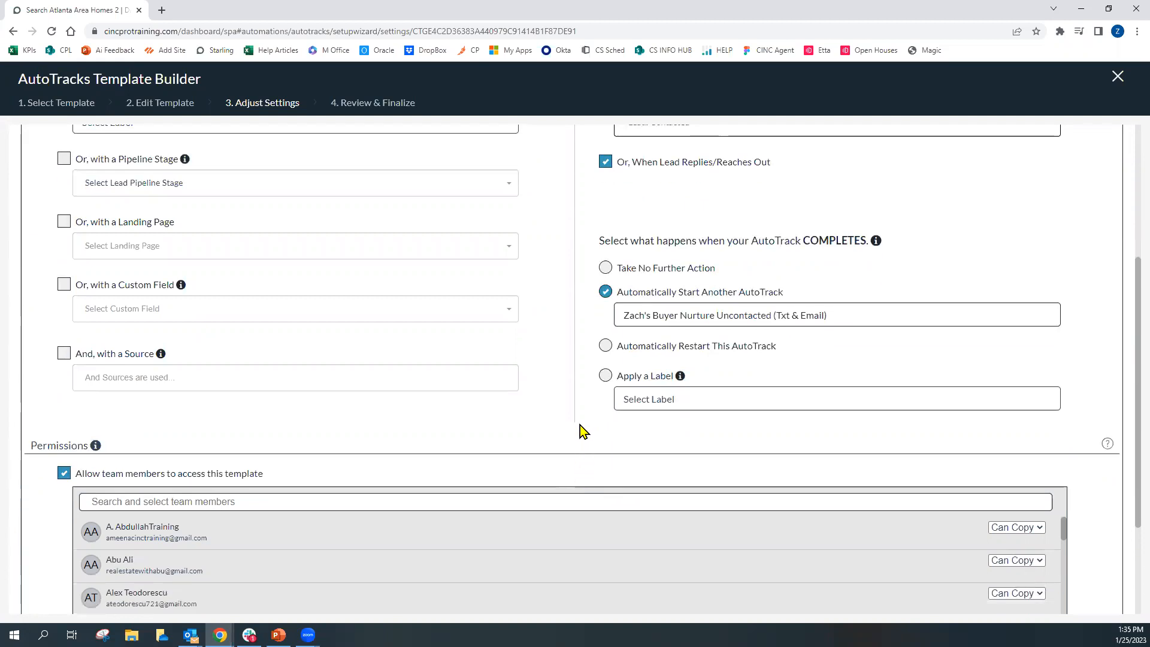
scroll(579, 383, down, 2)
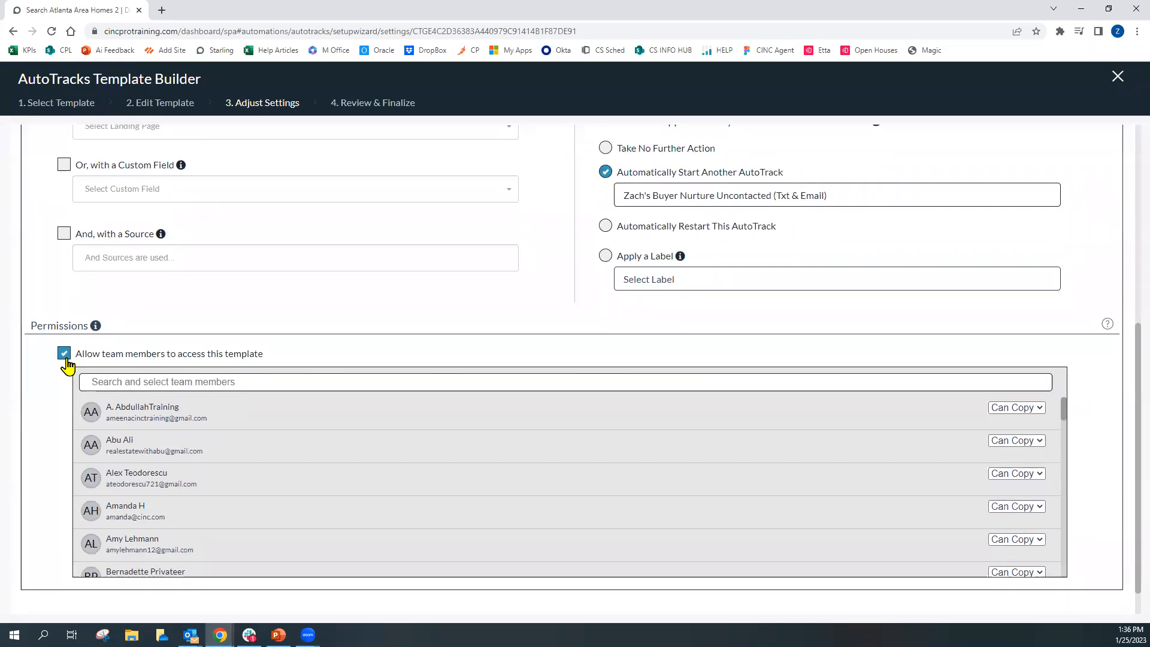
scroll(67, 363, up, 3)
scroll(67, 323, up, 2)
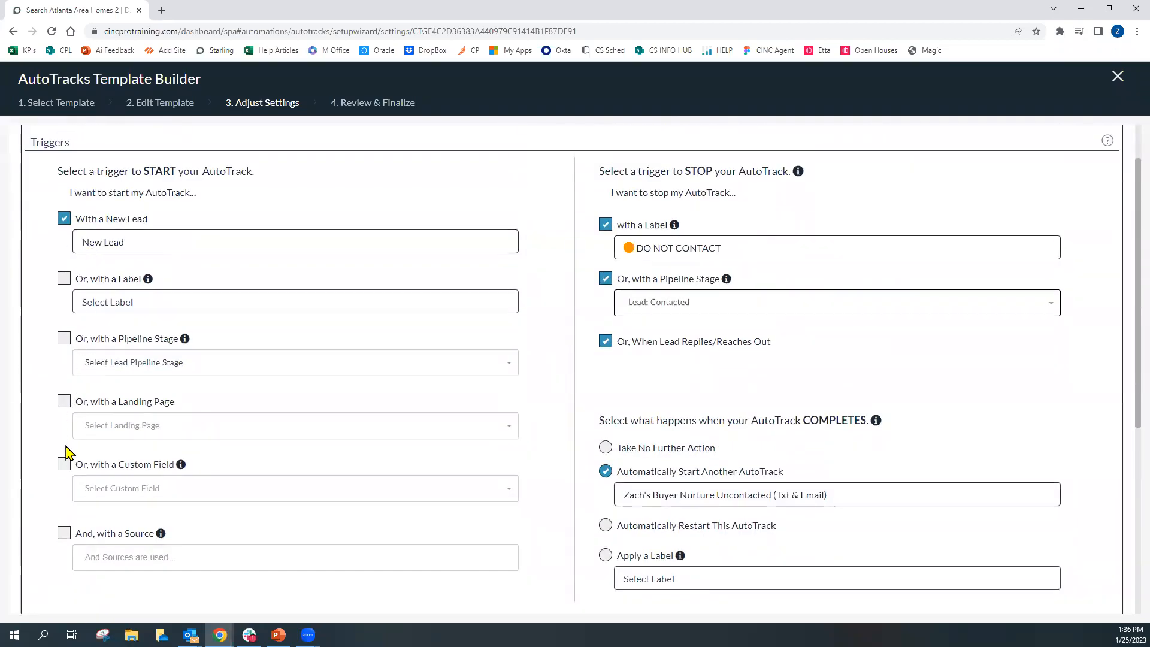
scroll(33, 434, down, 6)
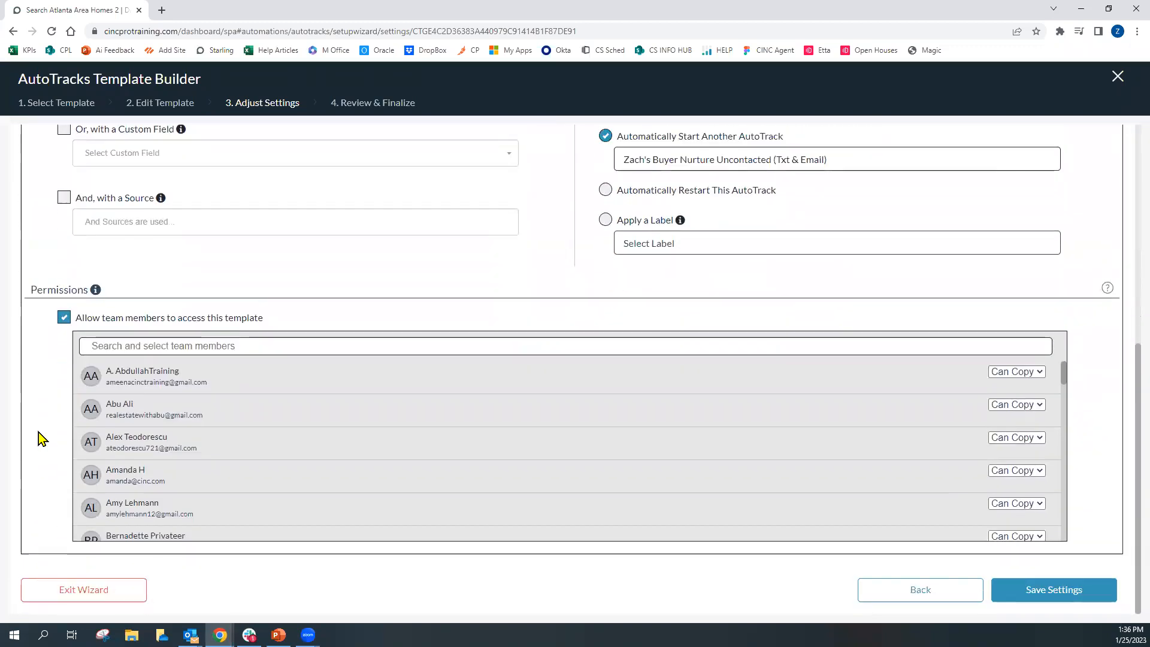
Open the first team member's permission options, keep Can Copy, and save the settings
click(1037, 374)
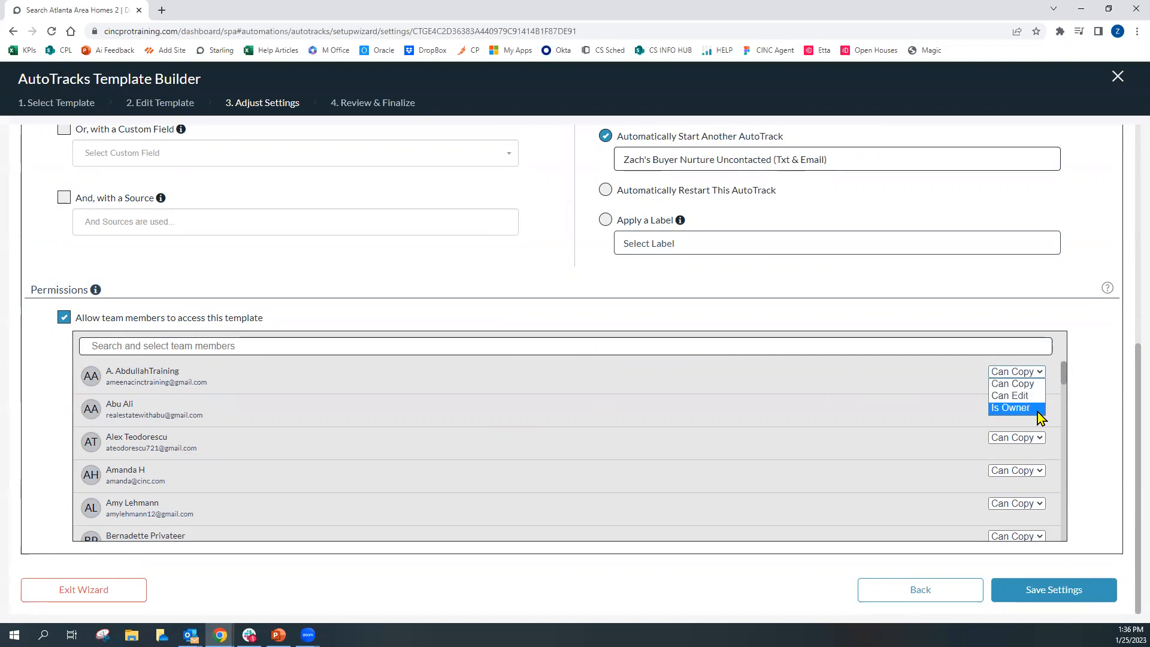
click(1038, 382)
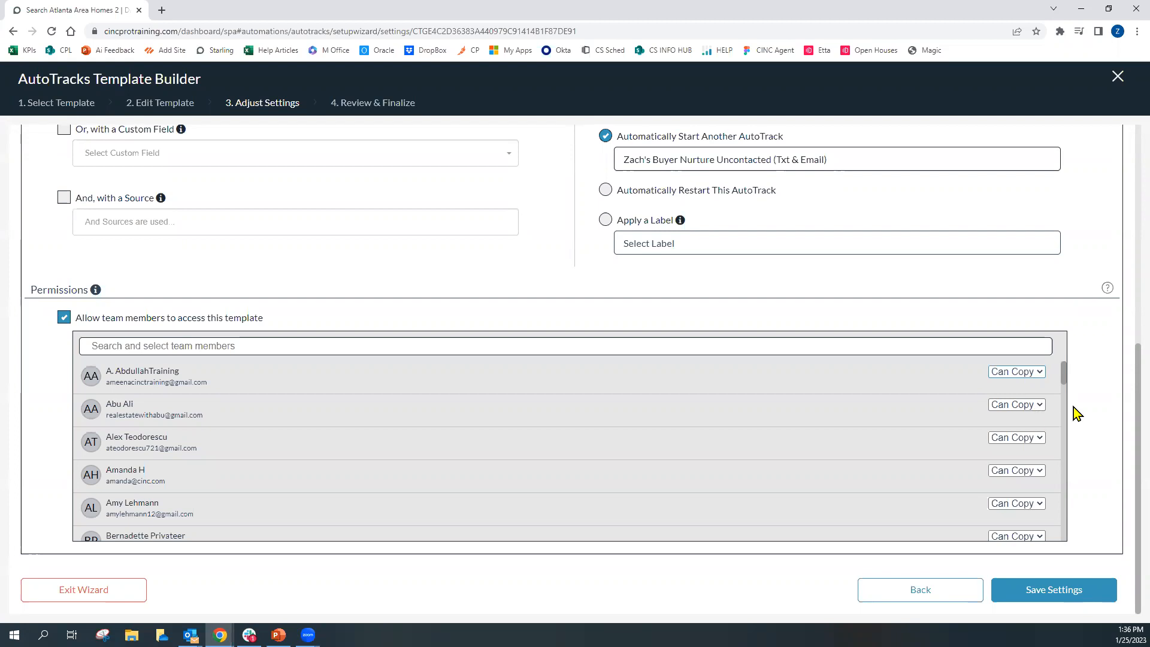
scroll(1082, 412, up, 5)
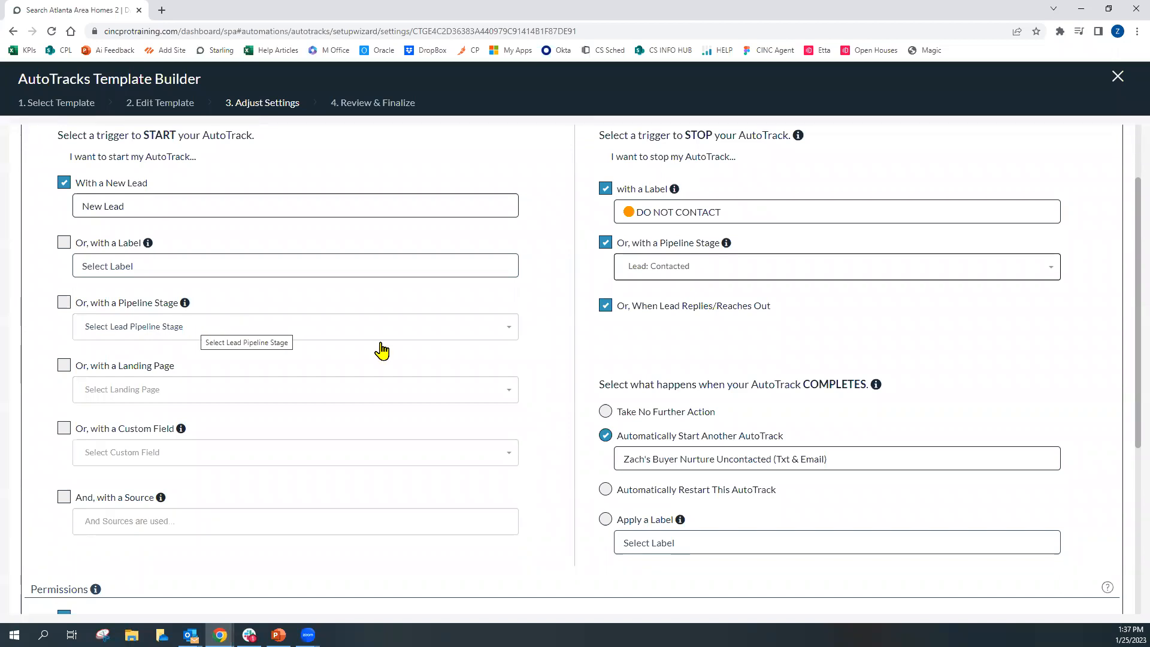
scroll(1078, 425, down, 4)
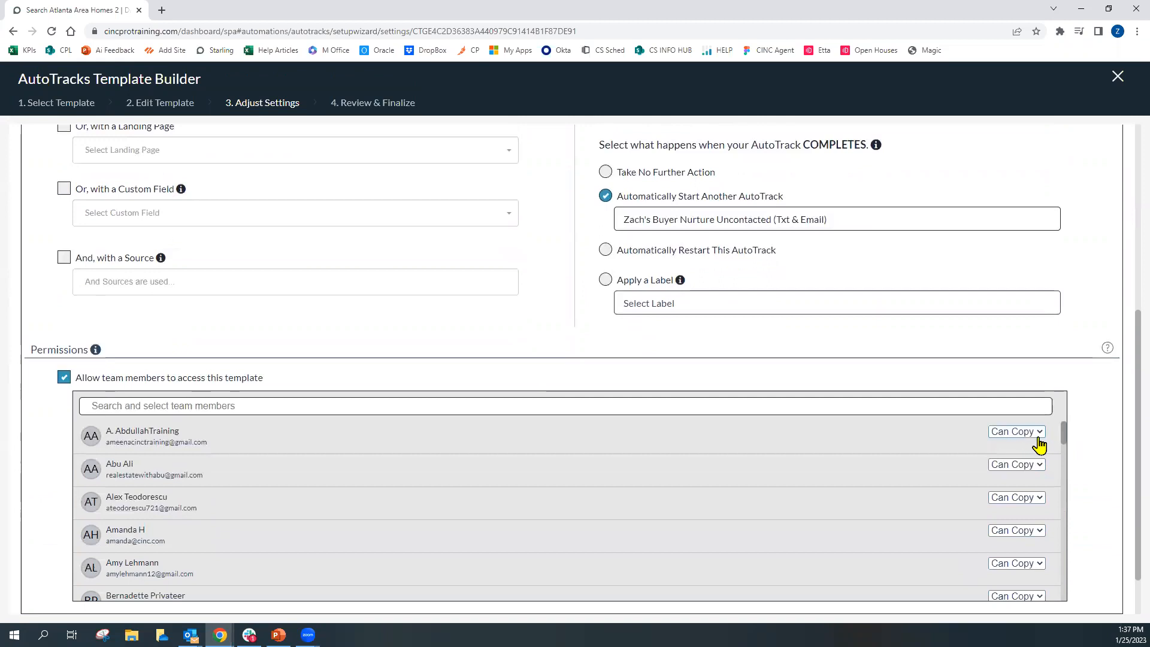
scroll(1098, 445, down, 1)
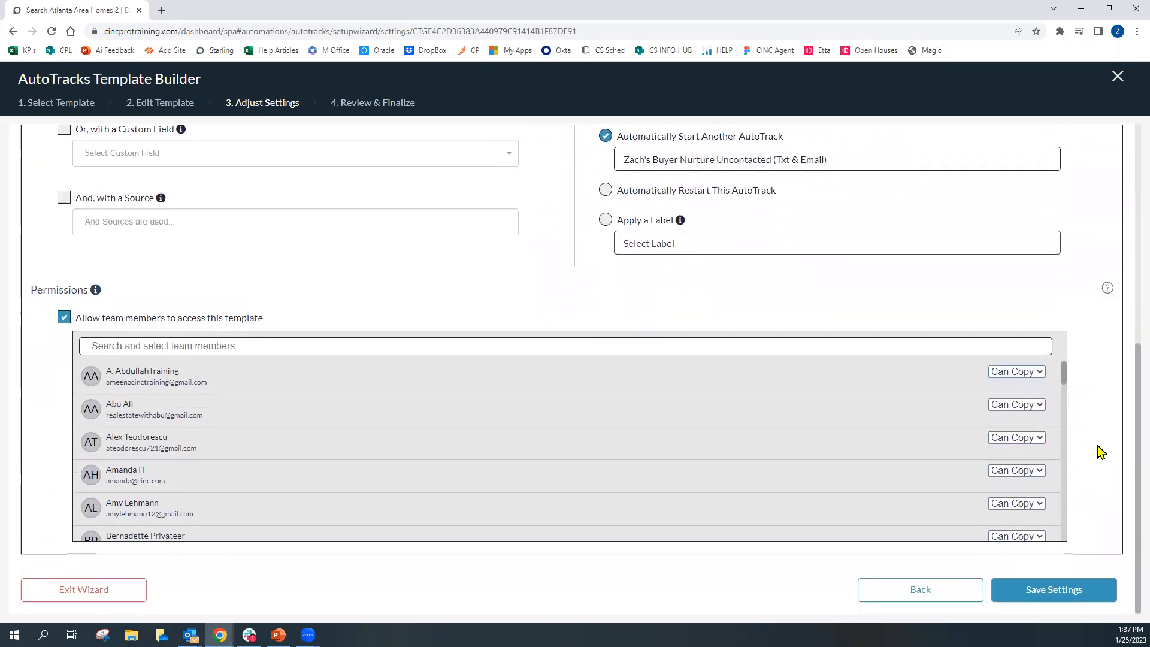
click(1074, 606)
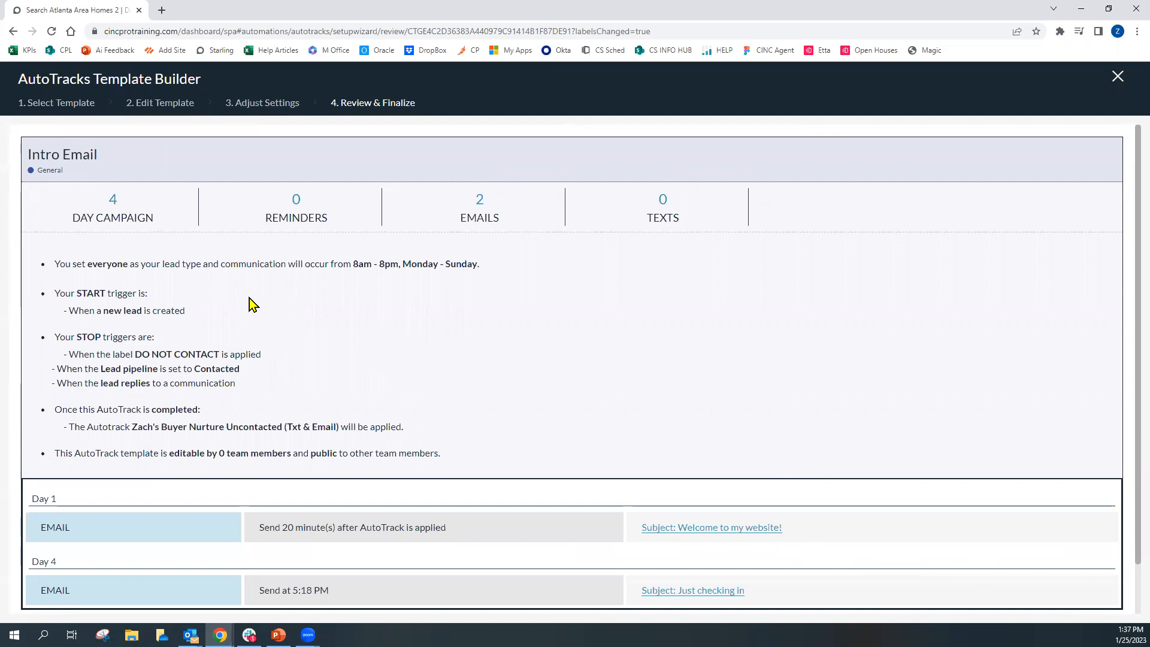
Examine the review summary of lead type, schedule, start and stop triggers, completion action and permissions
drag(85, 264, 202, 262)
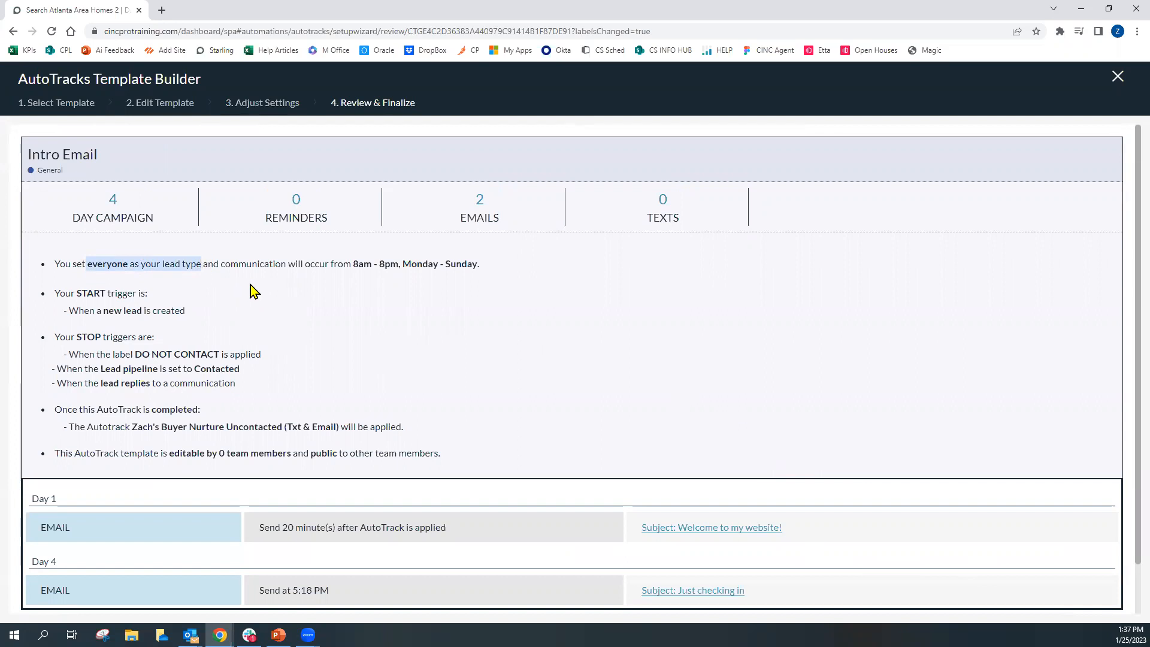
drag(354, 264, 483, 275)
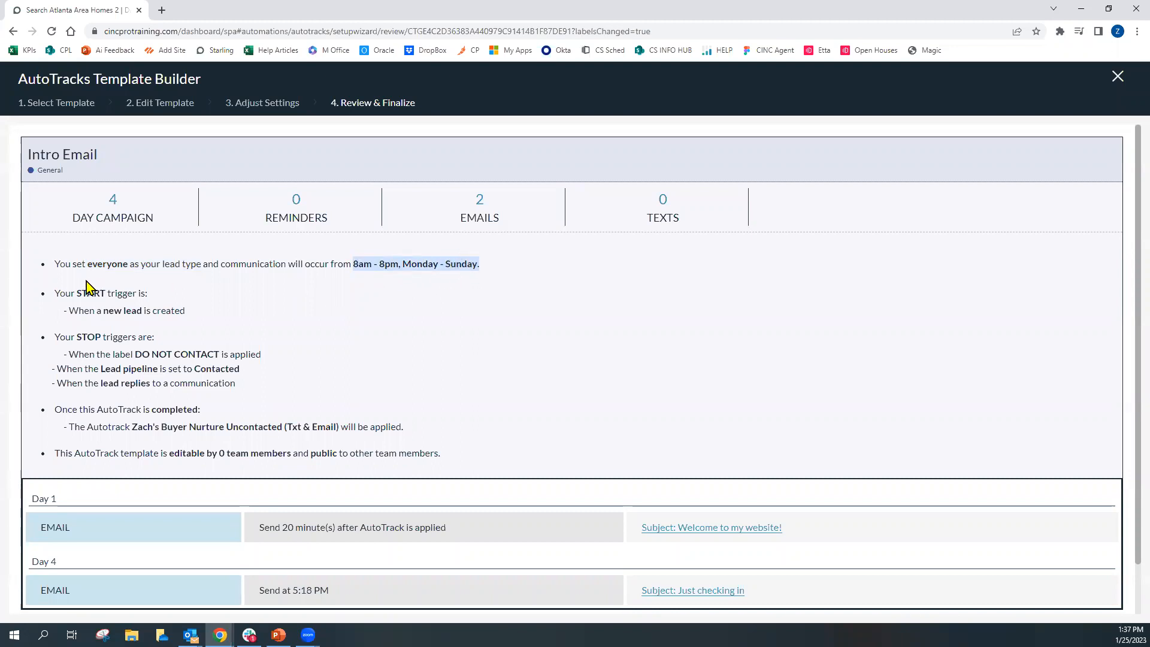
drag(75, 293, 189, 315)
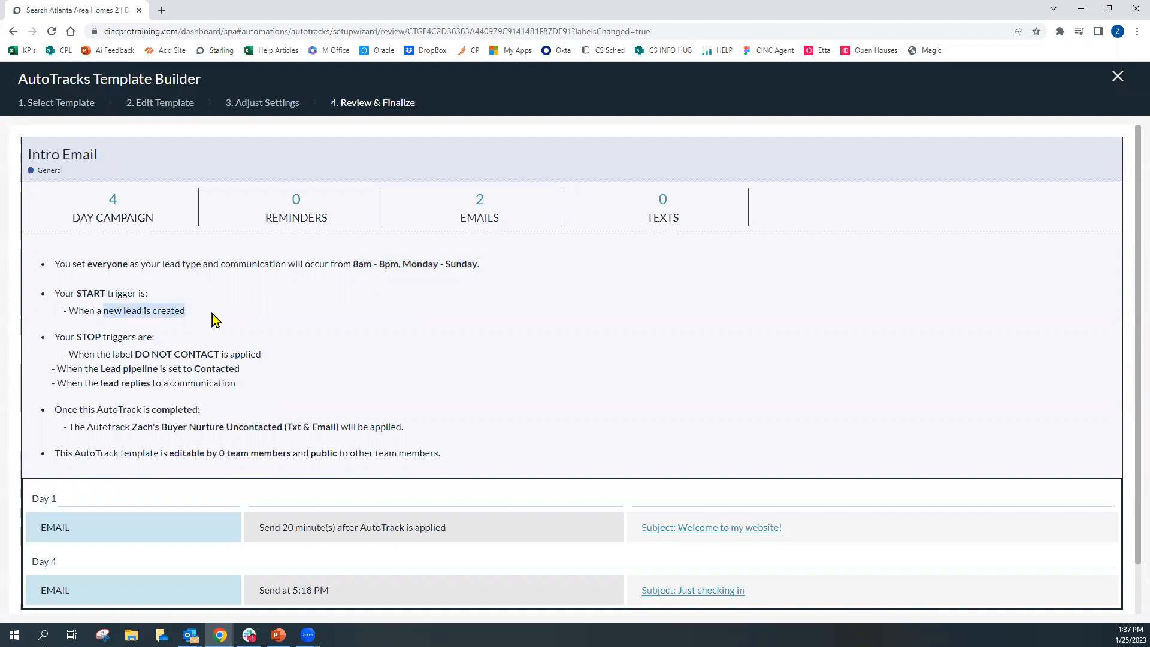
drag(71, 336, 218, 354)
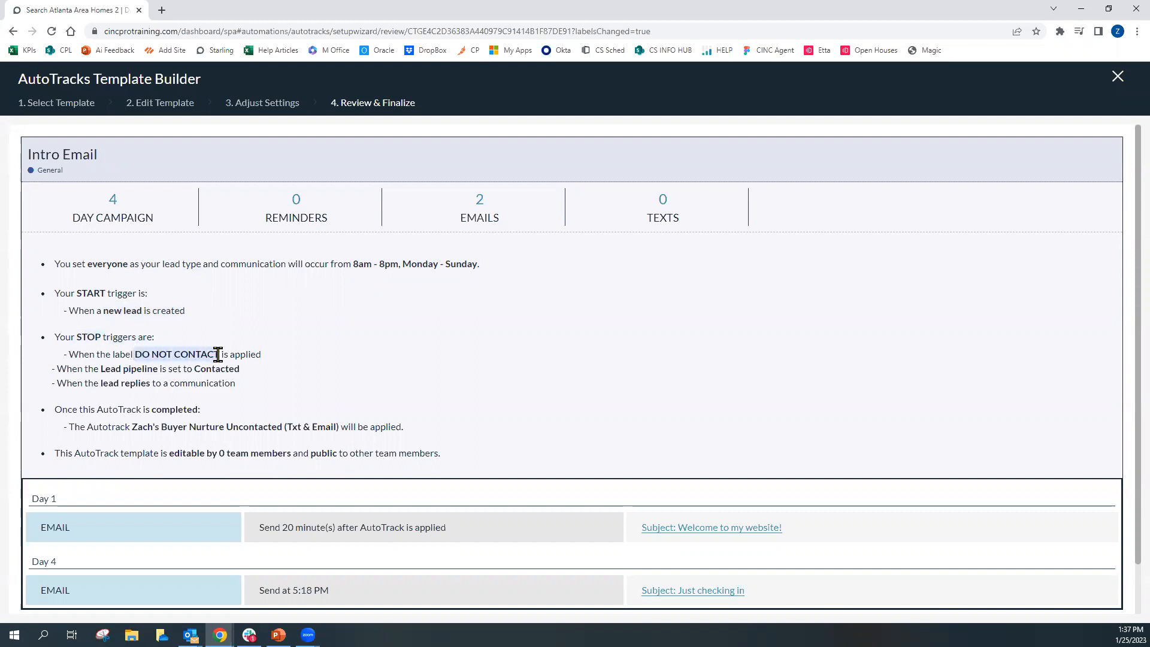
drag(101, 368, 242, 370)
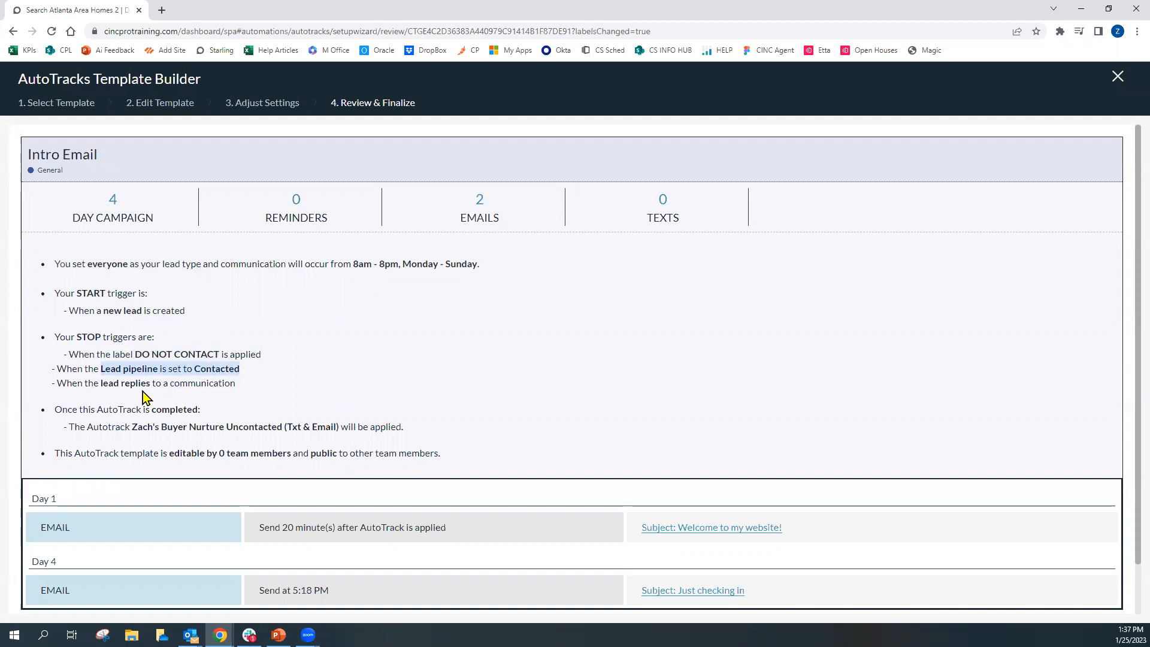
drag(100, 384, 258, 393)
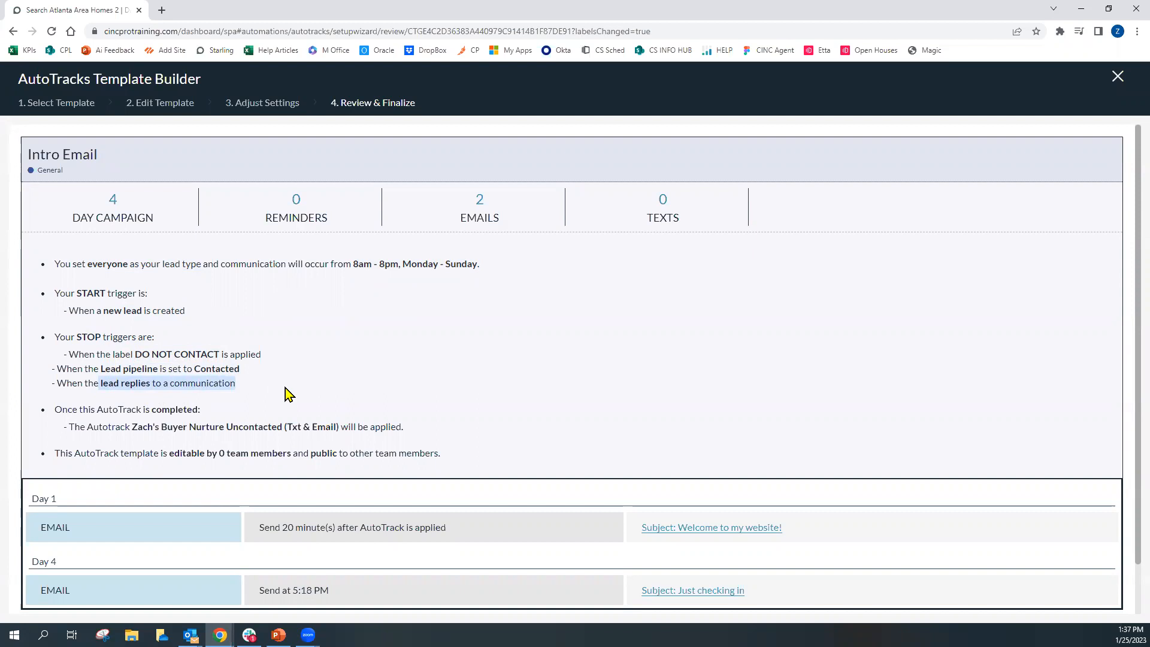
drag(61, 411, 203, 415)
drag(131, 427, 339, 429)
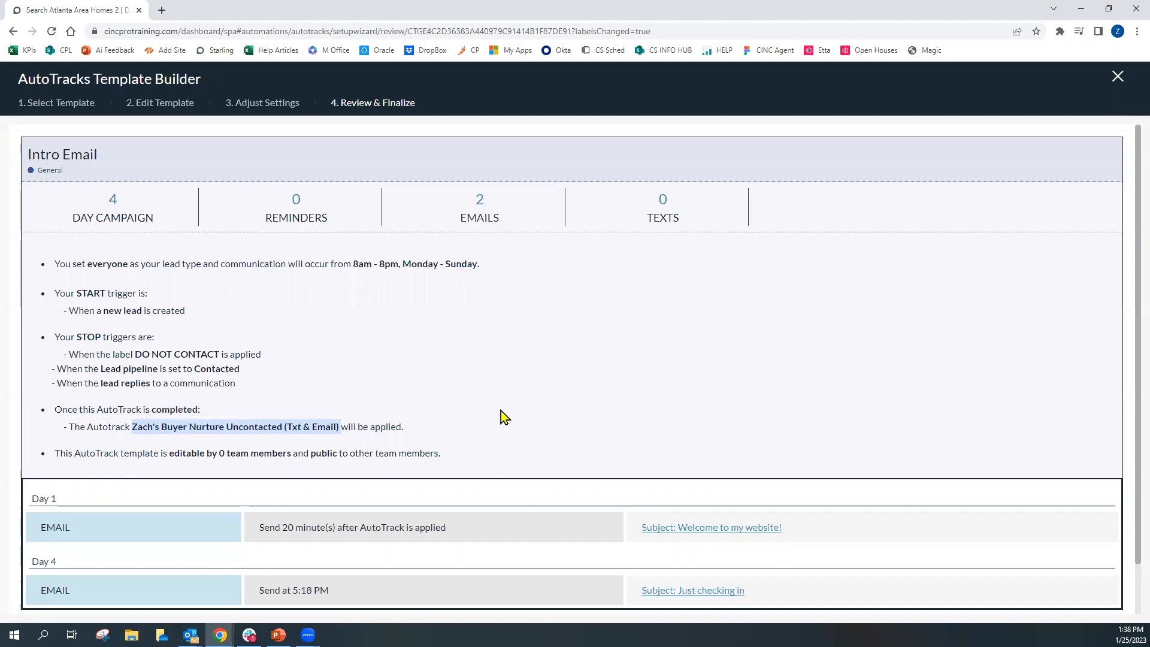
drag(166, 454, 339, 454)
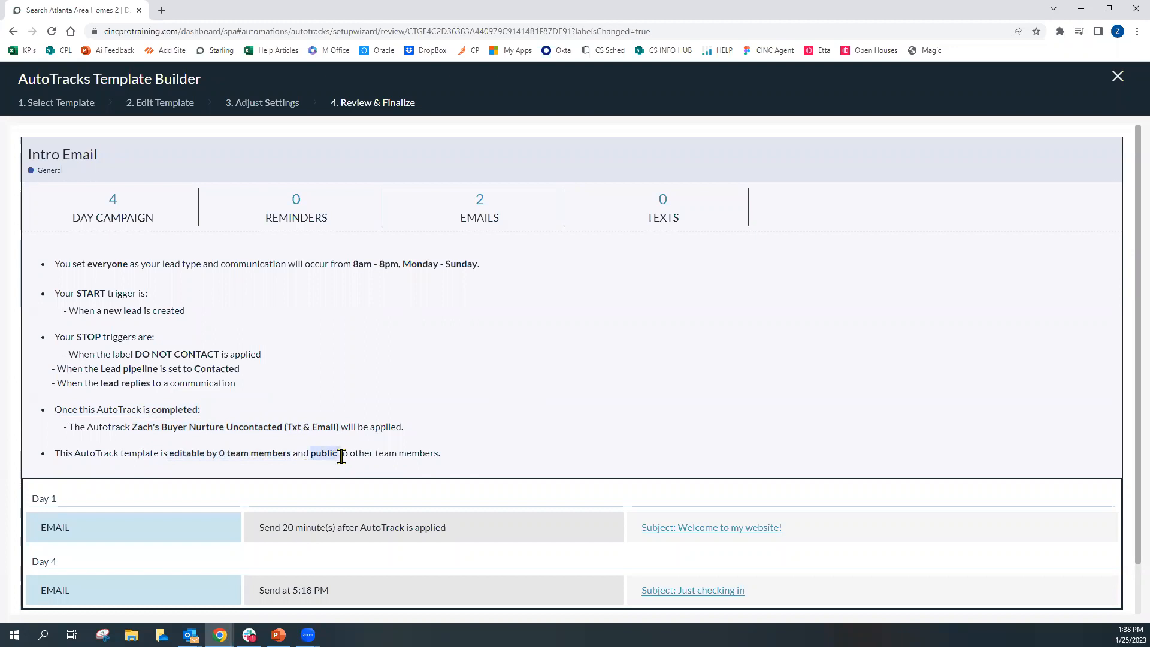
click(546, 434)
drag(51, 296, 240, 387)
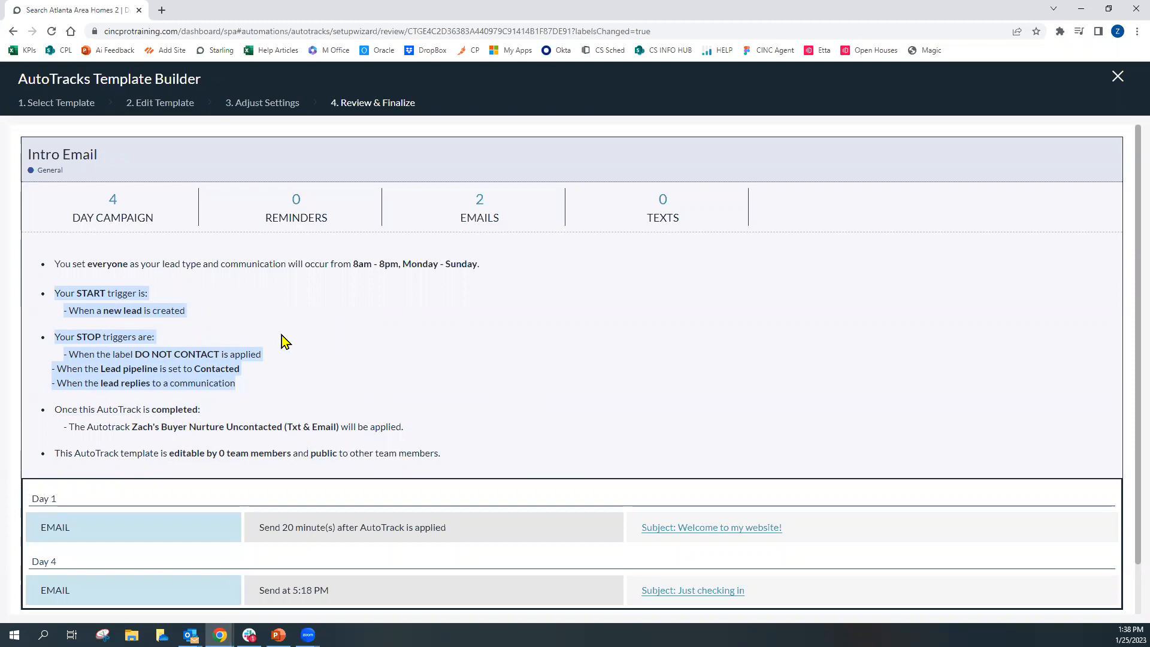
click(315, 328)
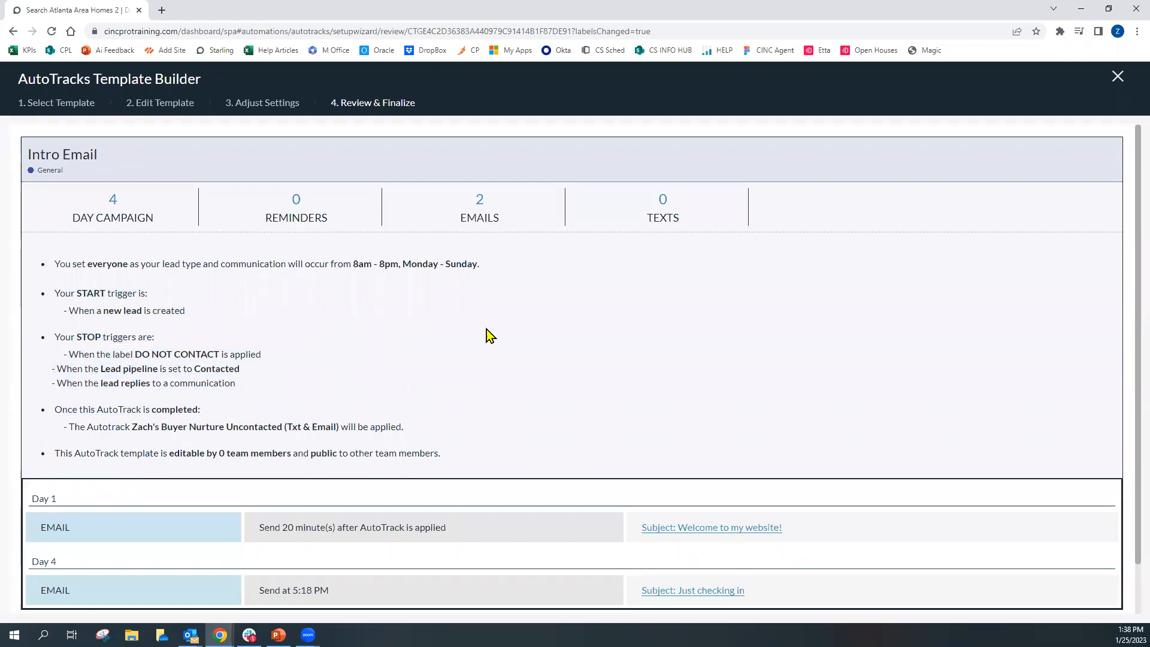
Preview the Day 1 email "Welcome to my website!" and close the preview
scroll(619, 353, down, 1)
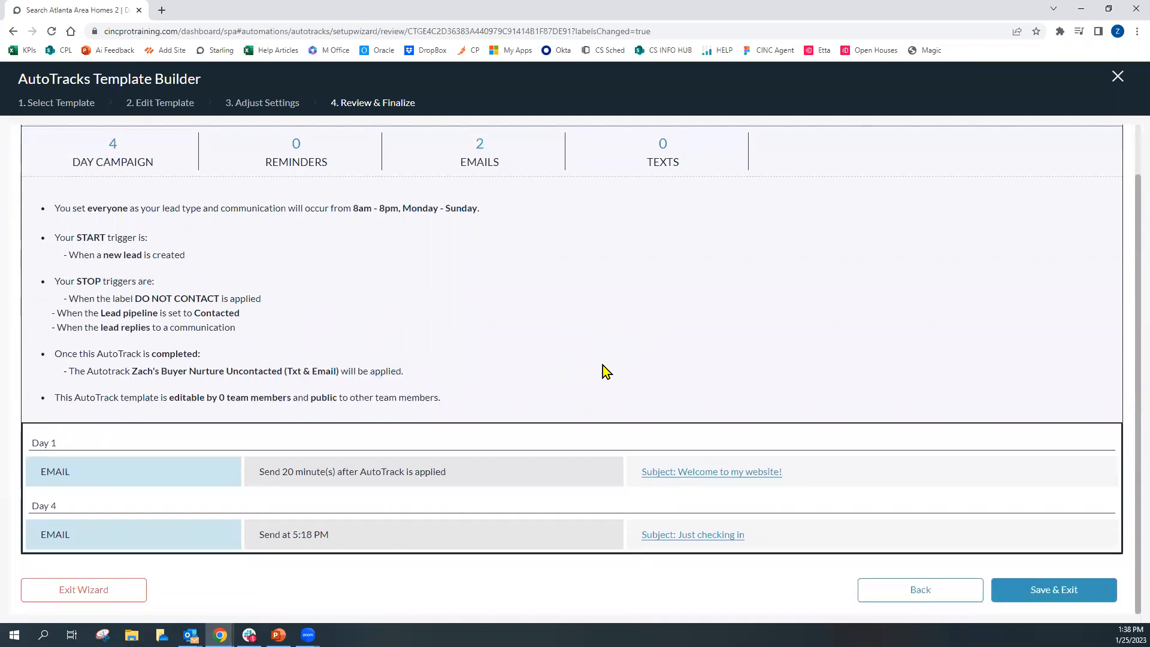
click(768, 473)
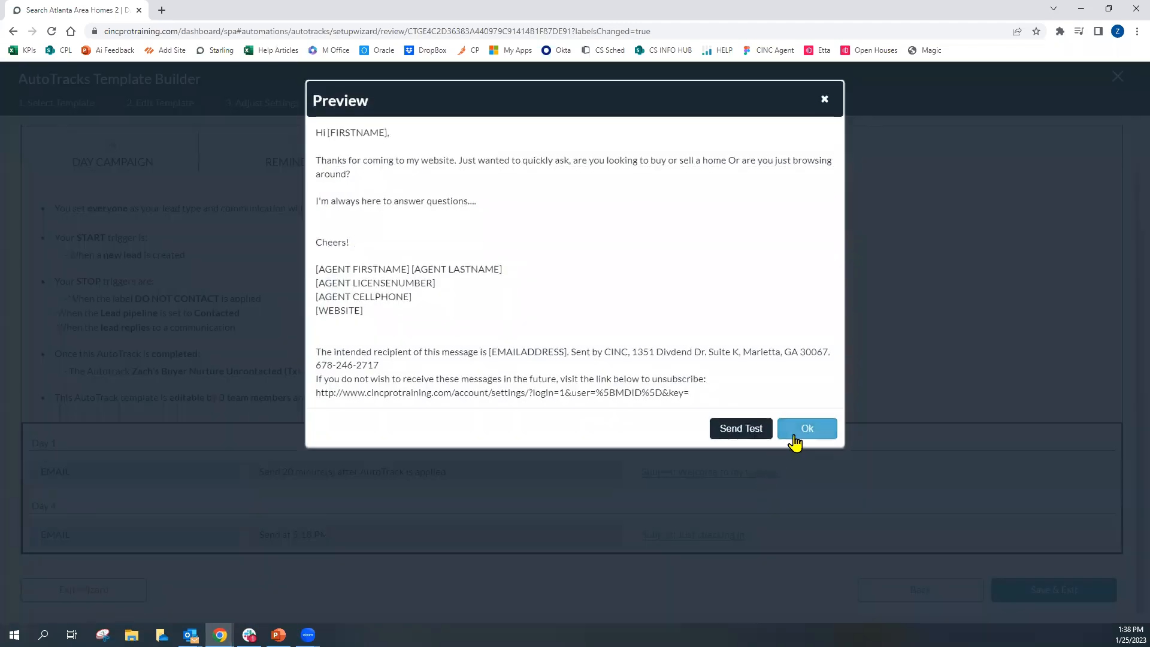
click(795, 442)
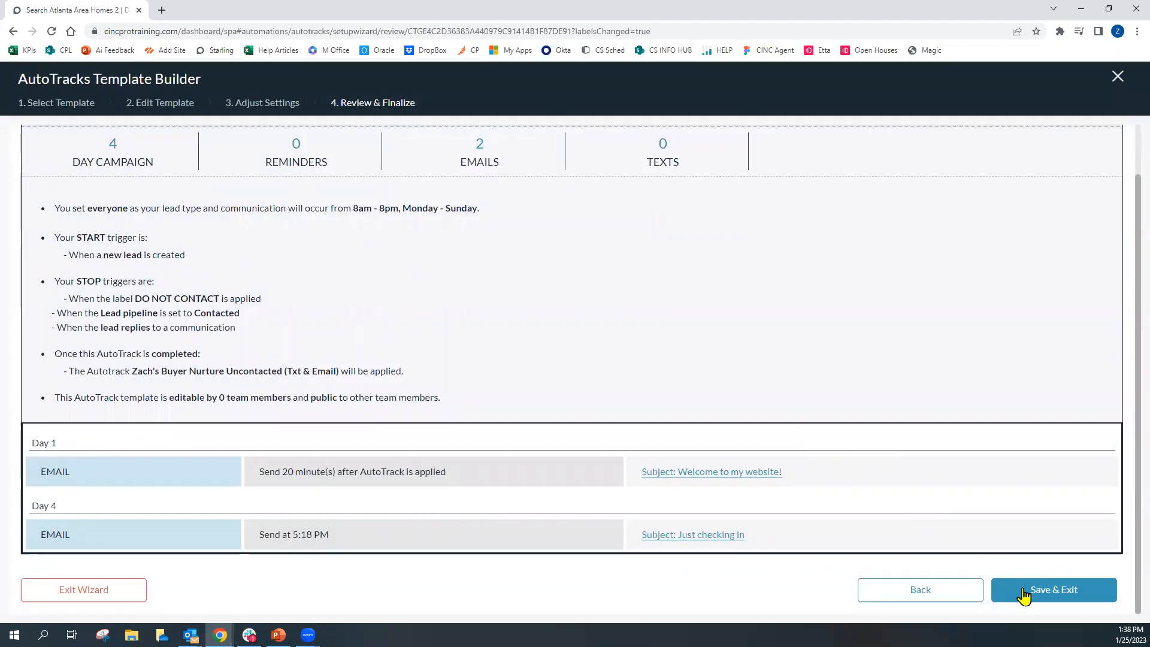
Save and exit the wizard, then try to publish the AutoTrack and dismiss the alert
click(1023, 599)
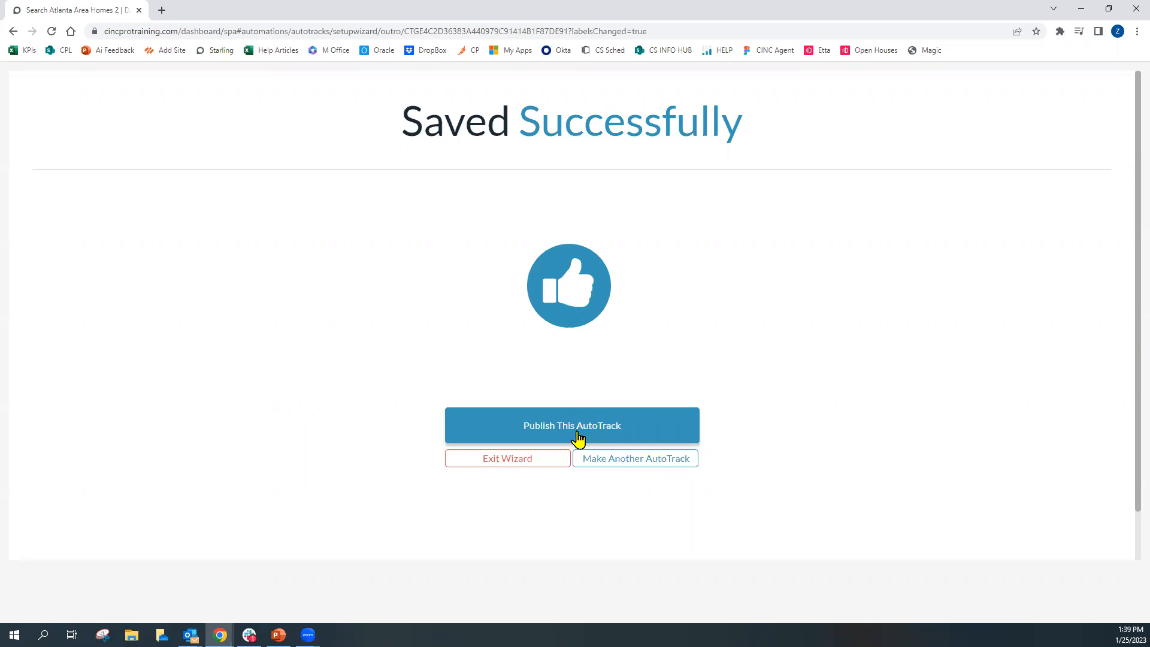
click(578, 439)
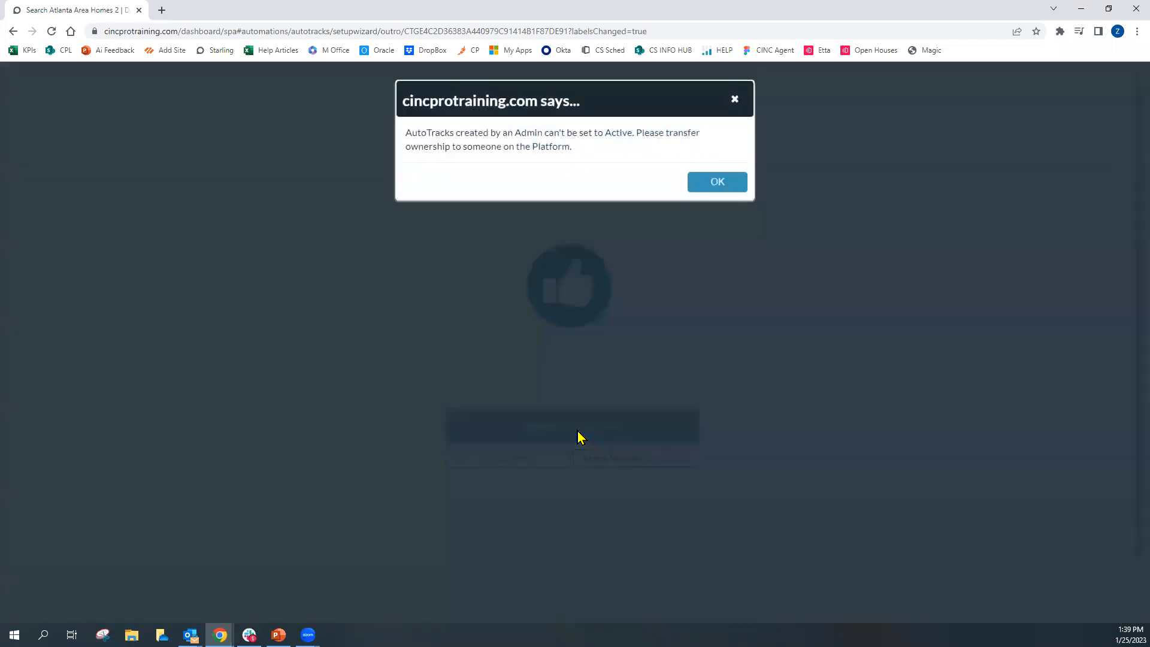
click(704, 181)
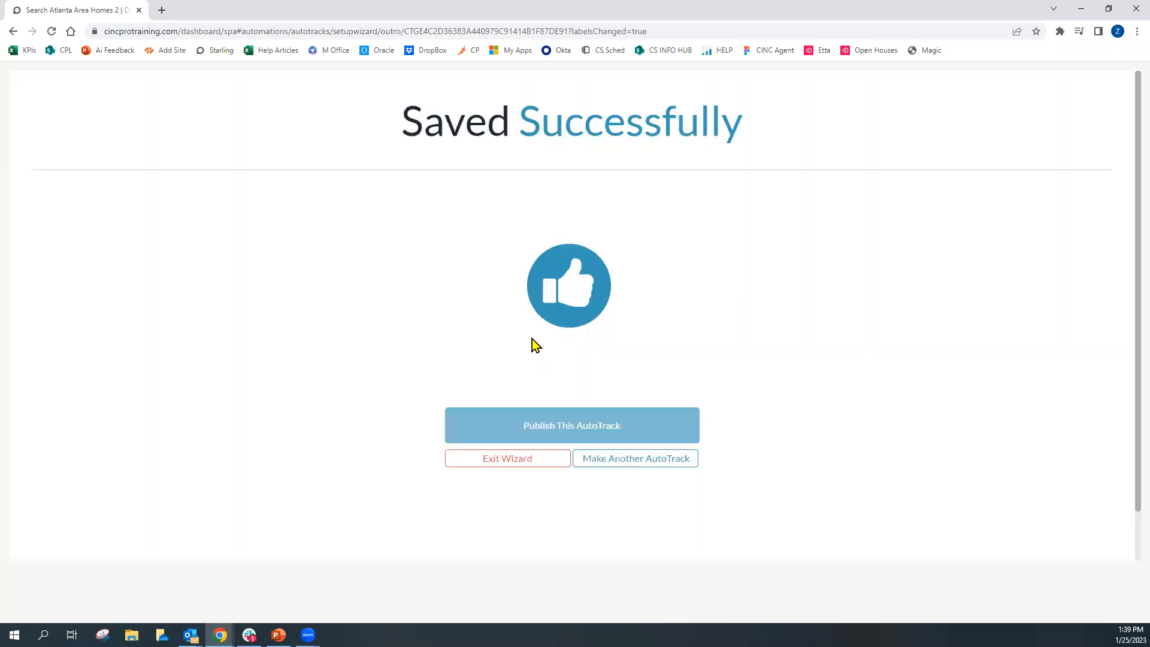
Exit the wizard and try to set the Intro Email AutoTrack to Active from the AutoTracks list
mouse_move(567, 436)
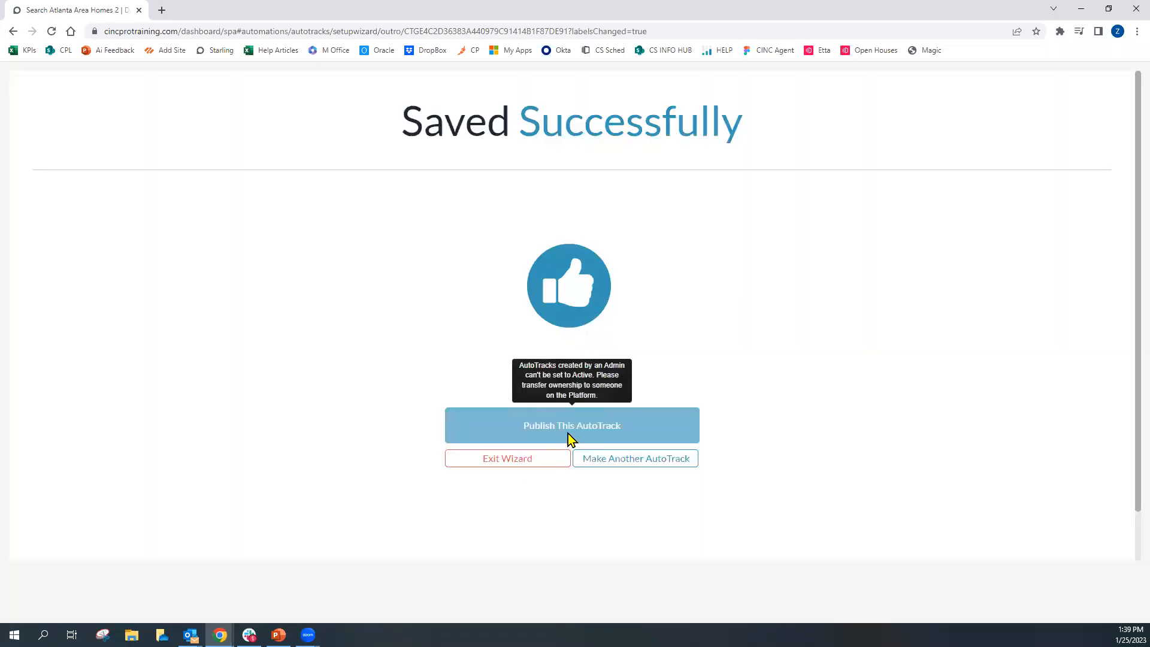
click(542, 465)
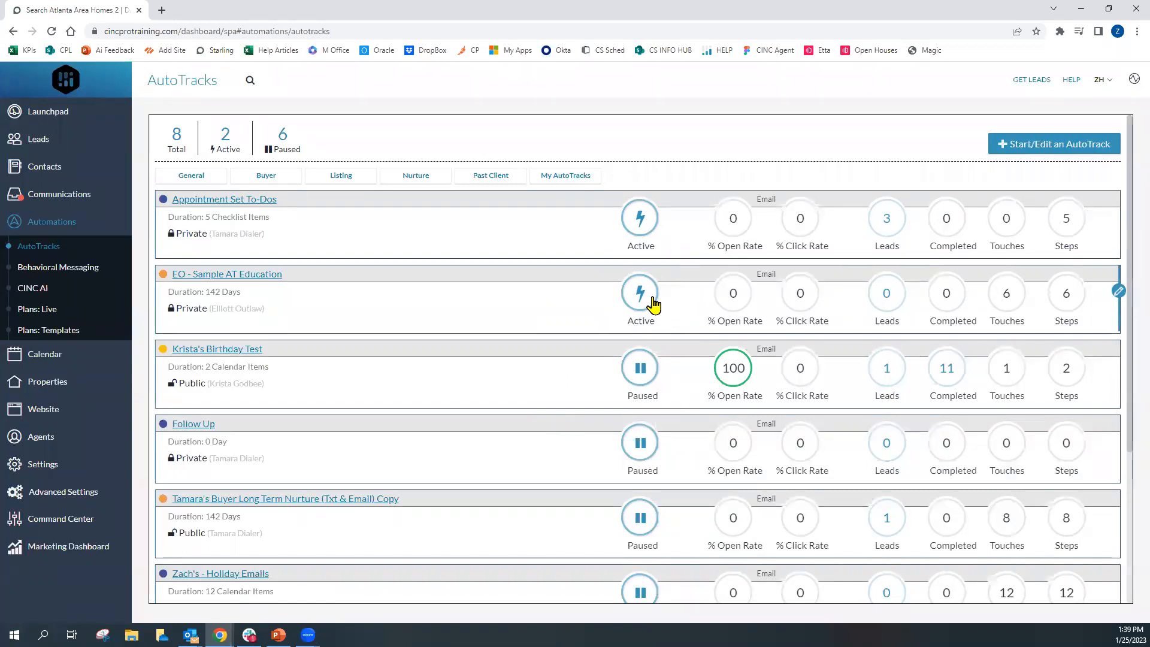
scroll(579, 342, down, 4)
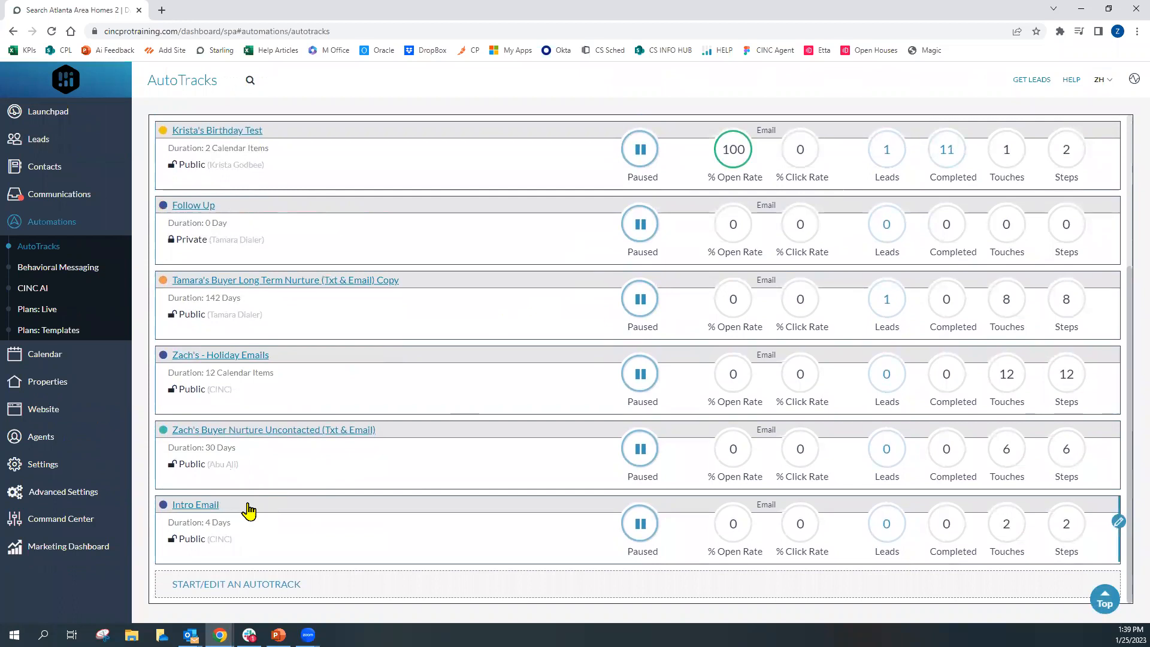
click(636, 538)
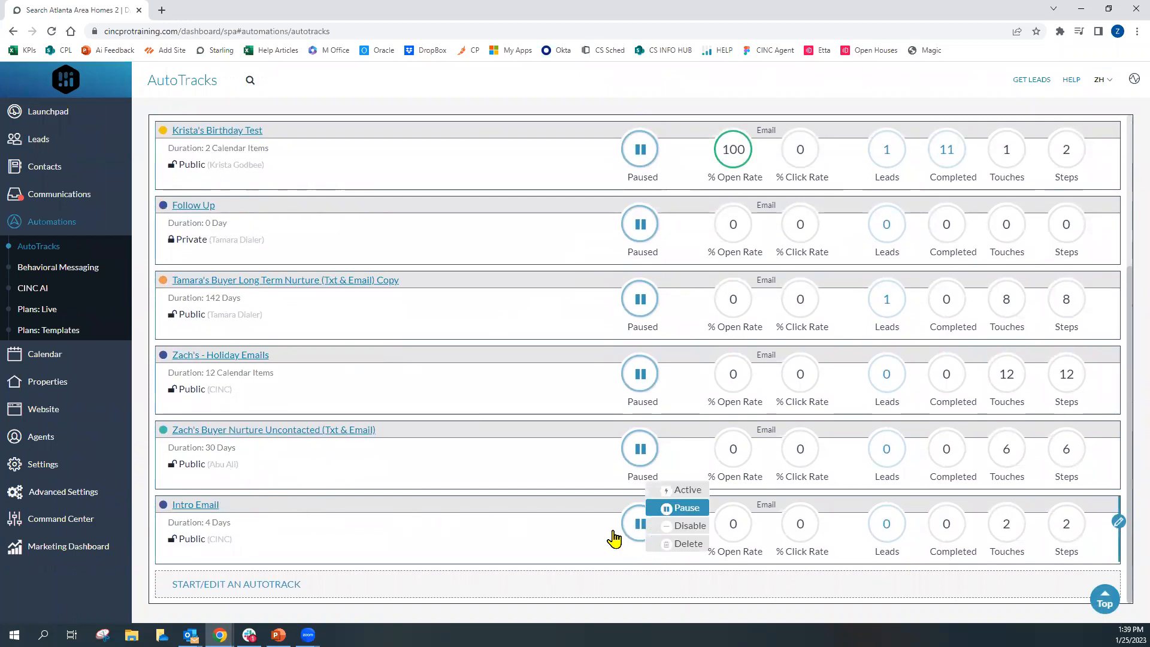
click(700, 494)
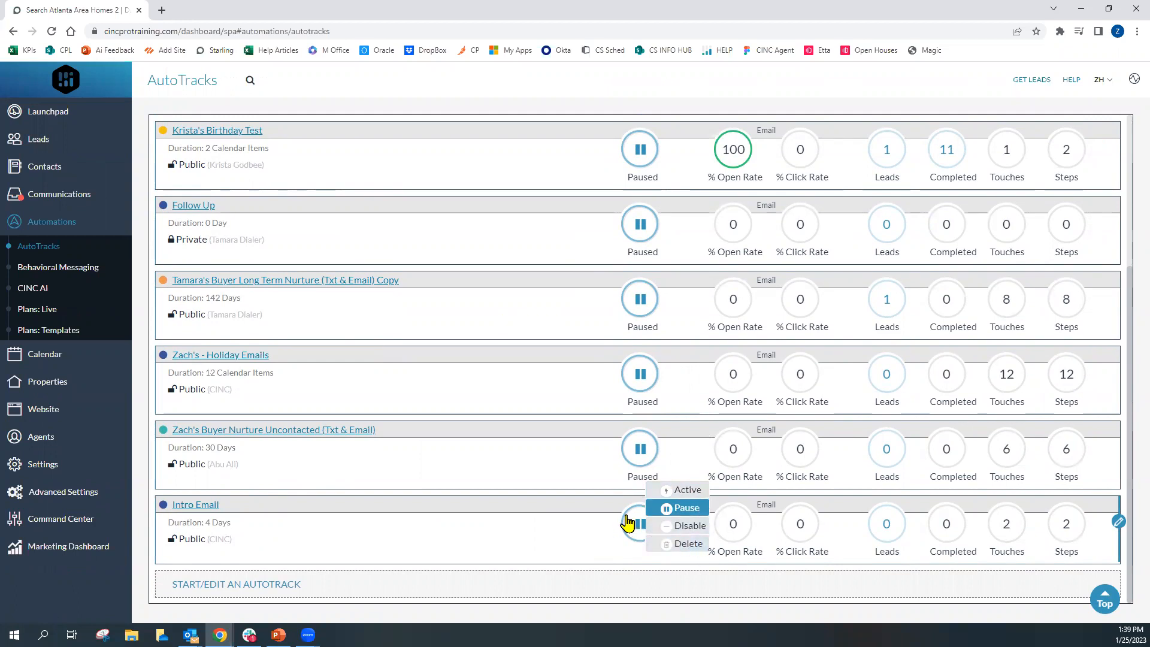
scroll(605, 430, up, 4)
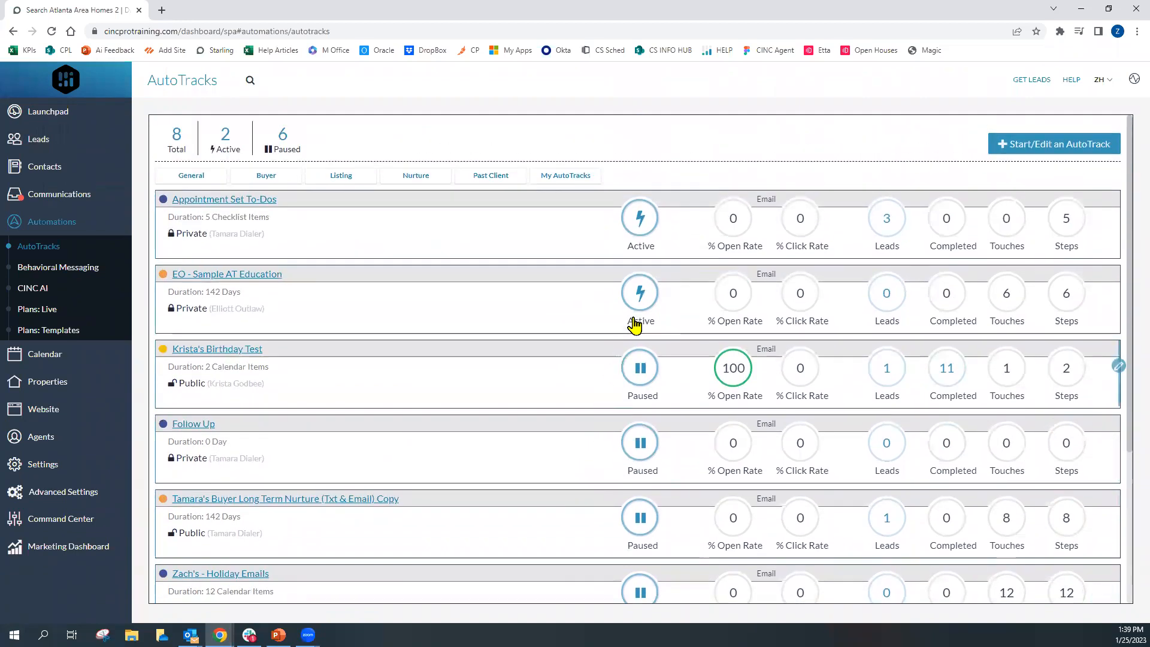
click(641, 300)
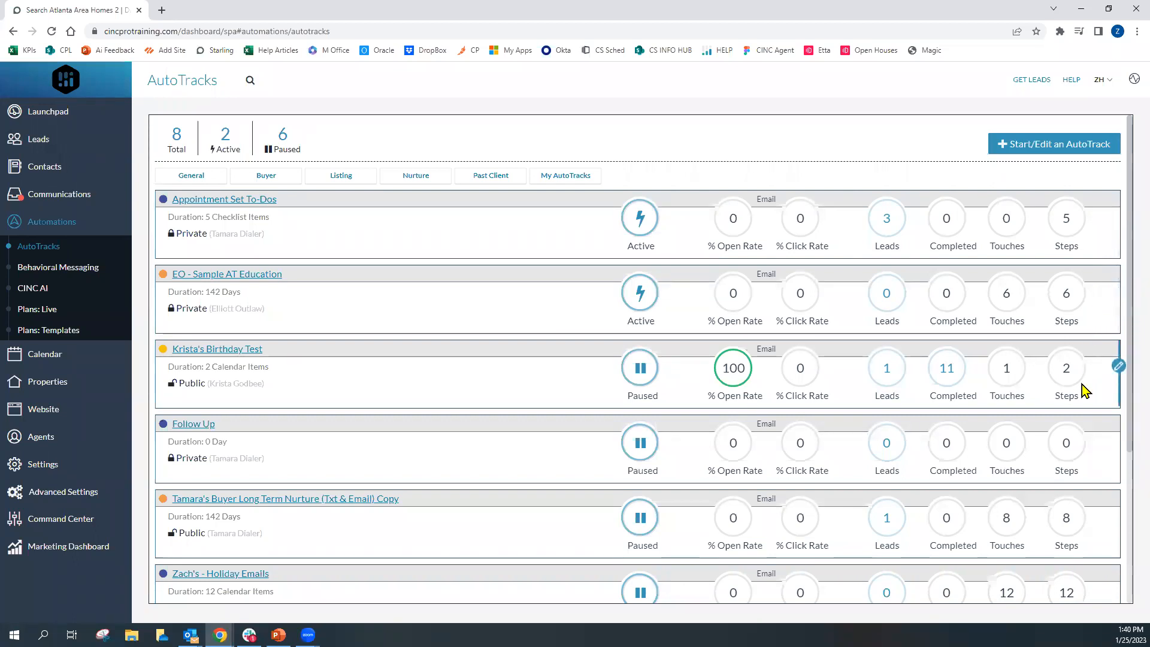
Reopen the Intro Email AutoTrack for editing and continue past the template to its settings
scroll(1083, 390, down, 1)
scroll(1082, 401, down, 2)
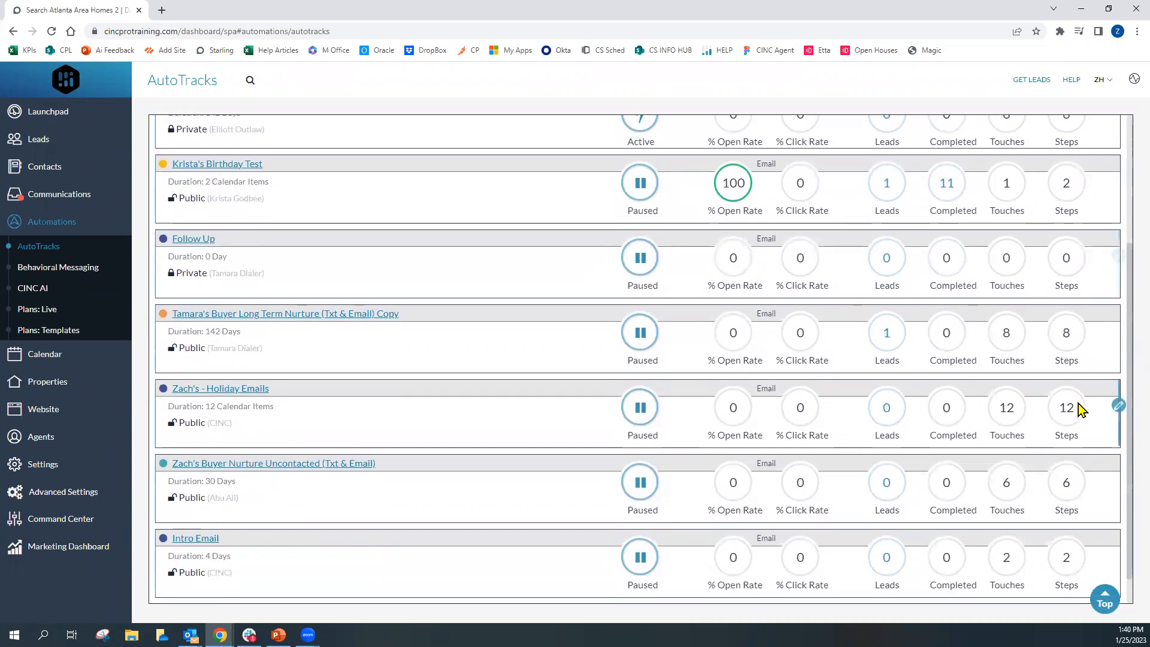
scroll(1081, 410, down, 1)
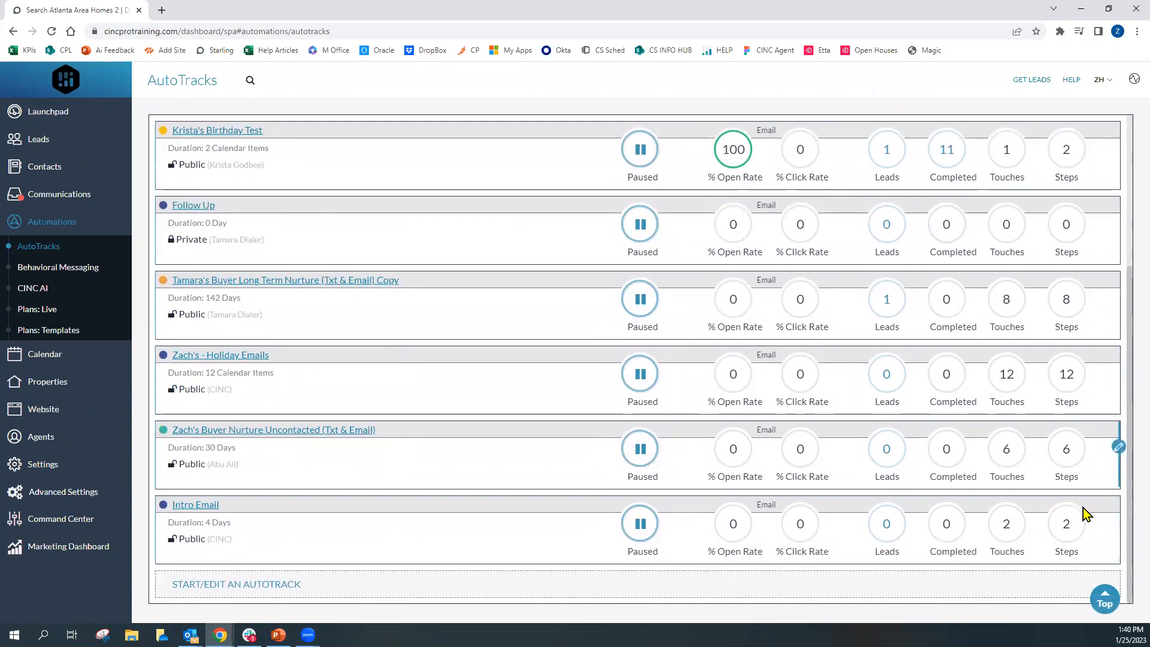
click(1118, 524)
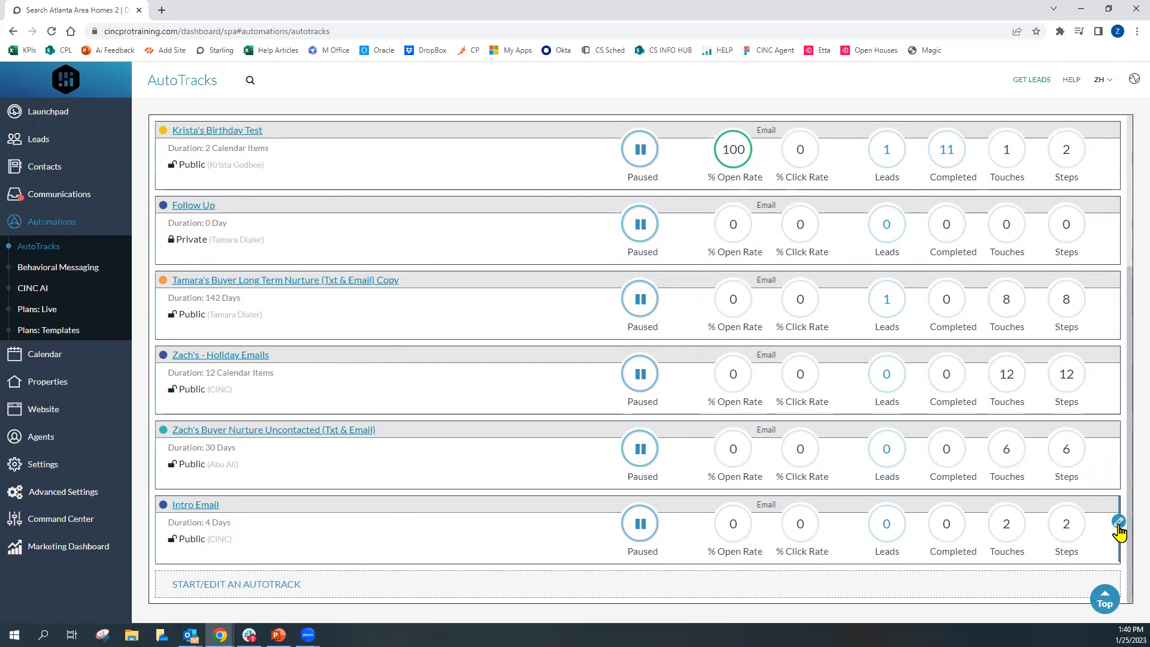
click(1118, 524)
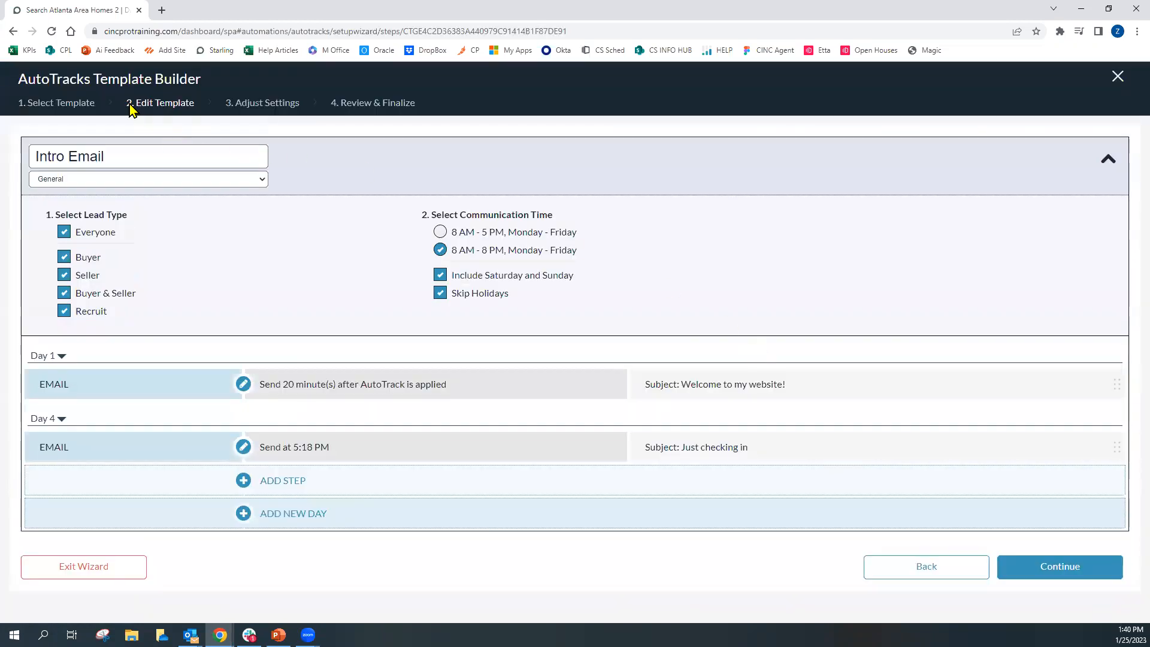
drag(126, 106, 200, 109)
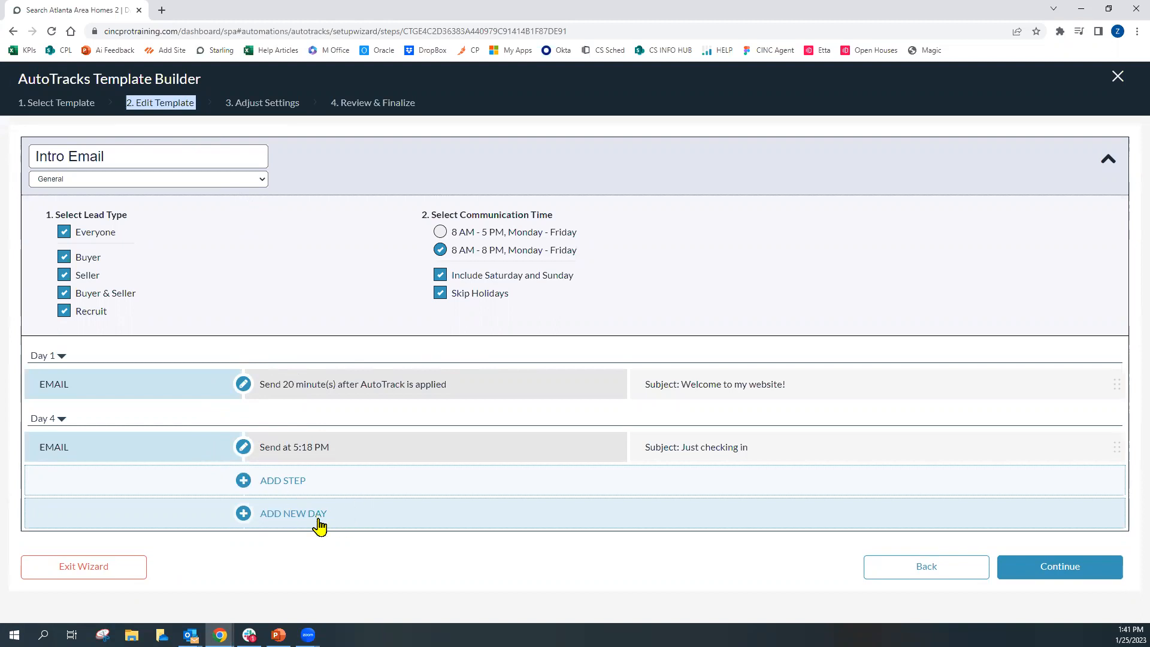
click(1021, 573)
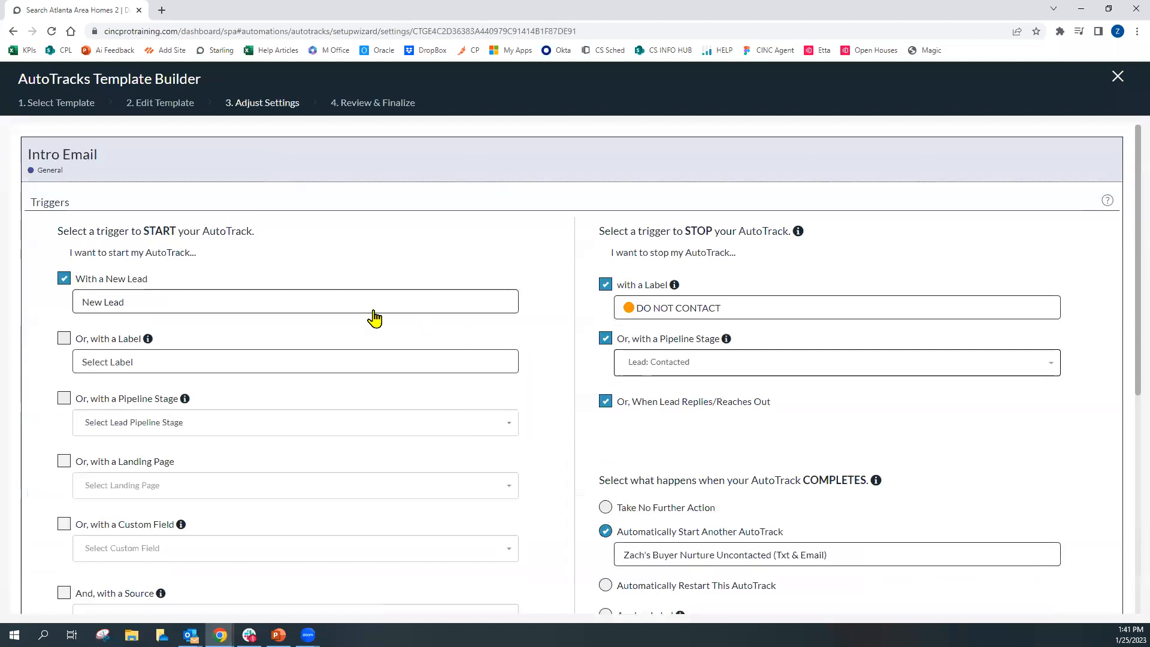
Transfer ownership of the template by setting one team member's permission to Is Owner
drag(141, 231, 176, 233)
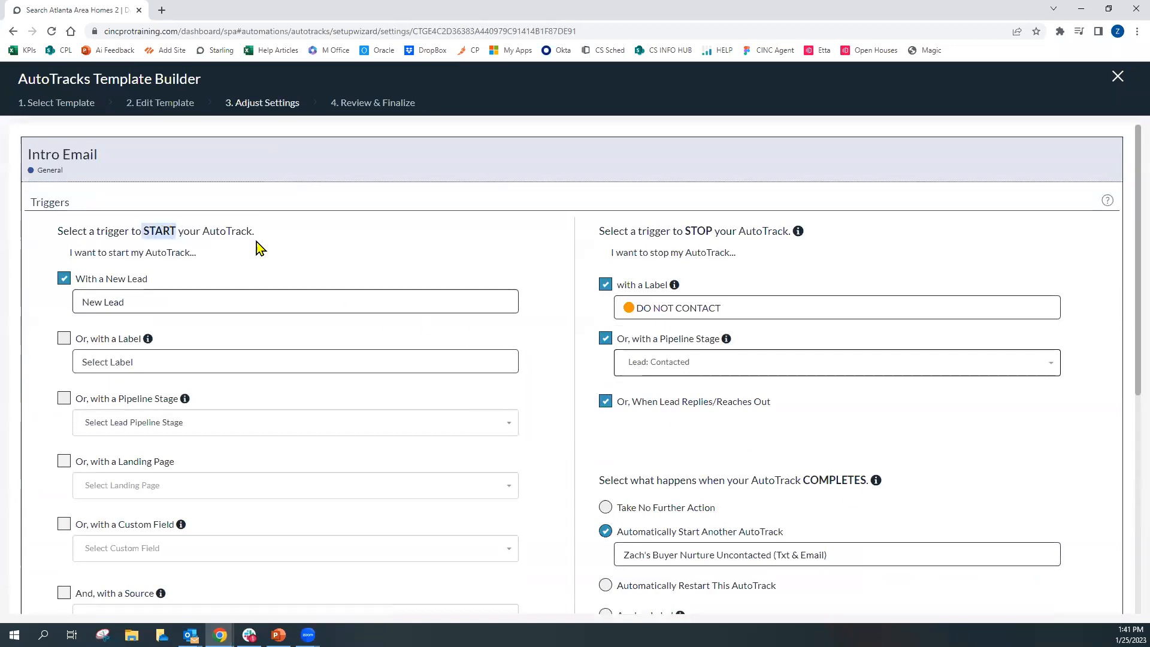
drag(685, 231, 718, 232)
mouse_move(603, 405)
scroll(623, 407, down, 2)
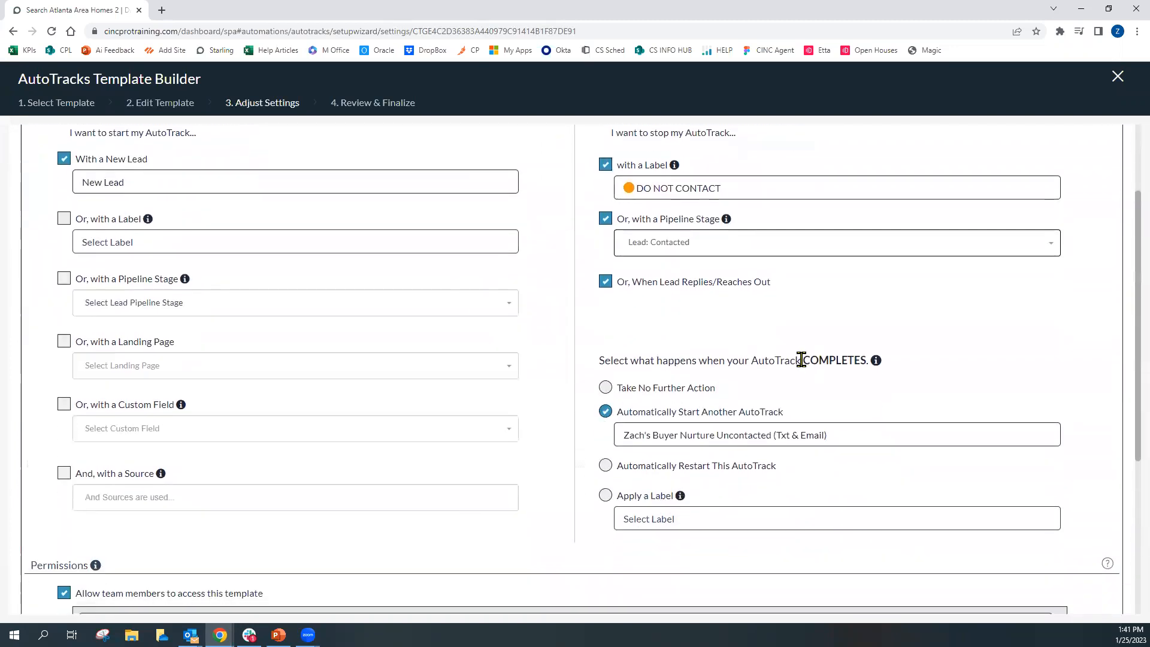
scroll(923, 392, down, 4)
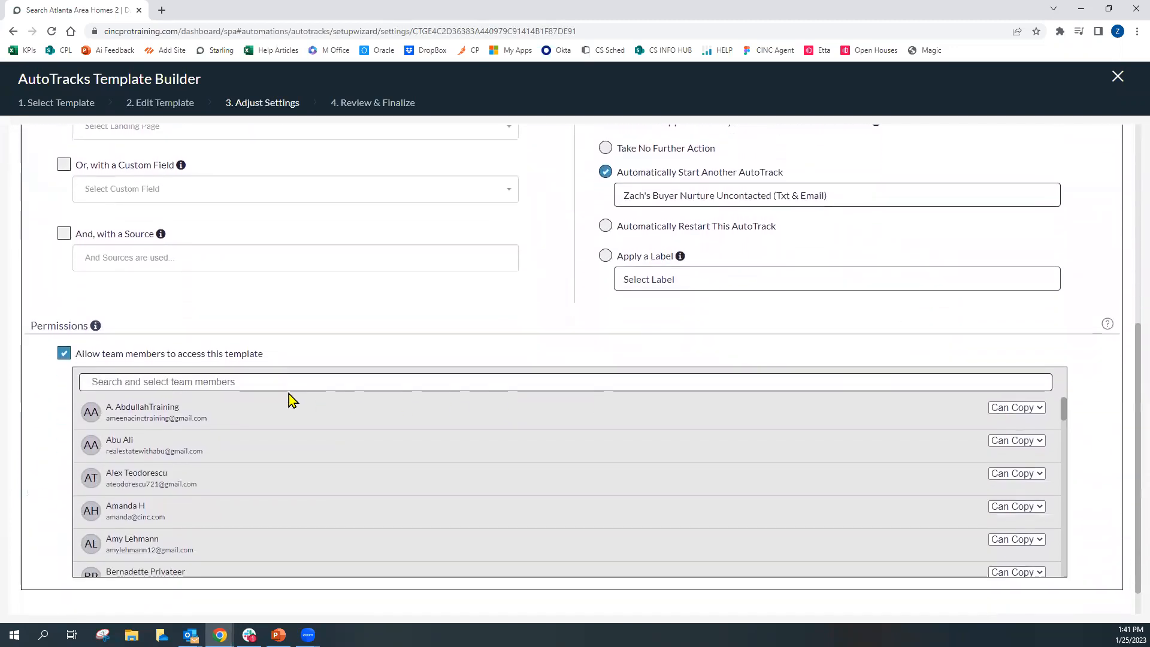
scroll(815, 441, down, 10)
scroll(899, 470, down, 10)
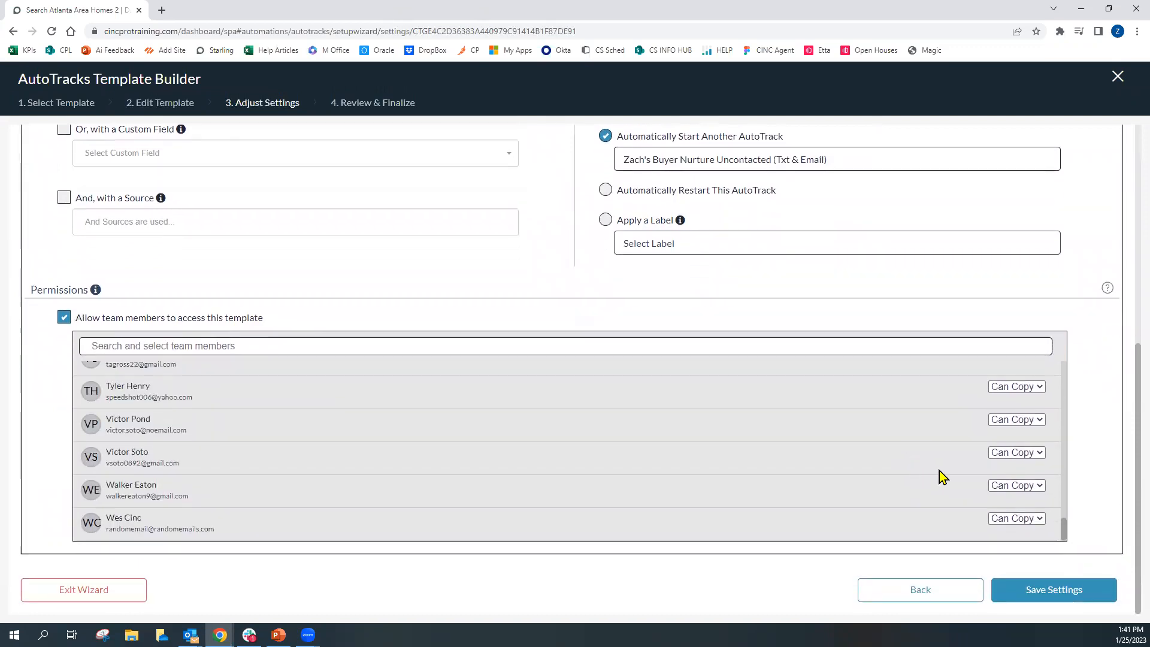
click(1028, 420)
click(1028, 457)
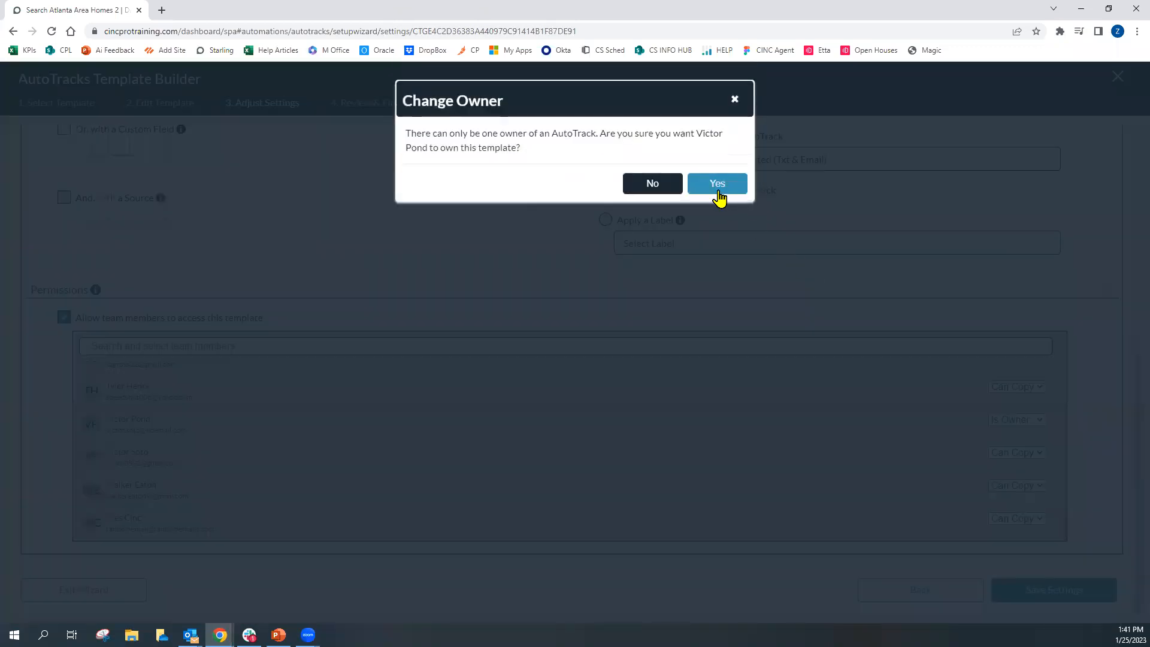
Save the updated permission settings and move on to the review
click(718, 190)
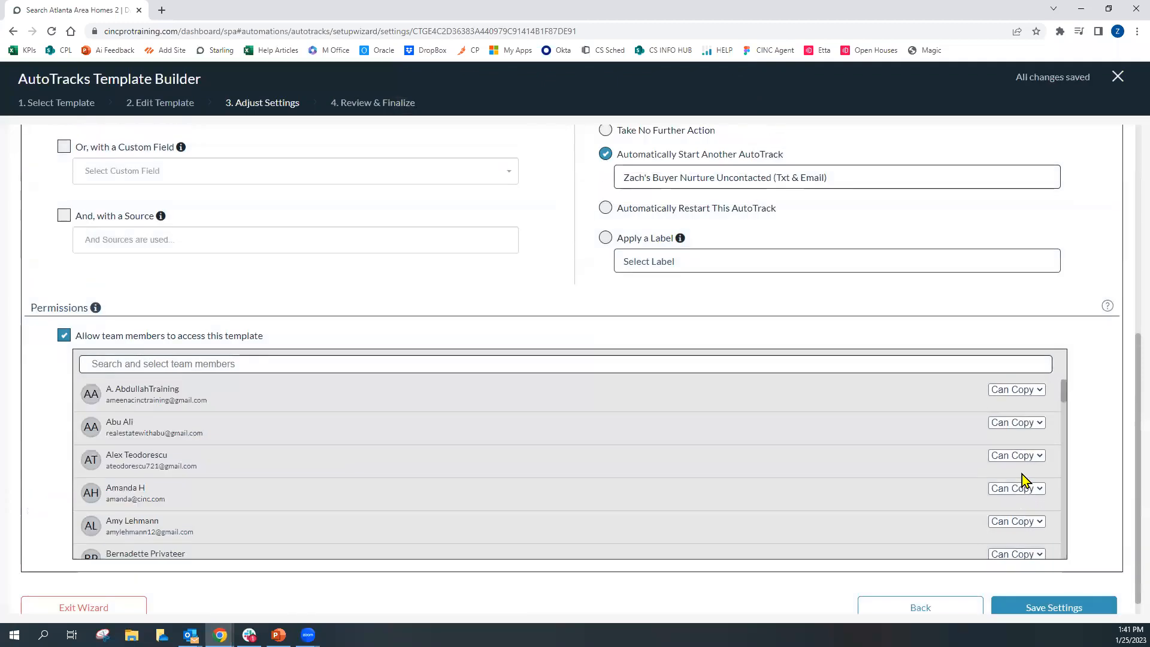
drag(1064, 392, 1056, 538)
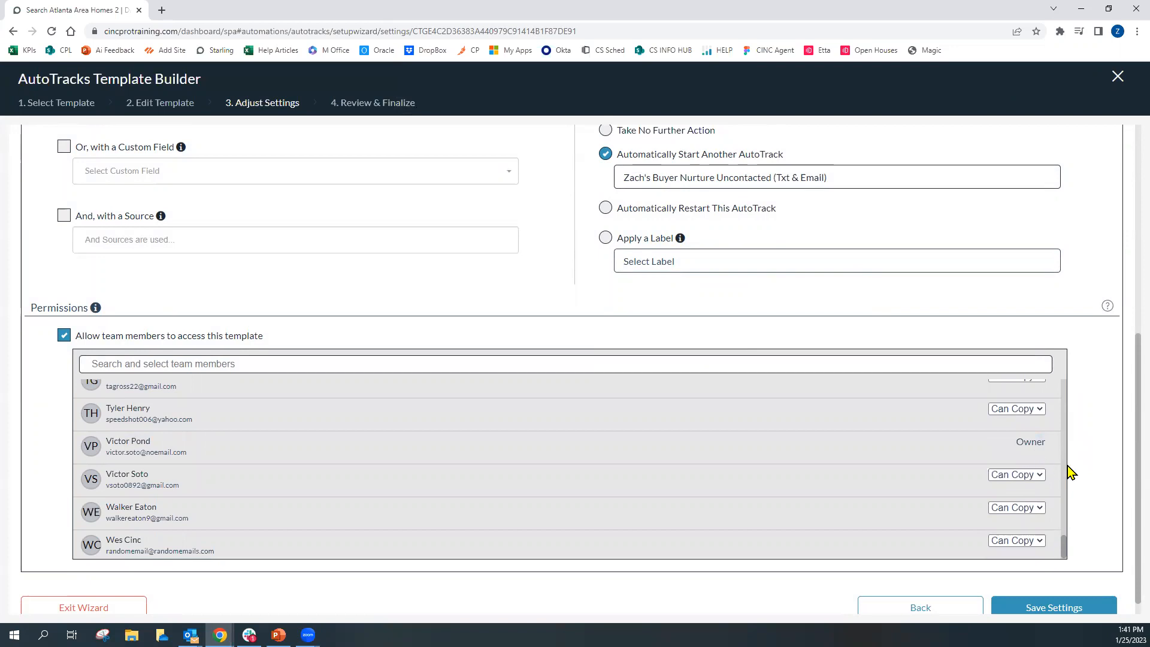
scroll(1086, 486, down, 2)
click(1060, 594)
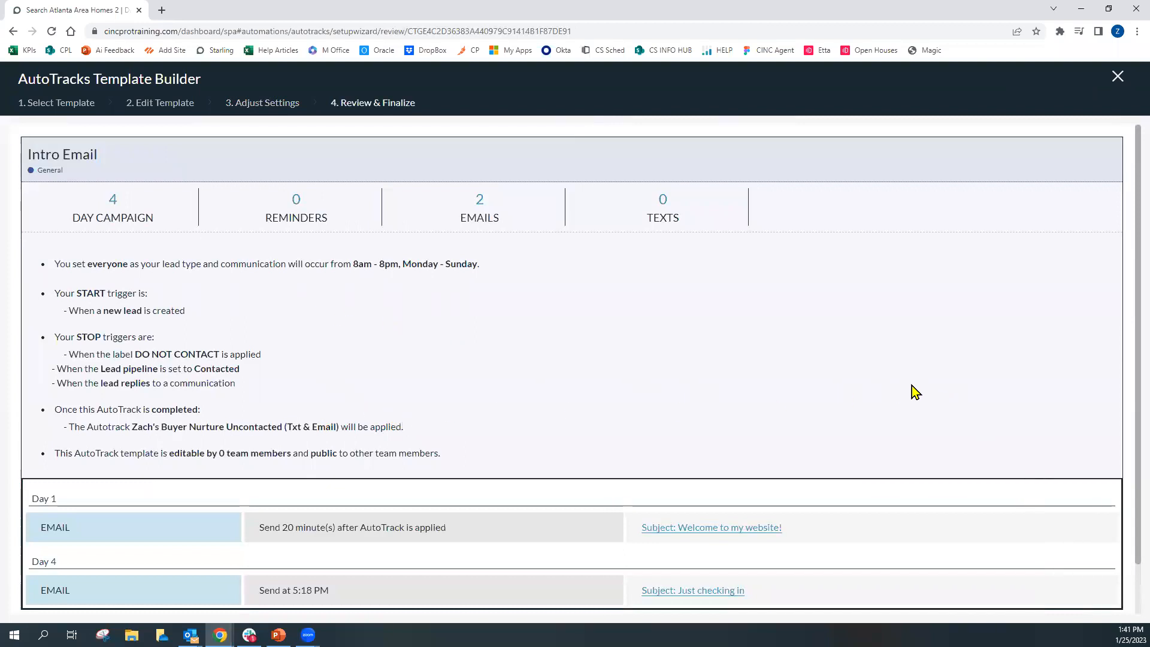
Save and exit, then publish the Intro Email AutoTrack
scroll(908, 392, down, 1)
click(1046, 601)
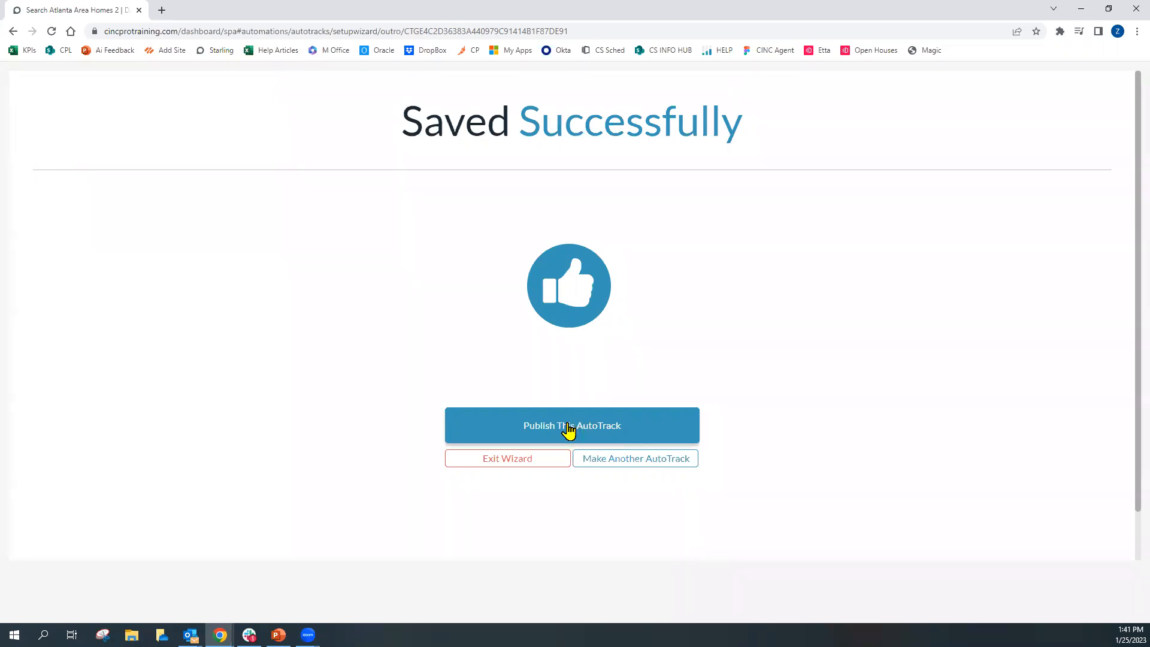
click(579, 437)
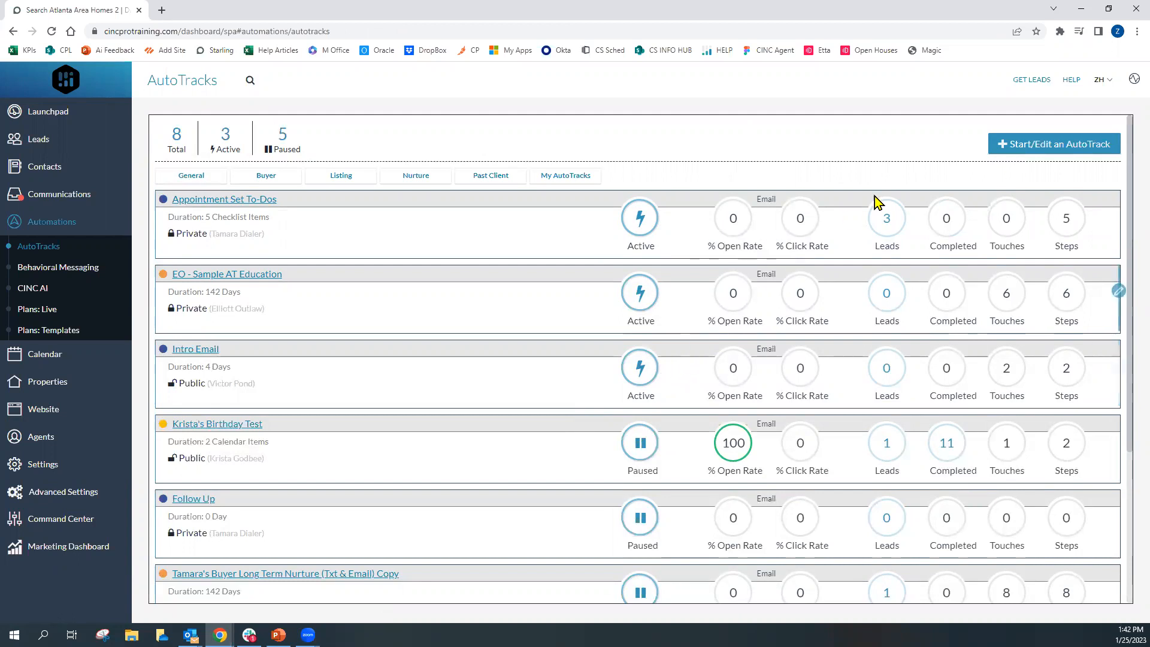
Start a new AutoTrack by previewing and copying the CINC - Holidays template
click(1009, 150)
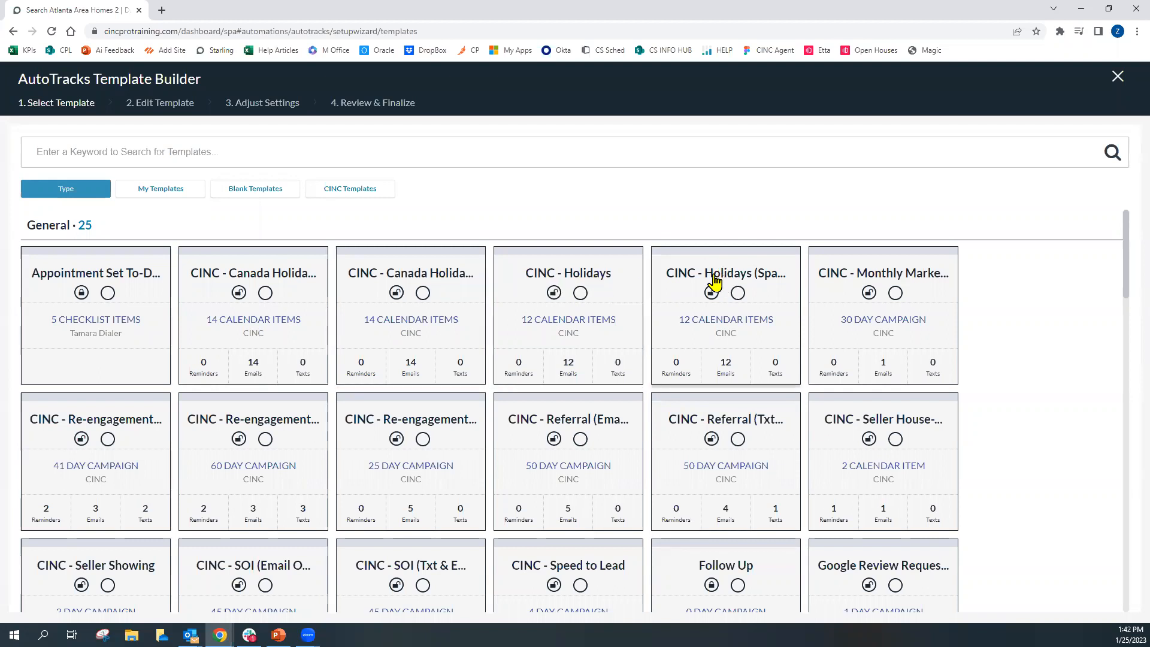
click(604, 290)
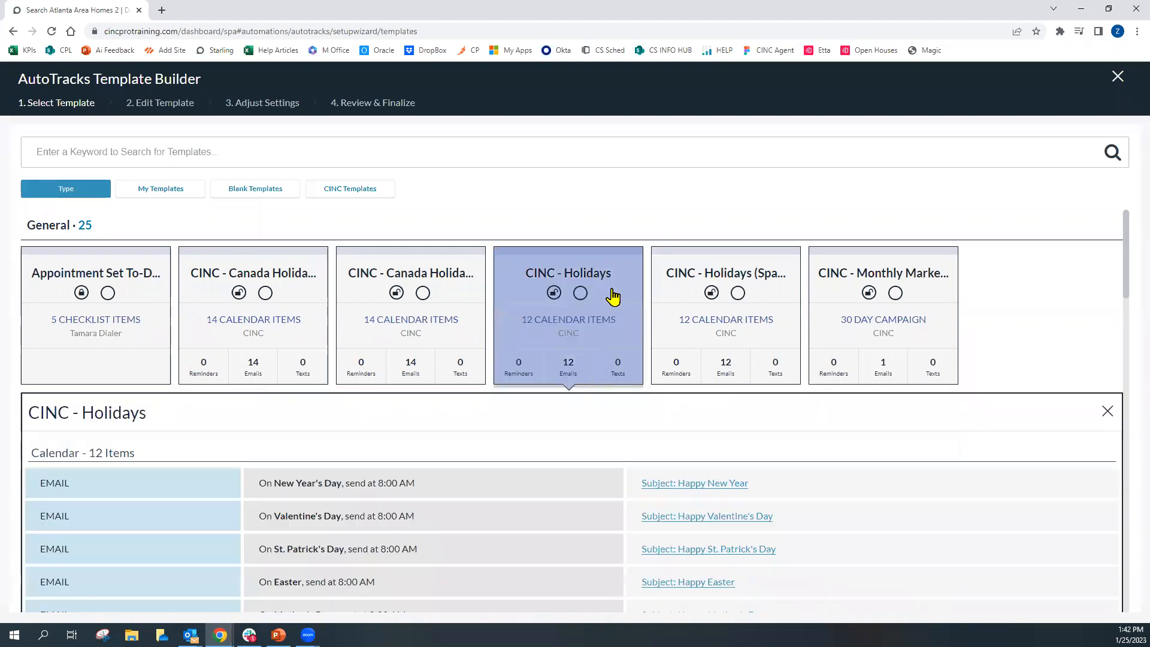
scroll(593, 392, down, 2)
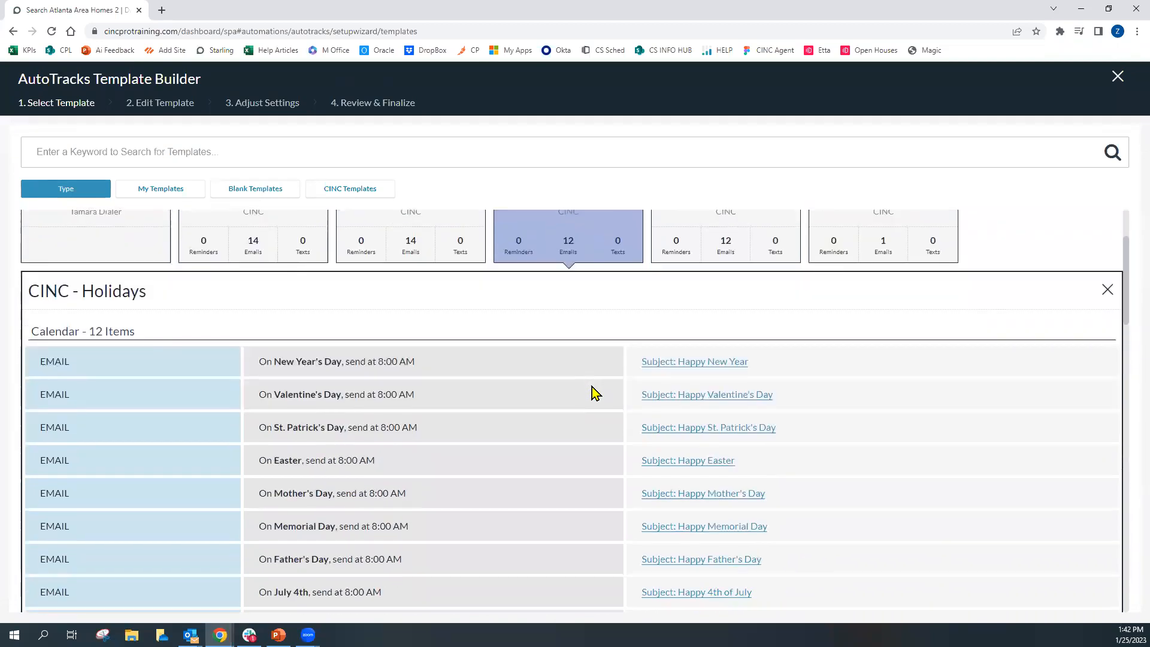
scroll(593, 391, down, 4)
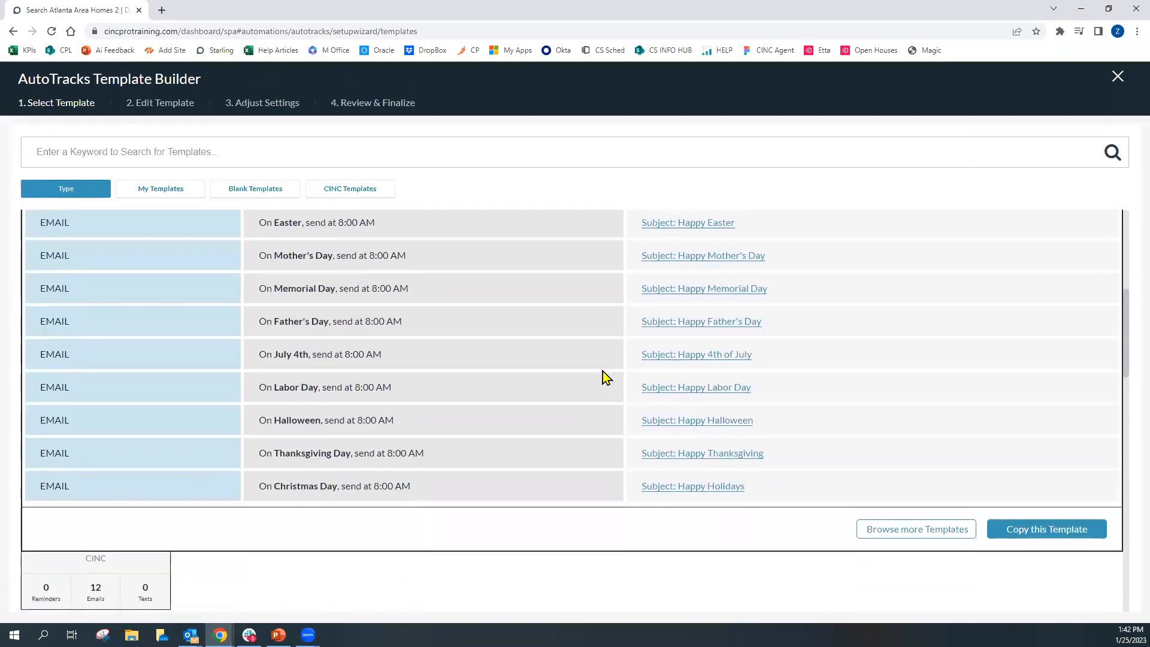
click(1044, 542)
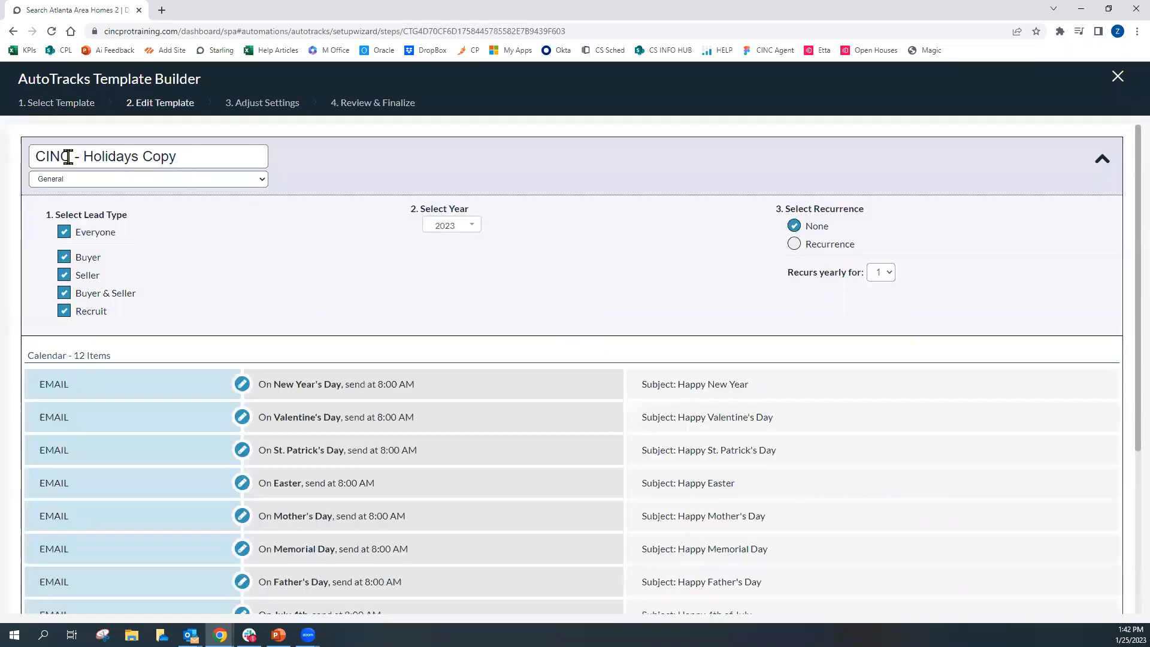
Rename the copied template by replacing CINC with the agent's first name followed by 's
drag(71, 157, 13, 160)
text(Zach)
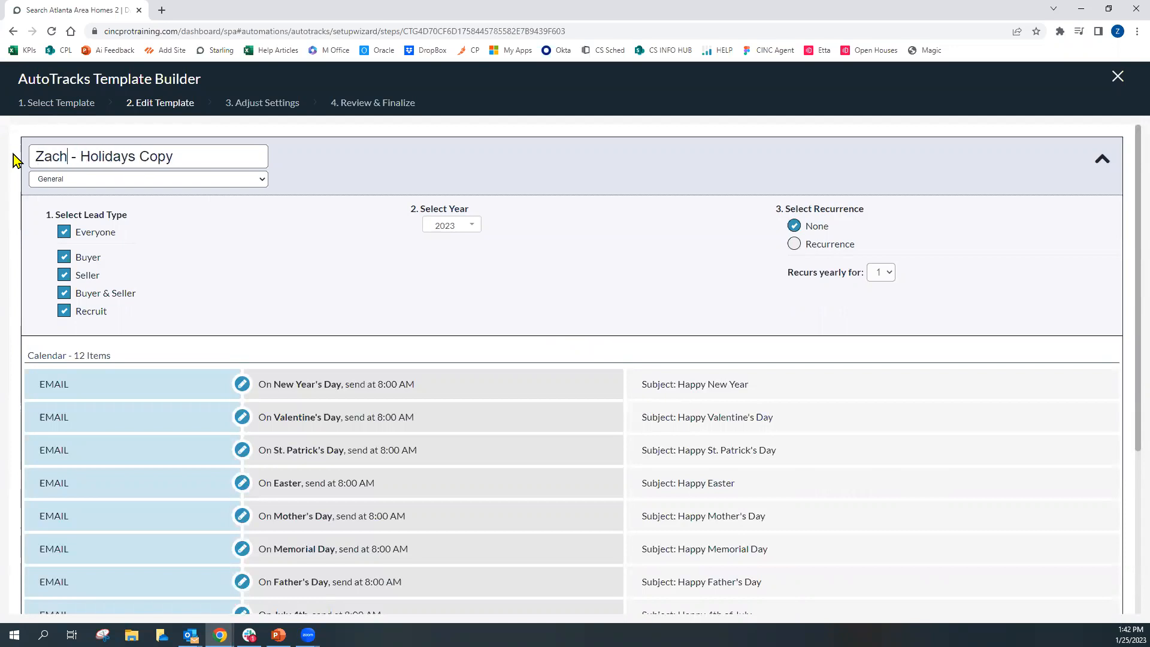
text('s)
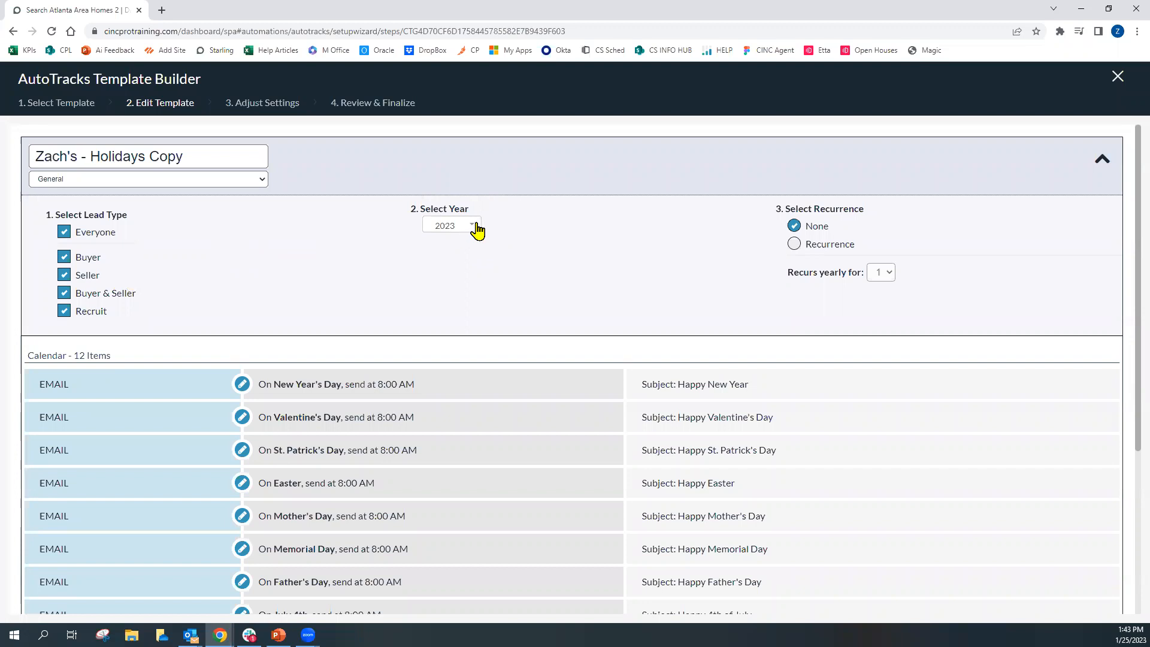
Turn on recurrence and set it to recur yearly for 4
click(794, 248)
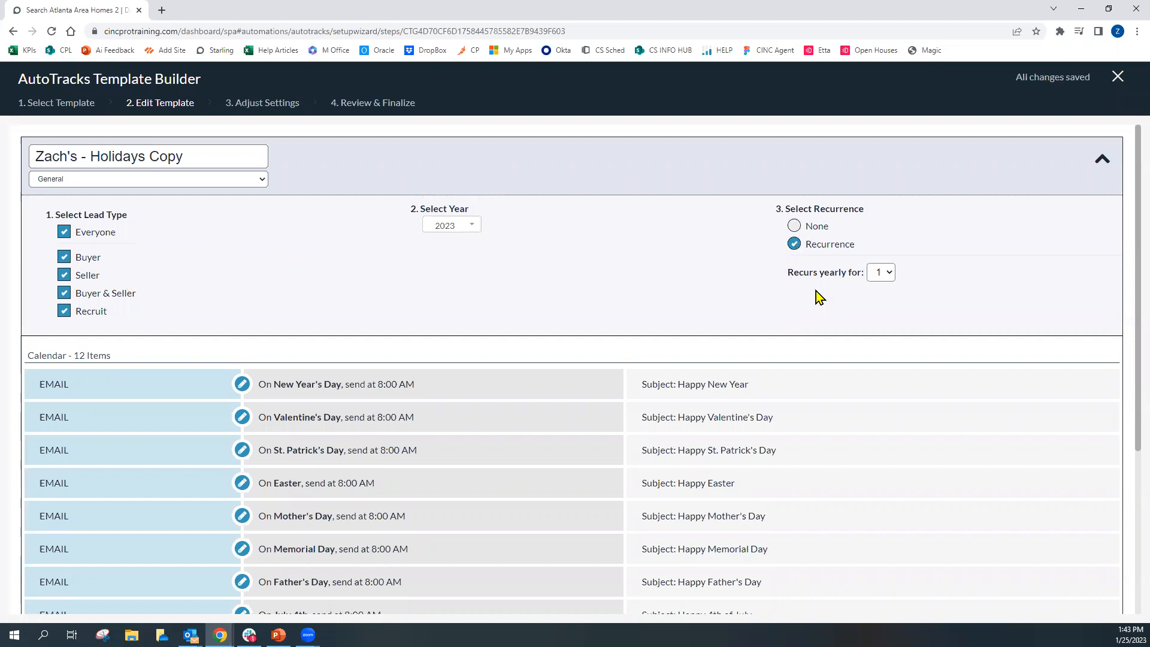
click(889, 274)
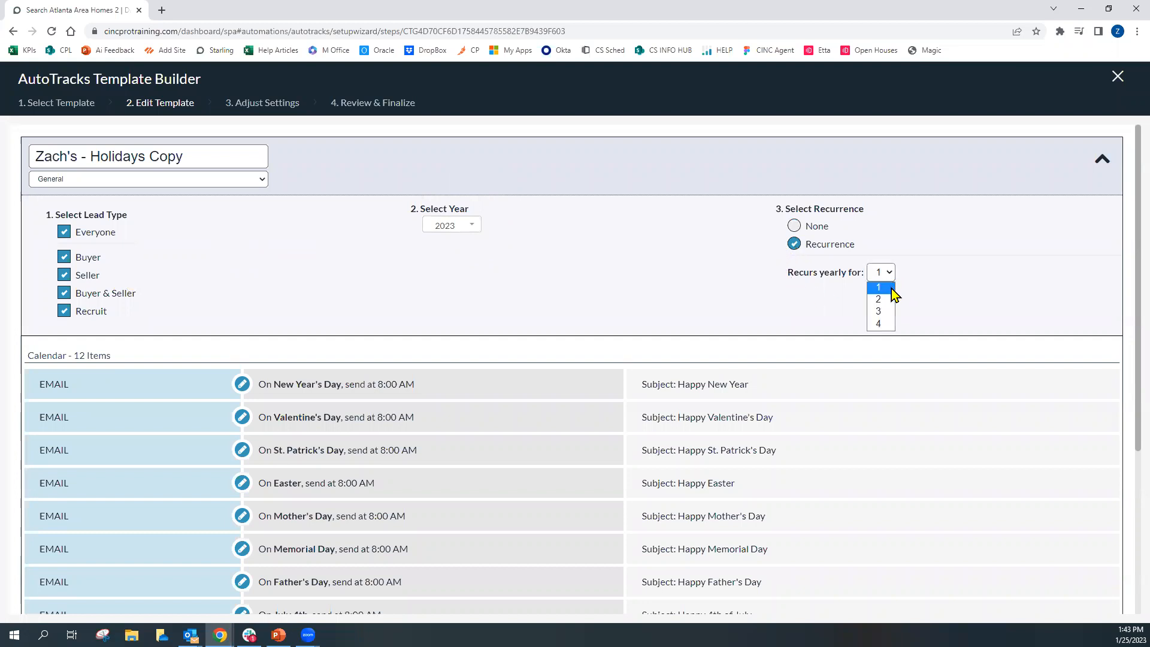
click(882, 325)
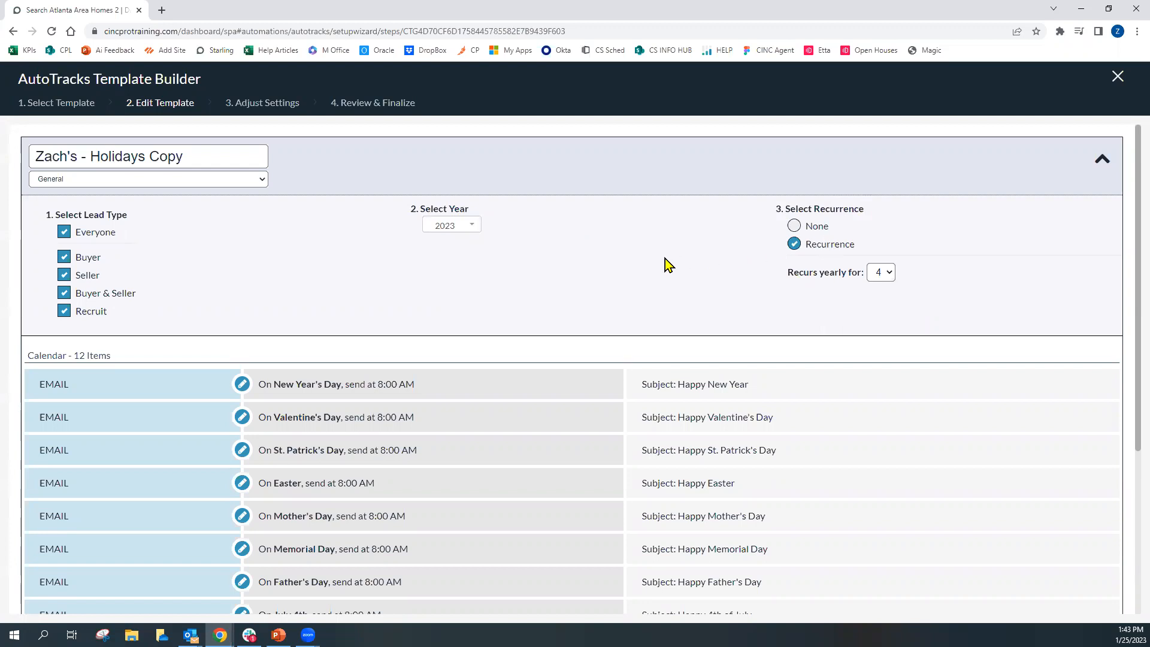
Open the Valentine's Day email step and examine its schedule's holiday region options
scroll(625, 267, down, 1)
scroll(618, 269, down, 1)
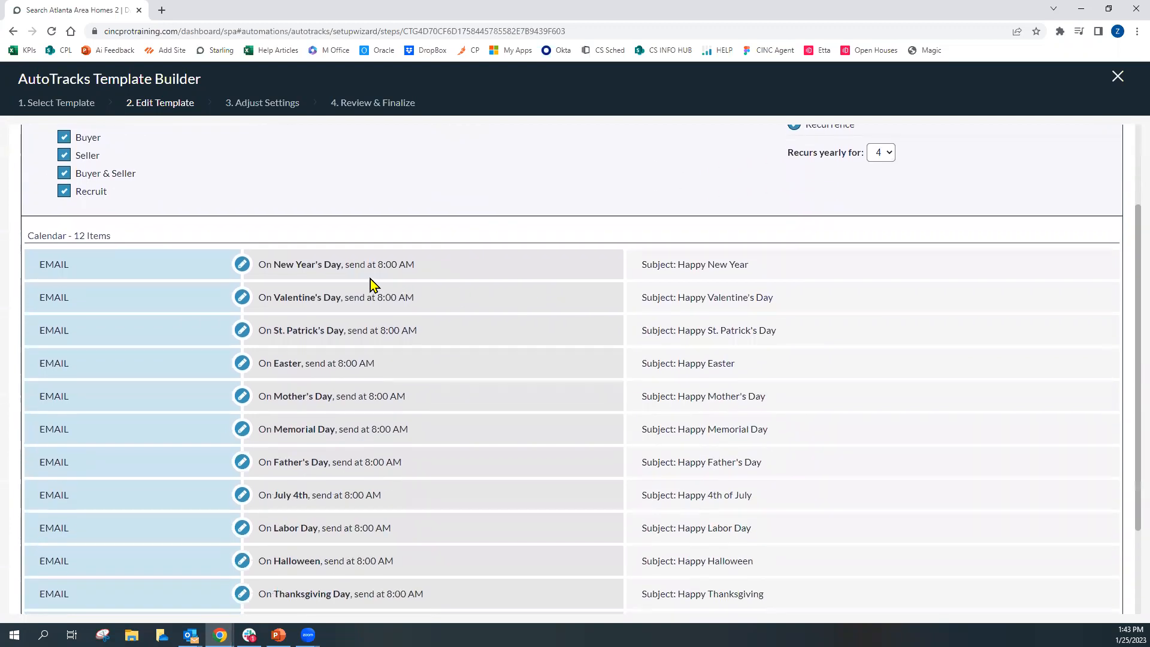
click(242, 298)
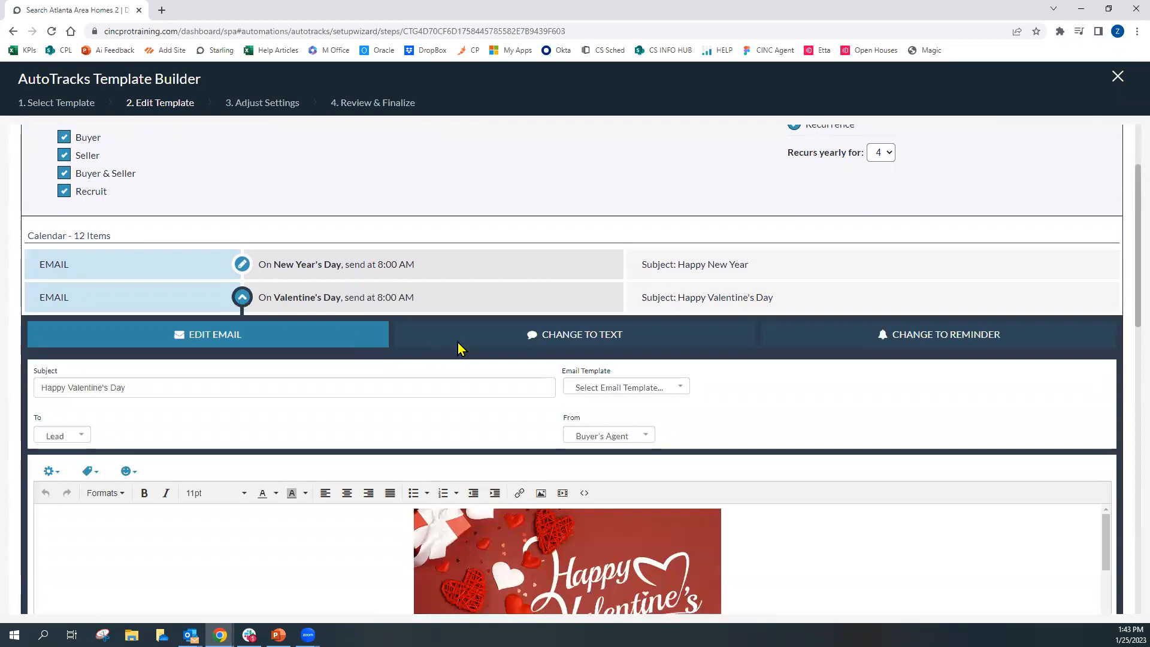
scroll(460, 348, down, 5)
scroll(344, 441, down, 3)
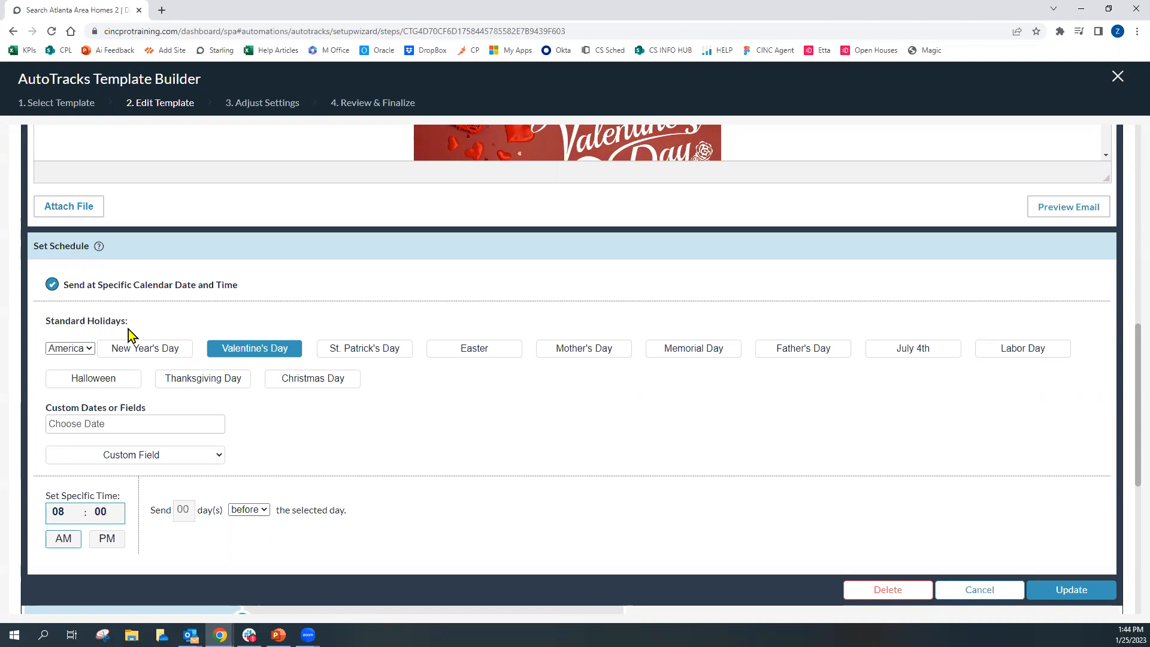
click(90, 348)
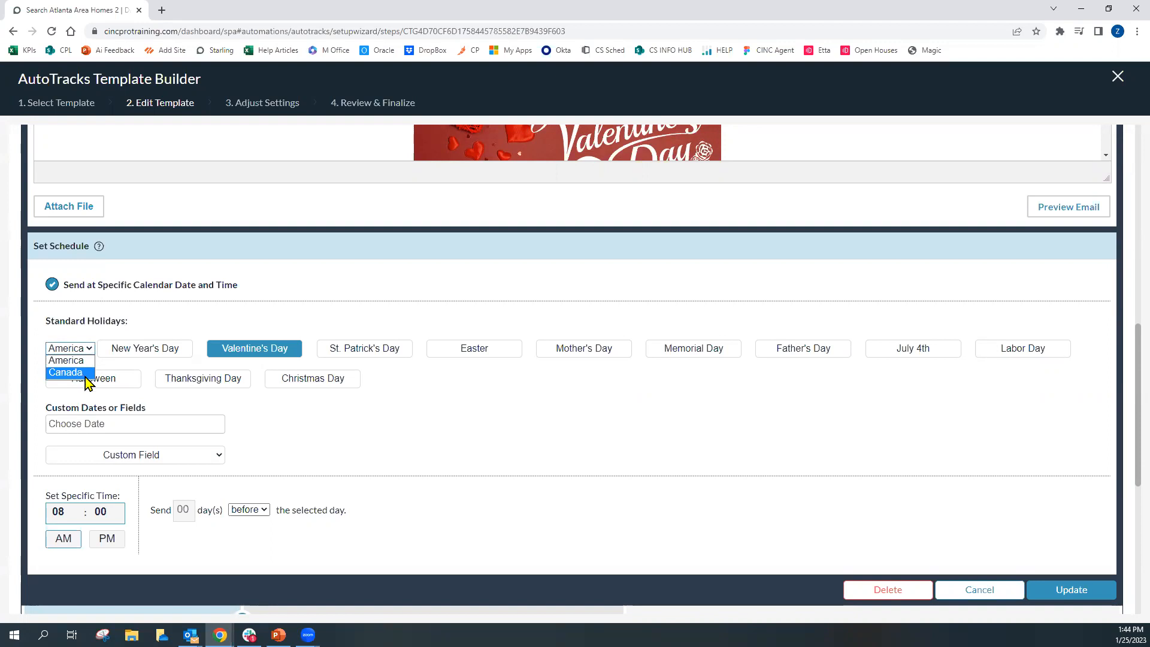
click(58, 360)
click(90, 354)
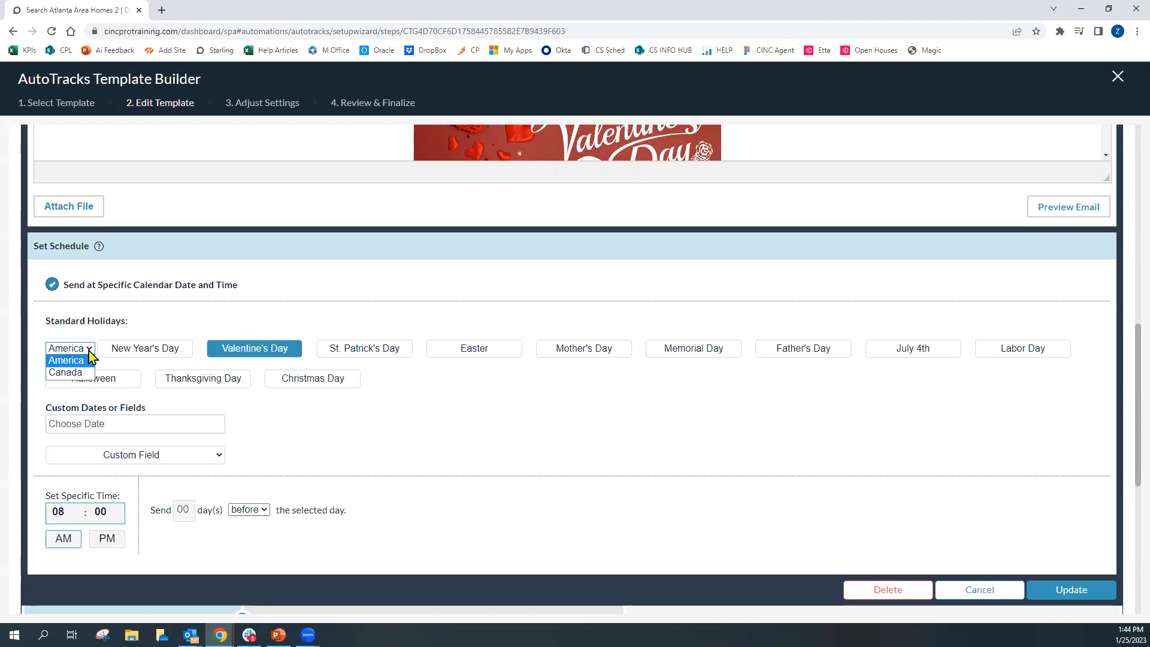
click(89, 352)
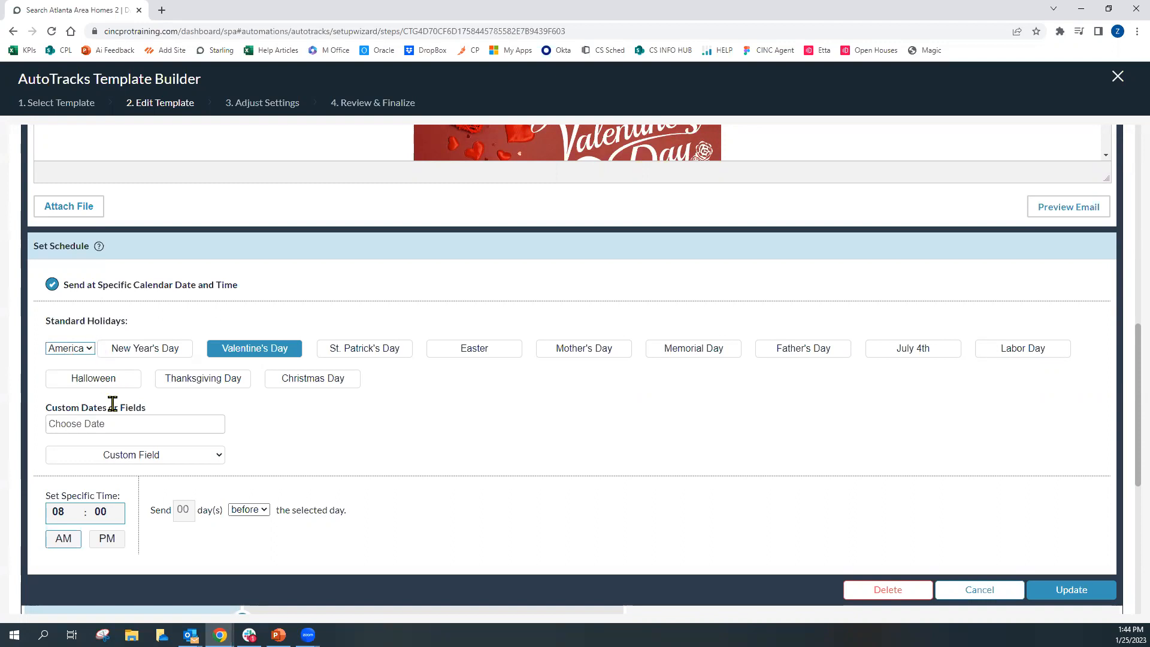
Try a custom send date of Feb 13, 2023 and browse the custom field options before reselecting Valentine's Day
drag(46, 408, 106, 409)
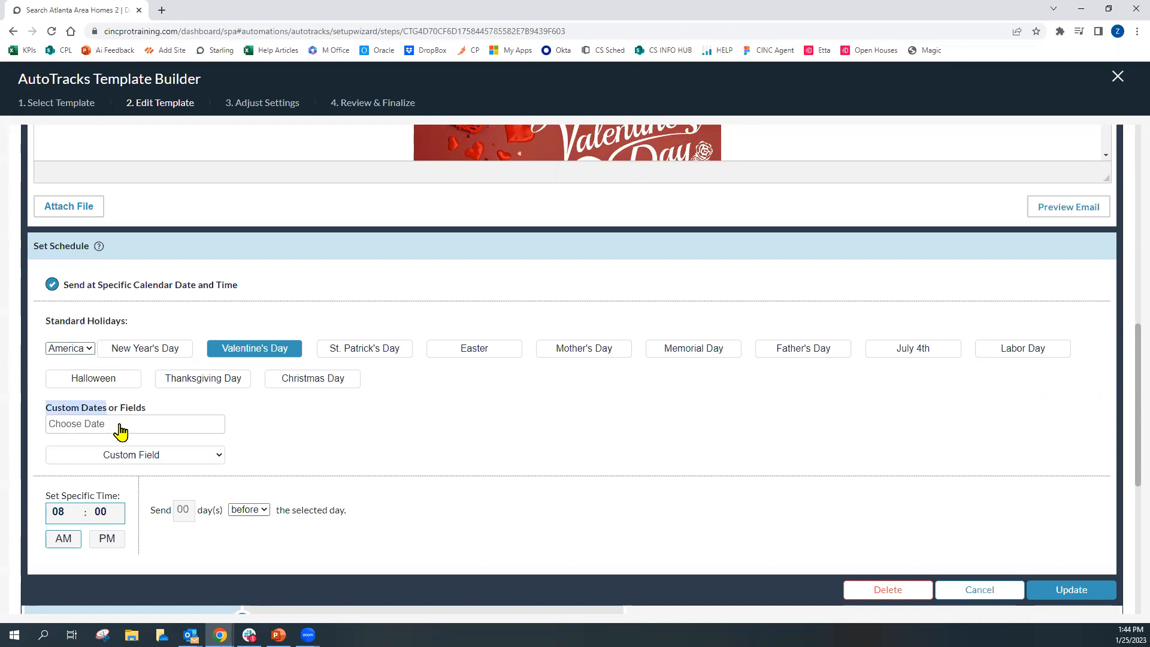
click(119, 428)
click(213, 451)
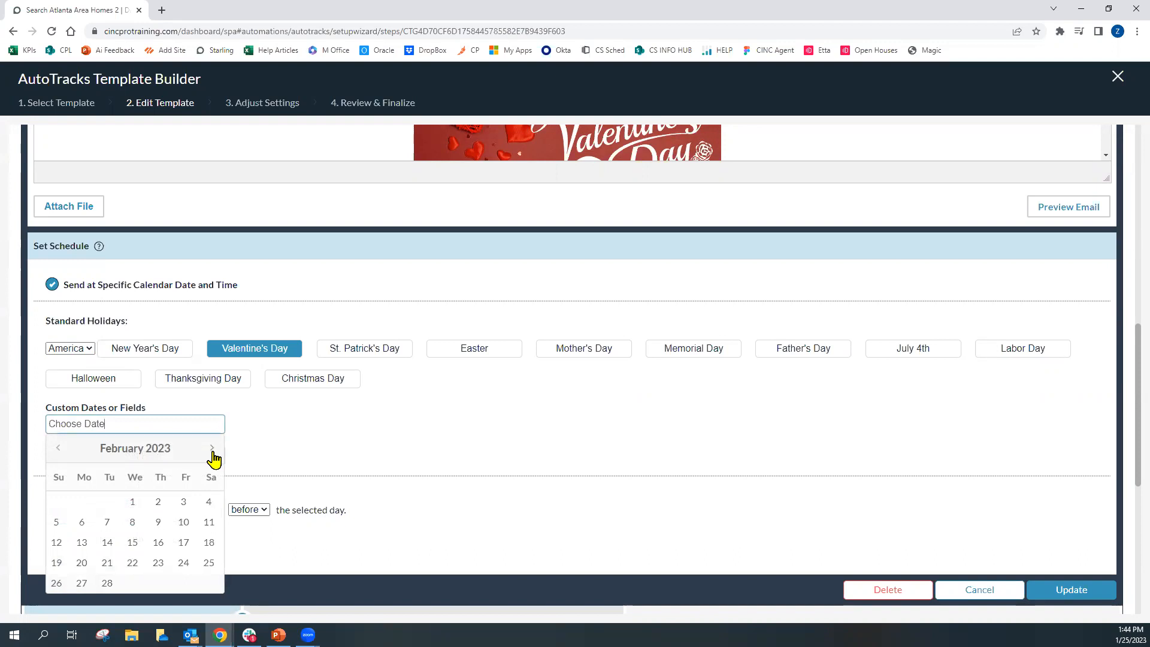
click(82, 545)
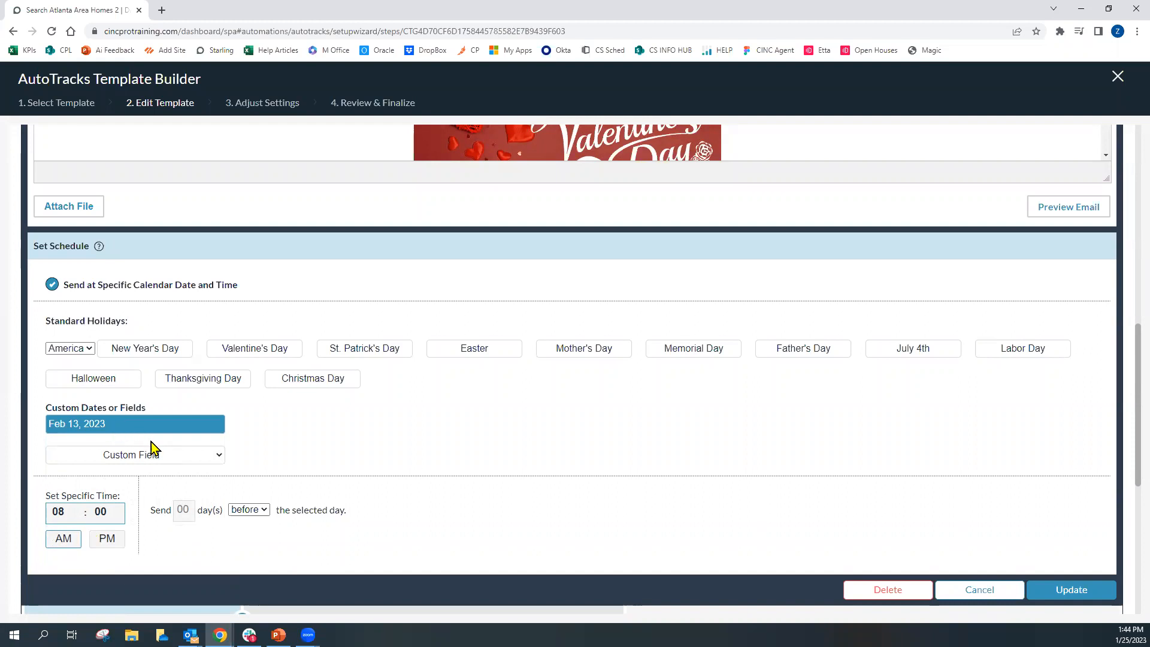
click(189, 458)
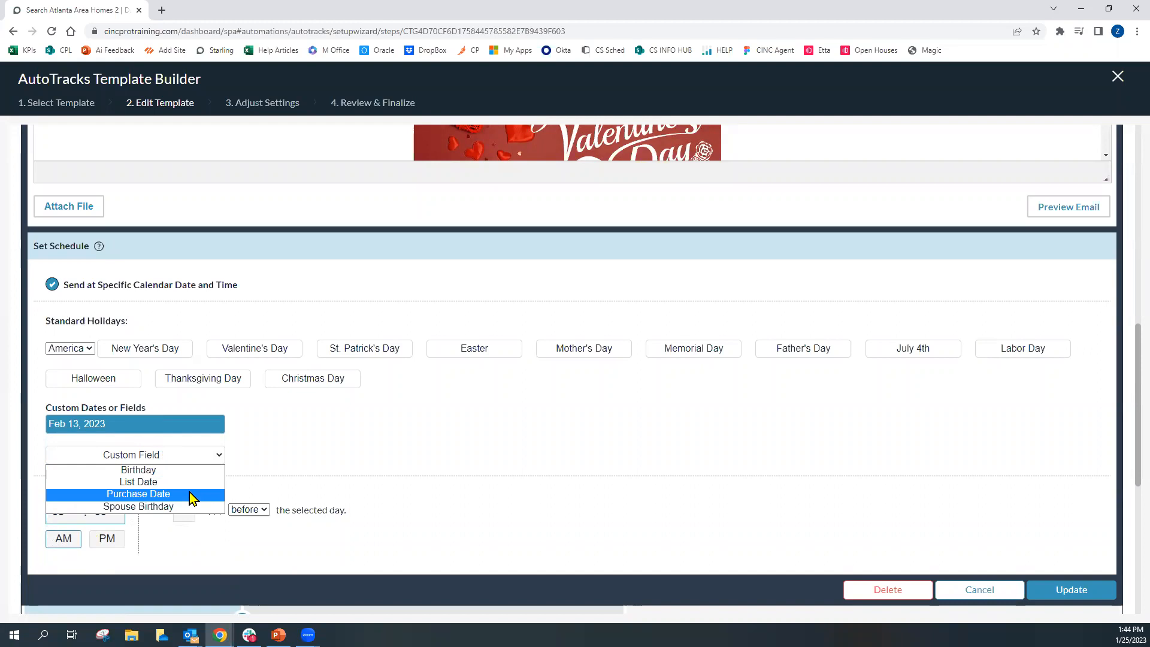
click(192, 456)
click(273, 352)
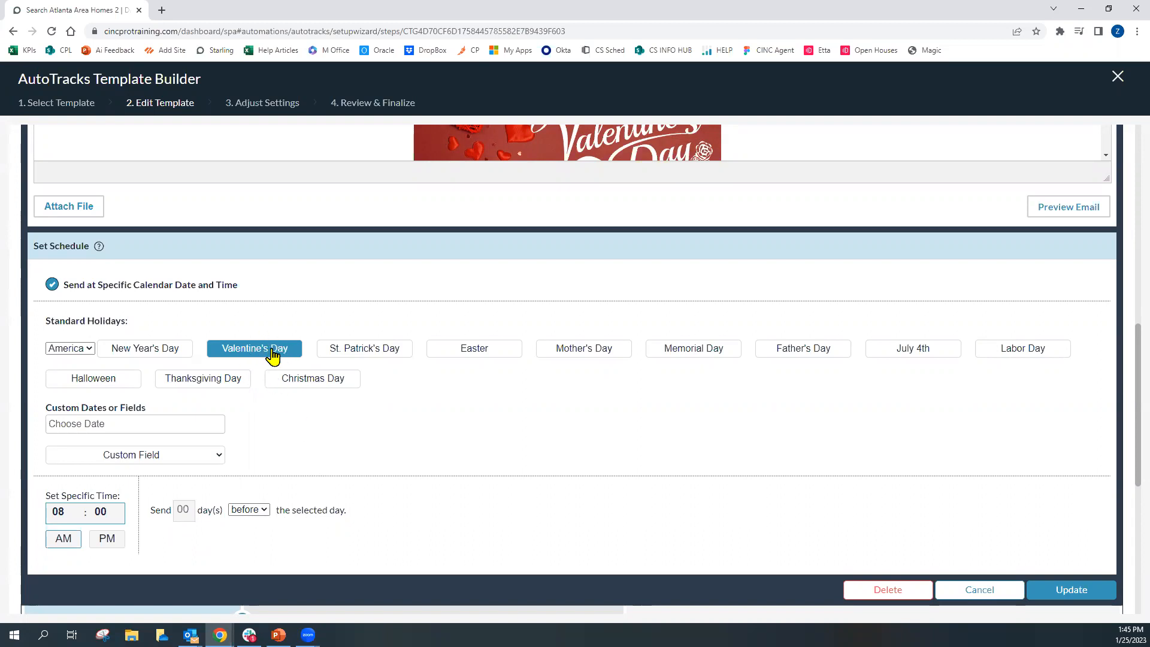
Schedule the Valentine's Day email to send 01 day after the holiday at 9:19 AM and update the step
click(192, 510)
text(01)
click(76, 512)
click(120, 512)
click(259, 511)
click(252, 534)
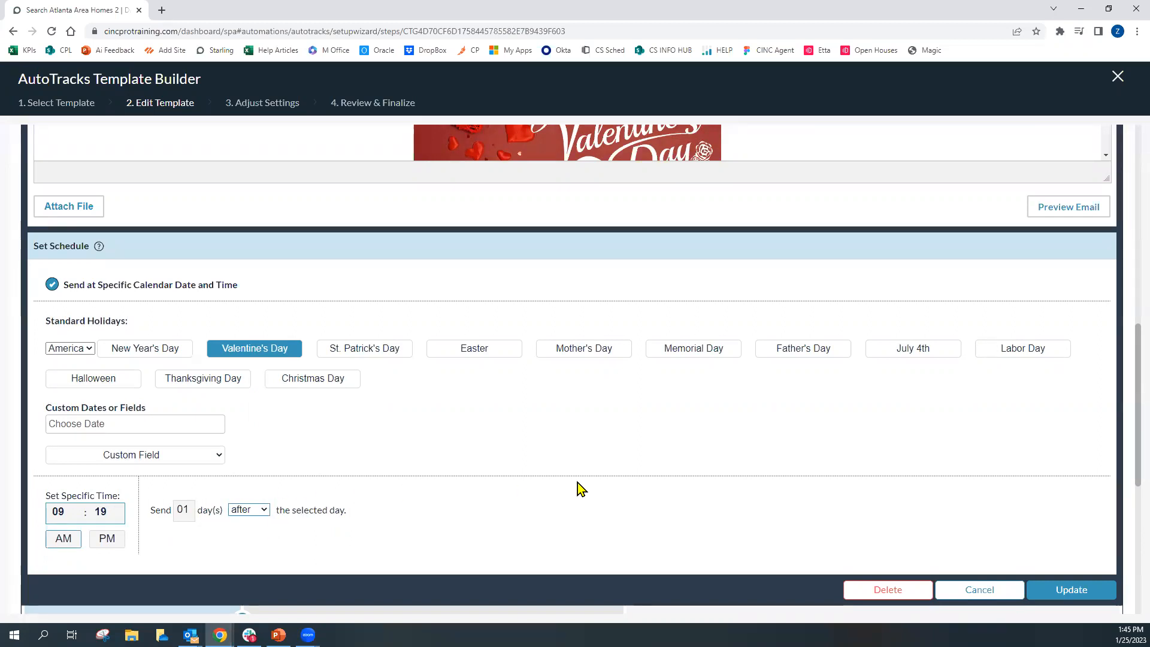
click(1048, 590)
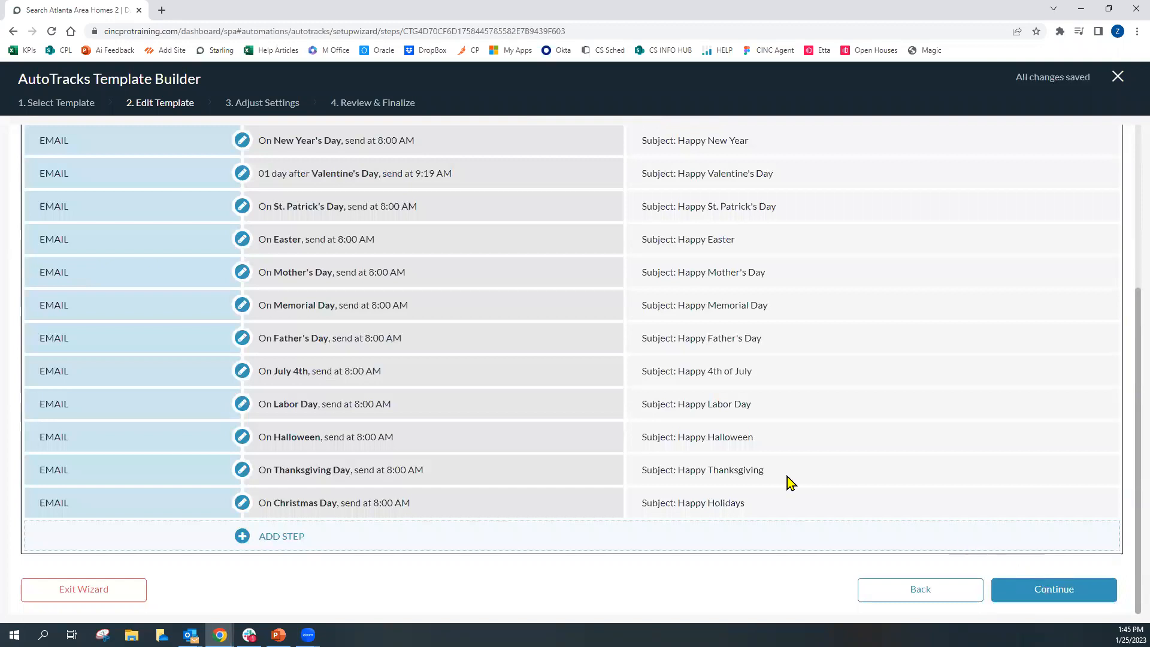
Continue to the AutoTrack settings and save them
scroll(418, 373, up, 1)
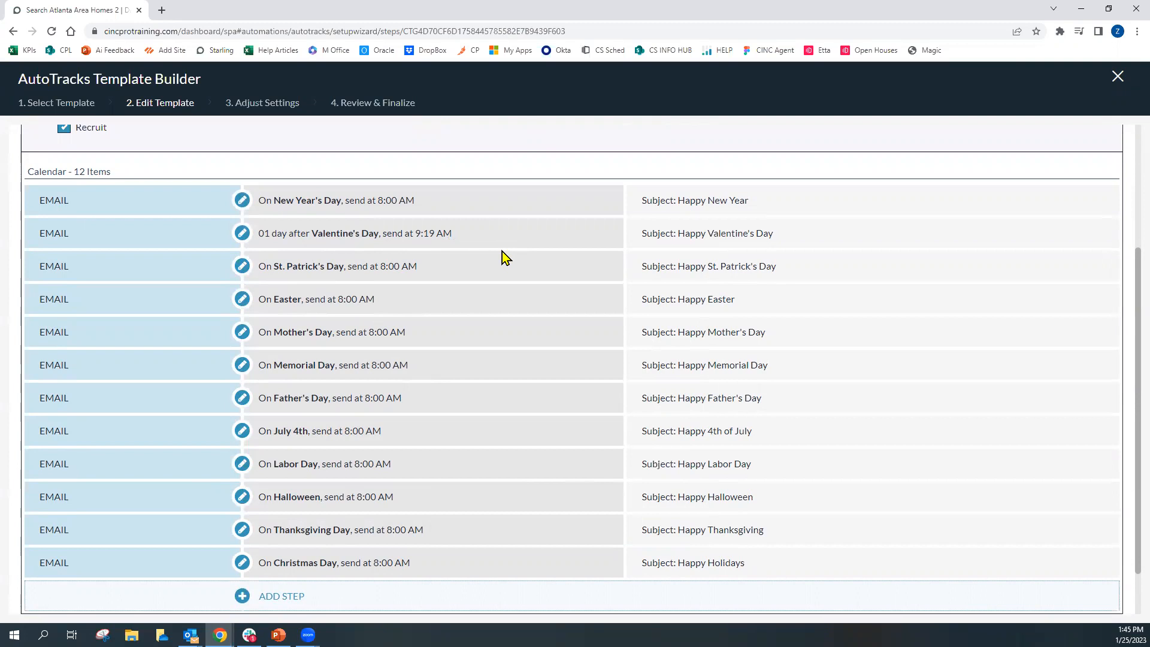
scroll(554, 276, down, 1)
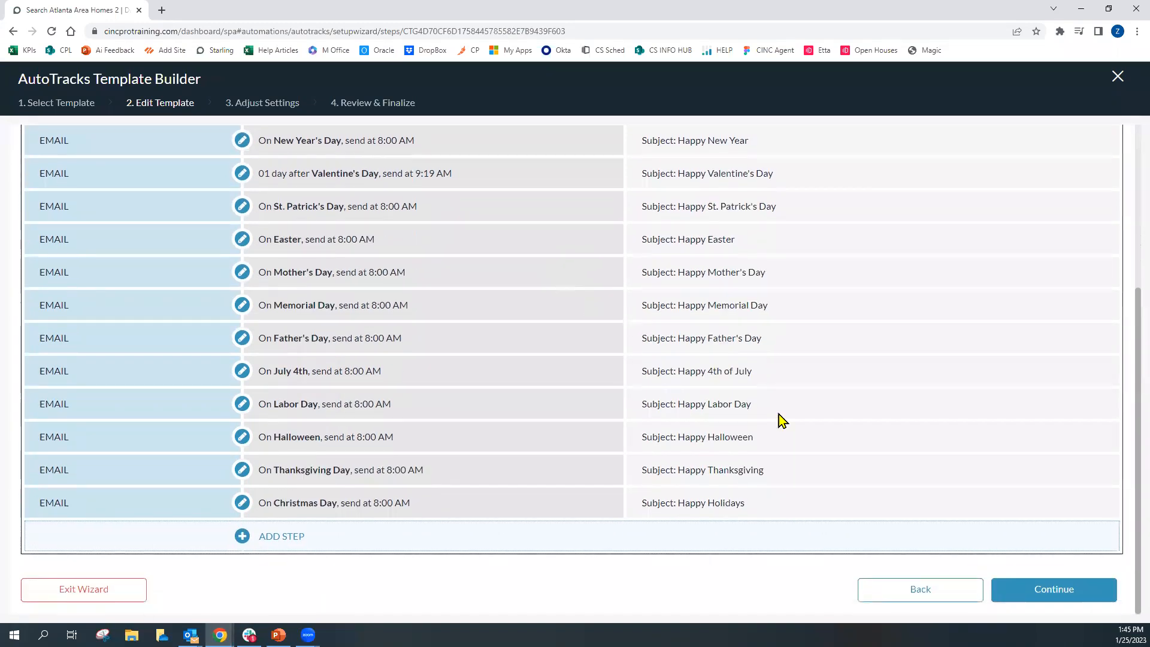
click(1021, 592)
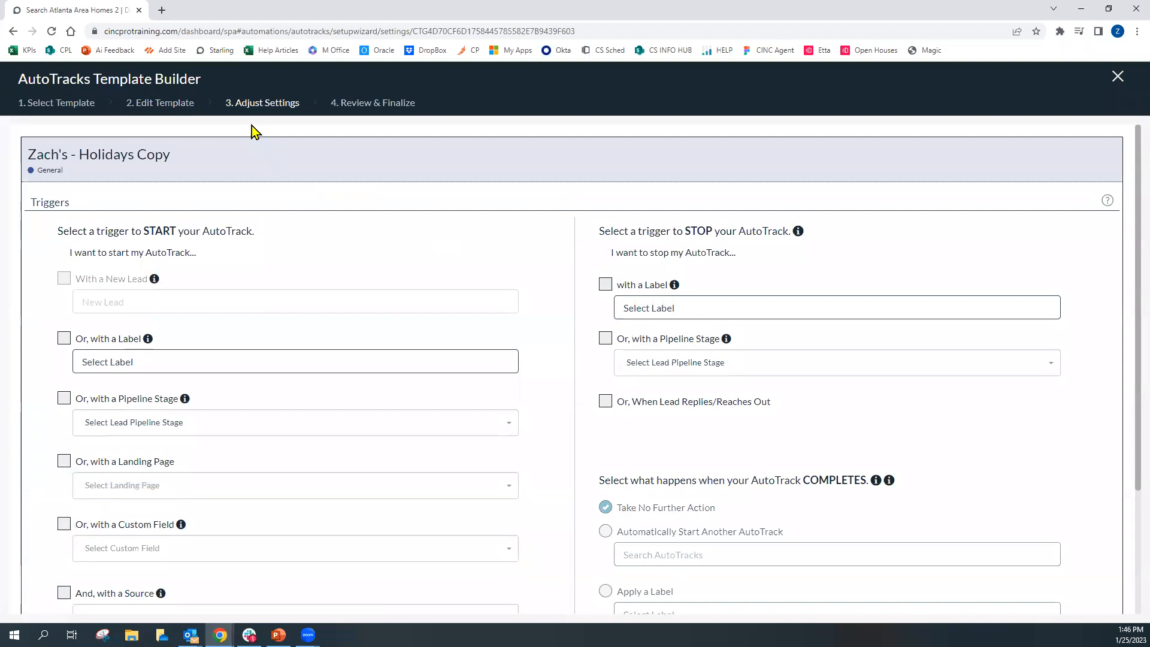
scroll(580, 291, down, 1)
drag(599, 414, 858, 416)
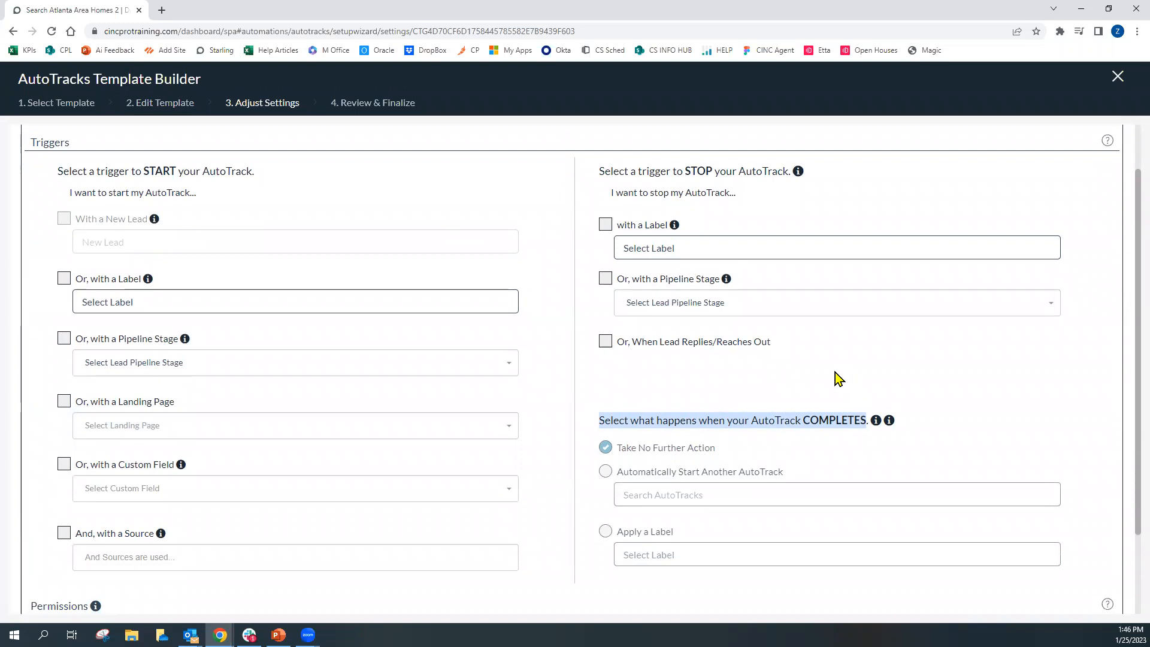
scroll(835, 372, down, 1)
scroll(576, 400, down, 1)
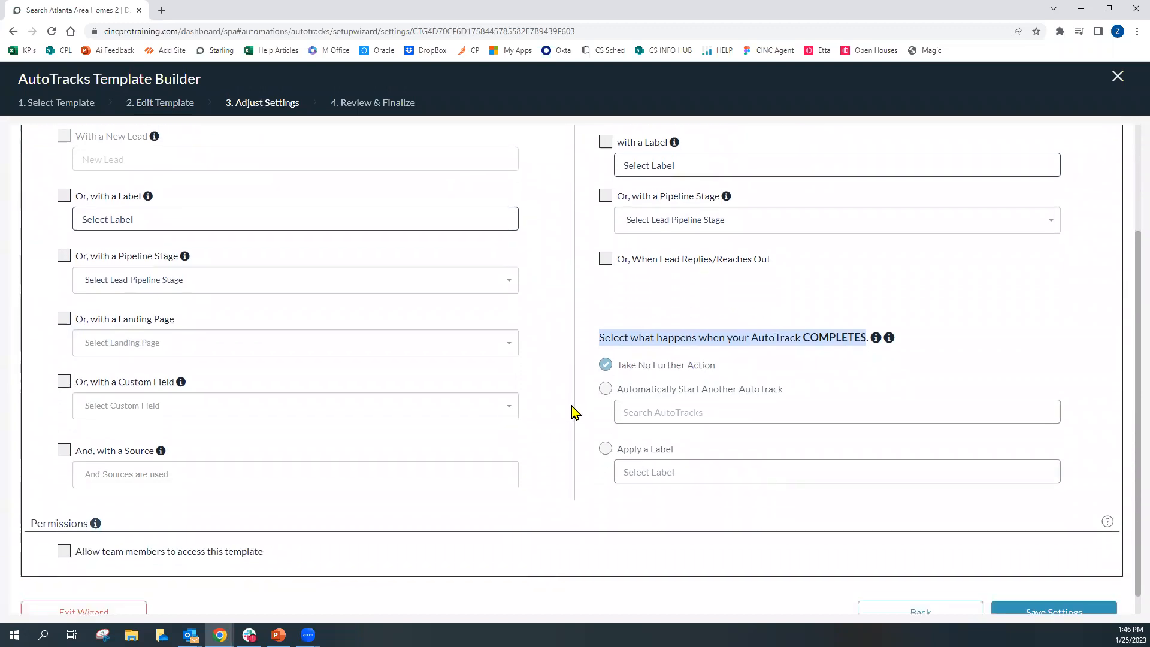
scroll(572, 405, down, 1)
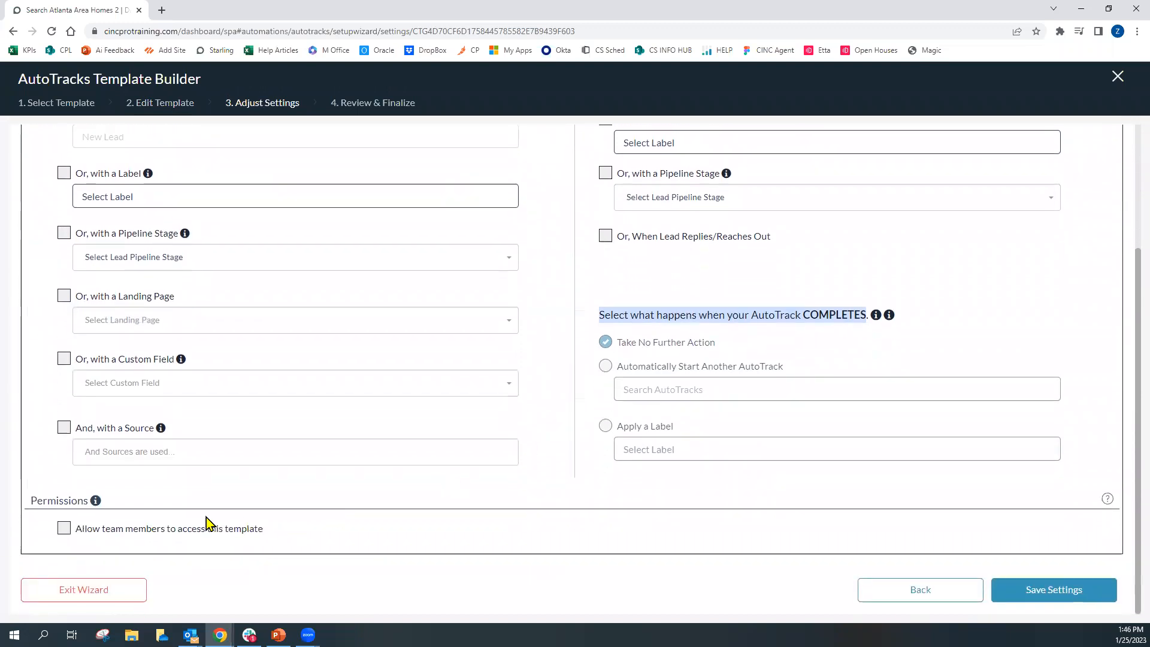
click(1028, 596)
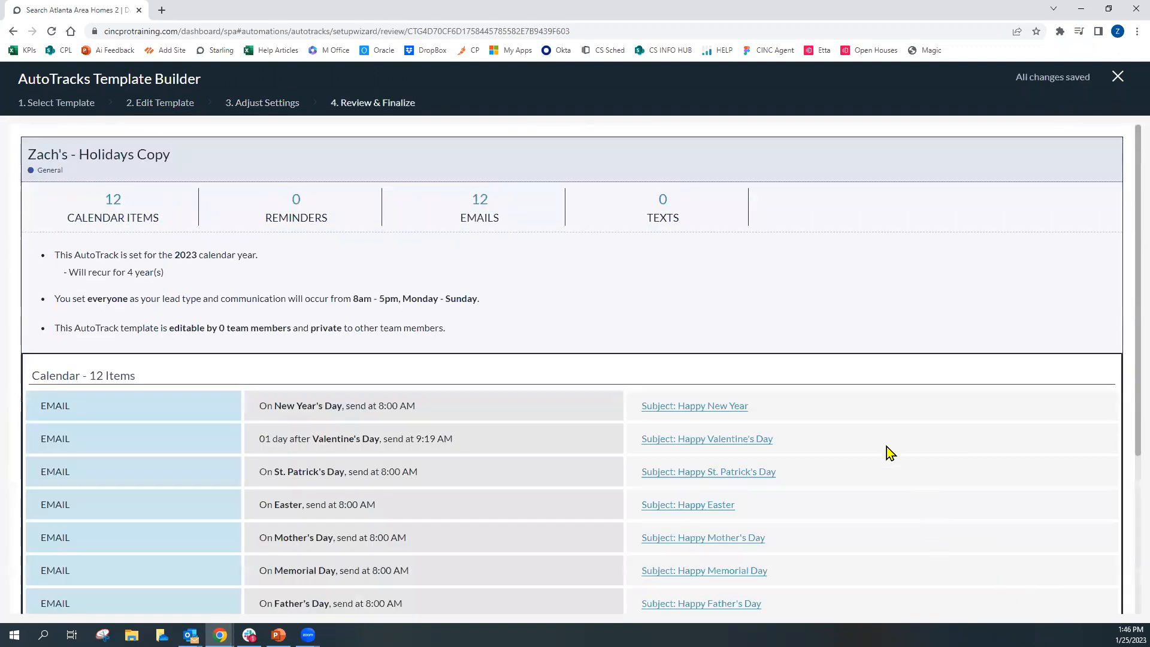
Save the holiday AutoTrack from the review page and exit the wizard
scroll(933, 343, down, 4)
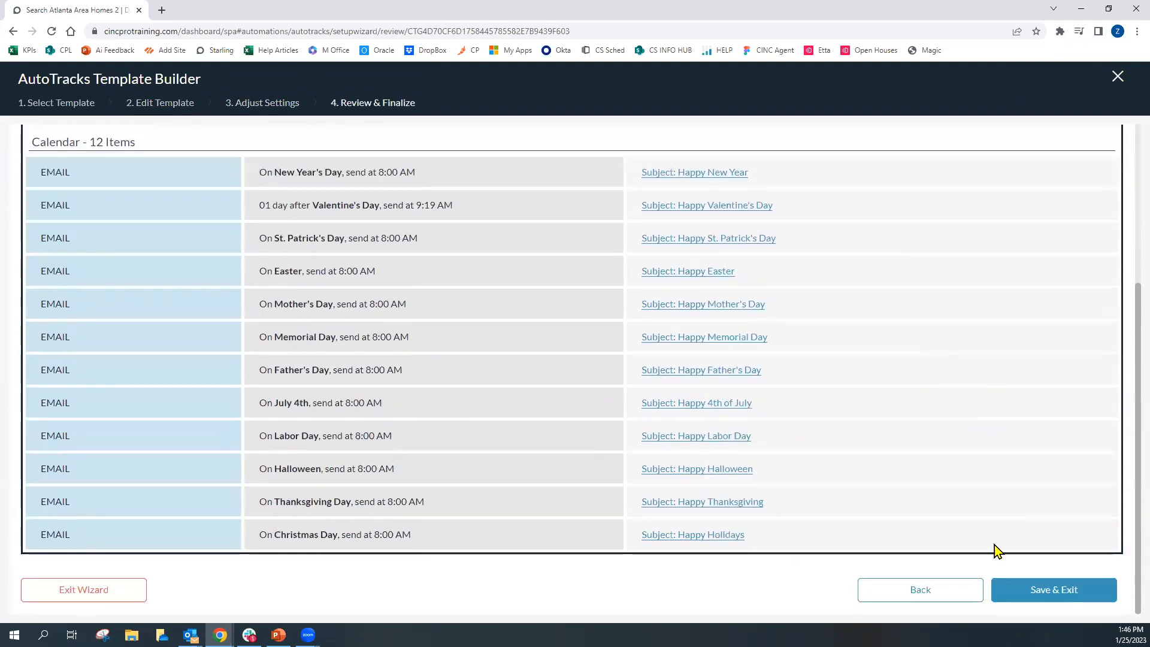
click(1061, 594)
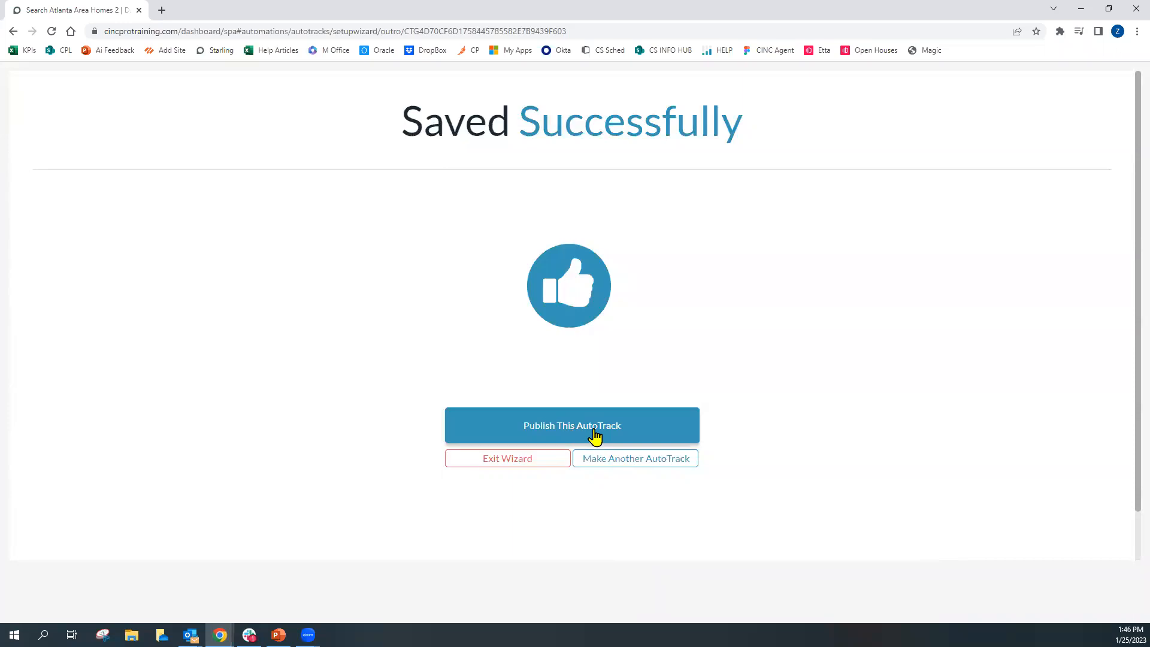
click(531, 465)
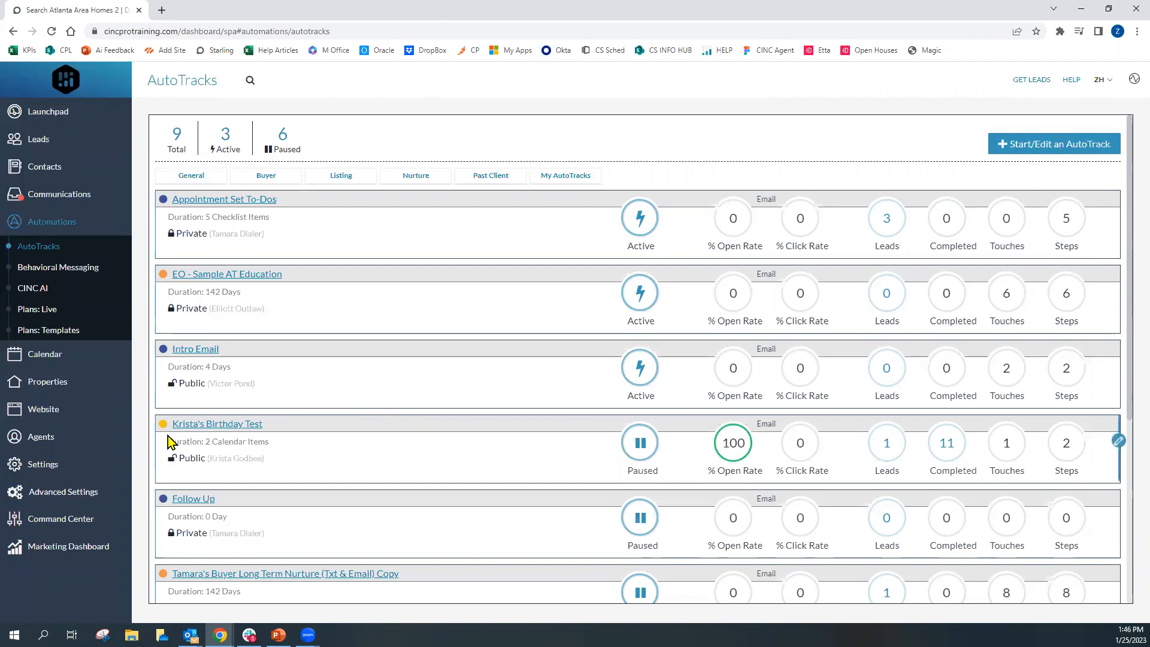
Open the Custom Fields settings page and examine the Add a New Field section
click(62, 466)
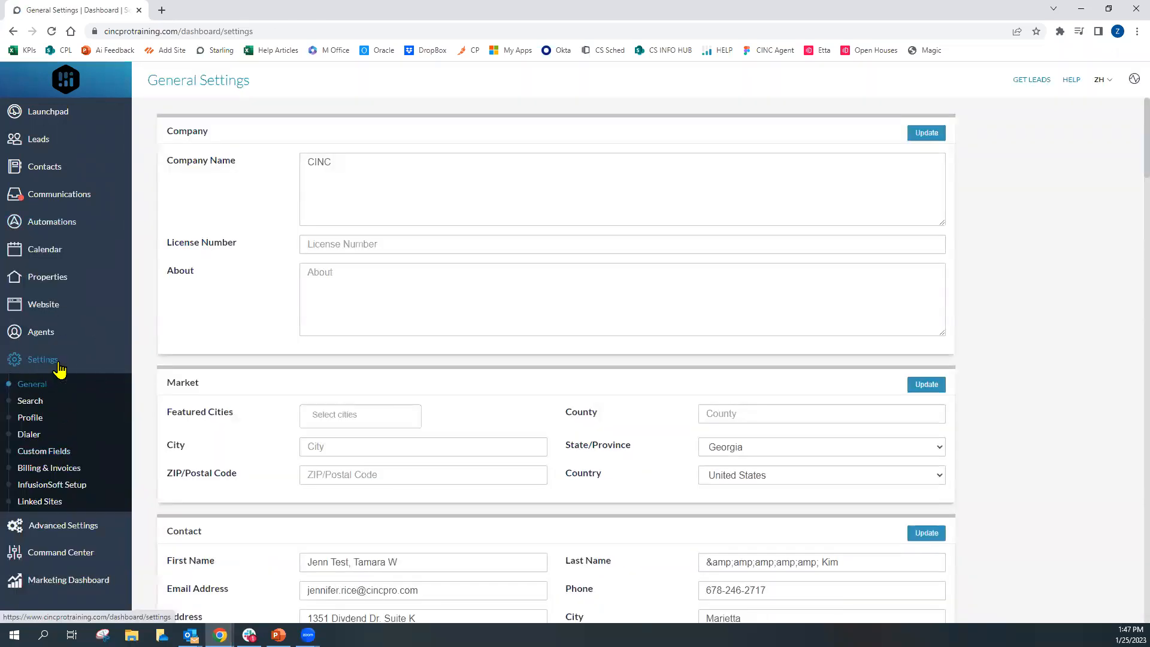
click(59, 454)
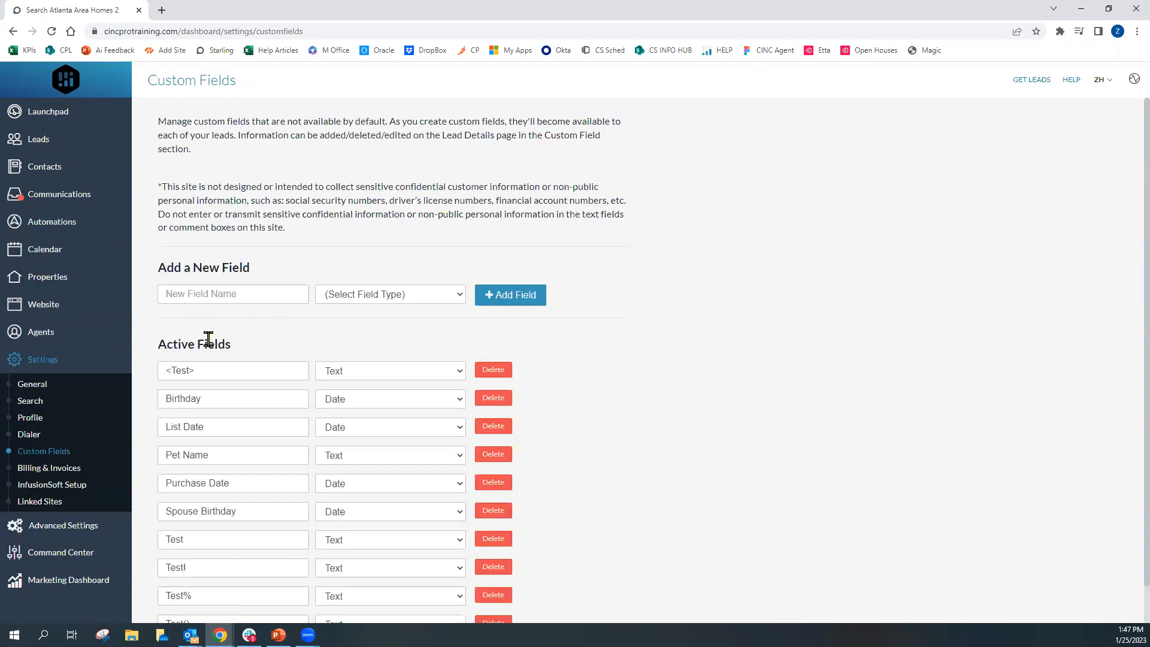
drag(157, 268, 257, 276)
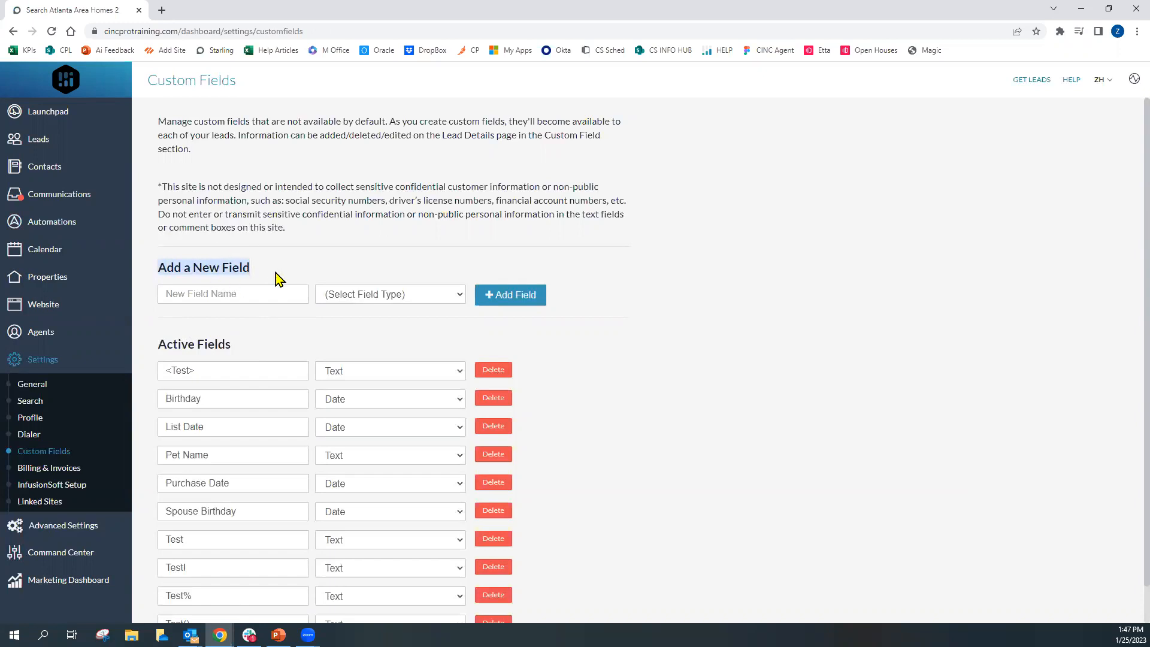
Try to add a new Date custom field named Birthday
click(223, 294)
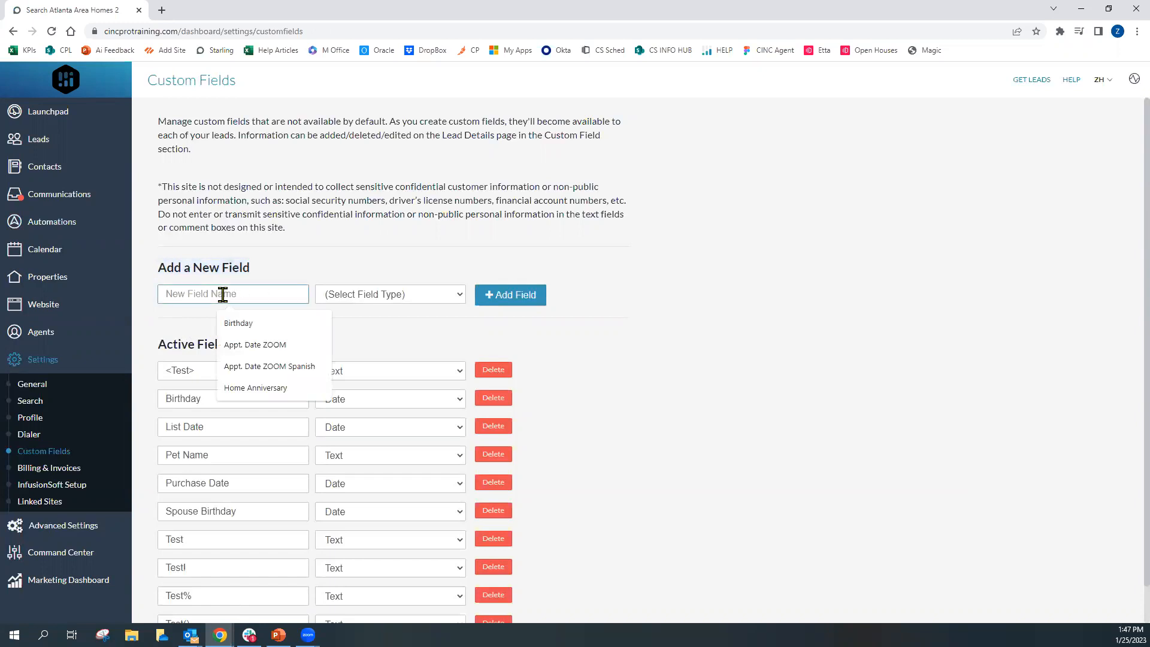
click(254, 324)
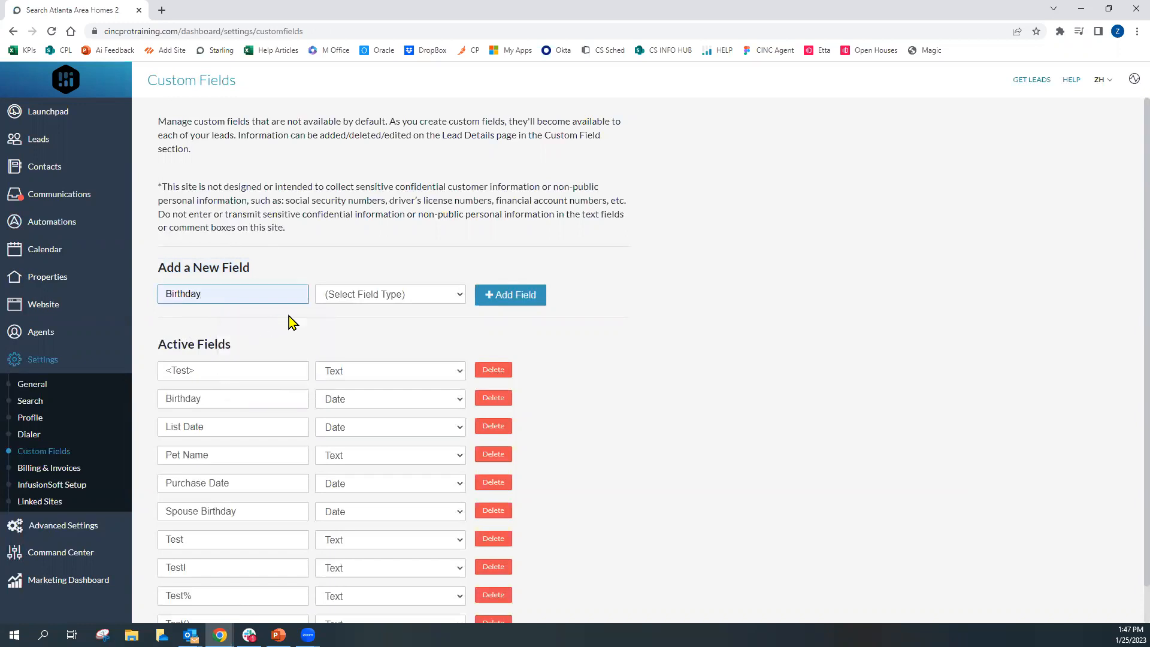
click(432, 296)
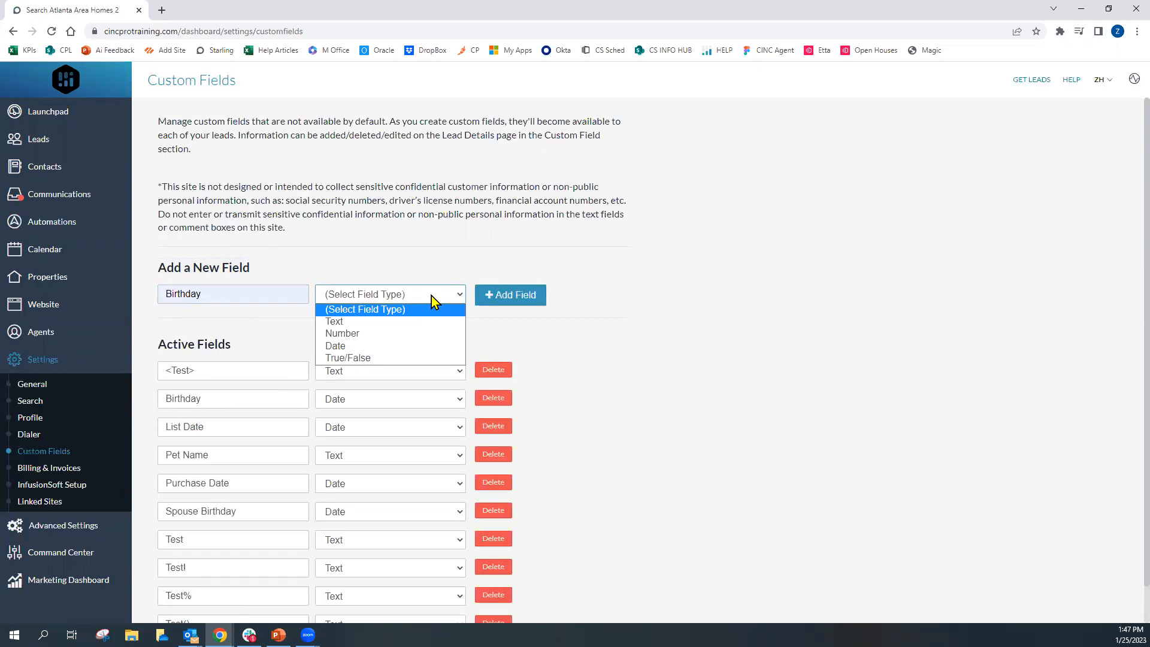
click(361, 346)
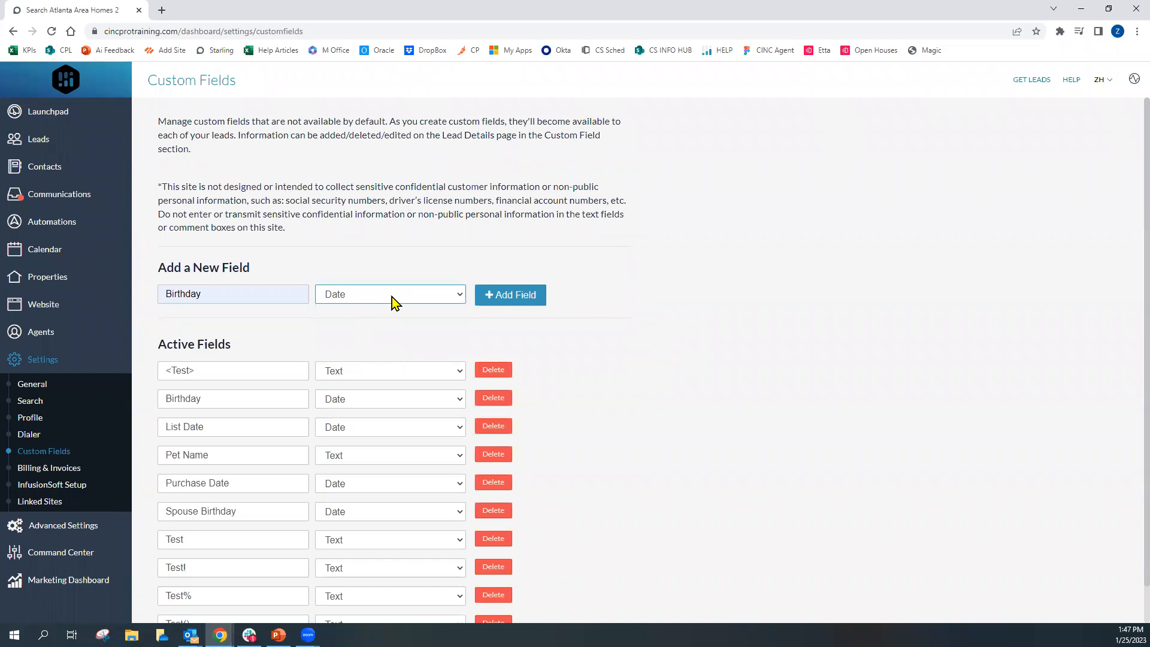
click(502, 300)
Enter "# of children" as a new custom field name and set its type to Number
double_click(216, 295)
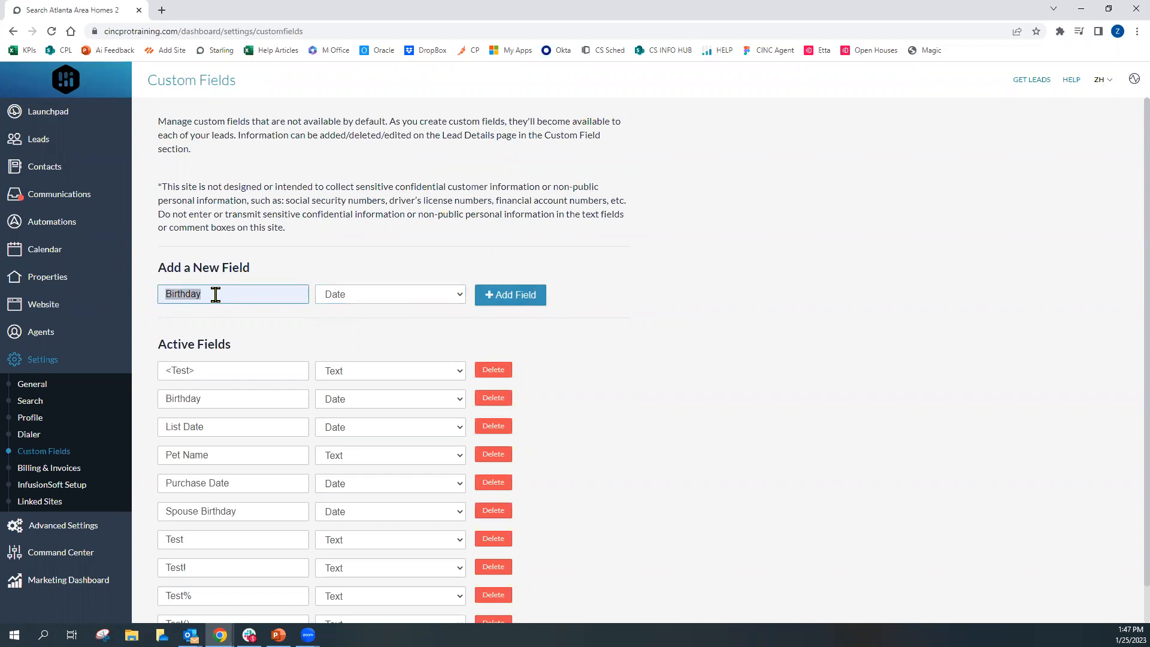
text(# of children)
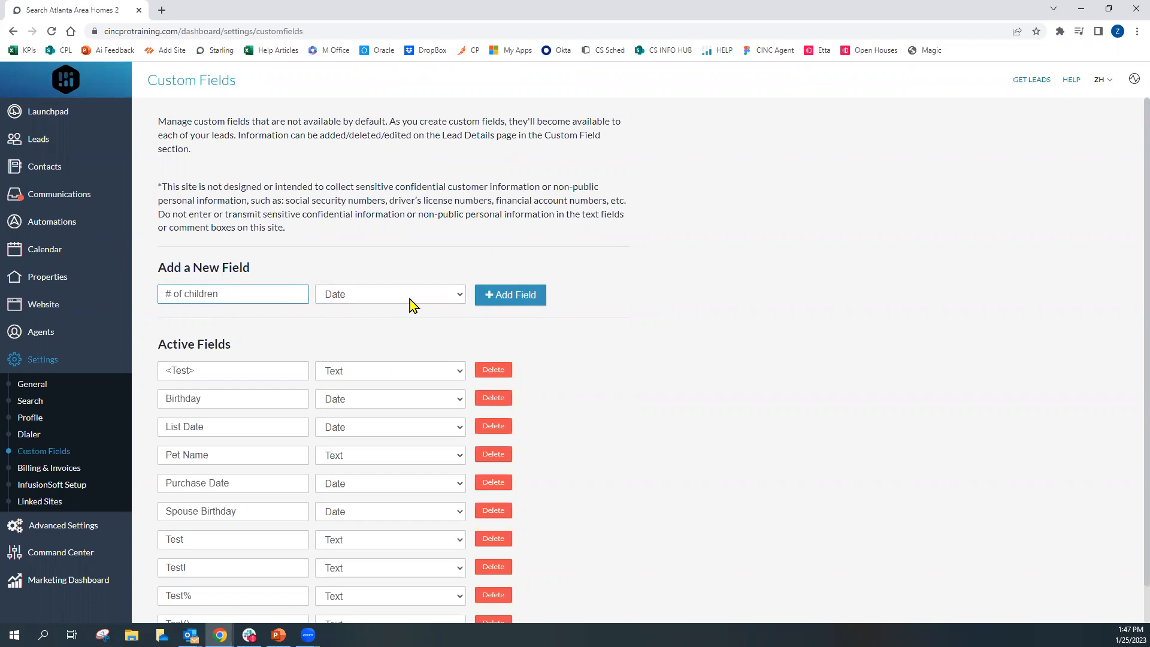
click(411, 299)
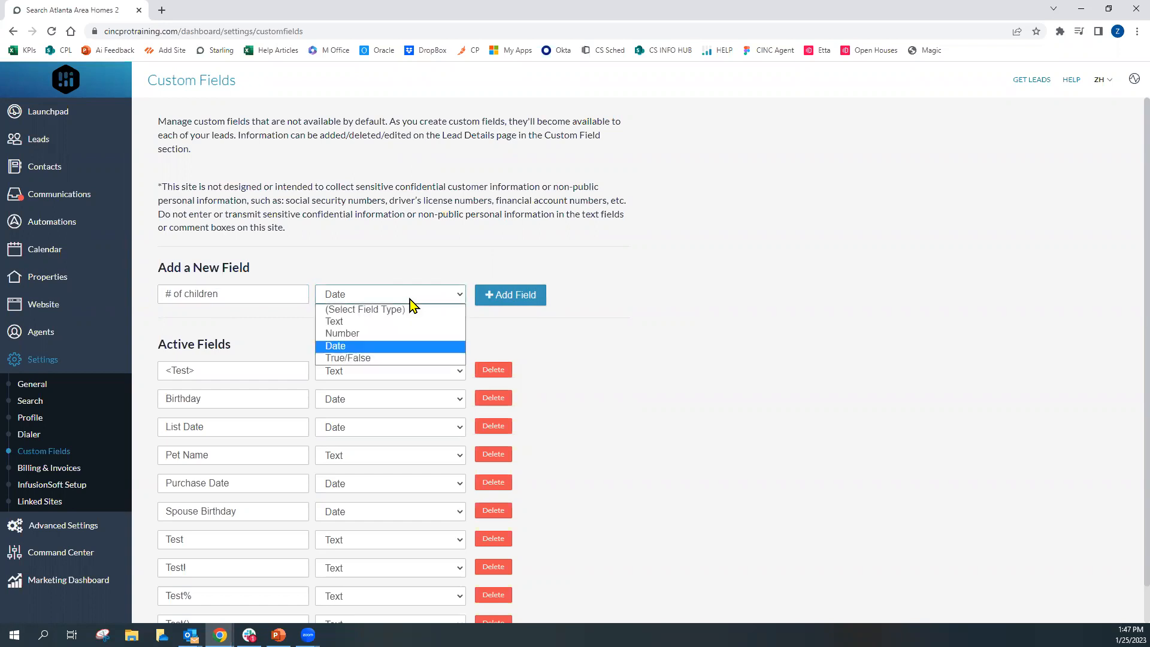
click(377, 334)
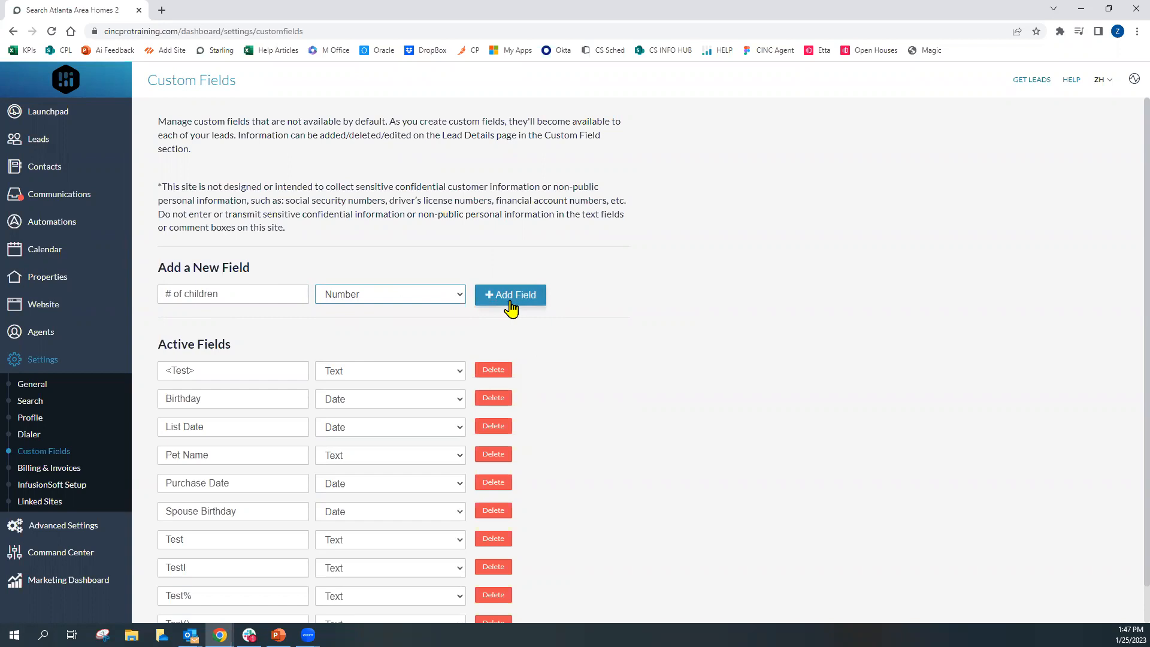
Change the new field's name to "Name of child 2" and its type to Text
drag(172, 294, 160, 291)
text(Name)
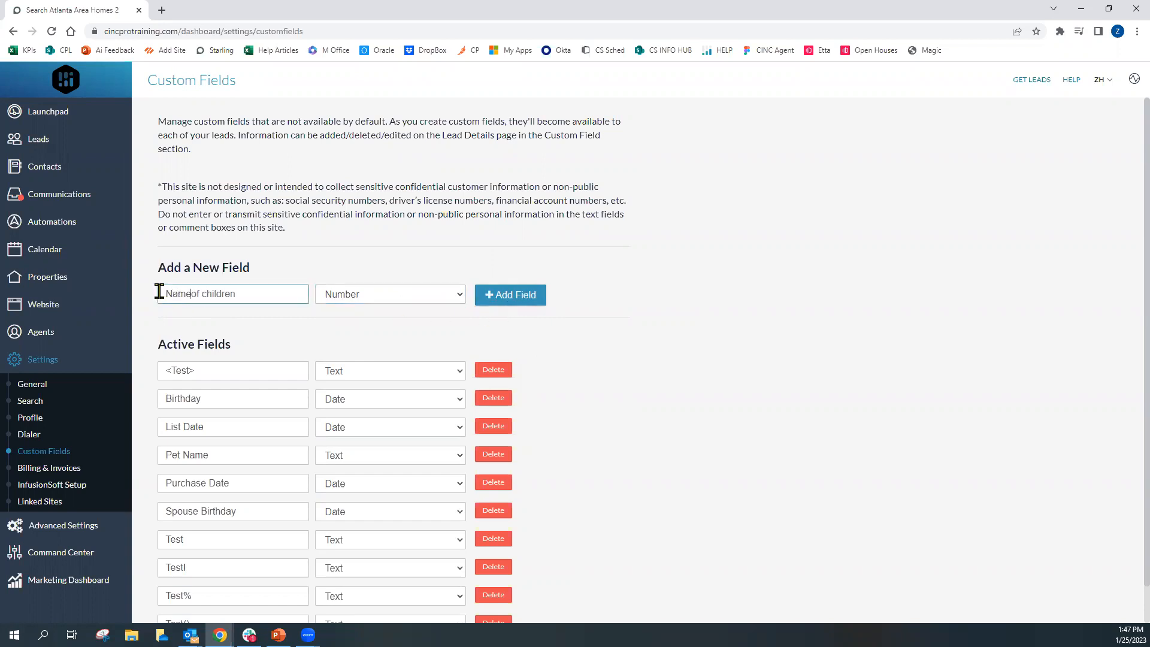
drag(249, 293, 223, 294)
text(1)
click(389, 294)
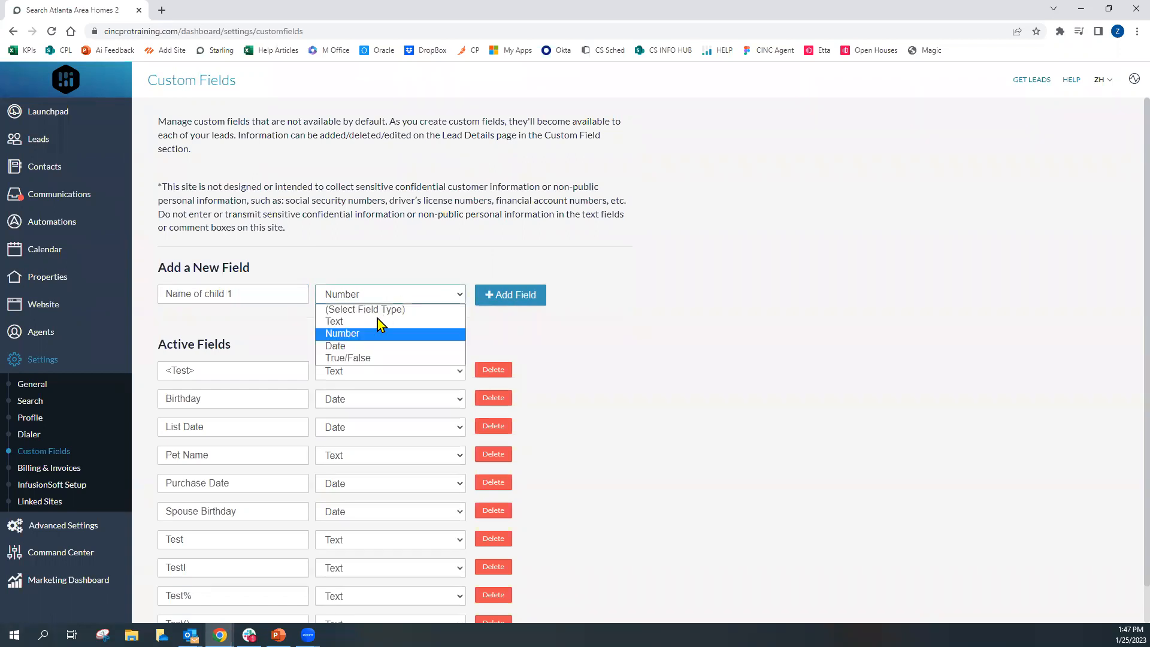
click(379, 323)
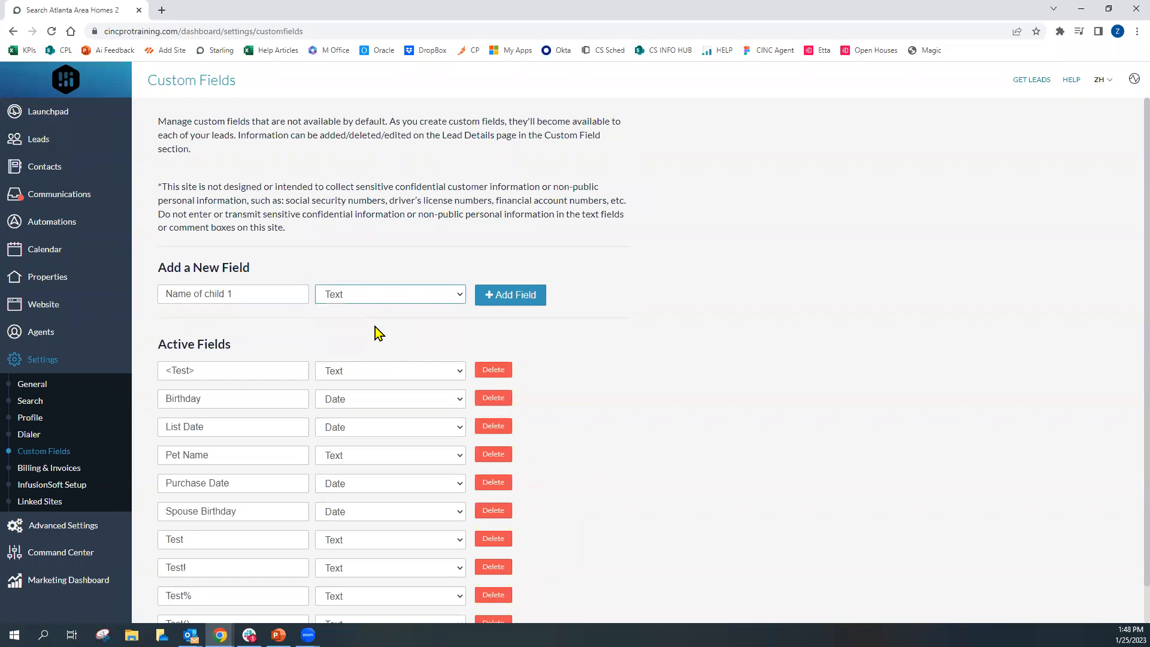
click(253, 294)
text(2)
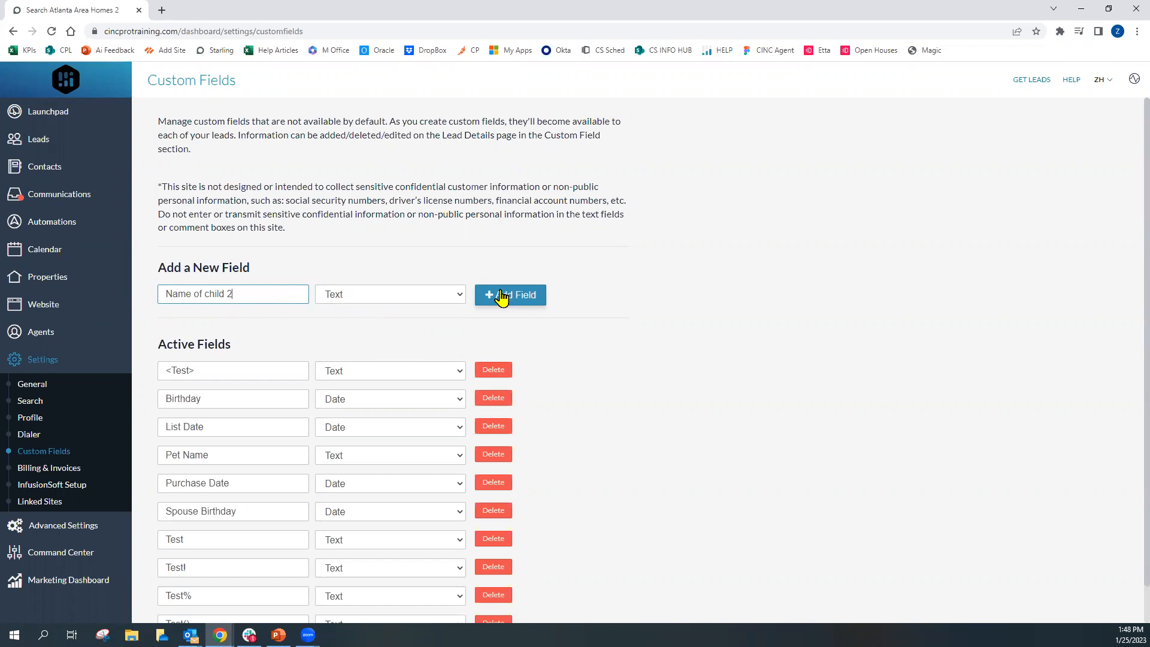
Open the first lead's Info tab and fill in its Birthday custom field with a date
click(57, 150)
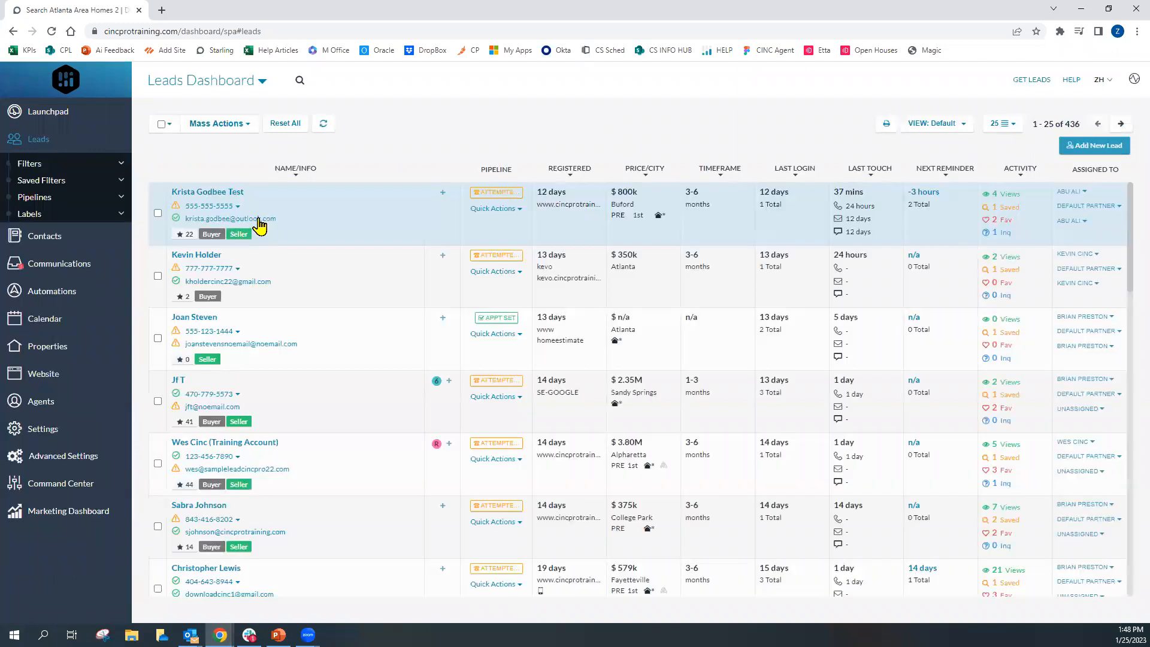
click(243, 193)
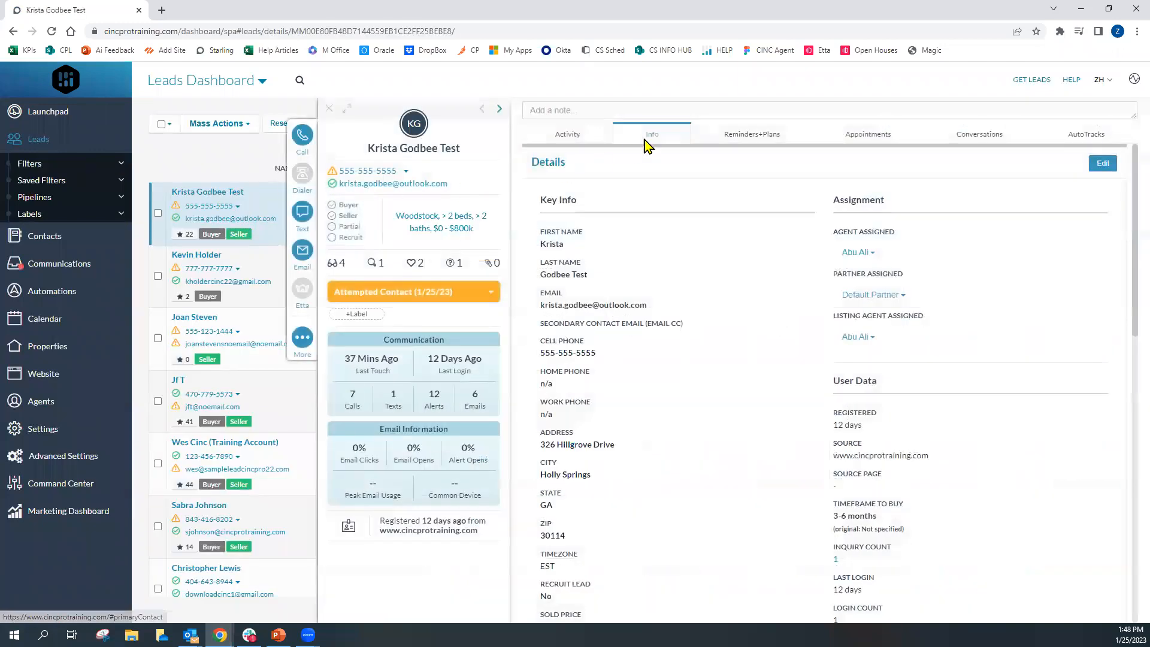
click(660, 144)
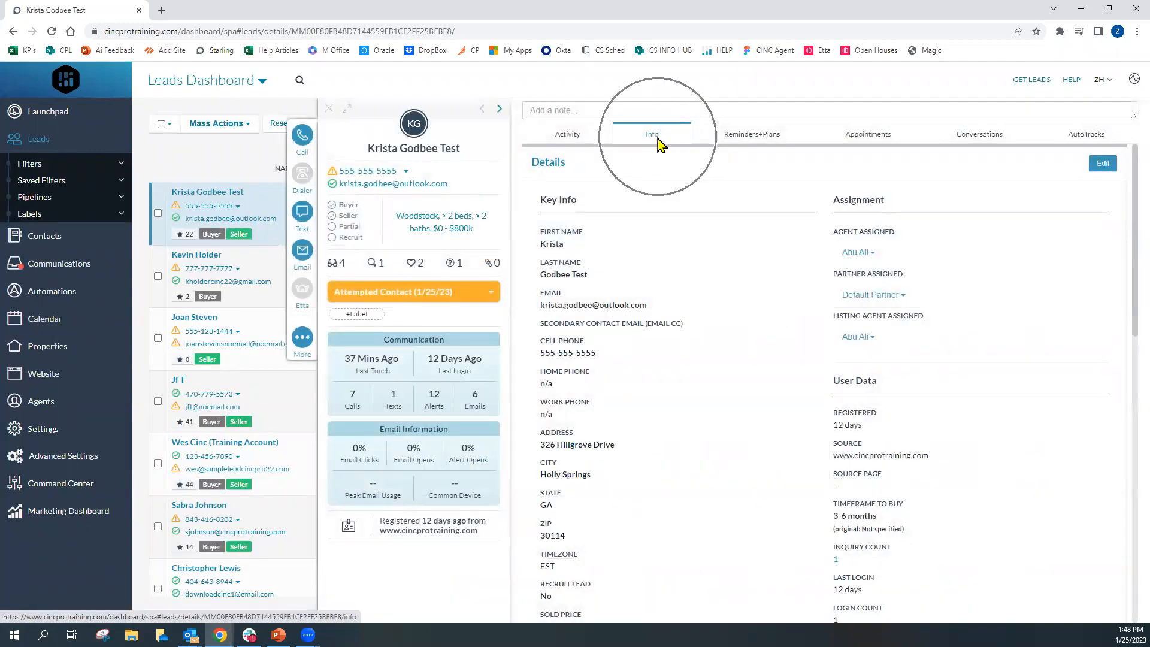
scroll(736, 329, down, 10)
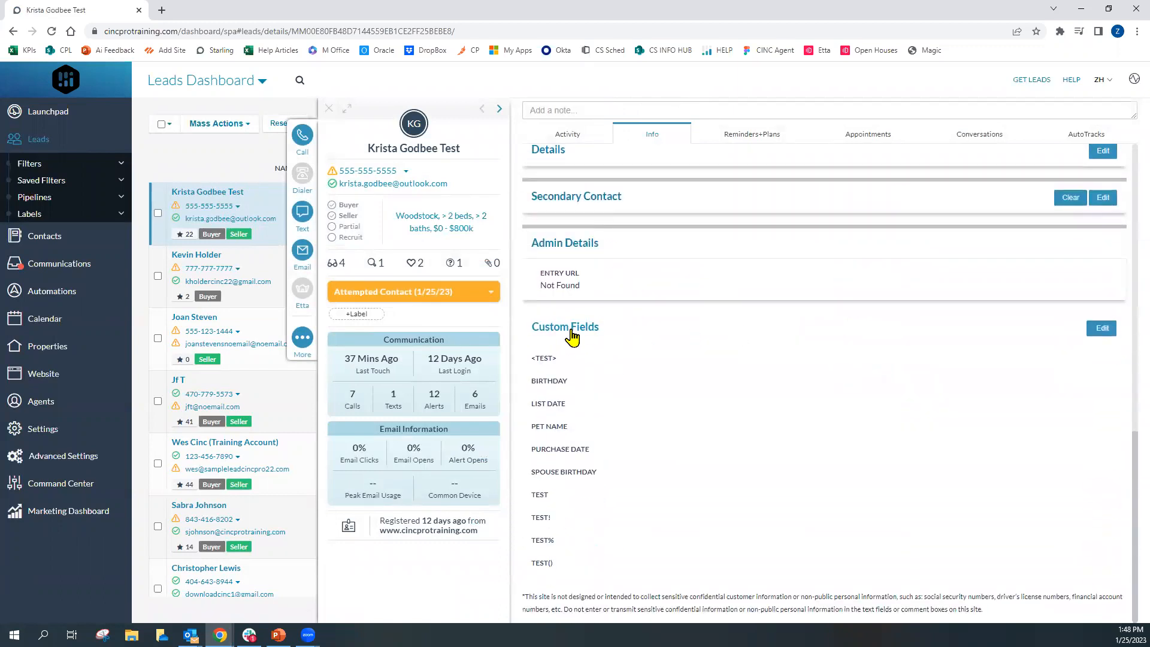
click(573, 334)
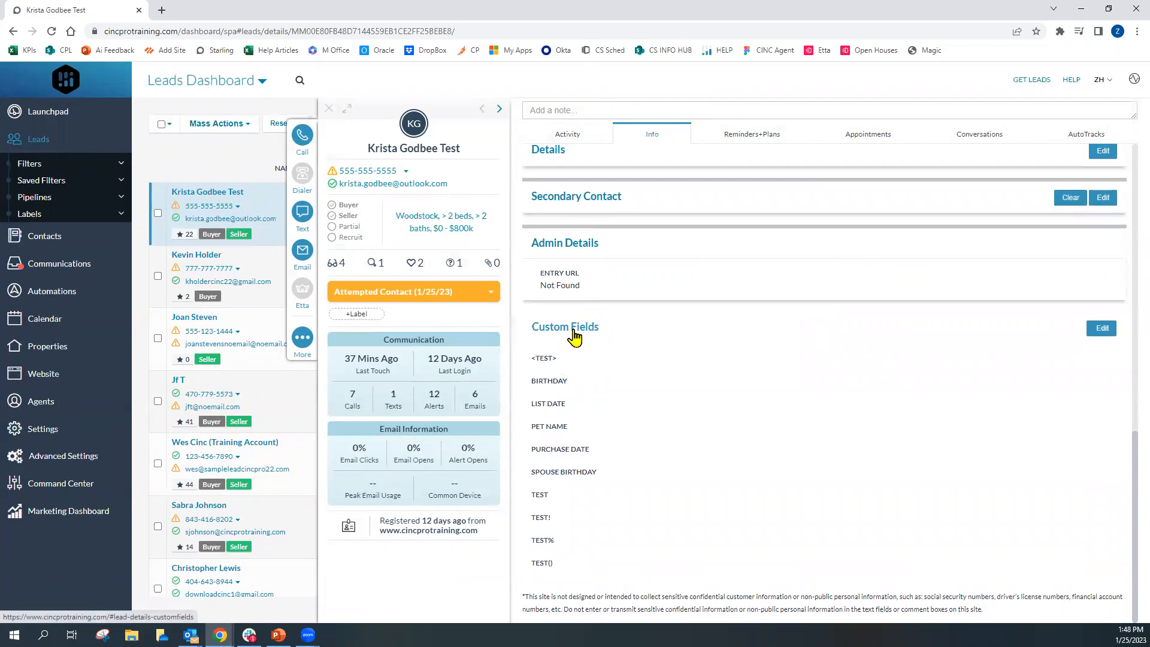
mouse_move(547, 390)
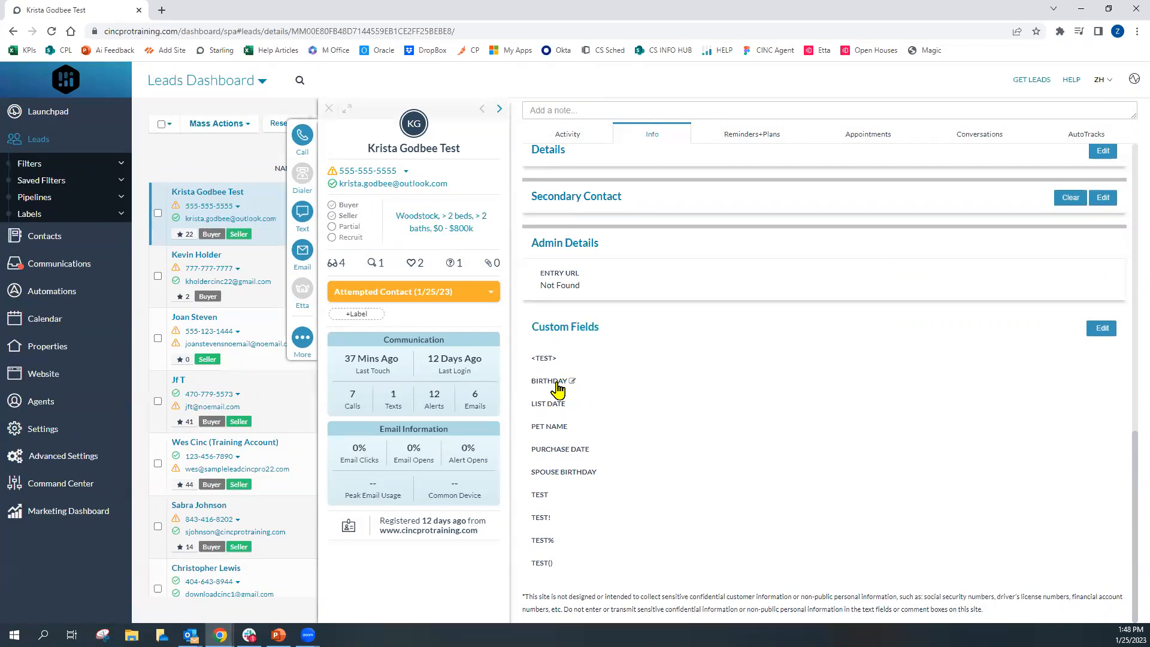
click(573, 383)
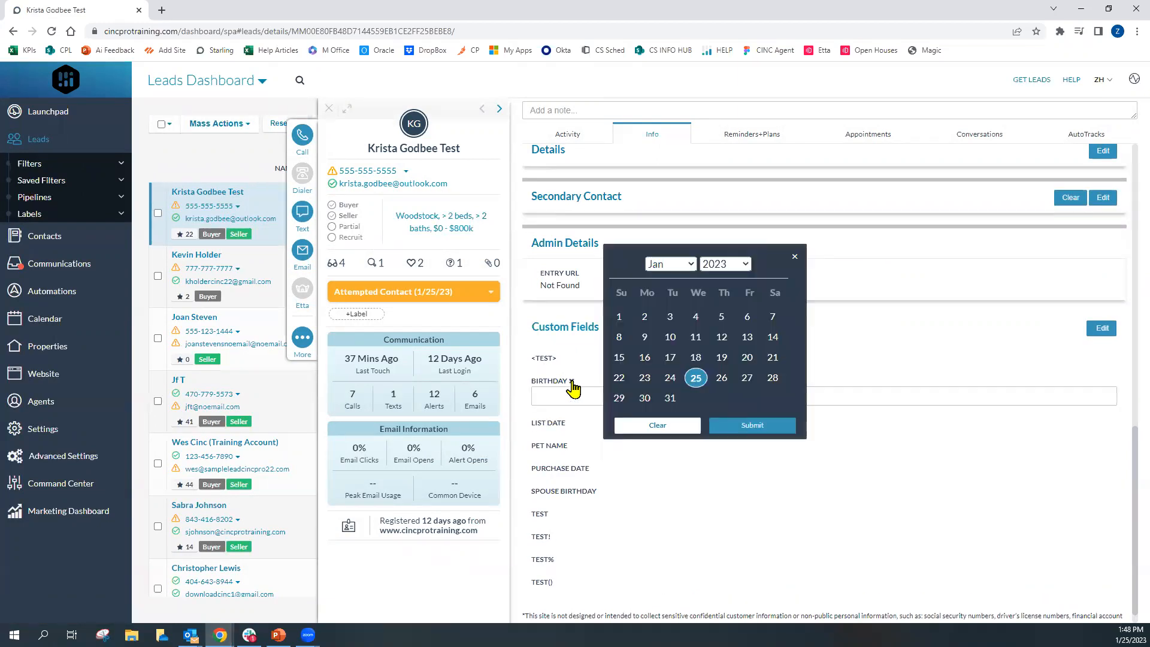
click(771, 379)
click(754, 427)
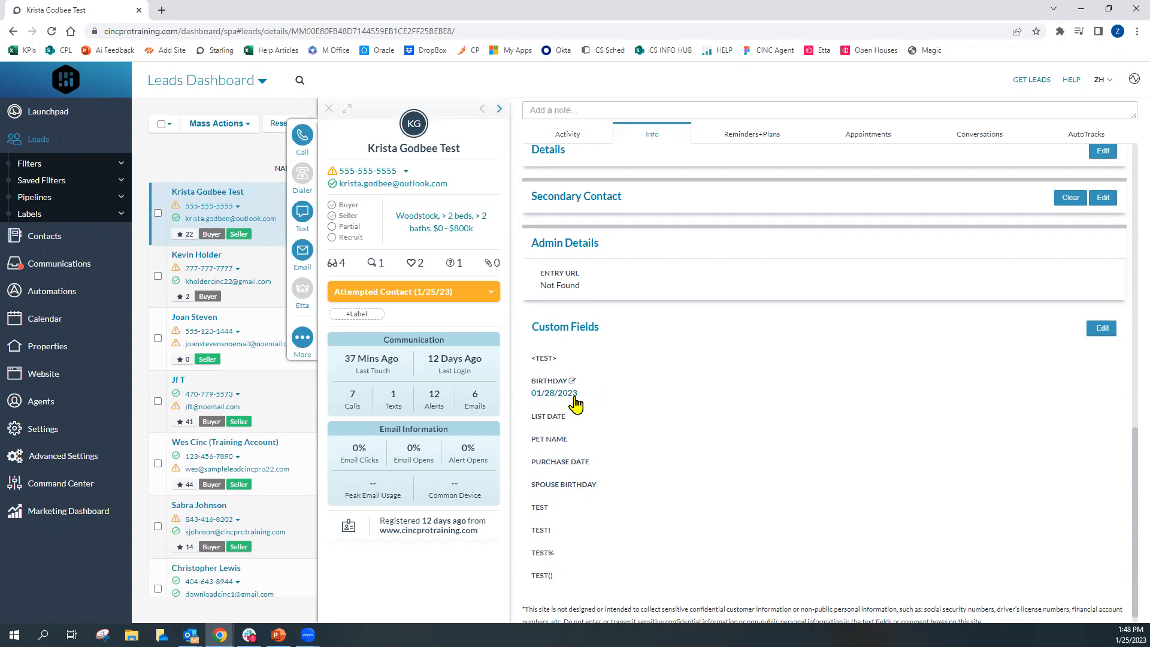
Return to the Custom Fields settings page
click(67, 432)
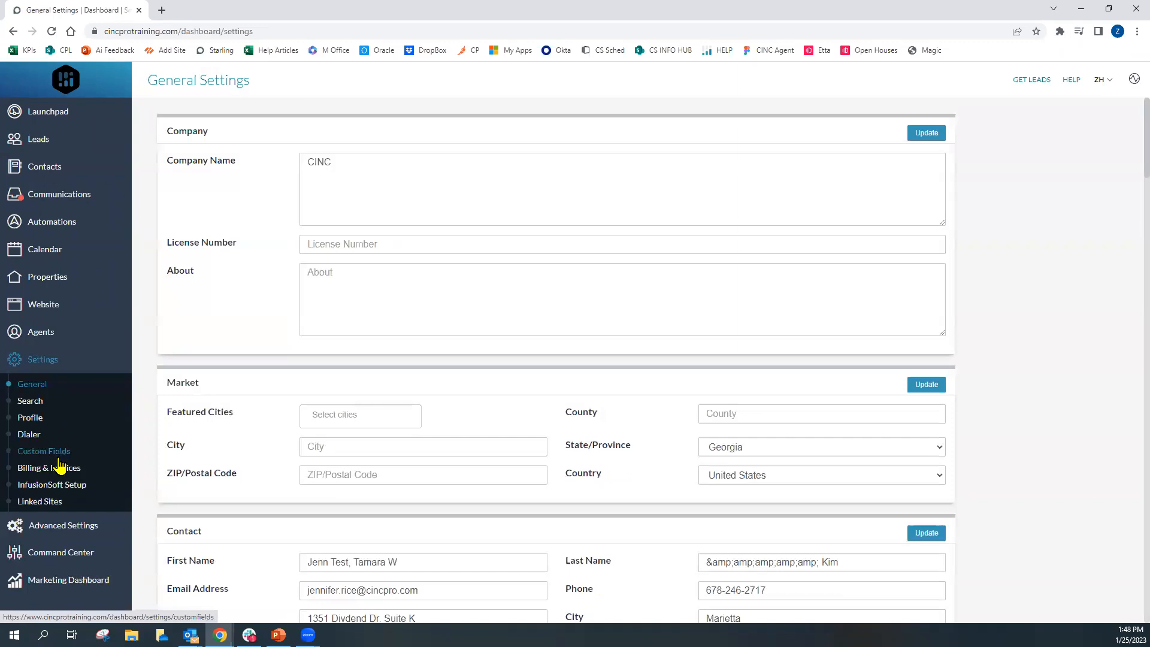
click(58, 456)
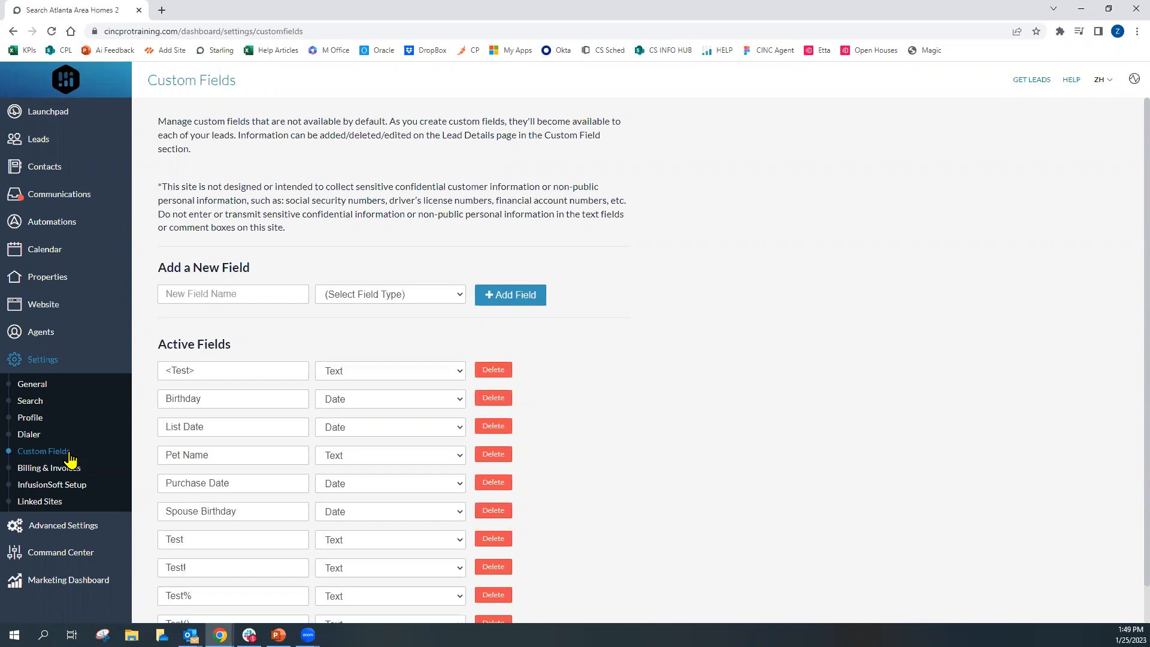
Review the first agent's permissions, including AutoTracks, and close the permissions panel
click(75, 147)
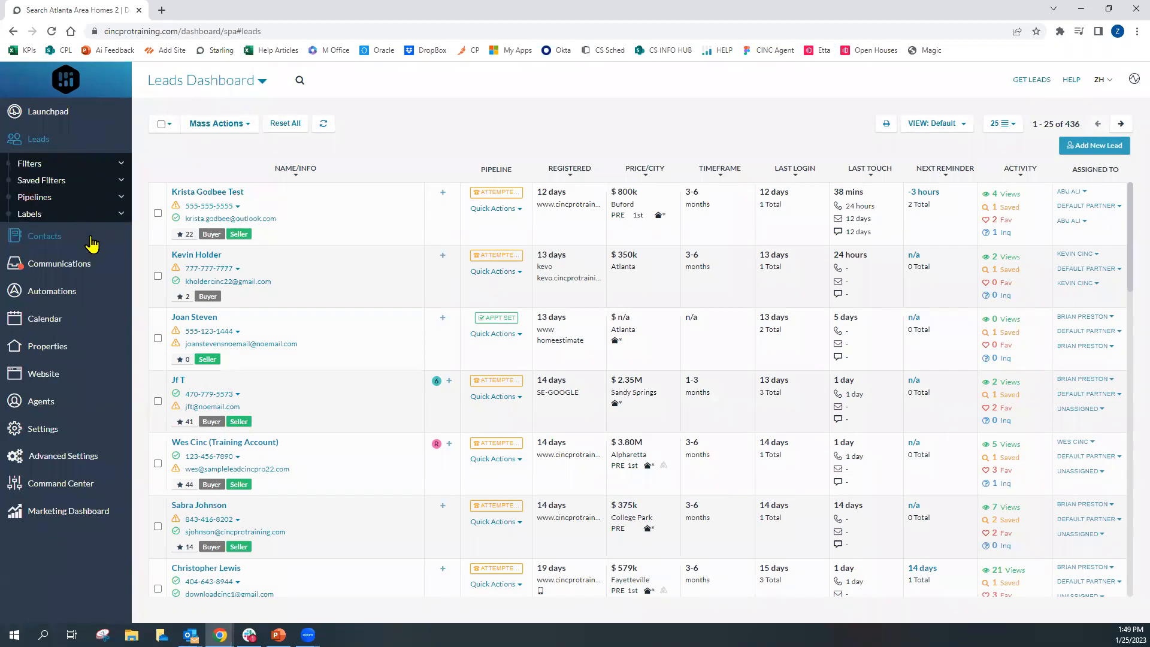
click(54, 411)
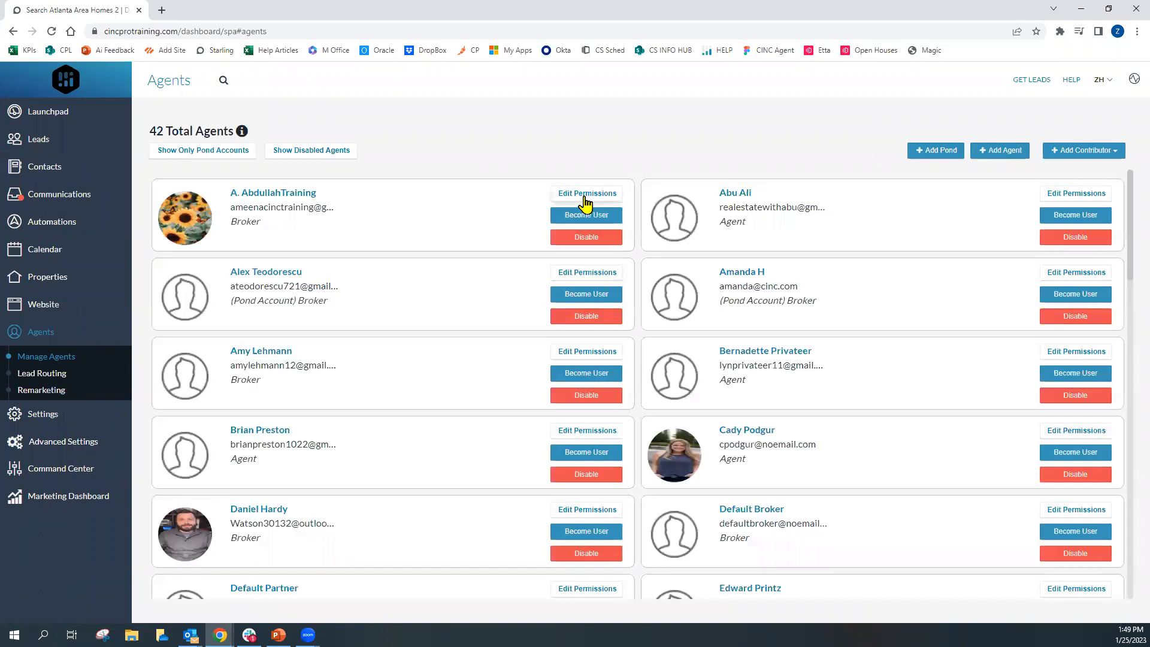
click(585, 195)
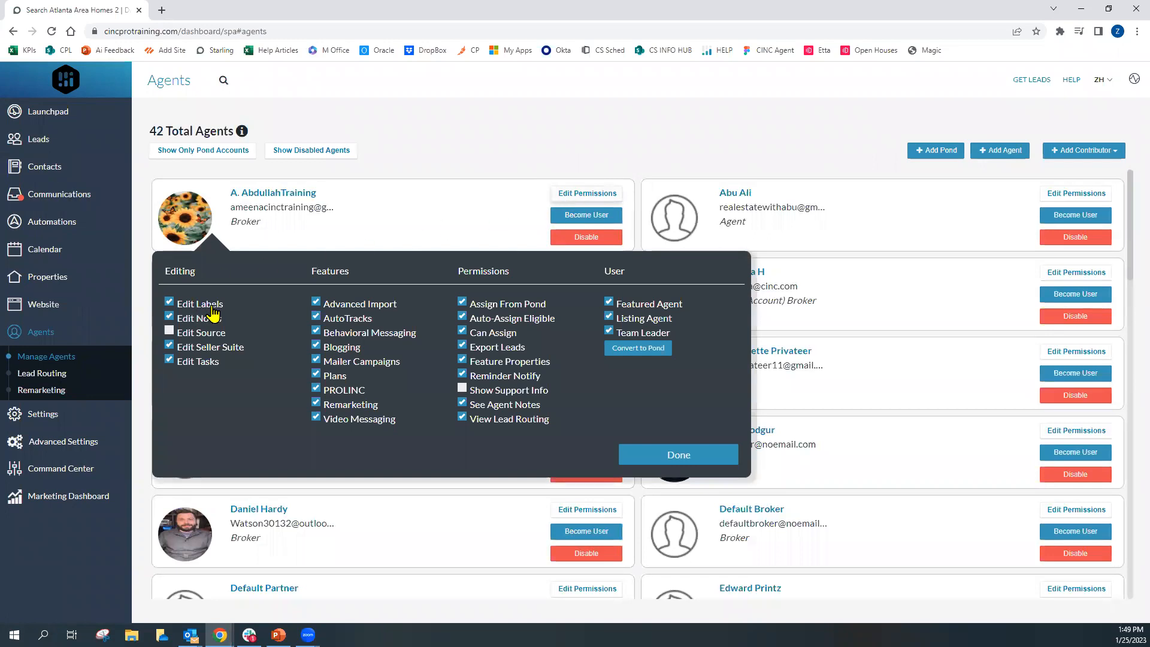
mouse_move(217, 314)
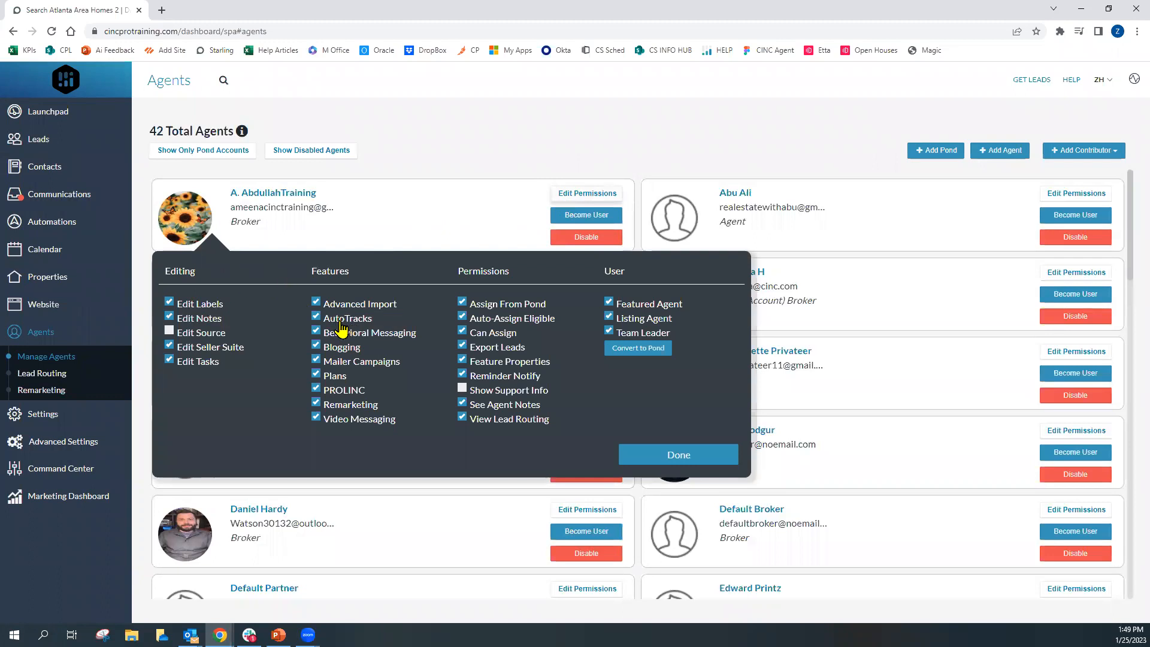
mouse_move(344, 329)
click(653, 457)
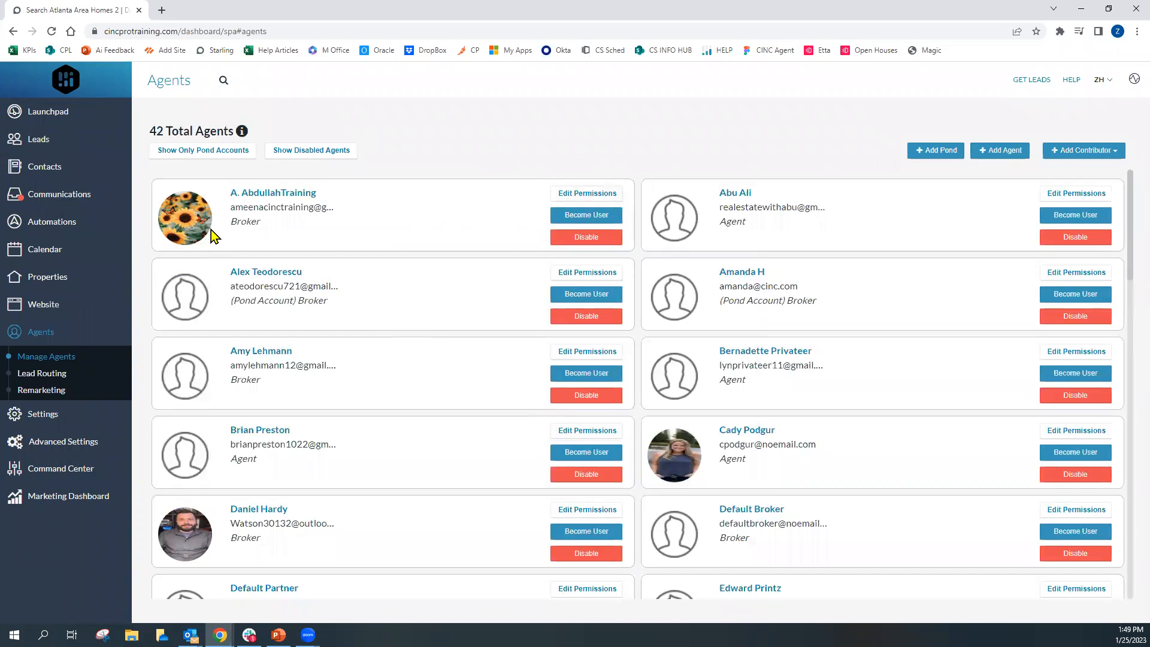
Open the Manage Labels dialog from the leads' Labels list
click(65, 141)
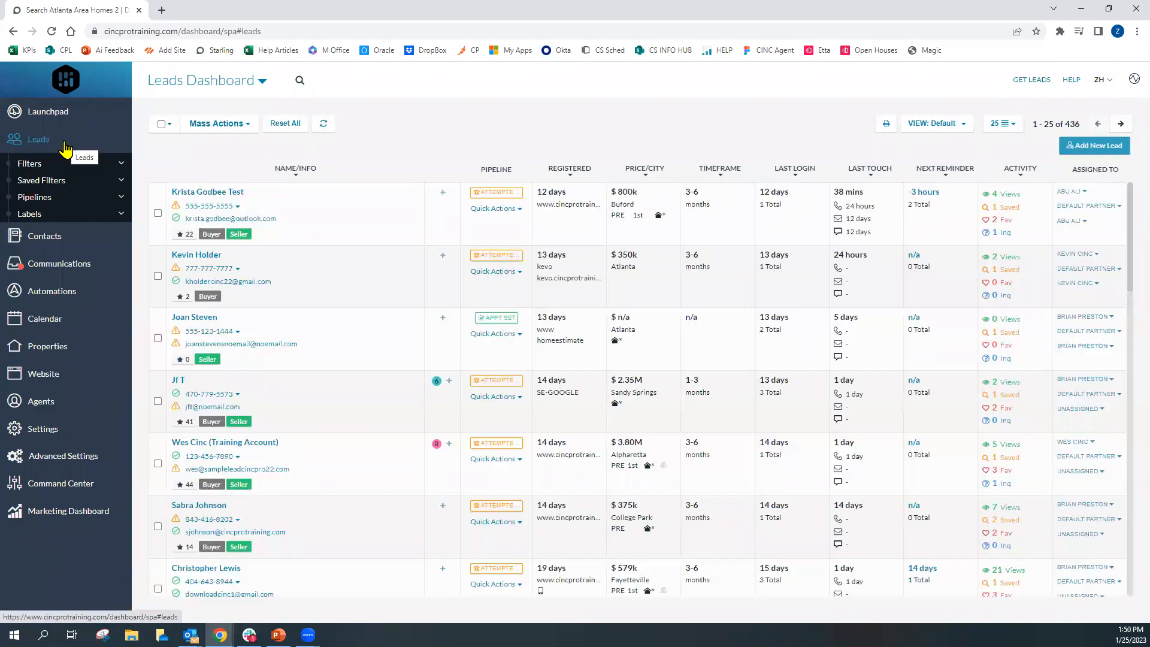
click(55, 215)
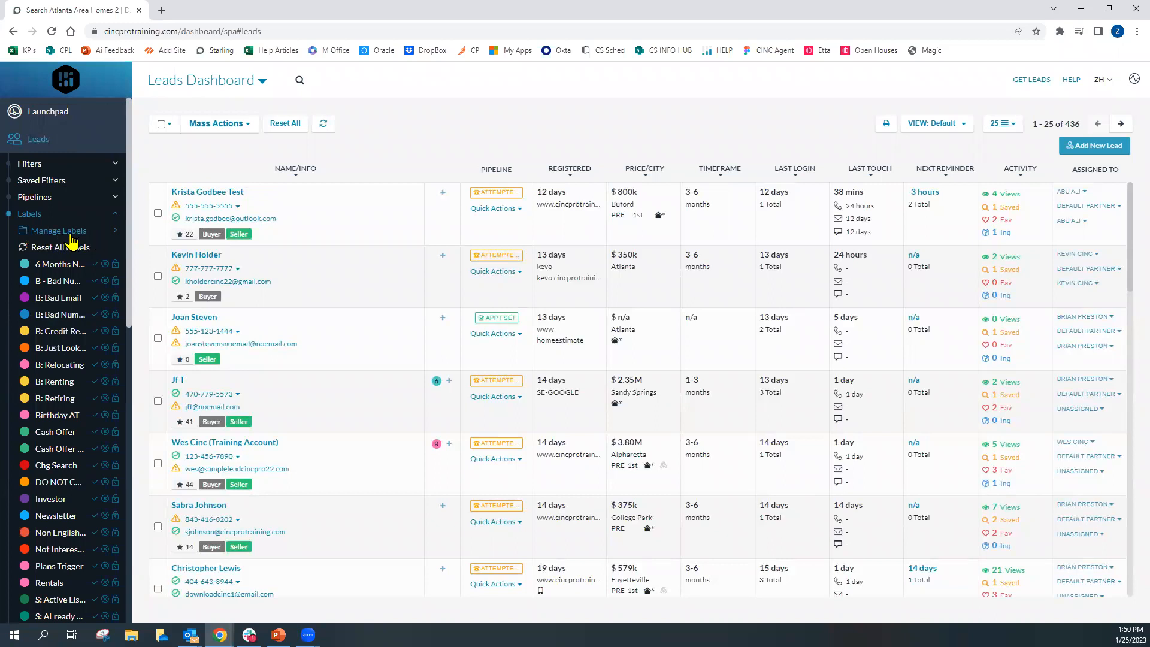
click(85, 232)
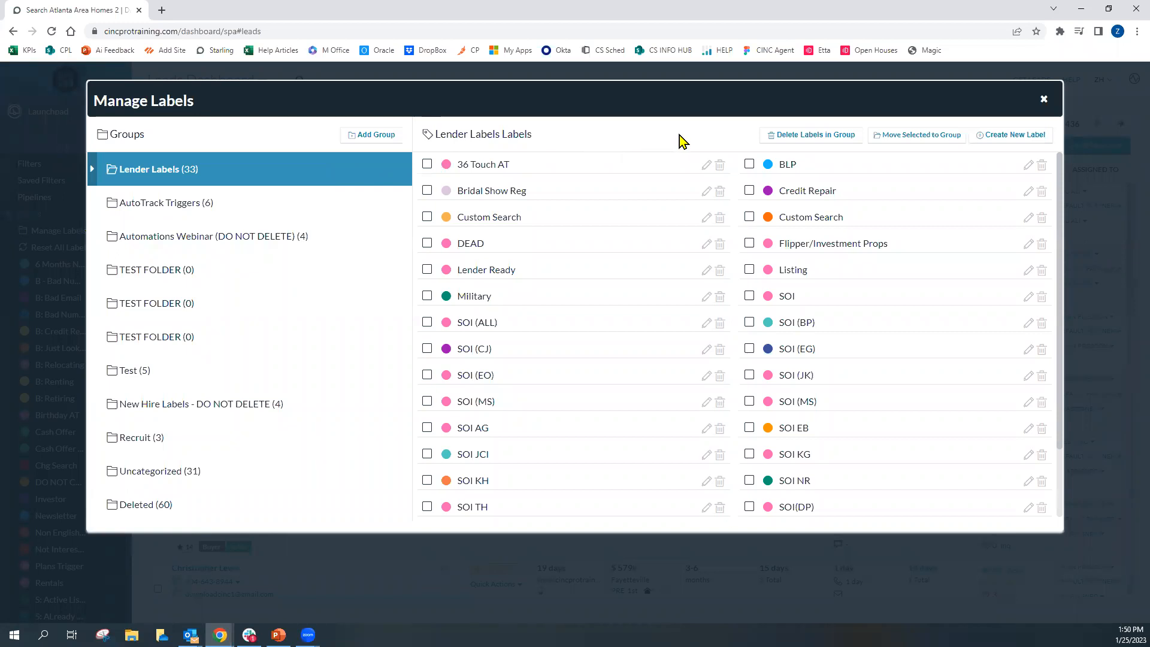
Start a new label named NAME and apply a yellow colour to it
click(1002, 144)
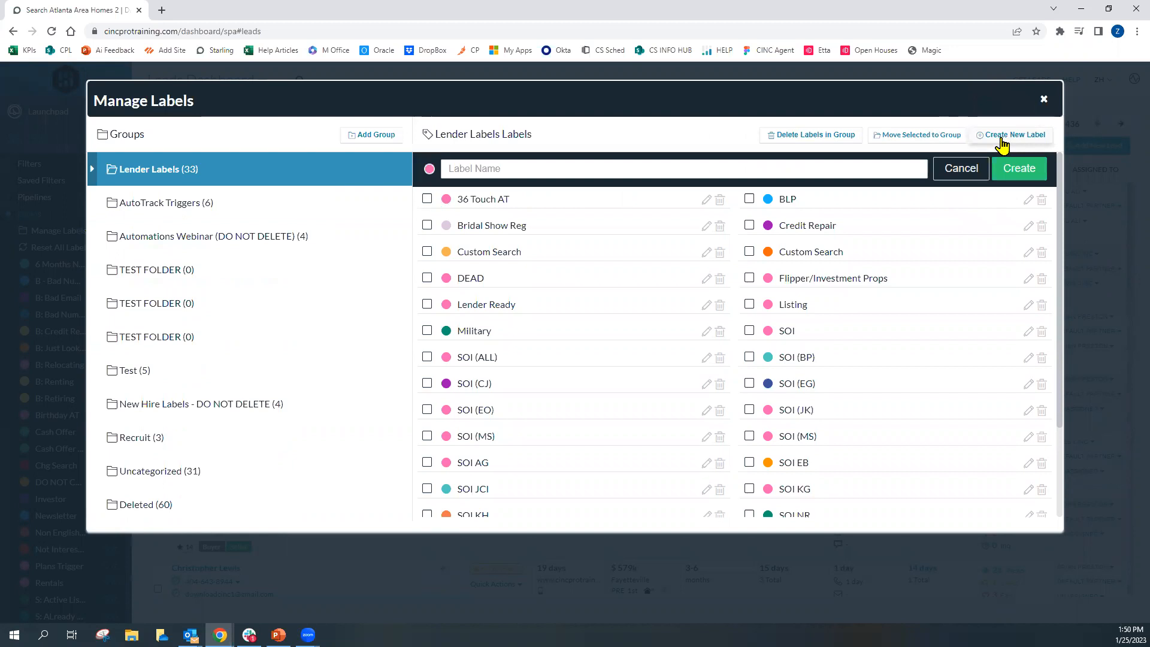
click(491, 169)
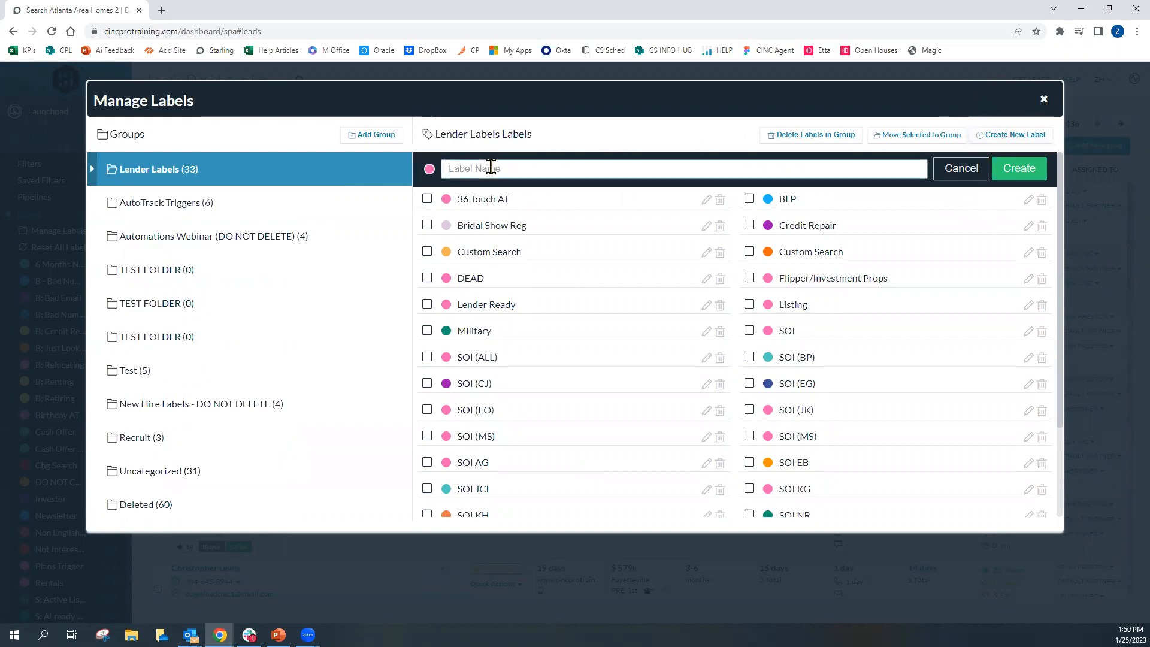
text(NAME)
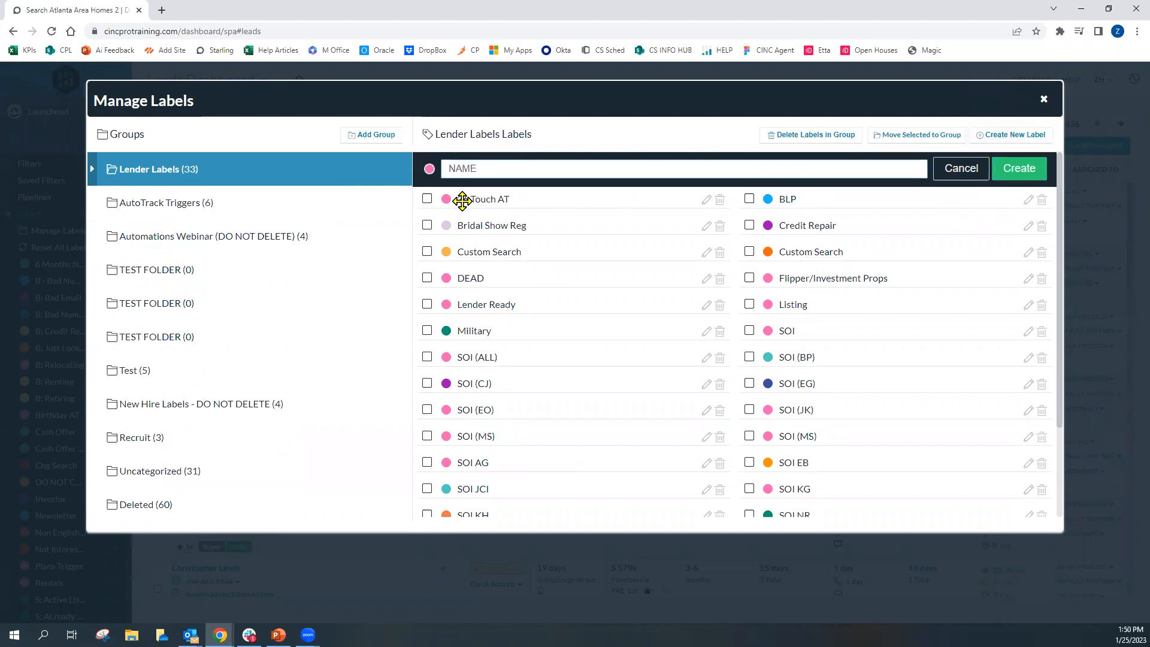
click(429, 170)
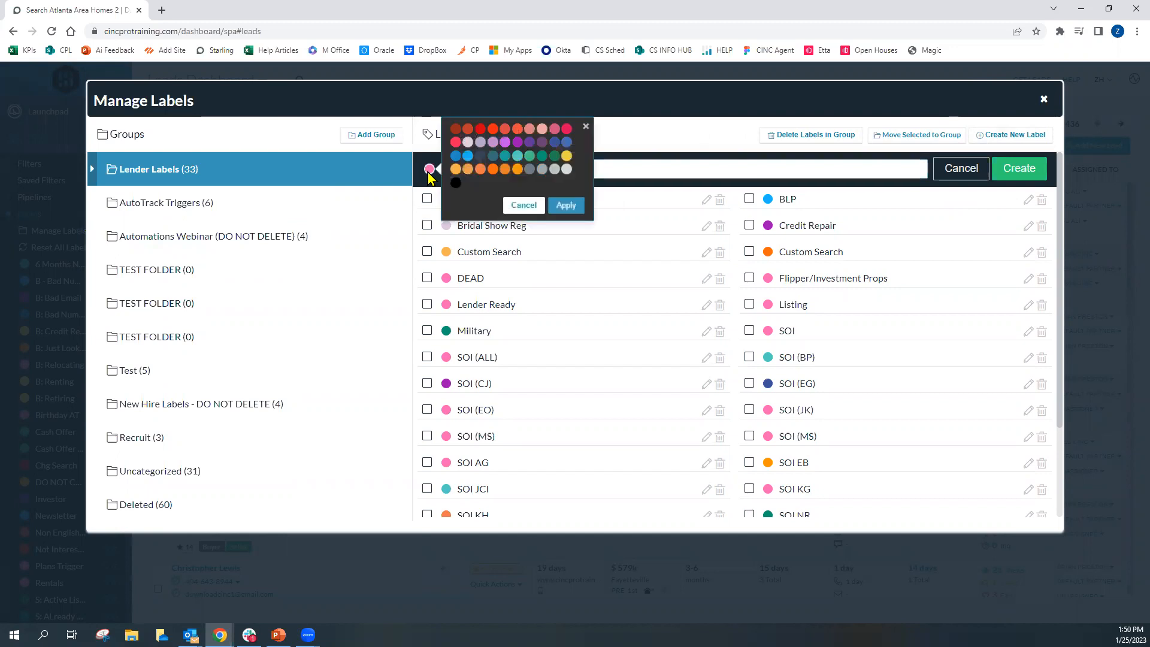
click(566, 157)
click(565, 206)
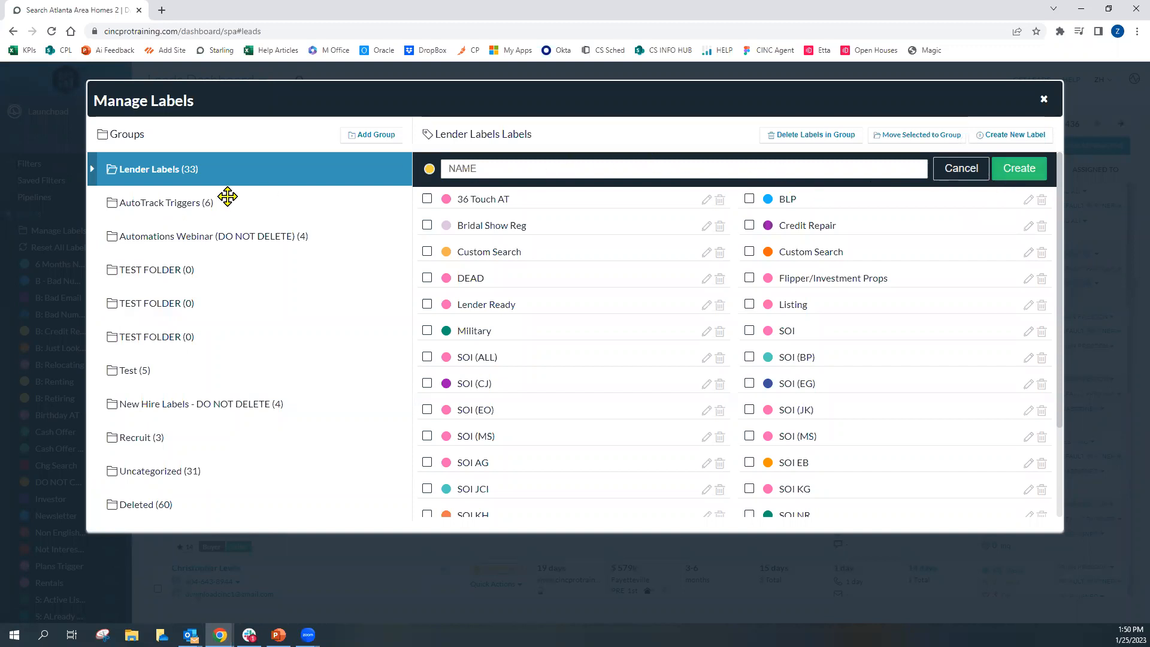
Browse the AutoTrack Triggers and Automations Webinar (DO NOT DELETE) label groups
click(210, 203)
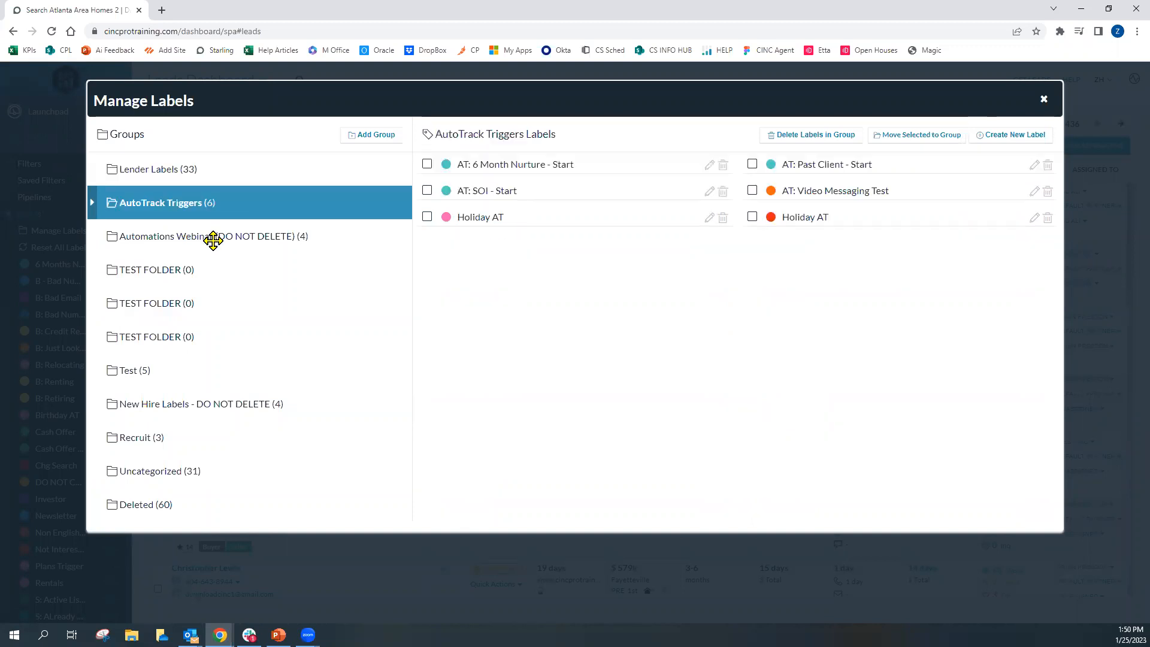
click(213, 238)
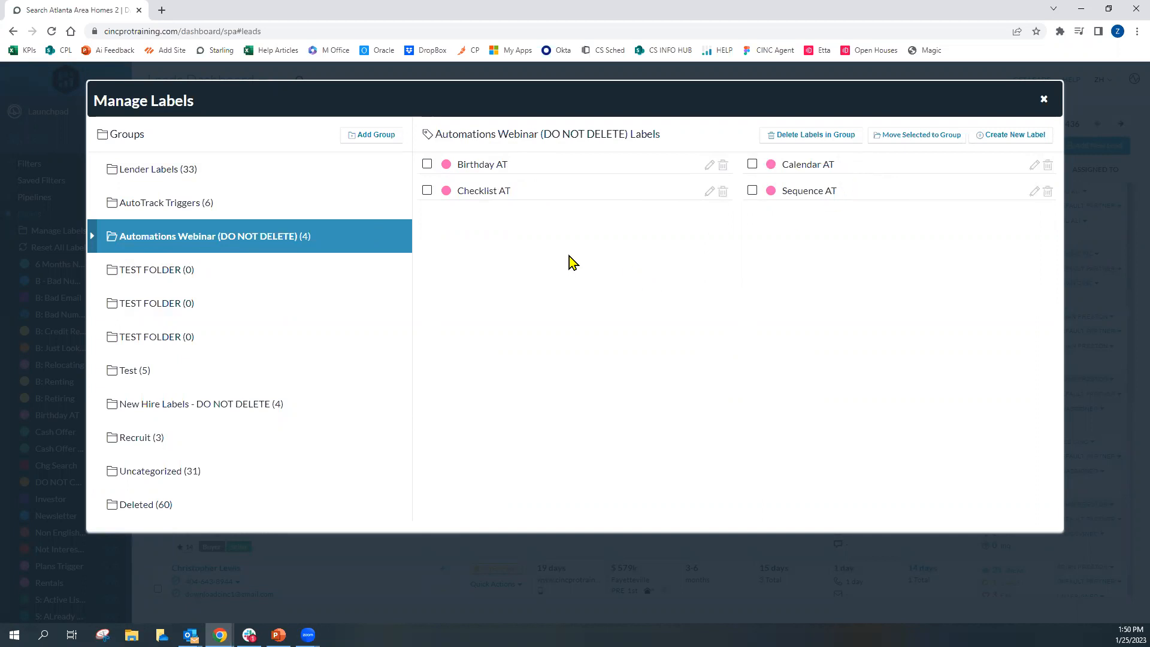
click(362, 145)
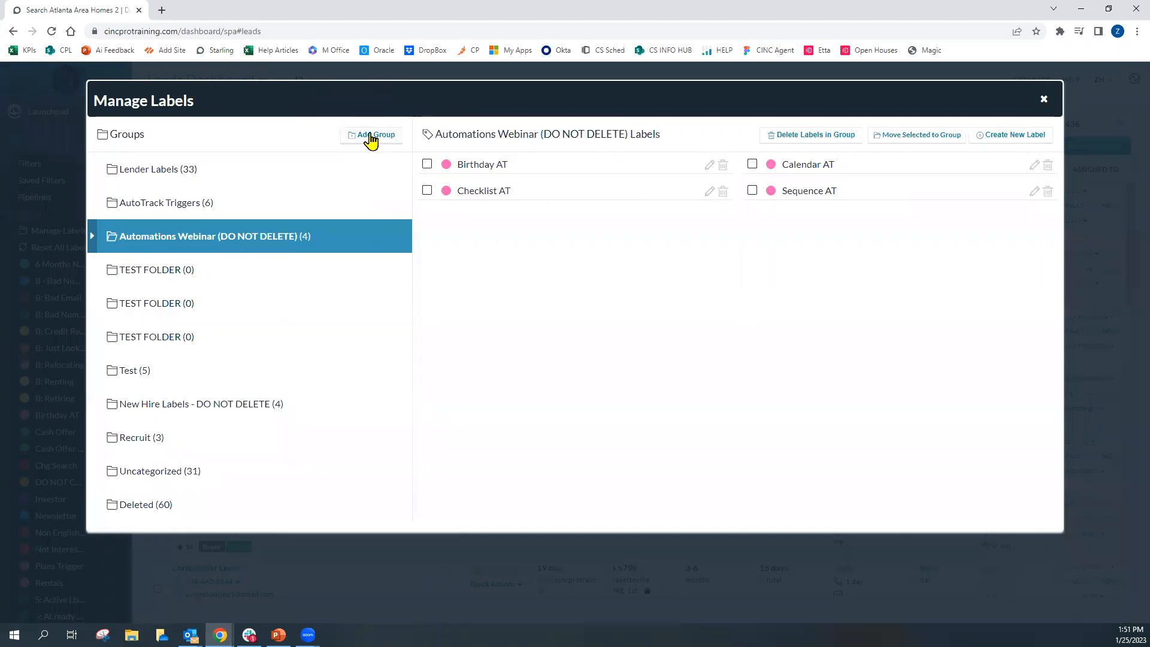
click(362, 144)
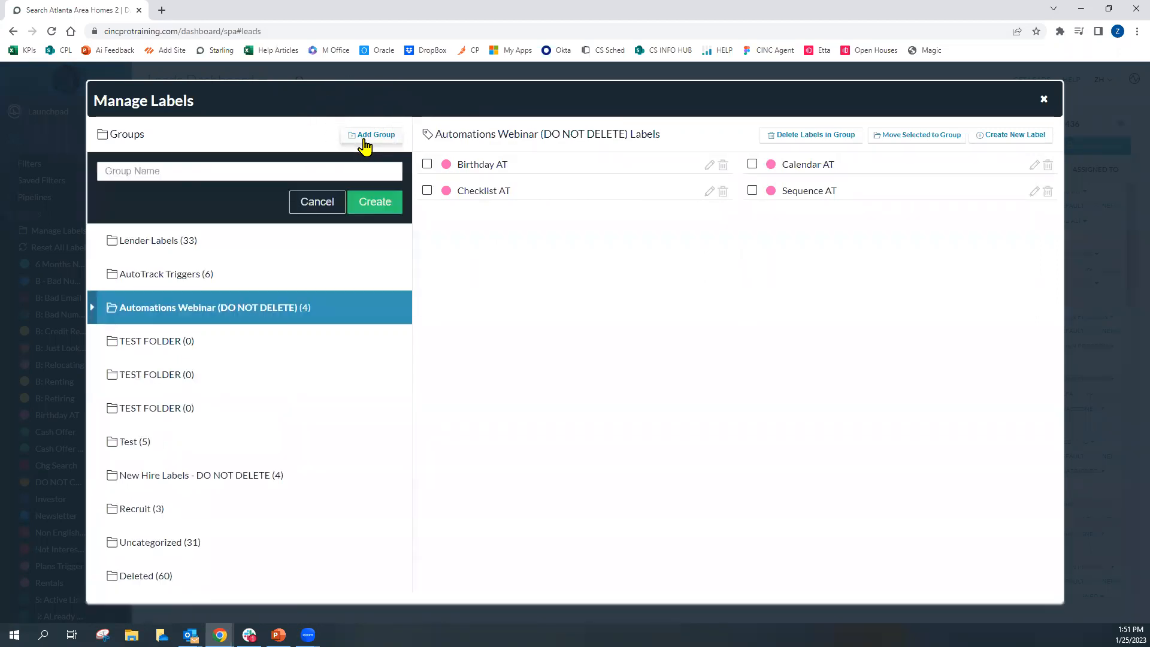
click(283, 173)
text(Z)
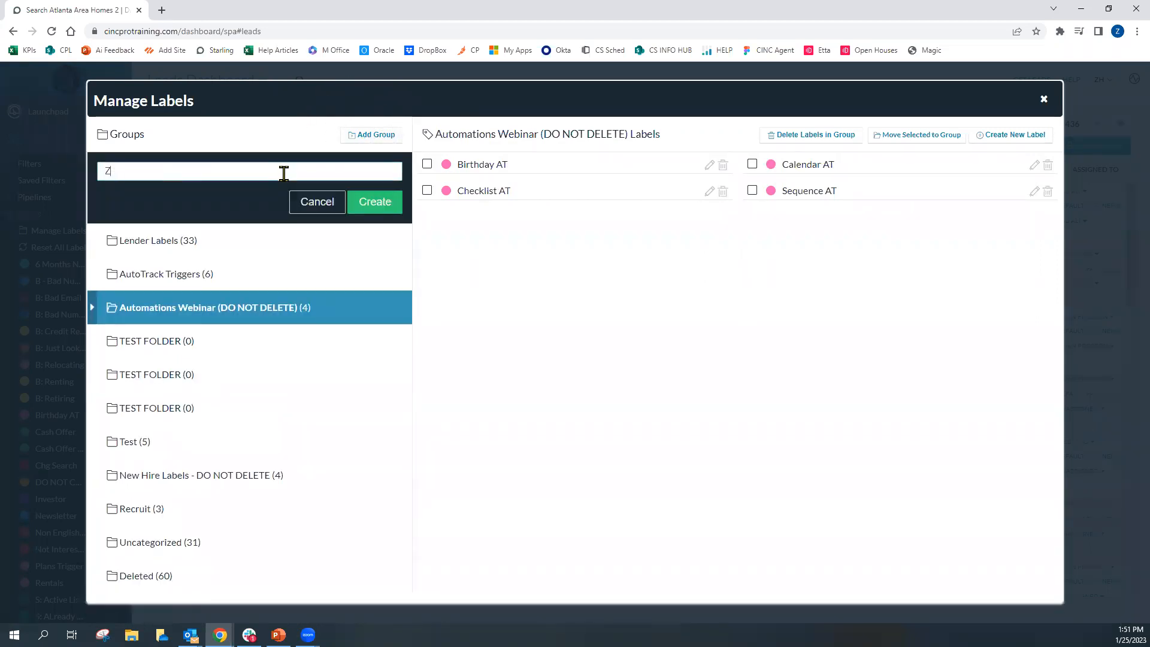
text(ach's Labels)
click(94, 312)
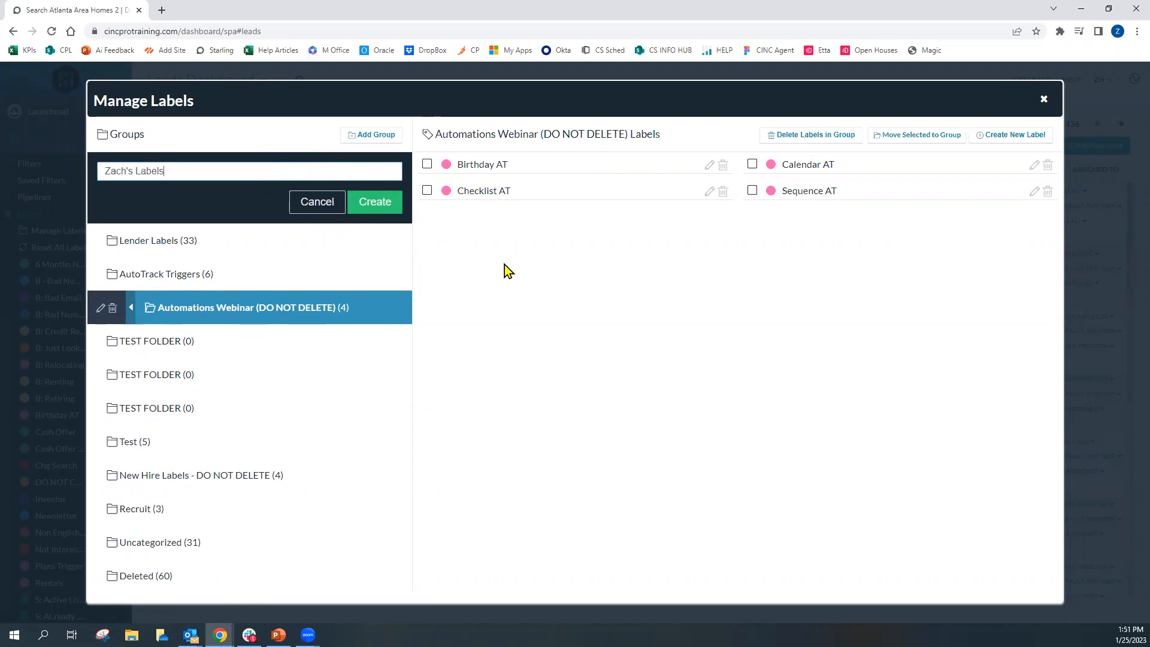
click(322, 203)
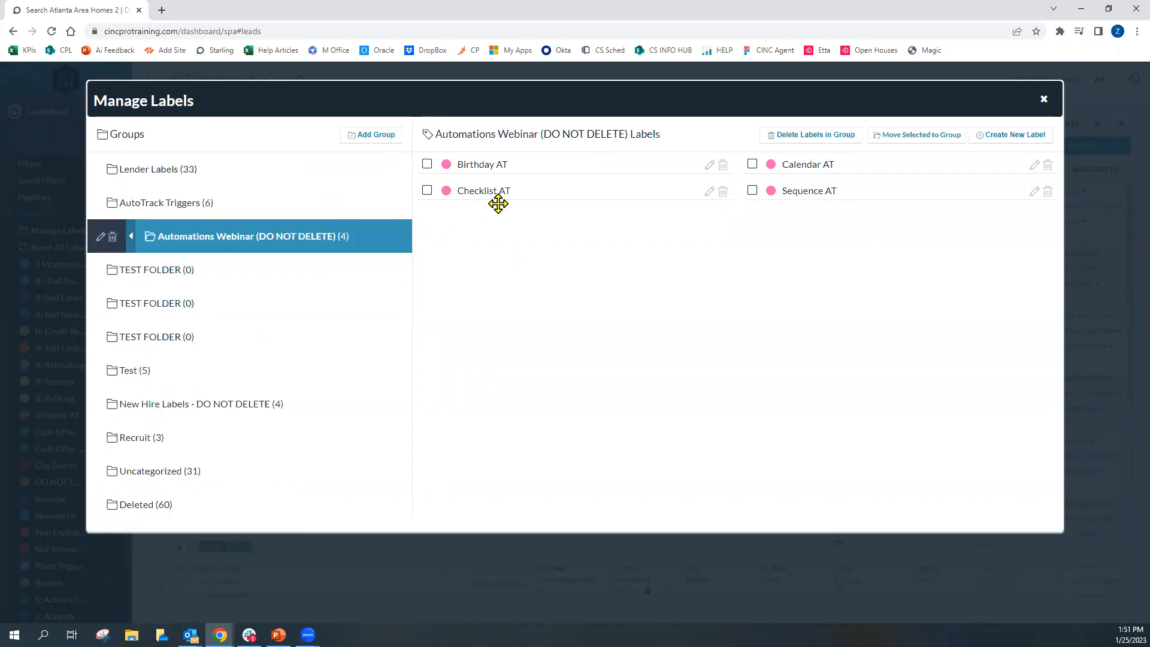
Close Manage Labels and apply the Birthday AT label from the Automations Webinar (DO NOT DELETE) group to the second lead
click(1043, 100)
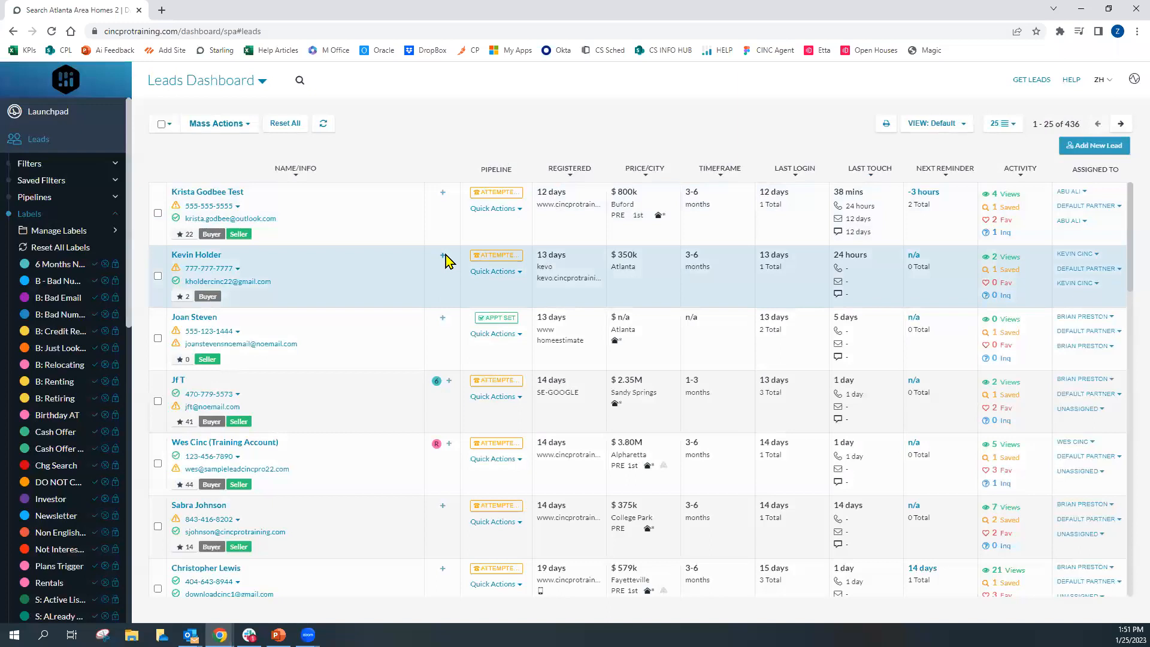
click(443, 256)
click(323, 210)
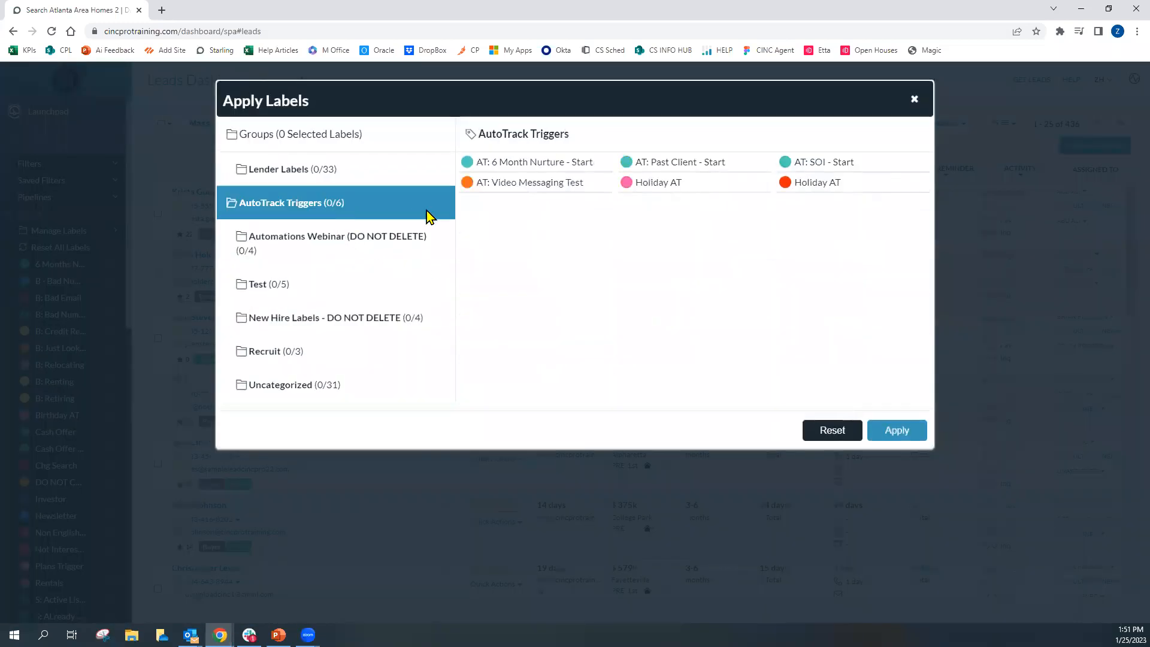
click(359, 239)
click(526, 164)
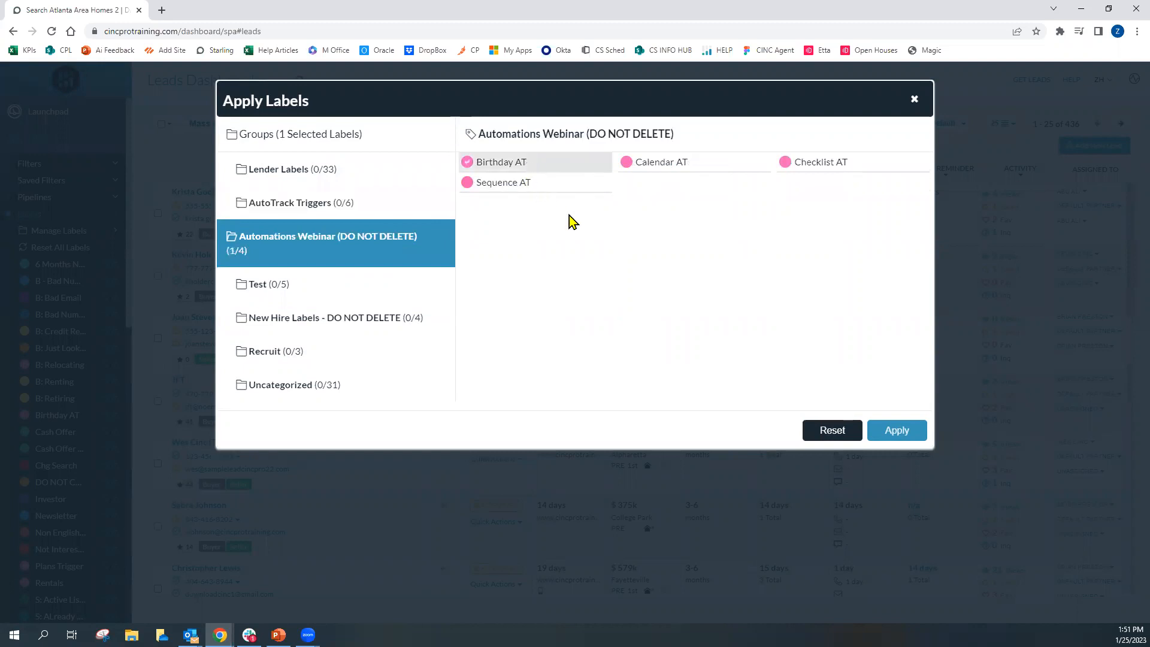
click(893, 437)
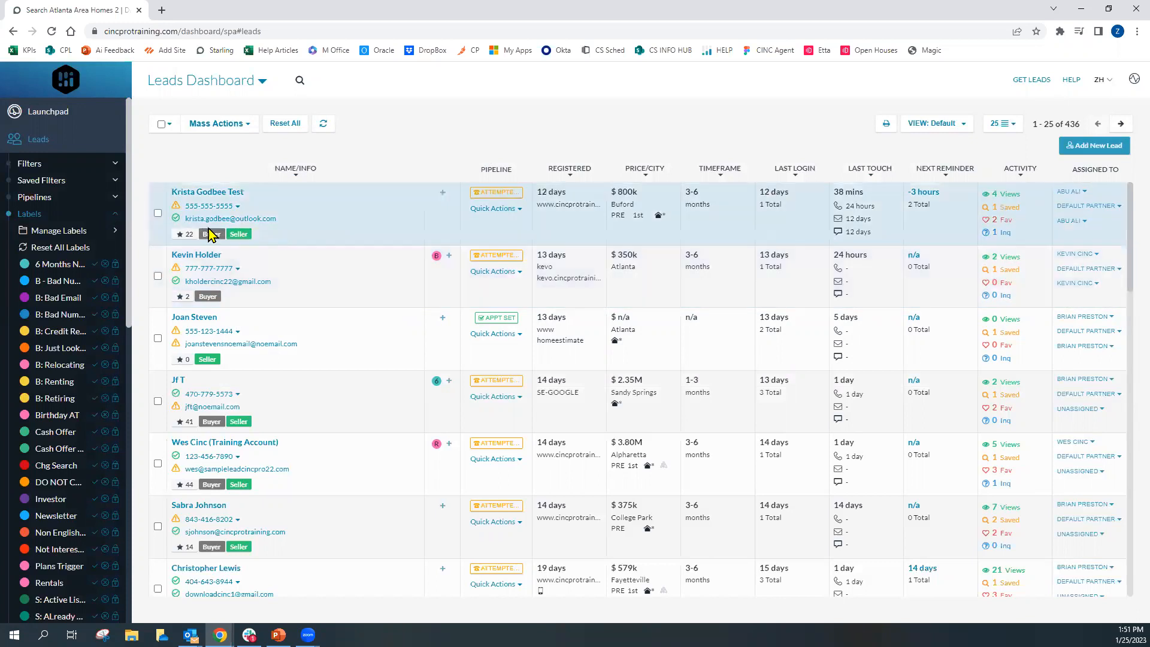
Collapse the Labels list and open the Automations AutoTracks page
click(113, 217)
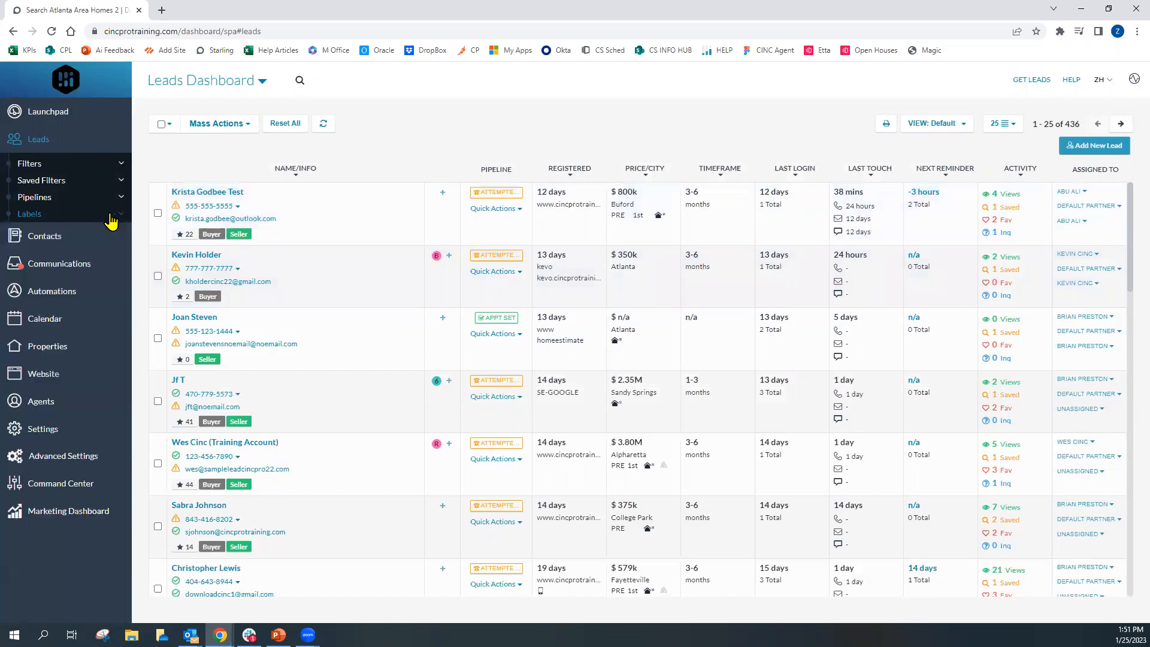
click(73, 293)
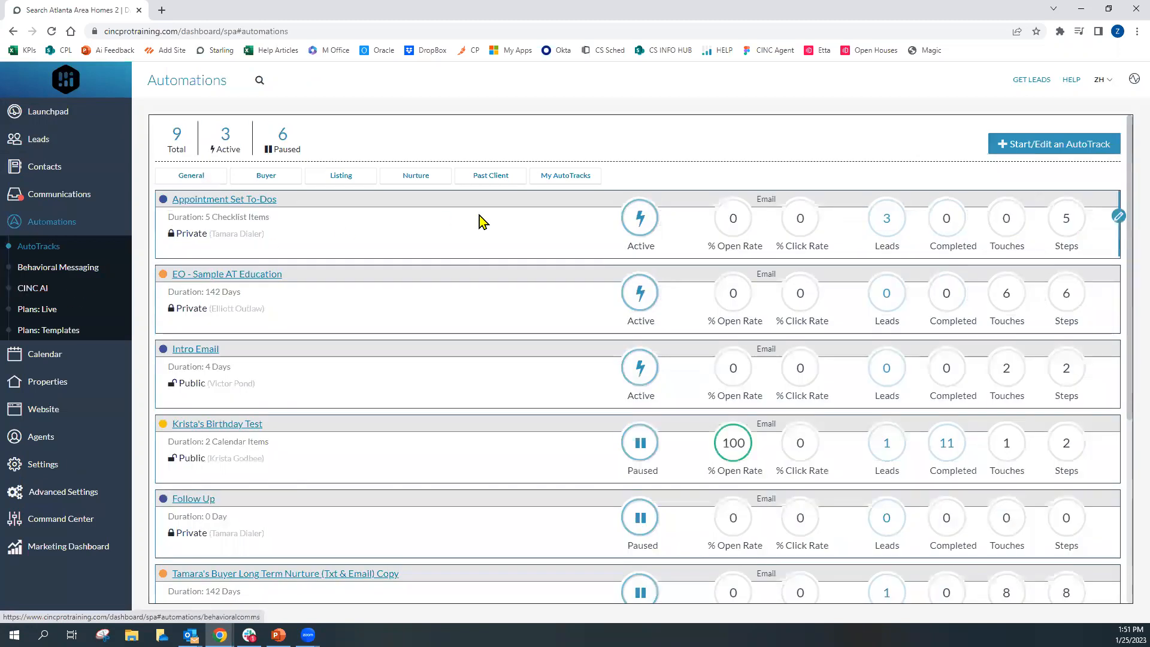